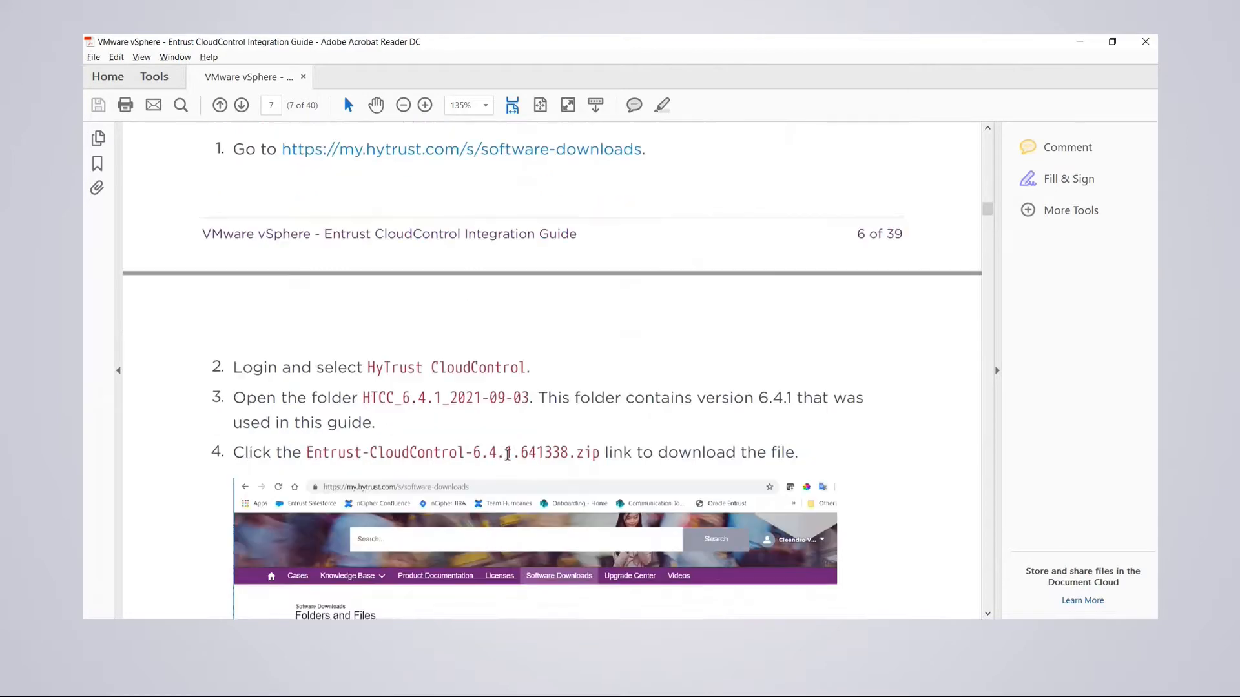
{"action": "scroll", "coordinate": [495, 329], "scroll_direction": "down", "scroll_amount": 3}
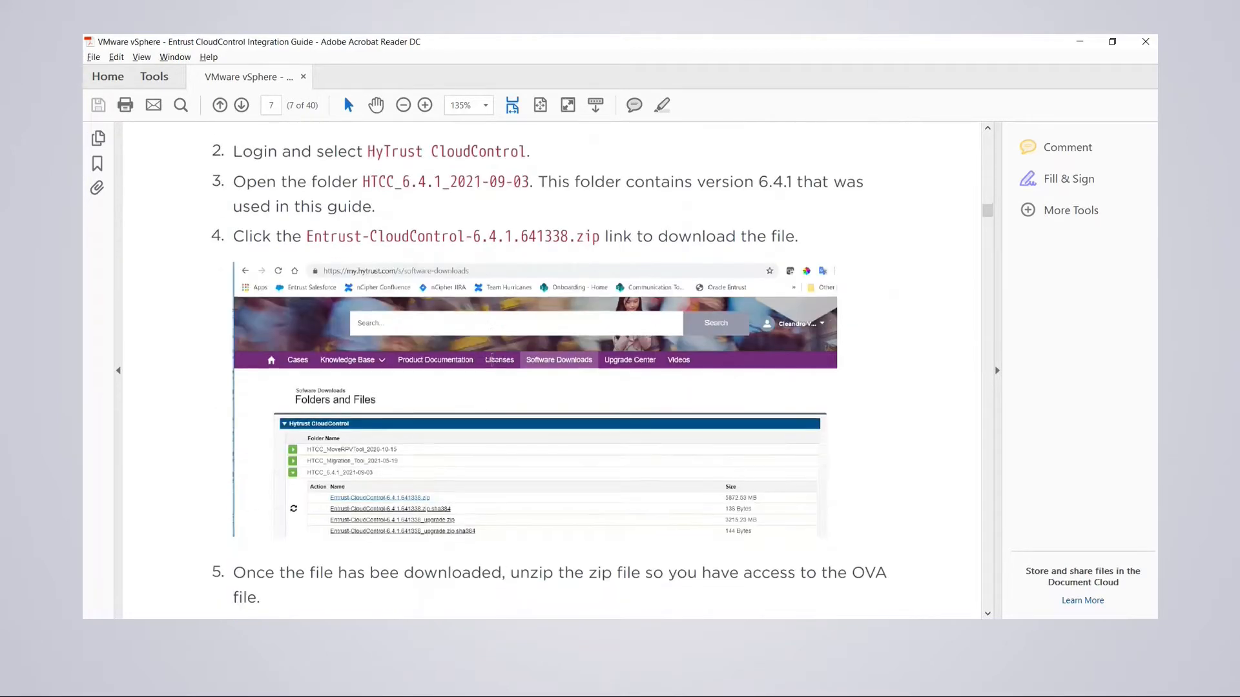
- Scroll page 7 of the guide to the CloudControl 6.4.1 download steps and section 2.3
{"action": "scroll", "coordinate": [398, 447], "scroll_direction": "up", "scroll_amount": 1}
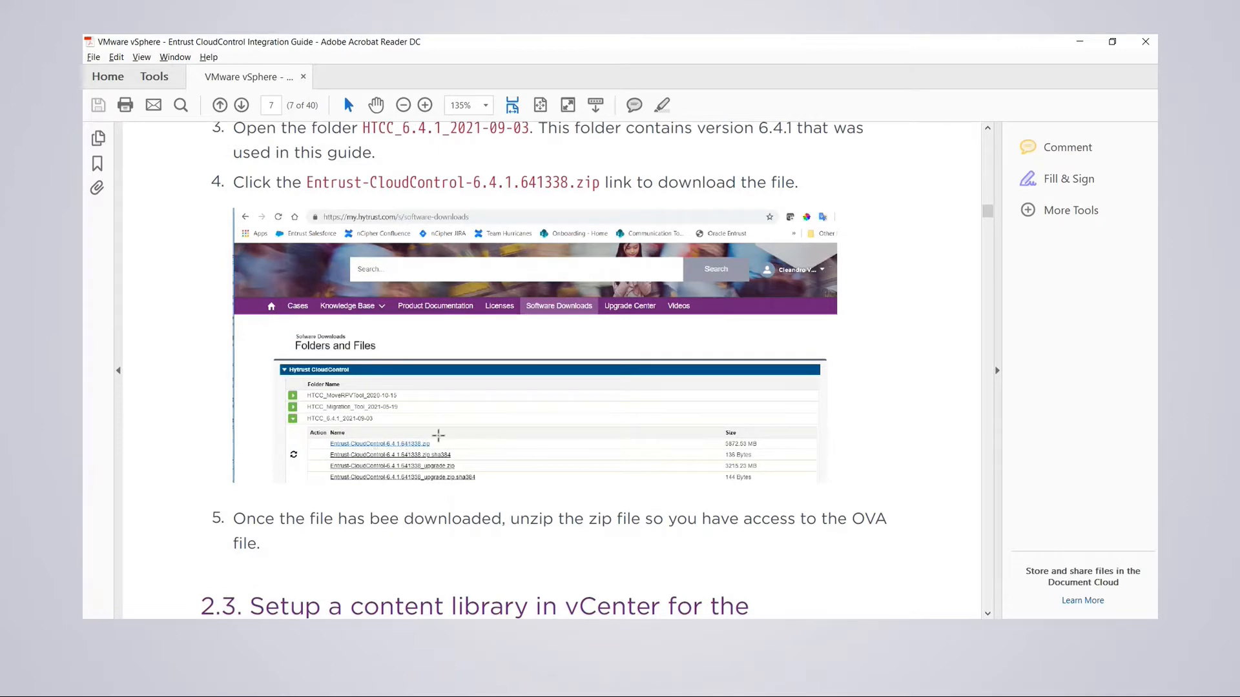
{"action": "scroll", "coordinate": [775, 295], "scroll_direction": "down", "scroll_amount": 2}
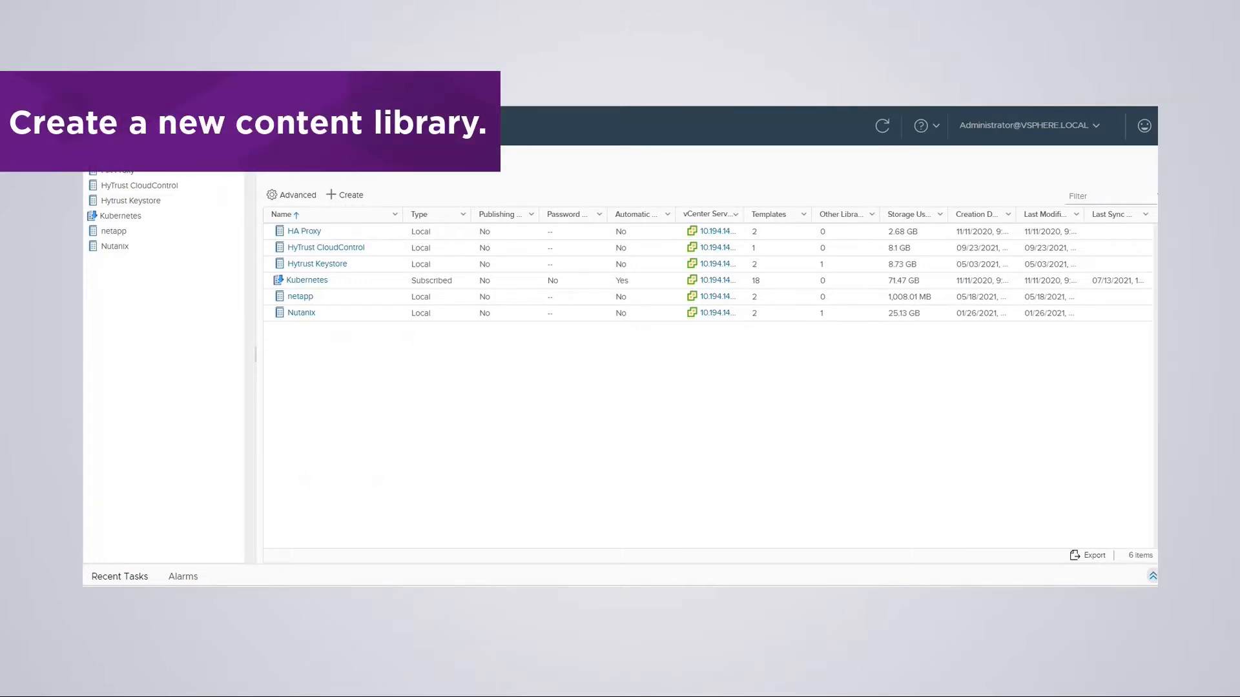
- Open the HyTrust CloudControl library, start a Local file import, then cancel it
{"action": "left_click", "coordinate": [308, 252]}
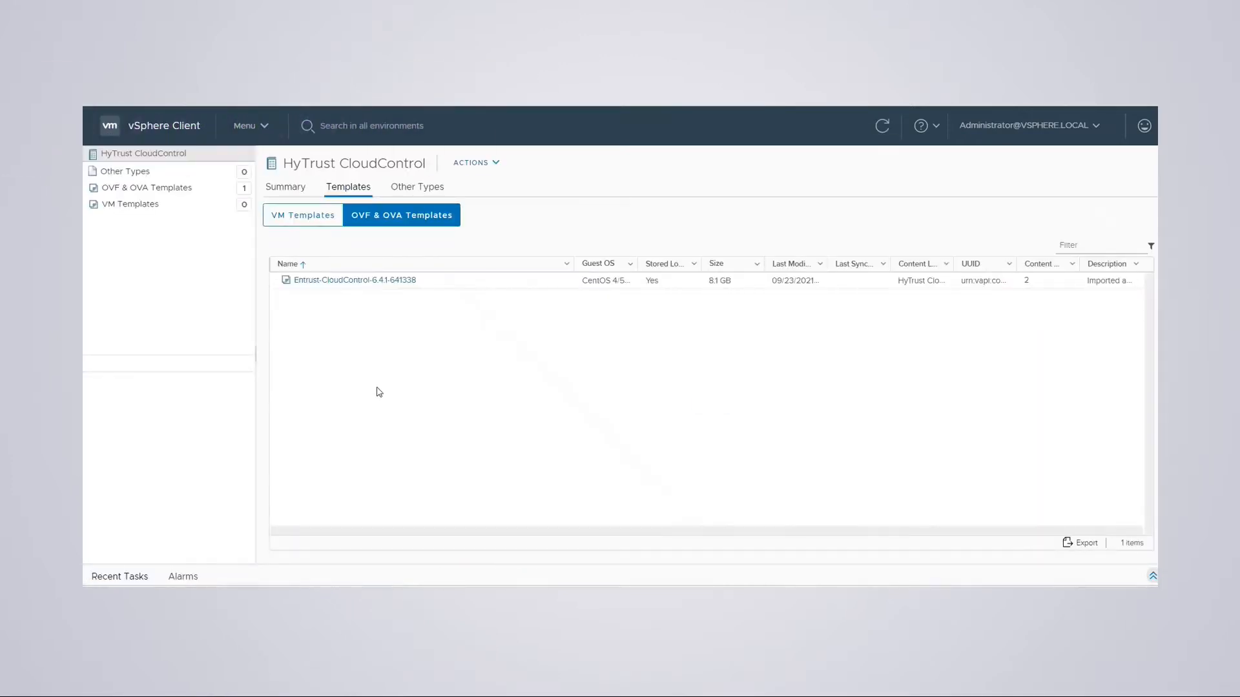
{"action": "left_click", "coordinate": [494, 166]}
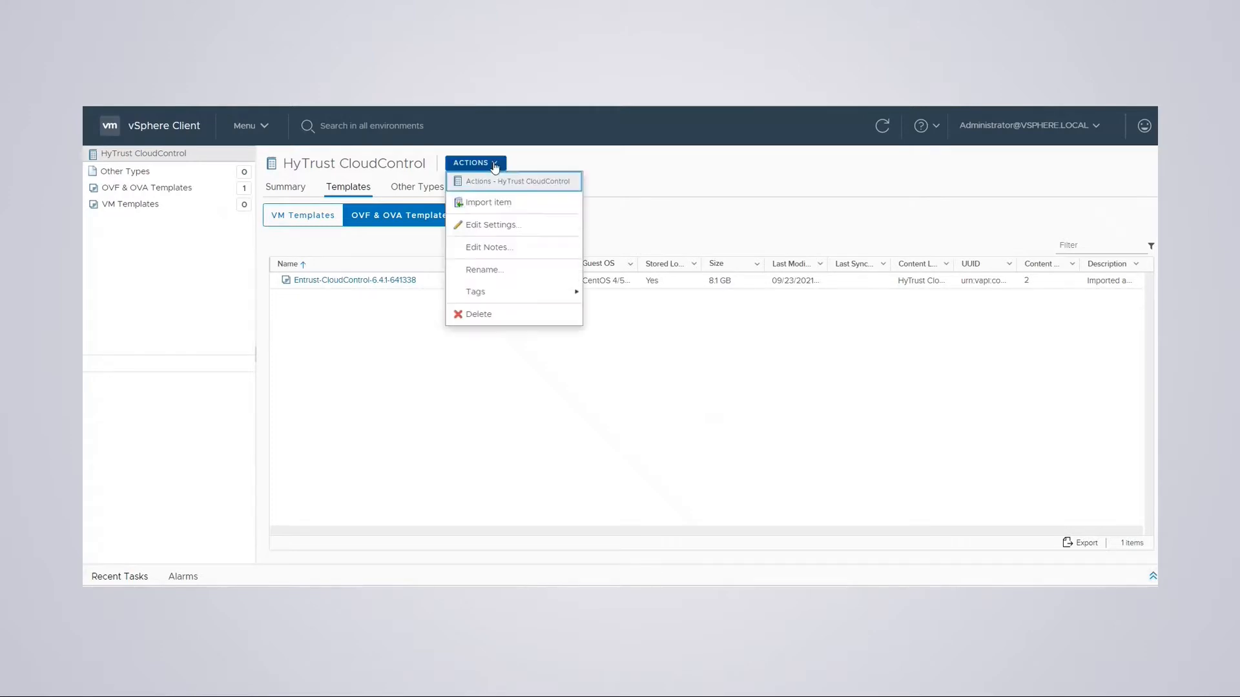
{"action": "left_click", "coordinate": [492, 206]}
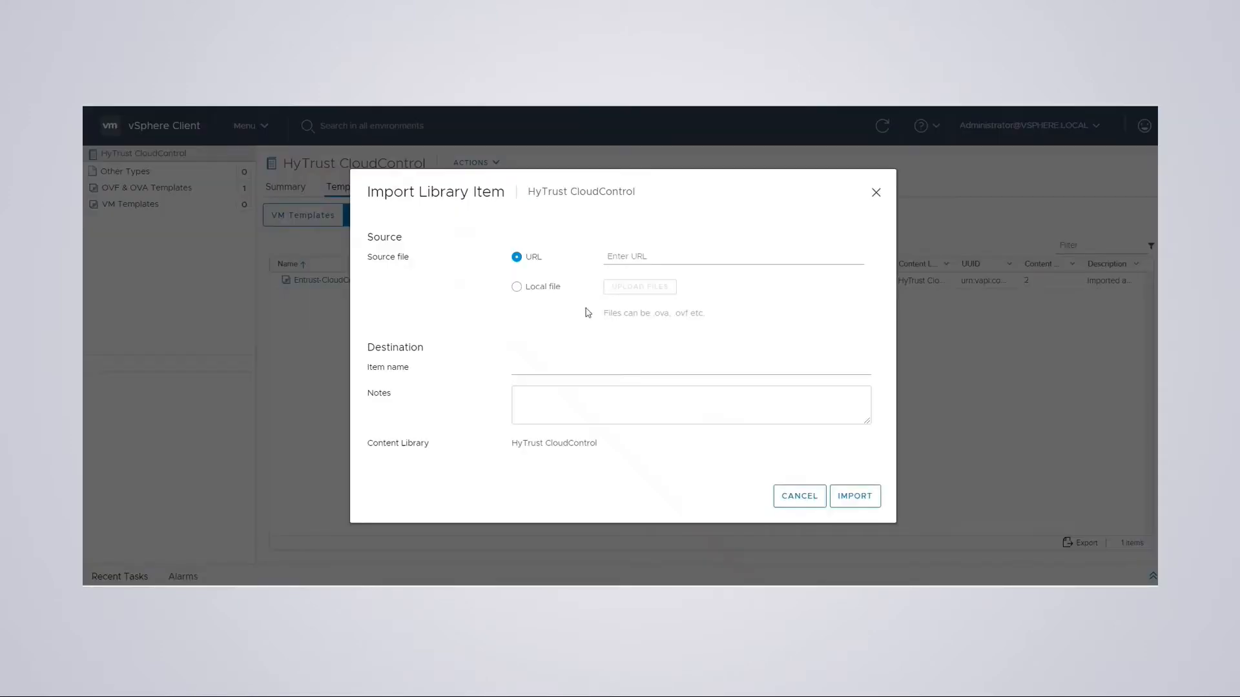
{"action": "left_click", "coordinate": [518, 288]}
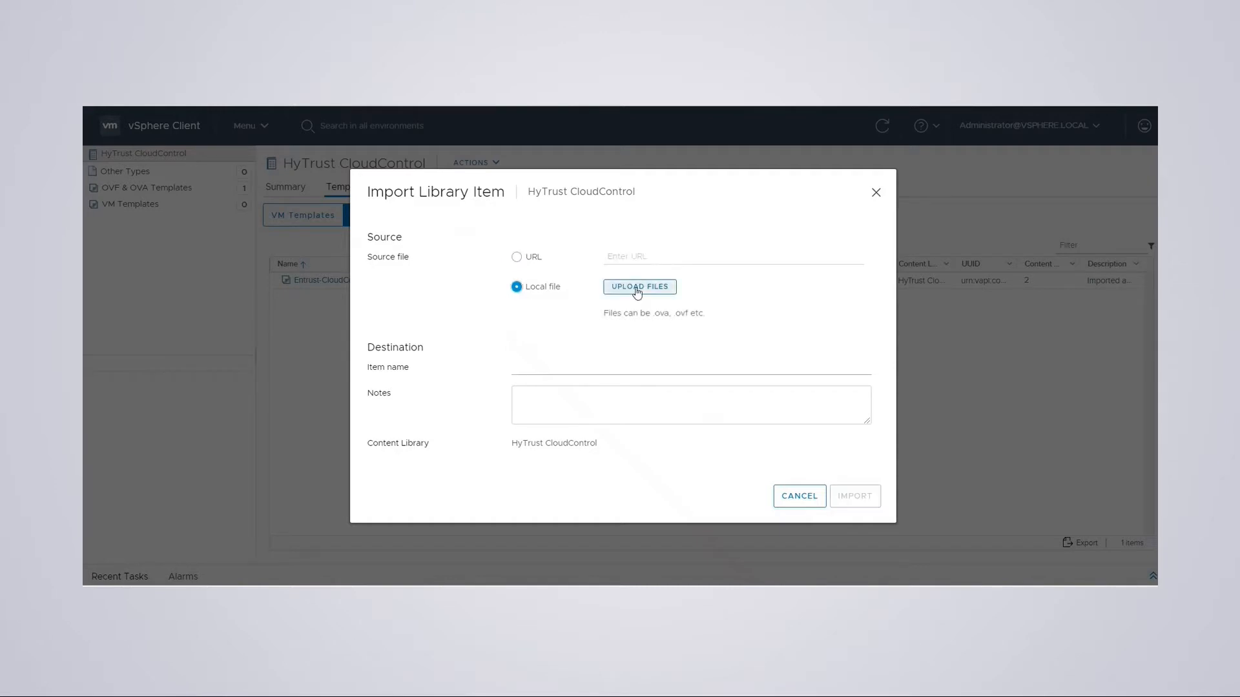
{"action": "left_click", "coordinate": [640, 295]}
{"action": "left_click", "coordinate": [795, 497]}
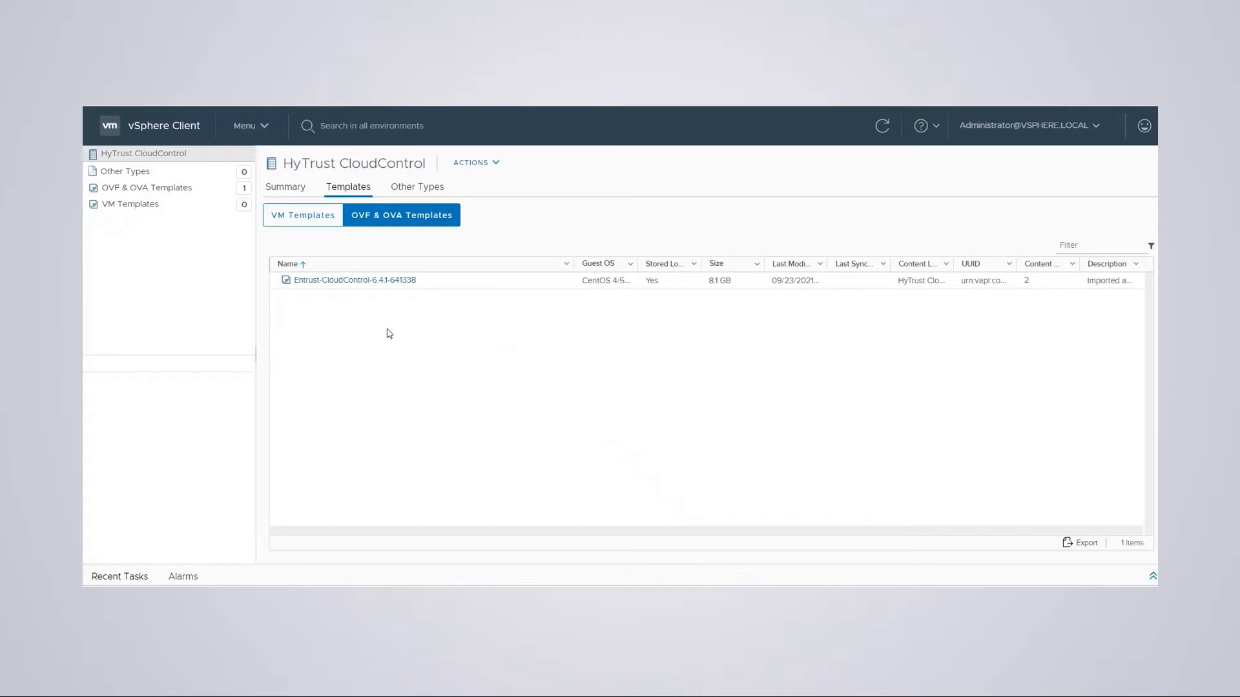
- Start a new VM from the CloudControl 6.4.1 template, cancel the wizard, and return to Shortcuts
{"action": "left_click", "coordinate": [352, 282]}
{"action": "right_click", "coordinate": [352, 283]}
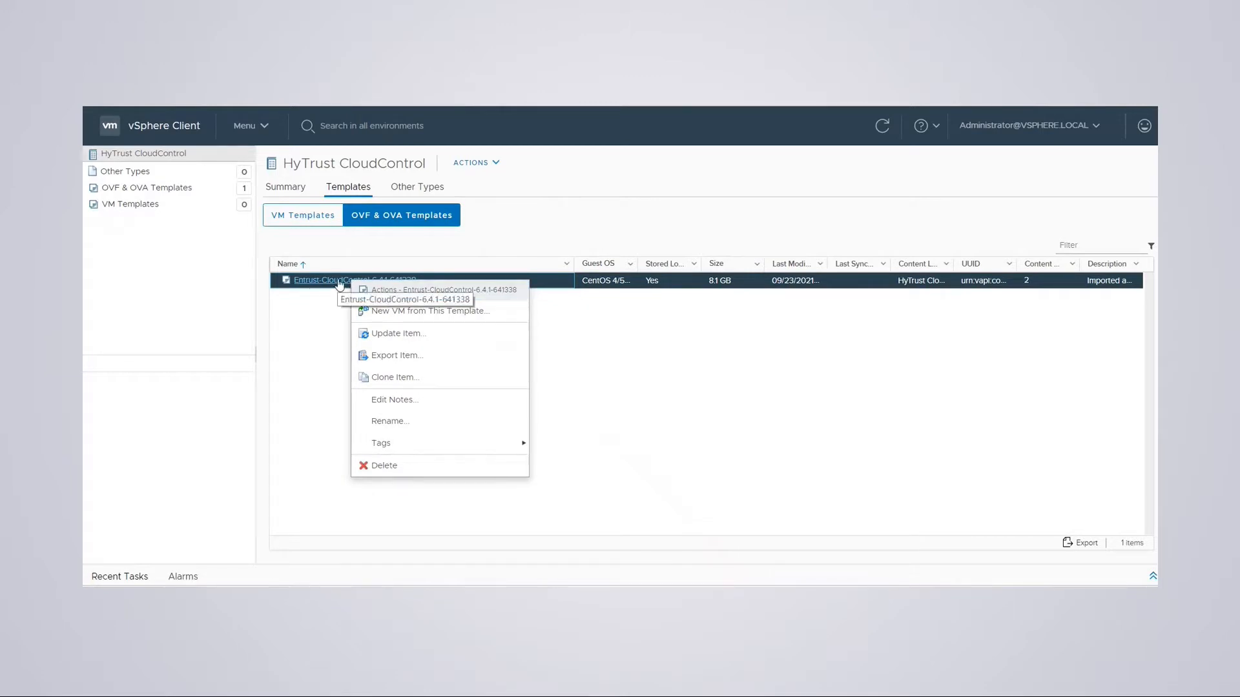
{"action": "left_click", "coordinate": [389, 312]}
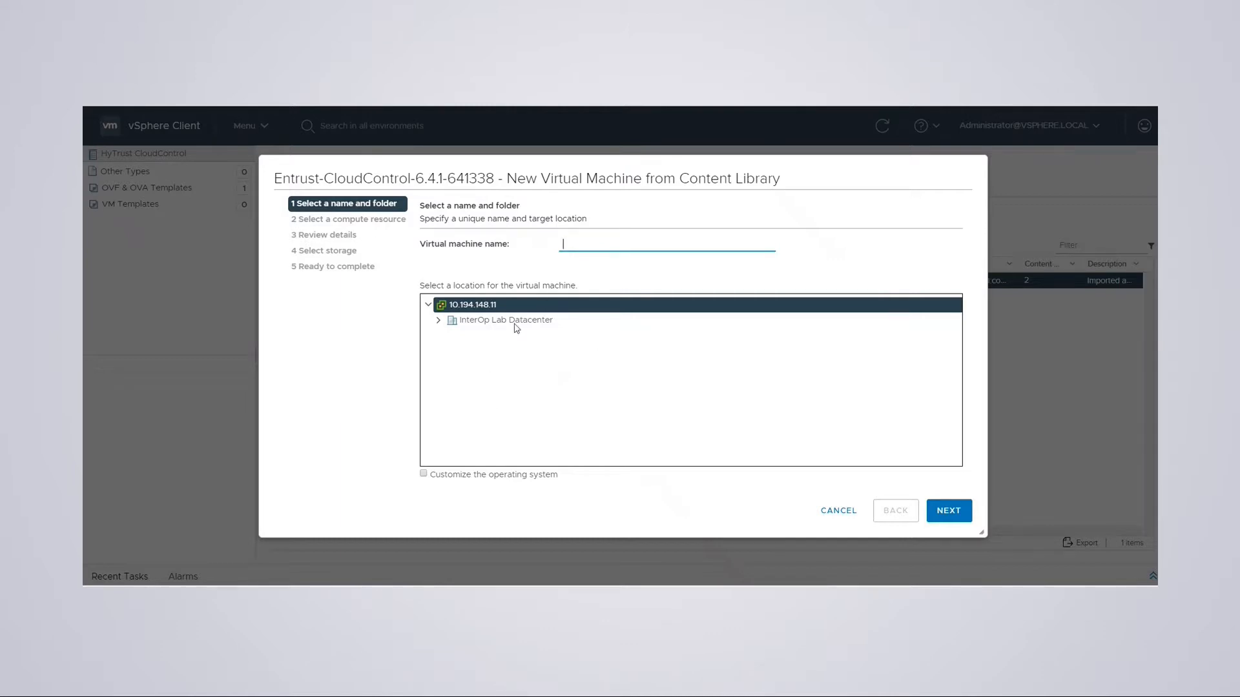
{"action": "left_click", "coordinate": [830, 511]}
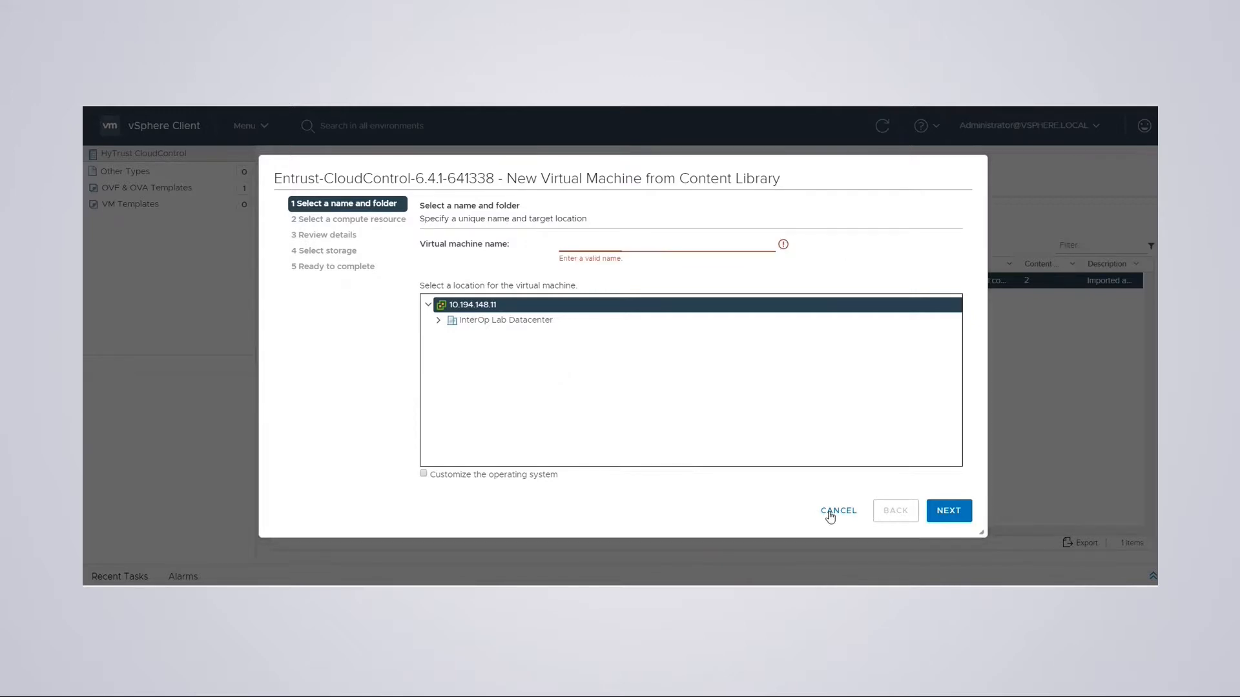
{"action": "left_click", "coordinate": [226, 174]}
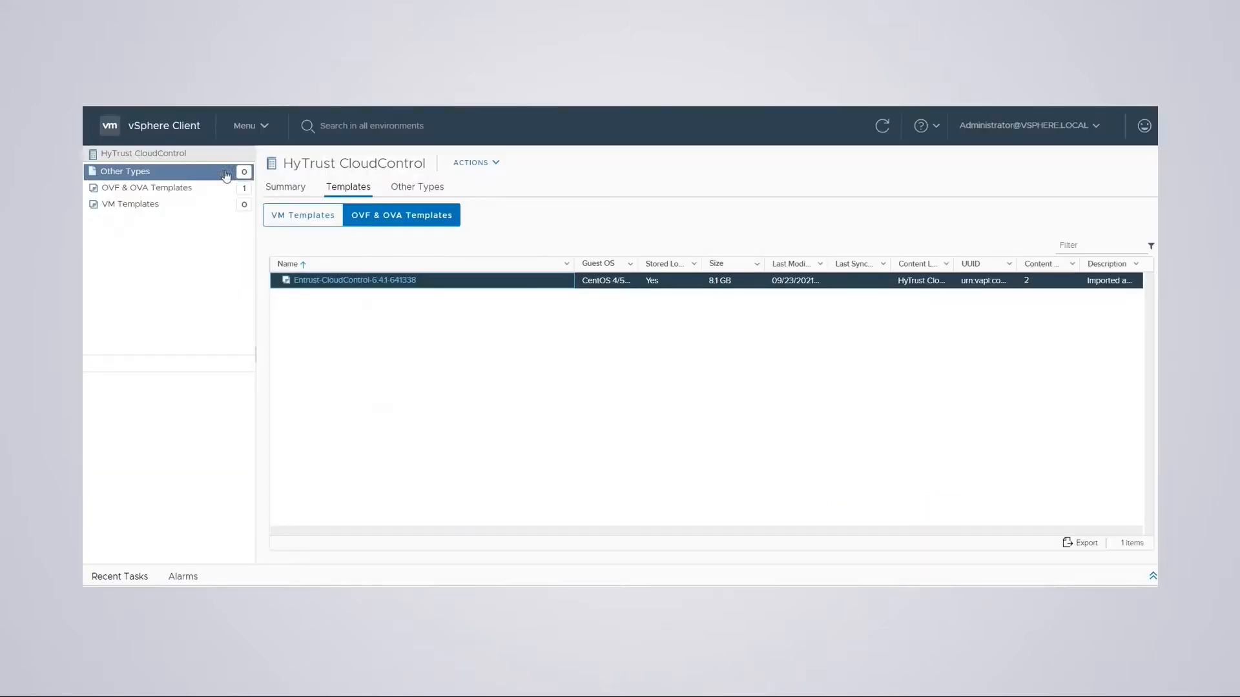
{"action": "left_click", "coordinate": [162, 131]}
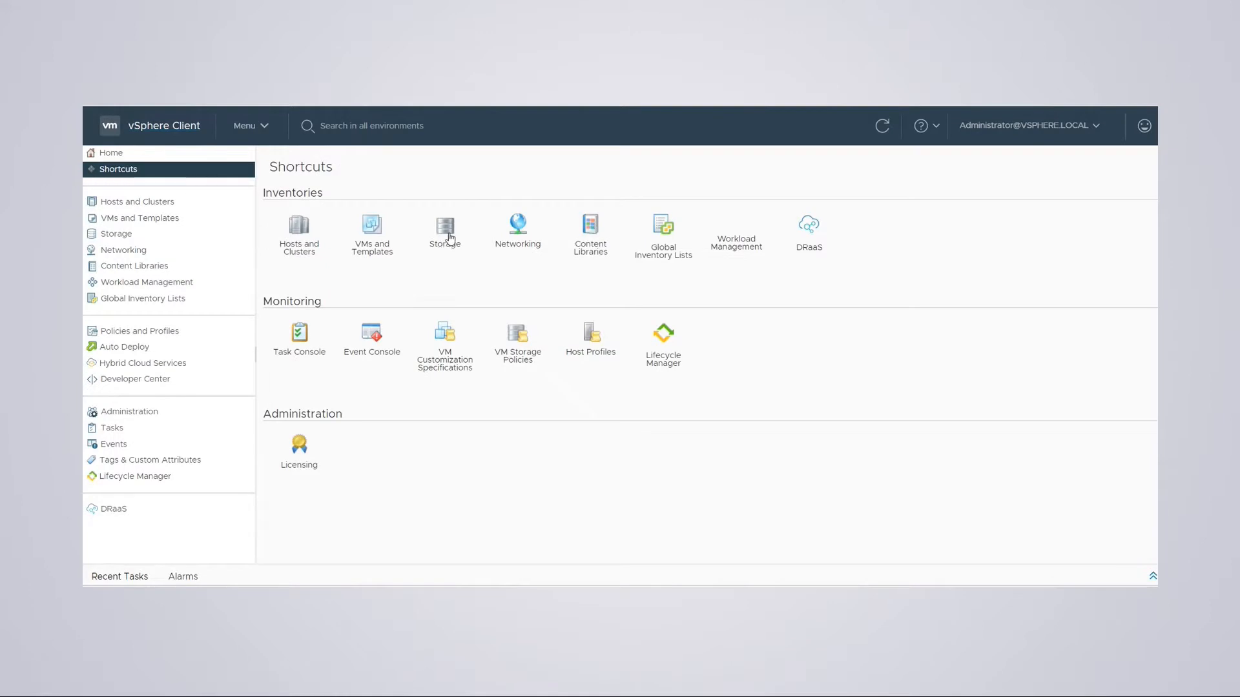
- Read page 9's sections 2.5 Power on the Appliance through 2.7 in the guide
{"action": "left_click", "coordinate": [297, 233]}
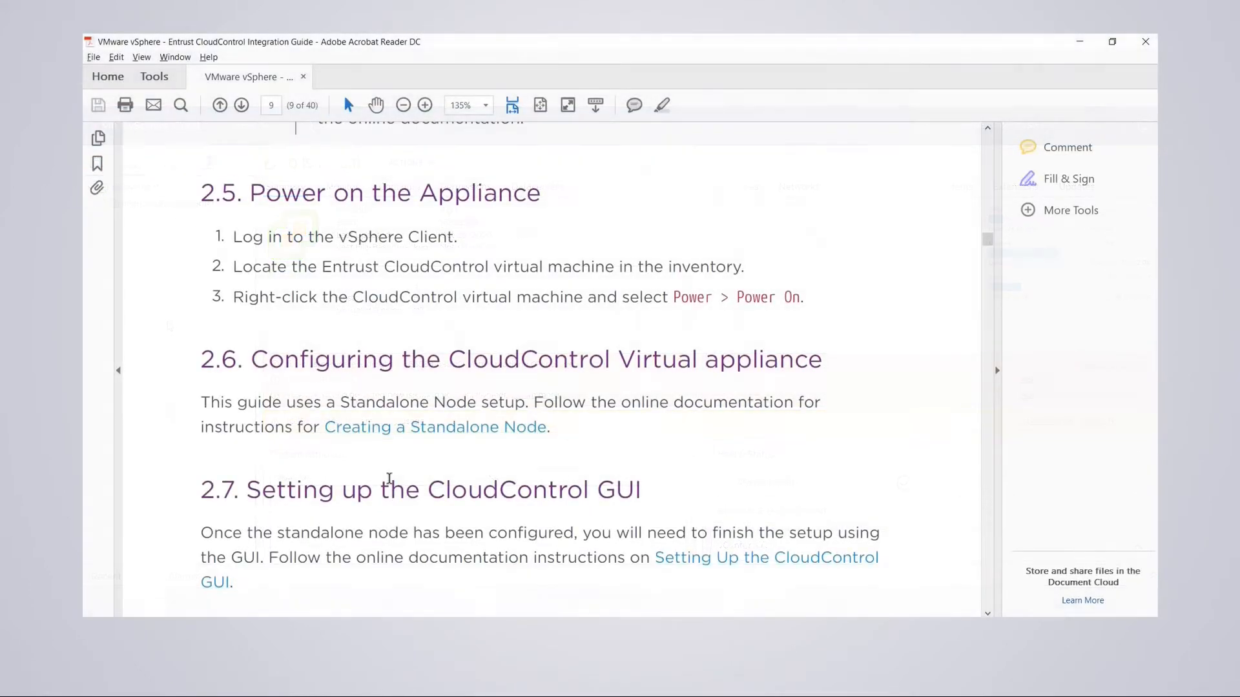
{"action": "scroll", "coordinate": [620, 313], "scroll_direction": "up", "scroll_amount": 2}
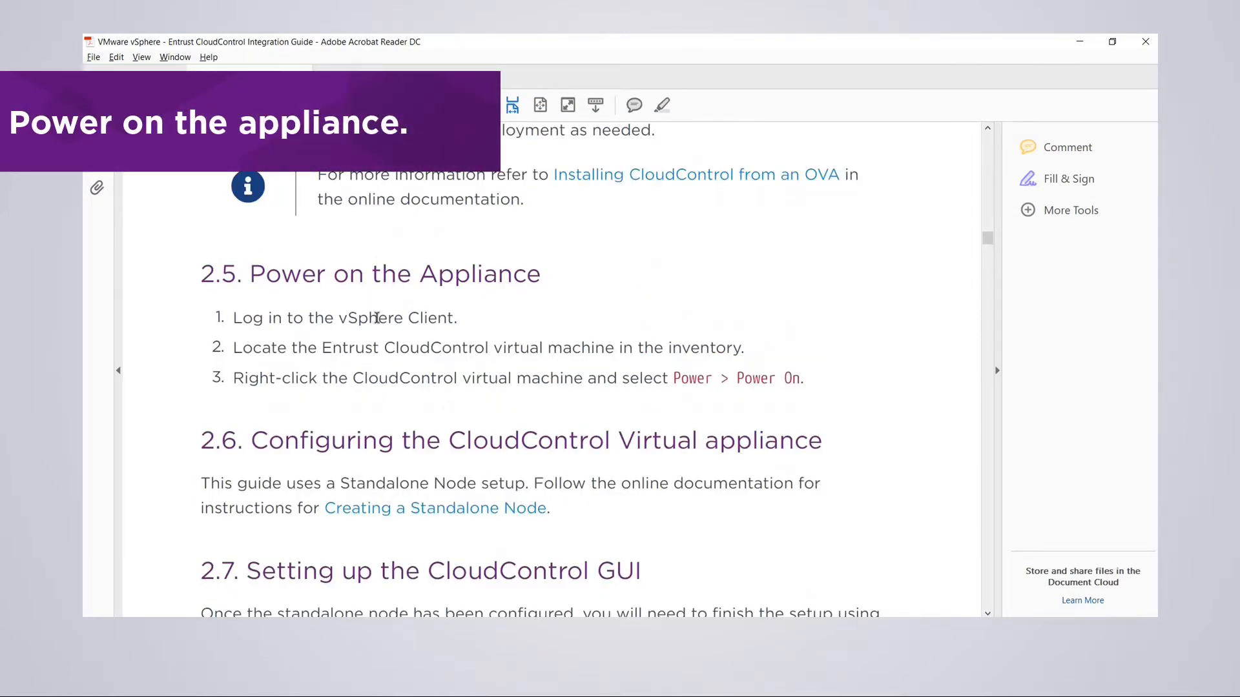
{"action": "scroll", "coordinate": [394, 374], "scroll_direction": "down", "scroll_amount": 4}
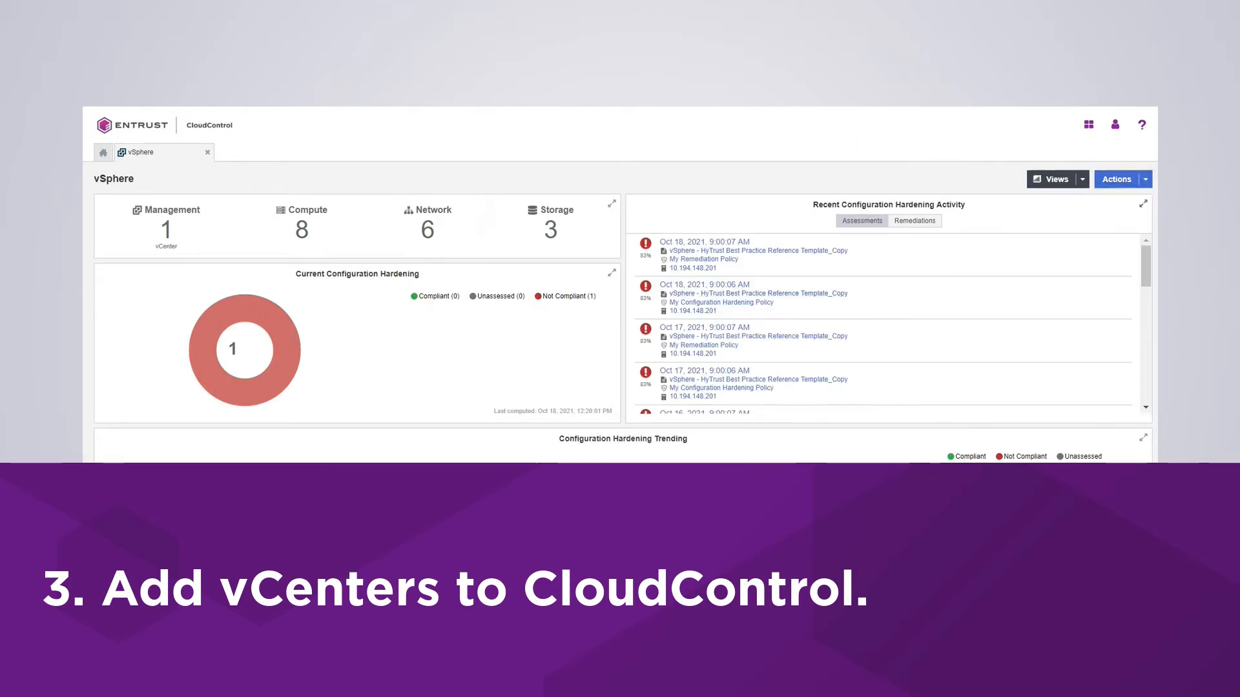
- Choose Add vCenter from the vSphere page's Actions menu
{"action": "left_click", "coordinate": [1143, 181]}
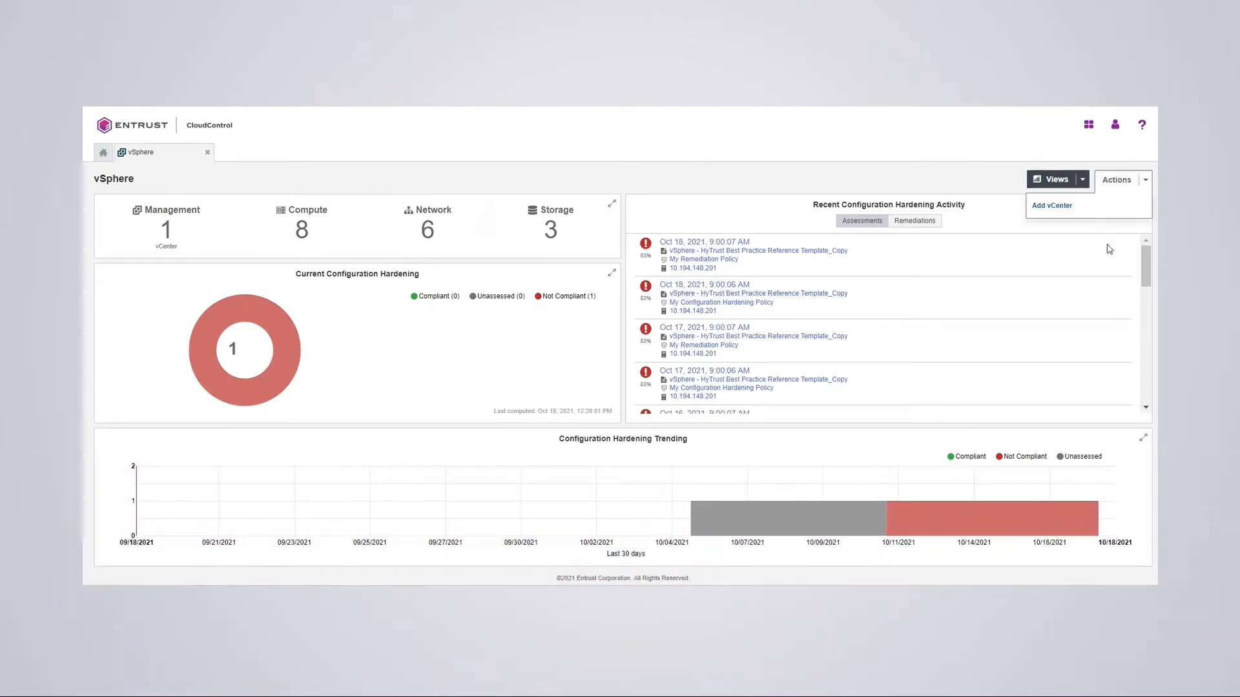
{"action": "left_click", "coordinate": [1061, 208]}
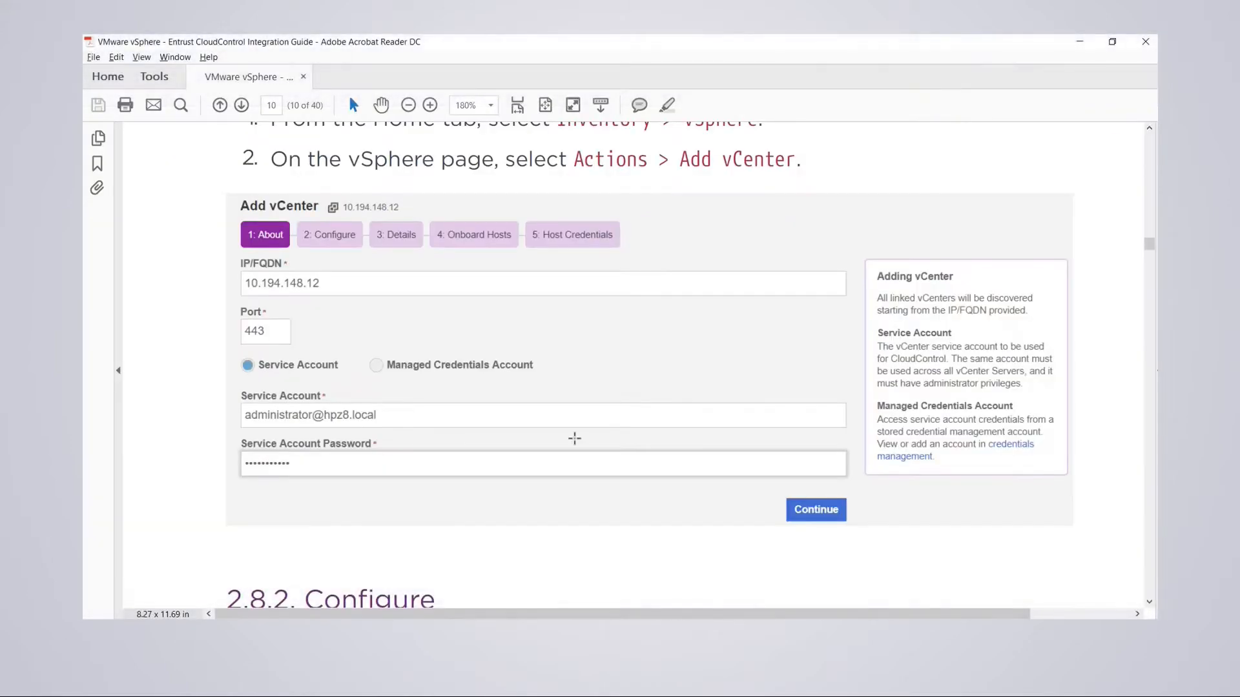
- Scroll through section 2.8.2 Configure on pages 10–11 about certificates and Published IP
{"action": "scroll", "coordinate": [532, 397], "scroll_direction": "down", "scroll_amount": 5}
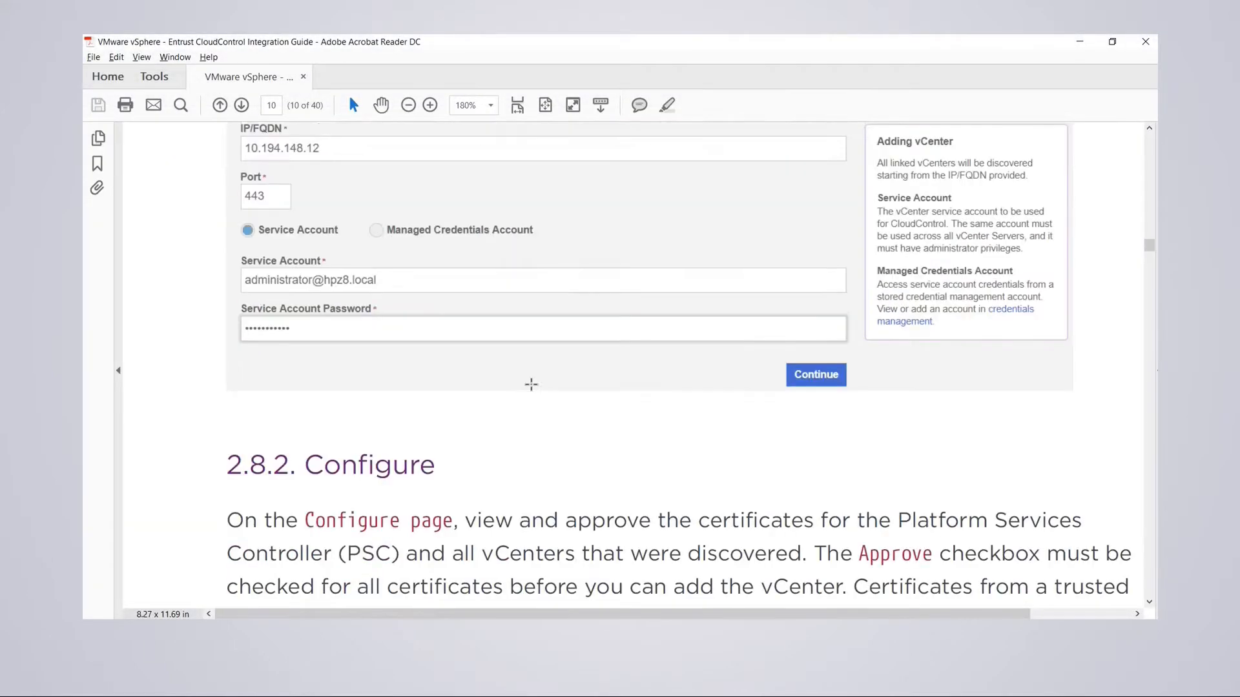
{"action": "scroll", "coordinate": [525, 384], "scroll_direction": "up", "scroll_amount": 4}
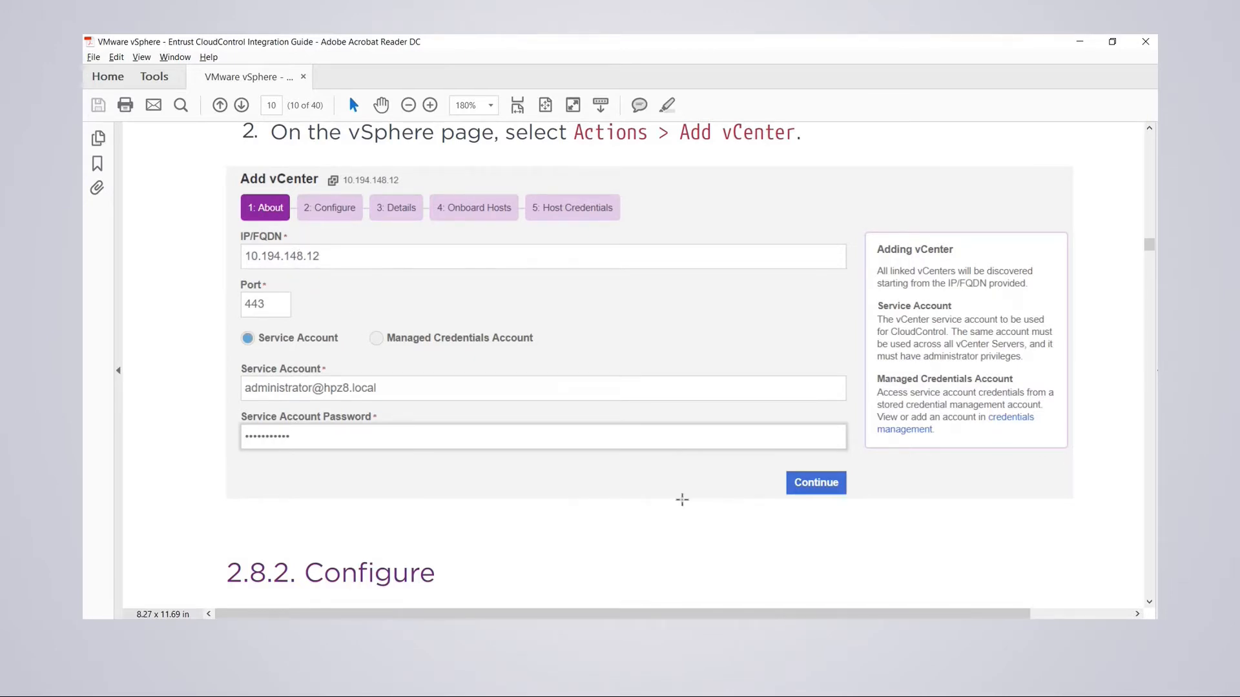
{"action": "scroll", "coordinate": [578, 493], "scroll_direction": "down", "scroll_amount": 5}
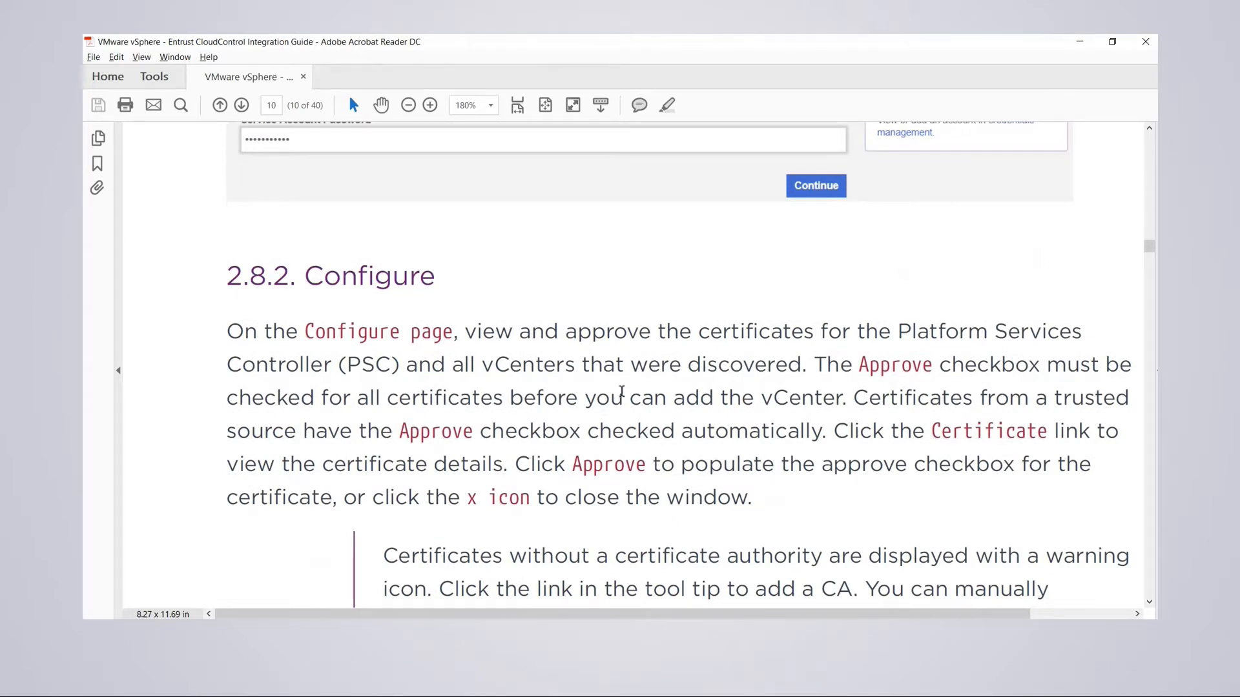
{"action": "scroll", "coordinate": [566, 381], "scroll_direction": "down", "scroll_amount": 1}
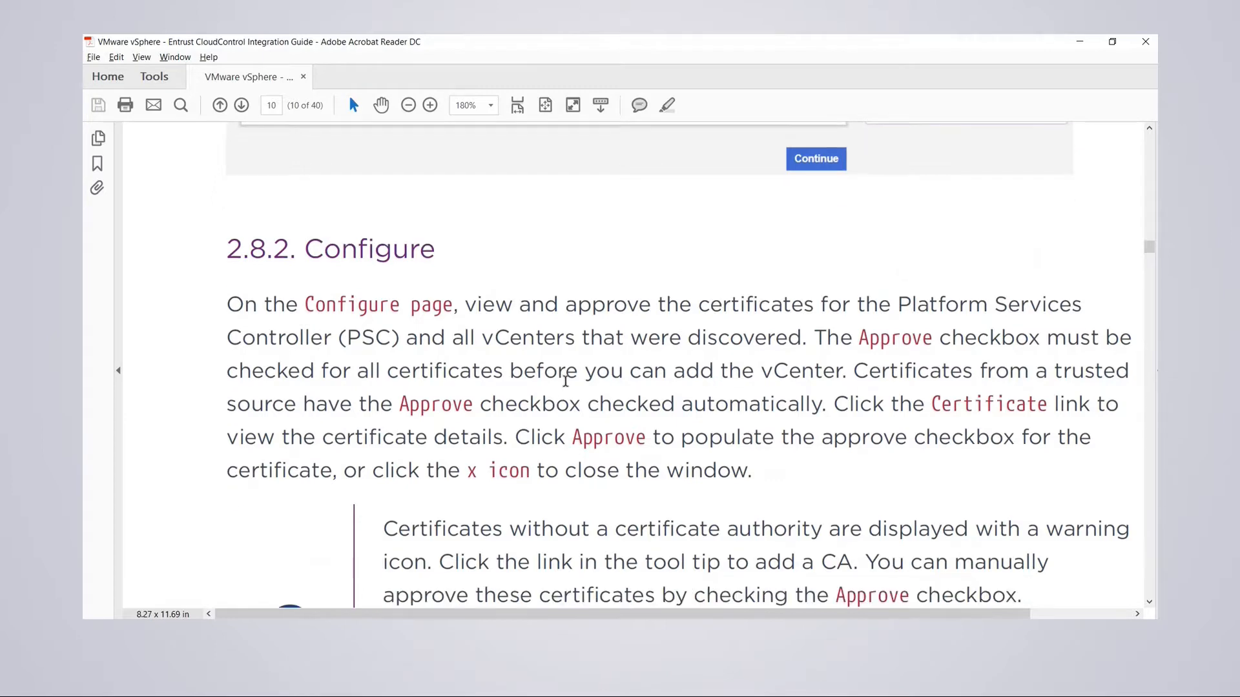
{"action": "scroll", "coordinate": [566, 381], "scroll_direction": "down", "scroll_amount": 15}
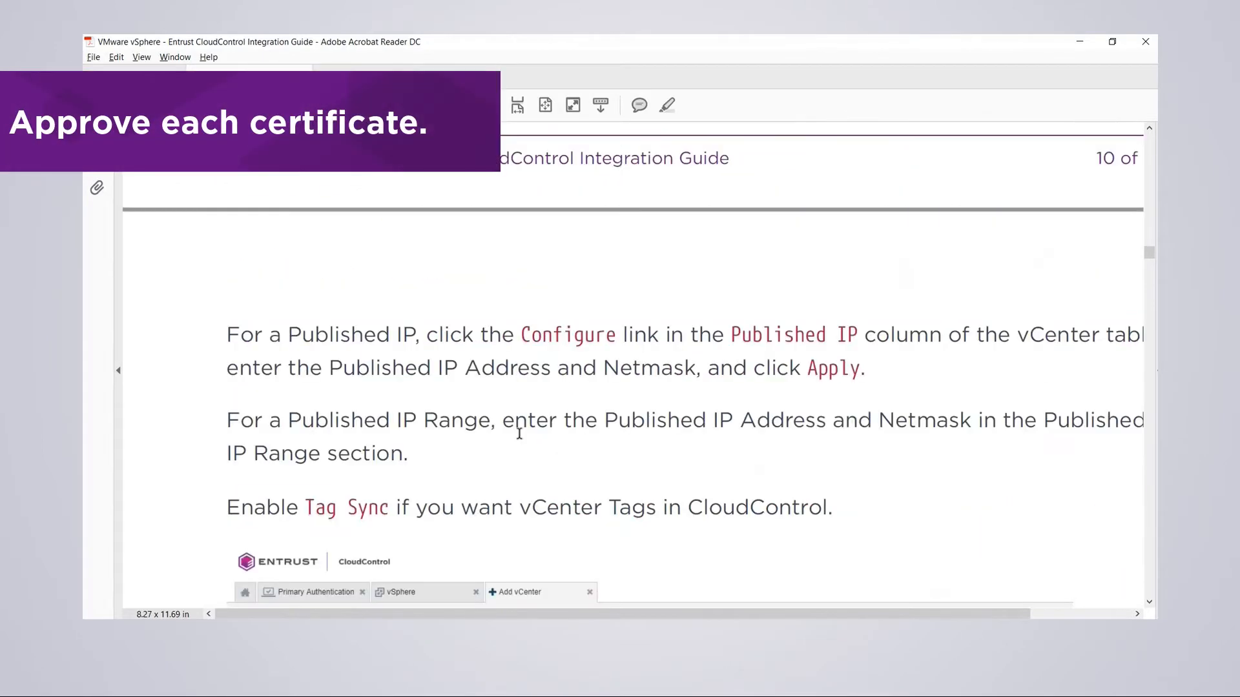
{"action": "scroll", "coordinate": [517, 443], "scroll_direction": "down", "scroll_amount": 8}
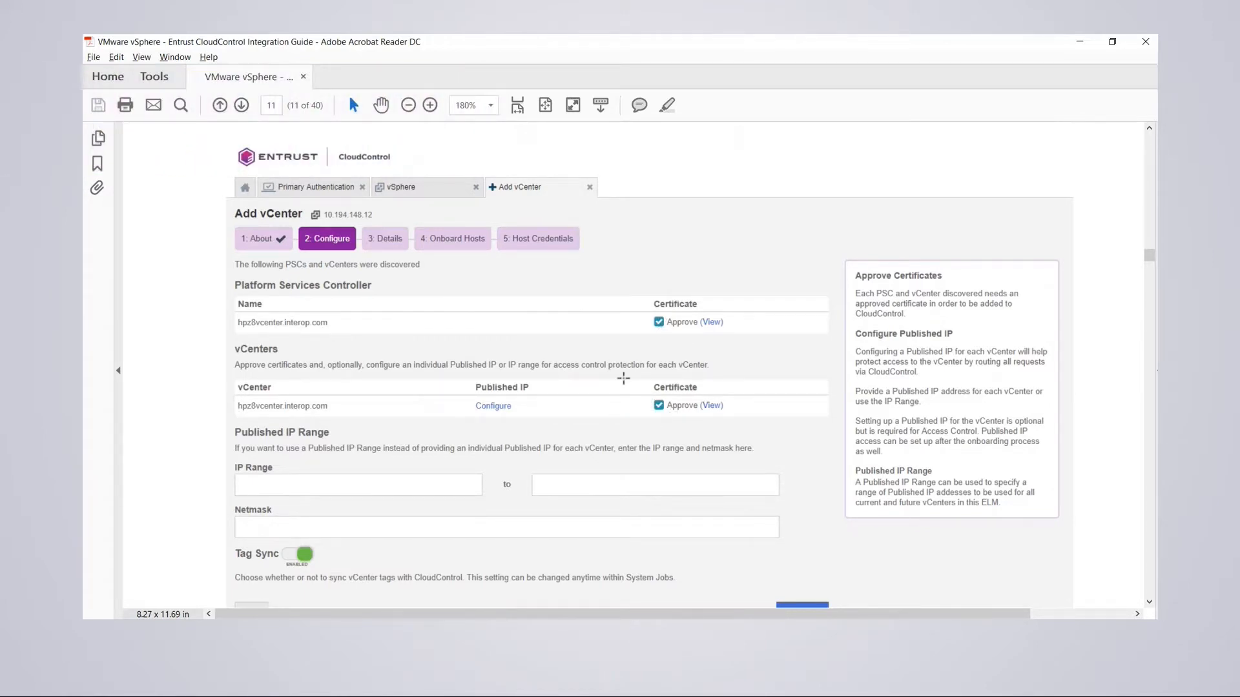
- Scroll past page 11 to the Add vCenter Details screenshot in section 2.8.3
{"action": "scroll", "coordinate": [617, 384], "scroll_direction": "down", "scroll_amount": 3}
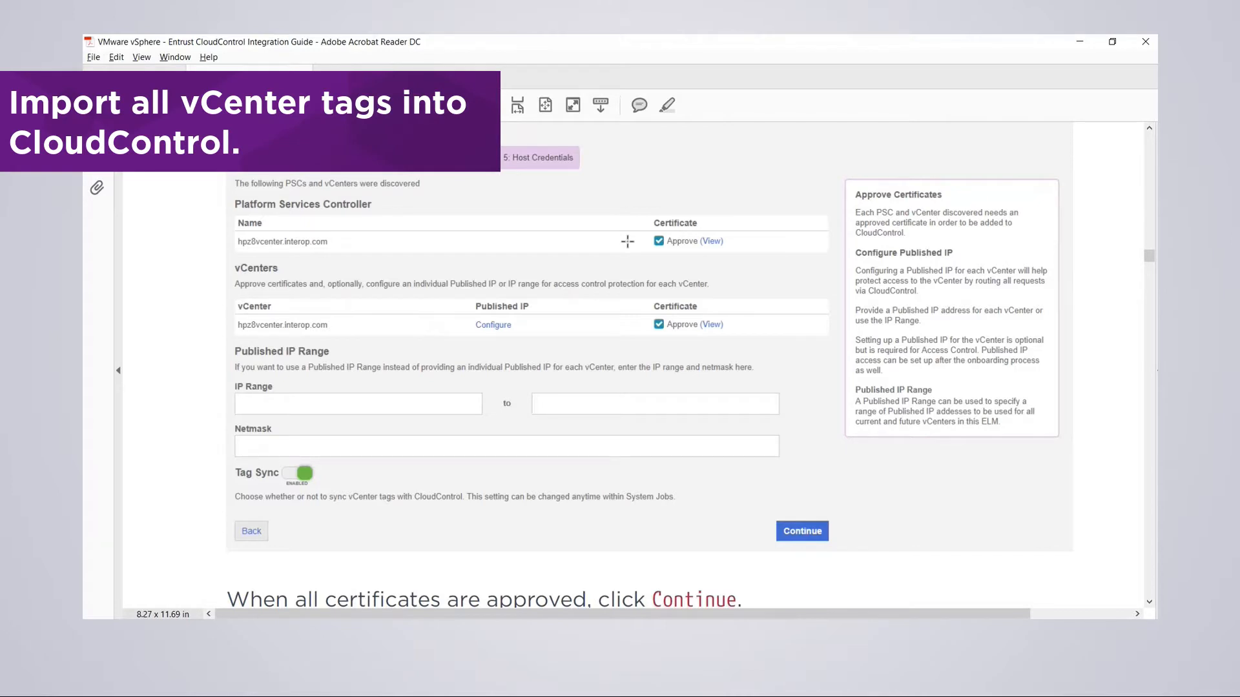
{"action": "scroll", "coordinate": [469, 433], "scroll_direction": "down", "scroll_amount": 2}
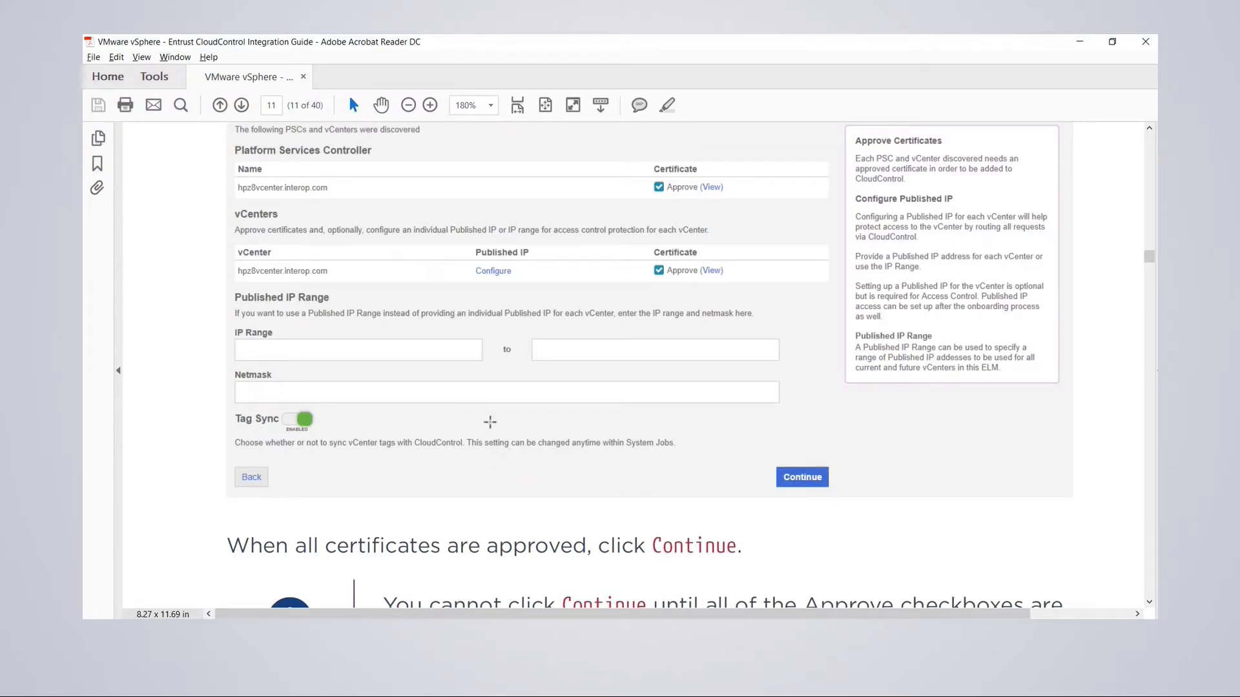
{"action": "scroll", "coordinate": [558, 459], "scroll_direction": "down", "scroll_amount": 1}
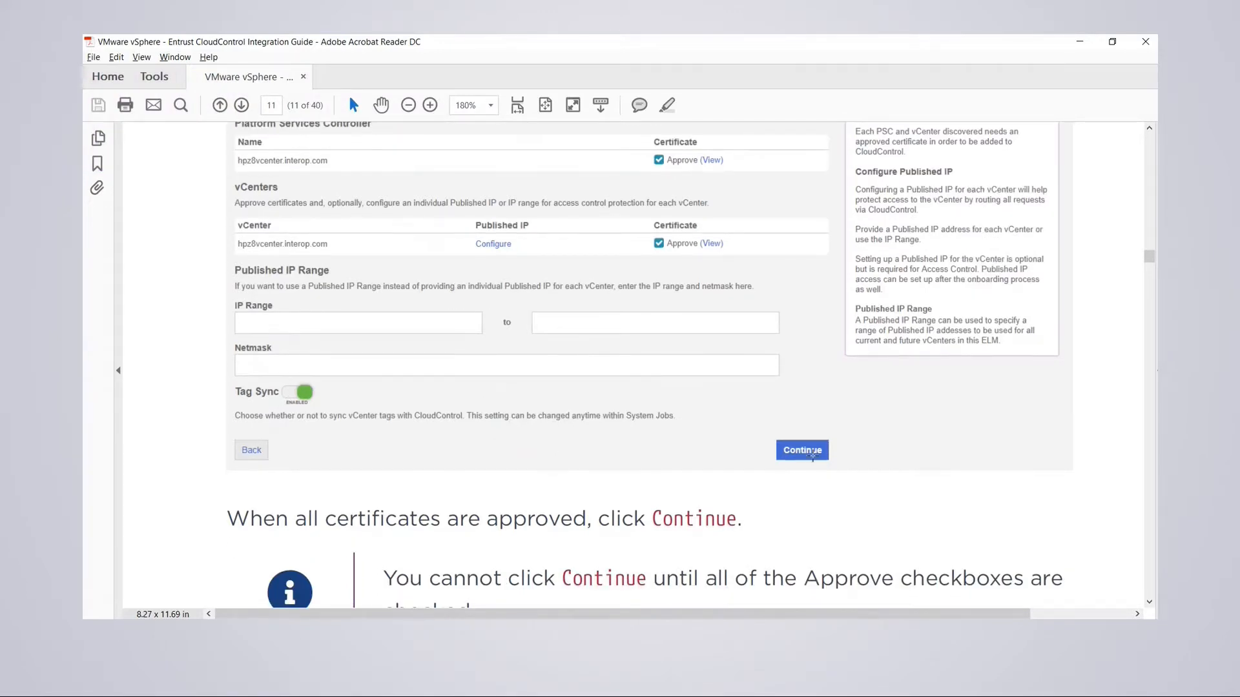
{"action": "scroll", "coordinate": [638, 475], "scroll_direction": "down", "scroll_amount": 5}
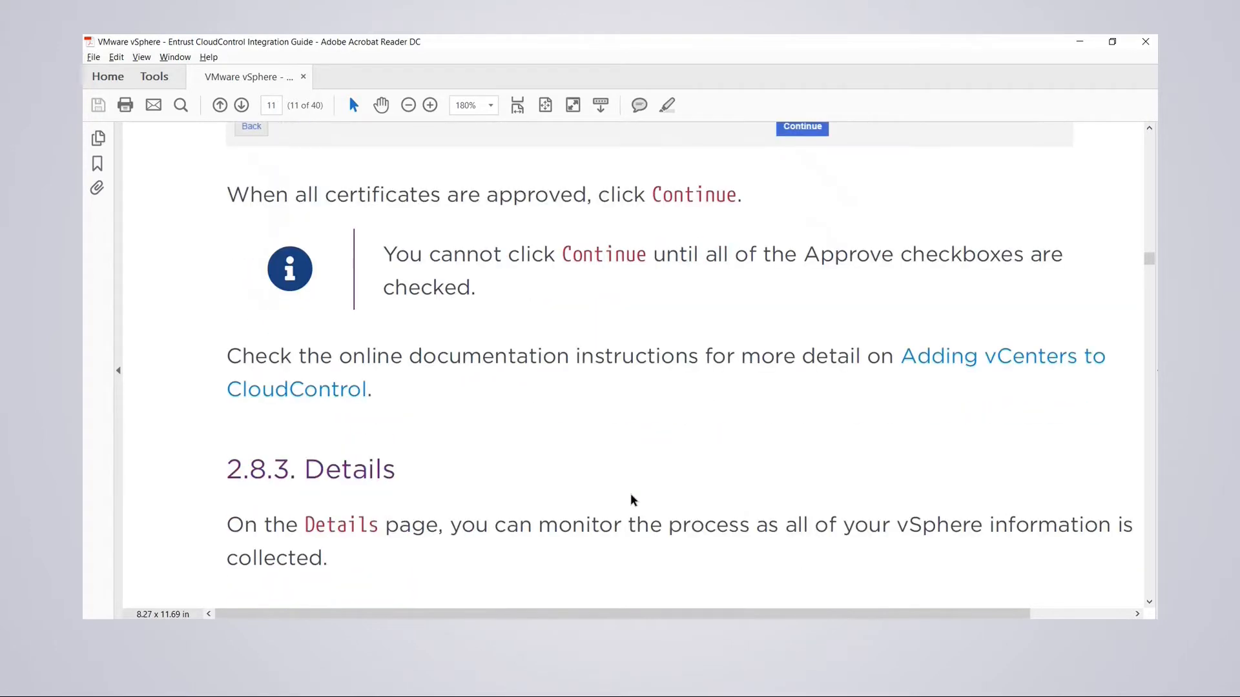
{"action": "scroll", "coordinate": [631, 494], "scroll_direction": "down", "scroll_amount": 2}
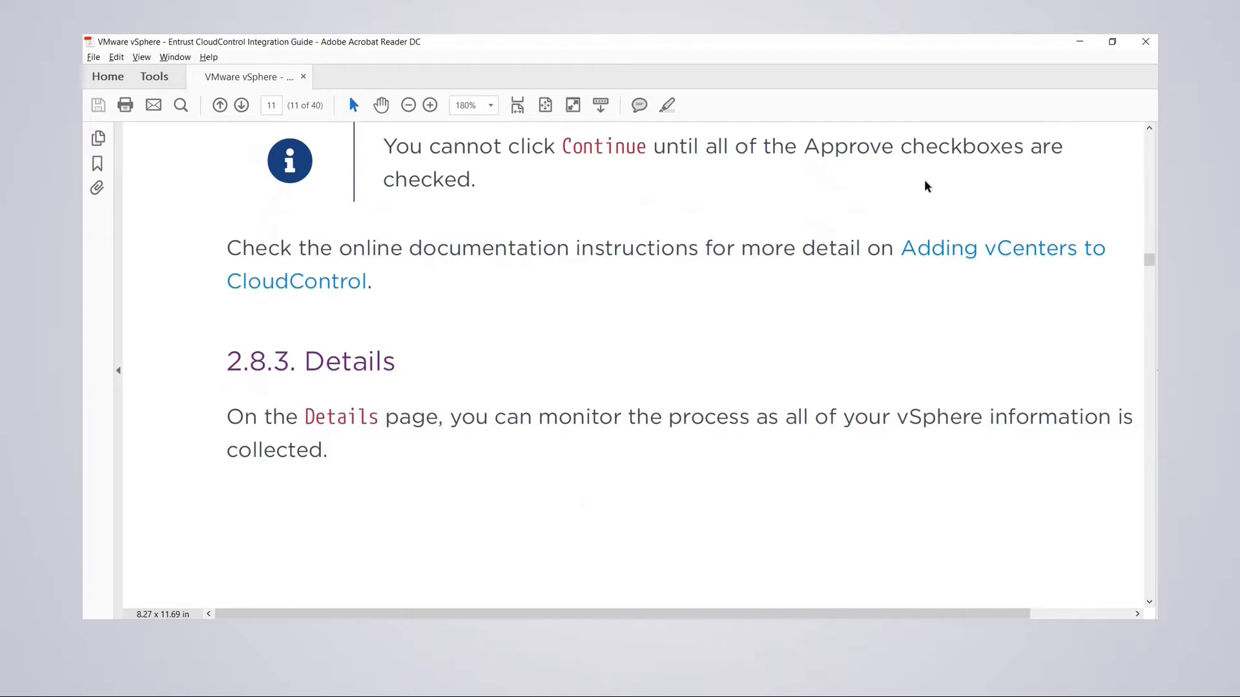
{"action": "scroll", "coordinate": [500, 445], "scroll_direction": "down", "scroll_amount": 1}
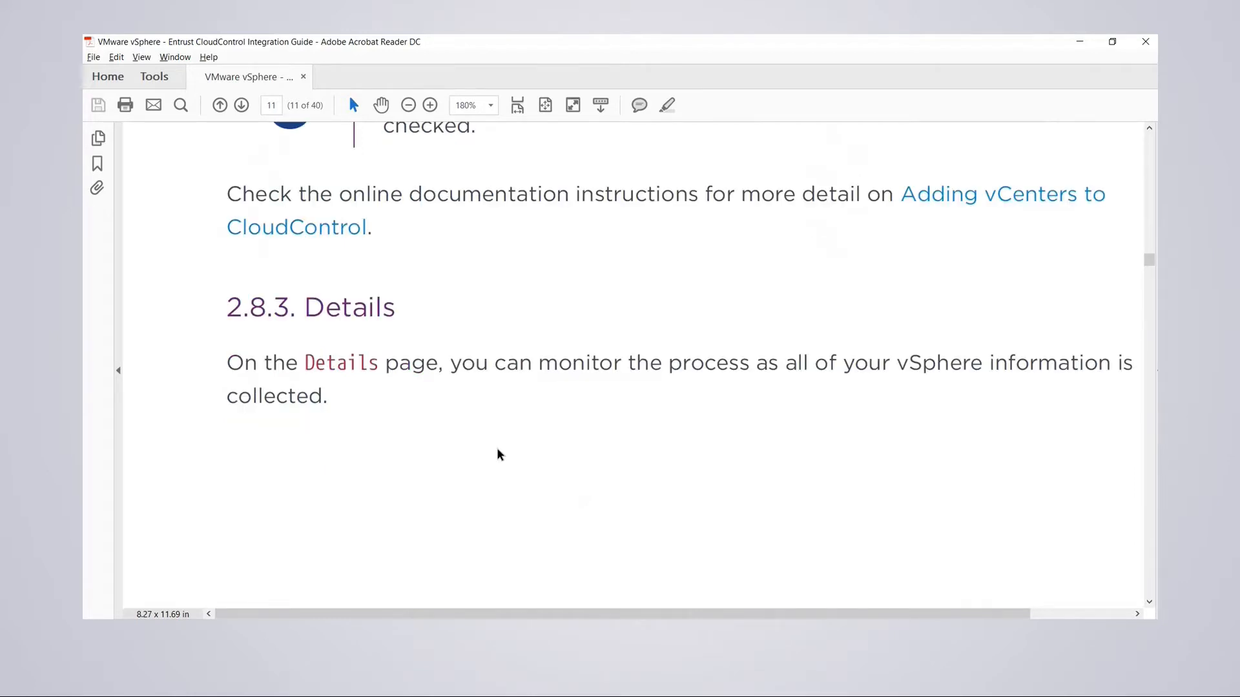
{"action": "scroll", "coordinate": [497, 453], "scroll_direction": "down", "scroll_amount": 12}
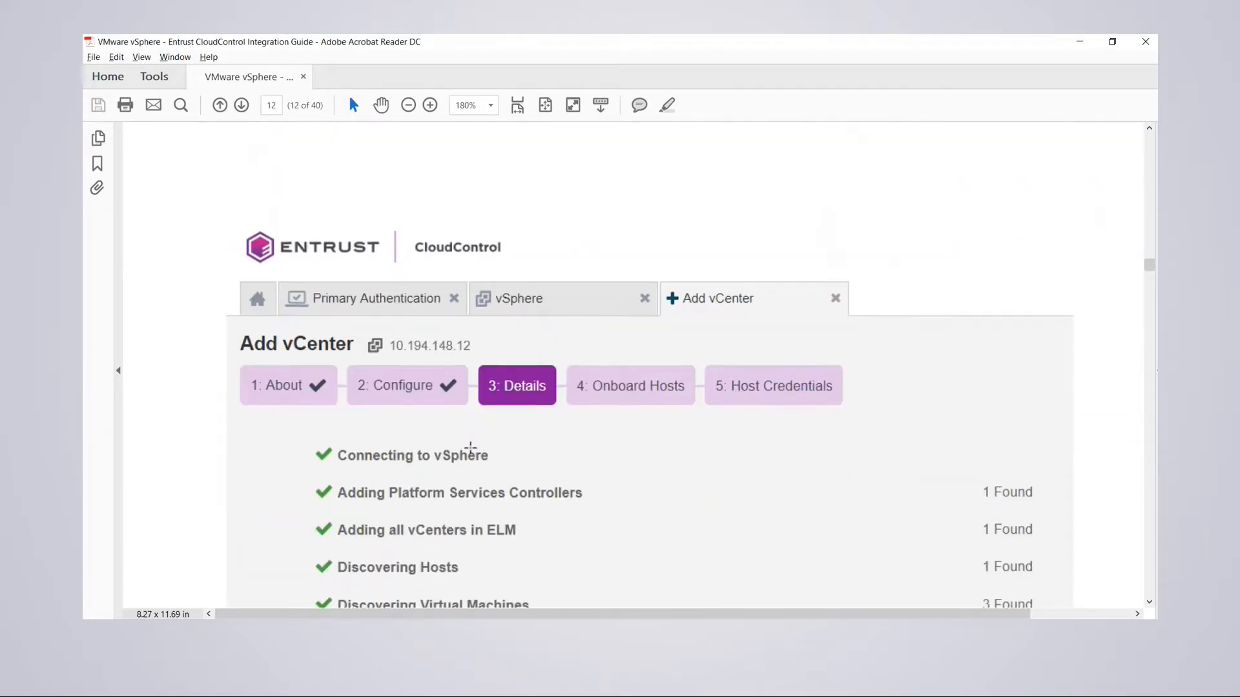
- Scroll below the Details screenshot to the 2.8.4 Onboard Hosts heading and paragraph
{"action": "scroll", "coordinate": [470, 446], "scroll_direction": "down", "scroll_amount": 2}
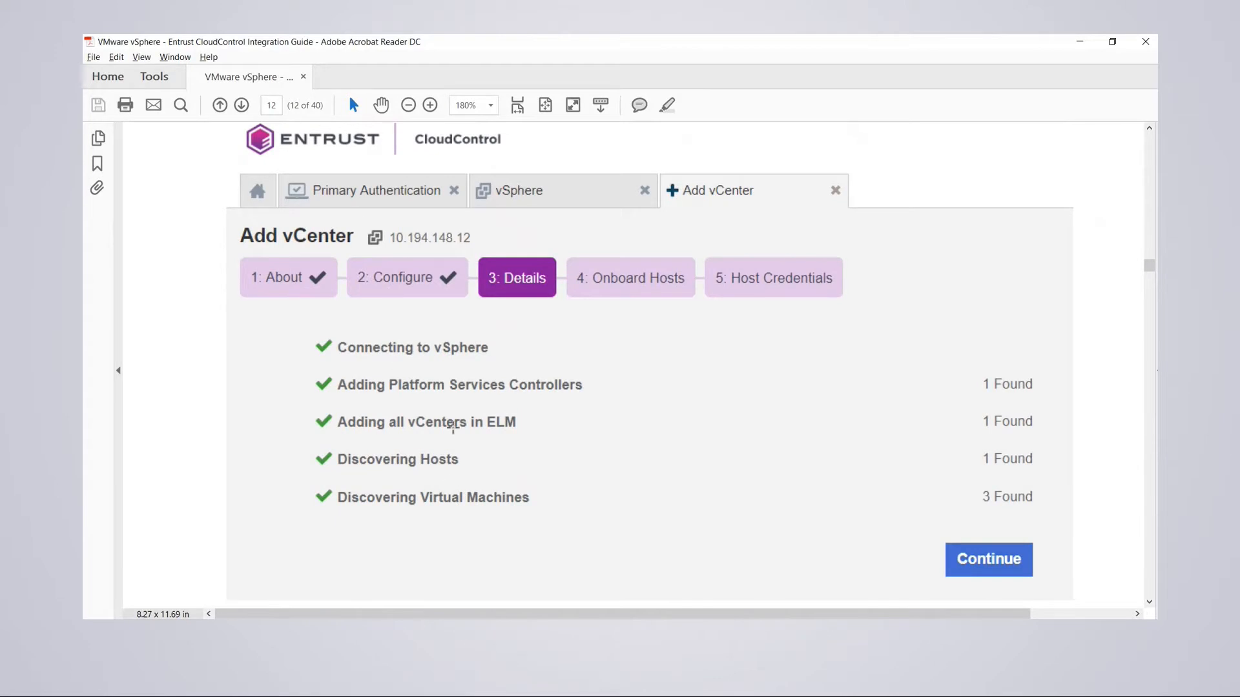
{"action": "scroll", "coordinate": [454, 426], "scroll_direction": "up", "scroll_amount": 4}
{"action": "scroll", "coordinate": [553, 299], "scroll_direction": "down", "scroll_amount": 2}
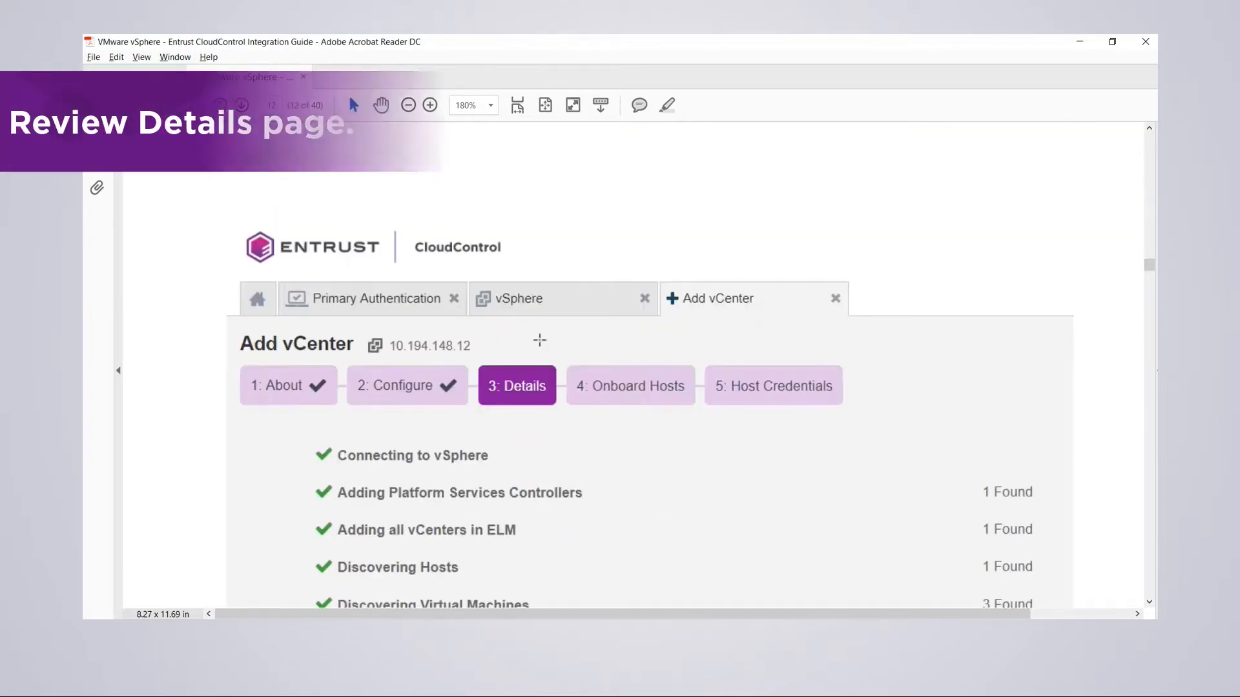
{"action": "scroll", "coordinate": [539, 341], "scroll_direction": "down", "scroll_amount": 3}
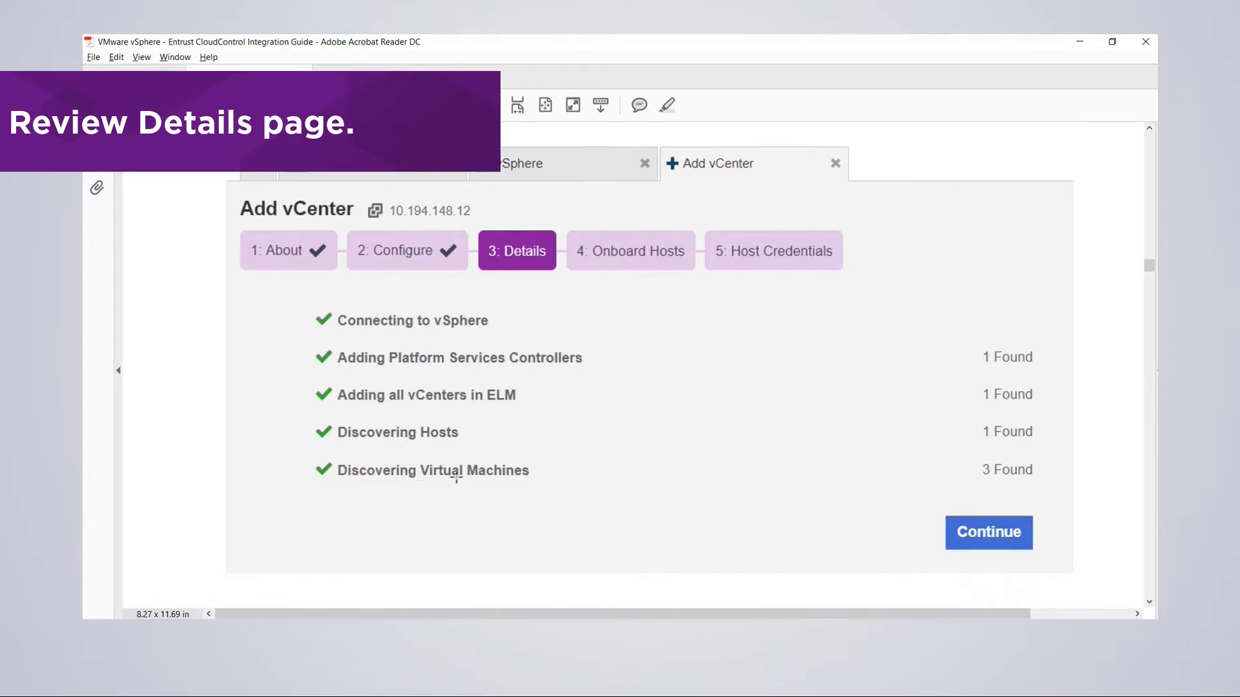
{"action": "scroll", "coordinate": [498, 383], "scroll_direction": "down", "scroll_amount": 2}
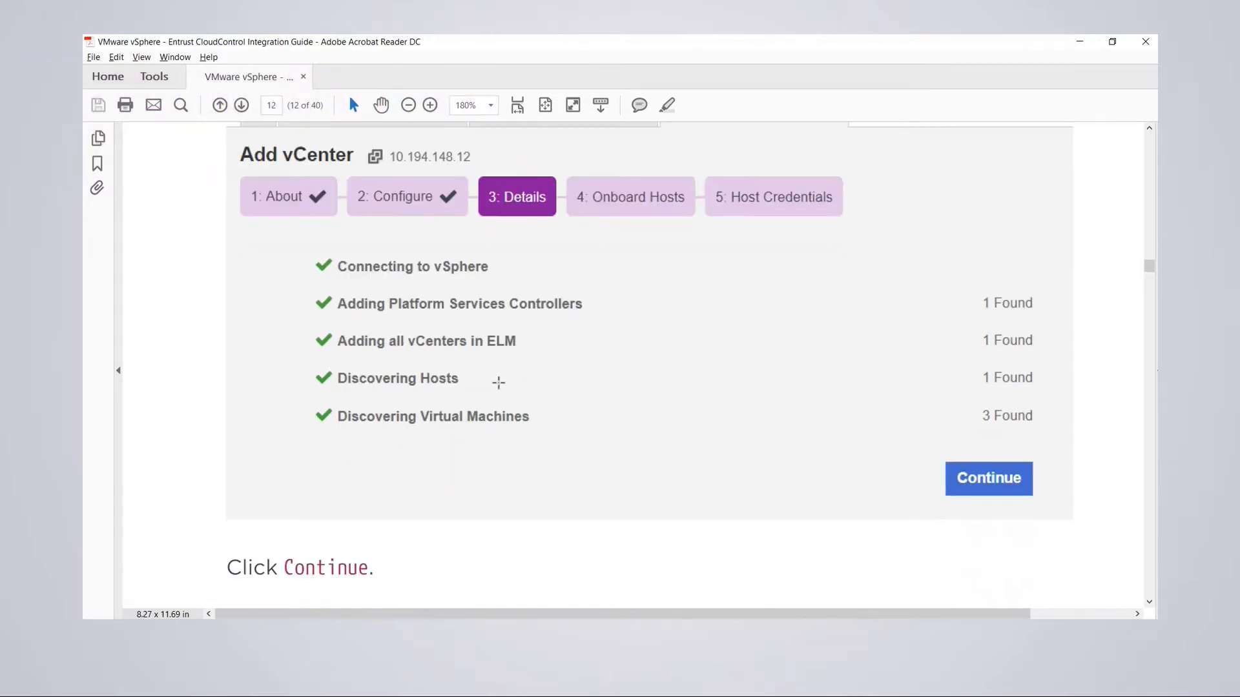
{"action": "scroll", "coordinate": [498, 381], "scroll_direction": "down", "scroll_amount": 2}
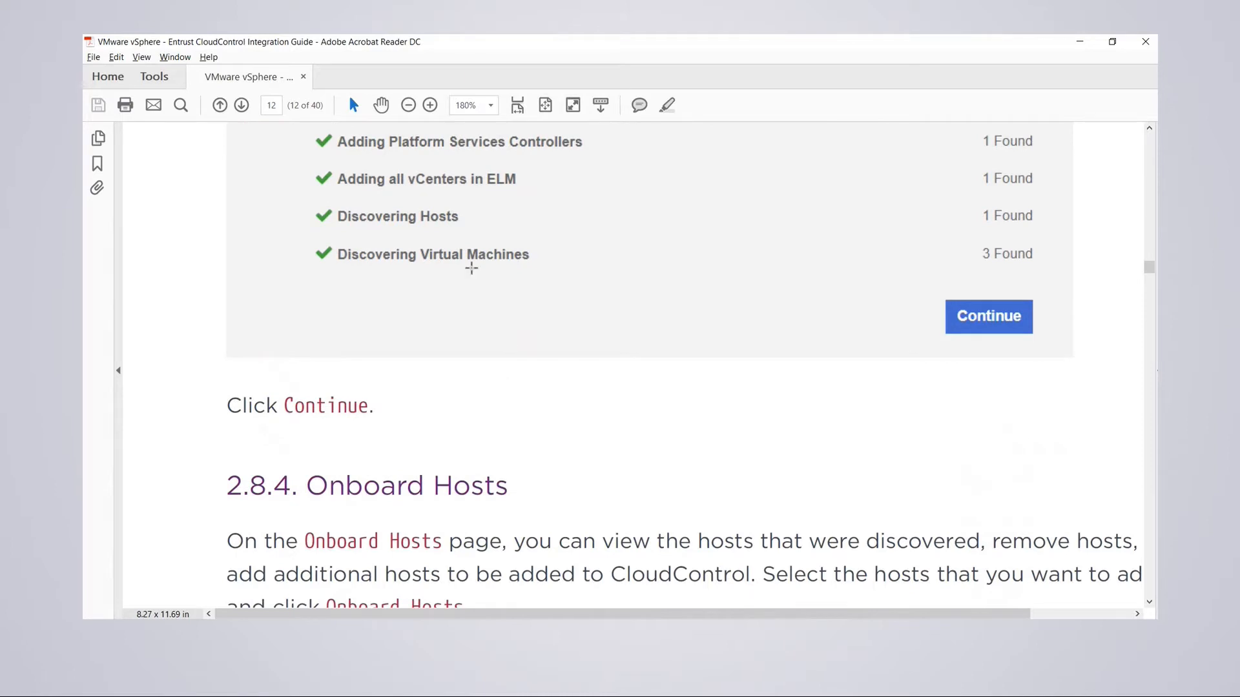
{"action": "scroll", "coordinate": [484, 266], "scroll_direction": "up", "scroll_amount": 2}
{"action": "scroll", "coordinate": [486, 265], "scroll_direction": "down", "scroll_amount": 1}
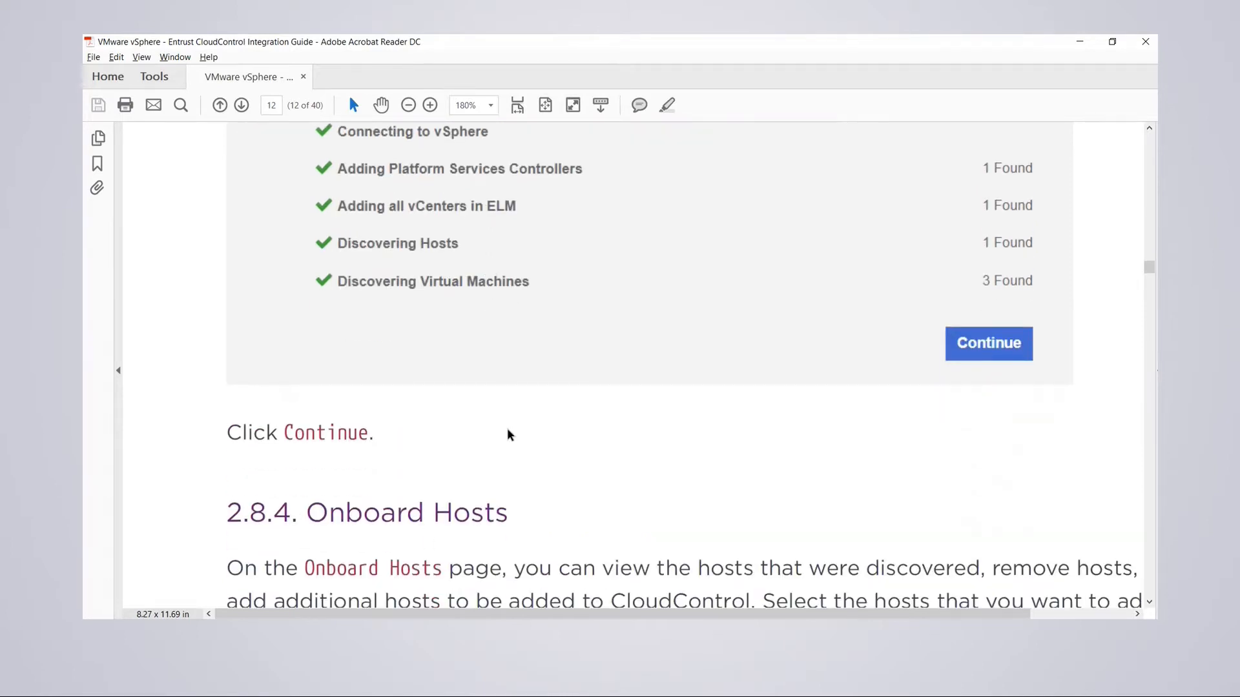
{"action": "scroll", "coordinate": [692, 434], "scroll_direction": "down", "scroll_amount": 2}
{"action": "scroll", "coordinate": [686, 432], "scroll_direction": "up", "scroll_amount": 2}
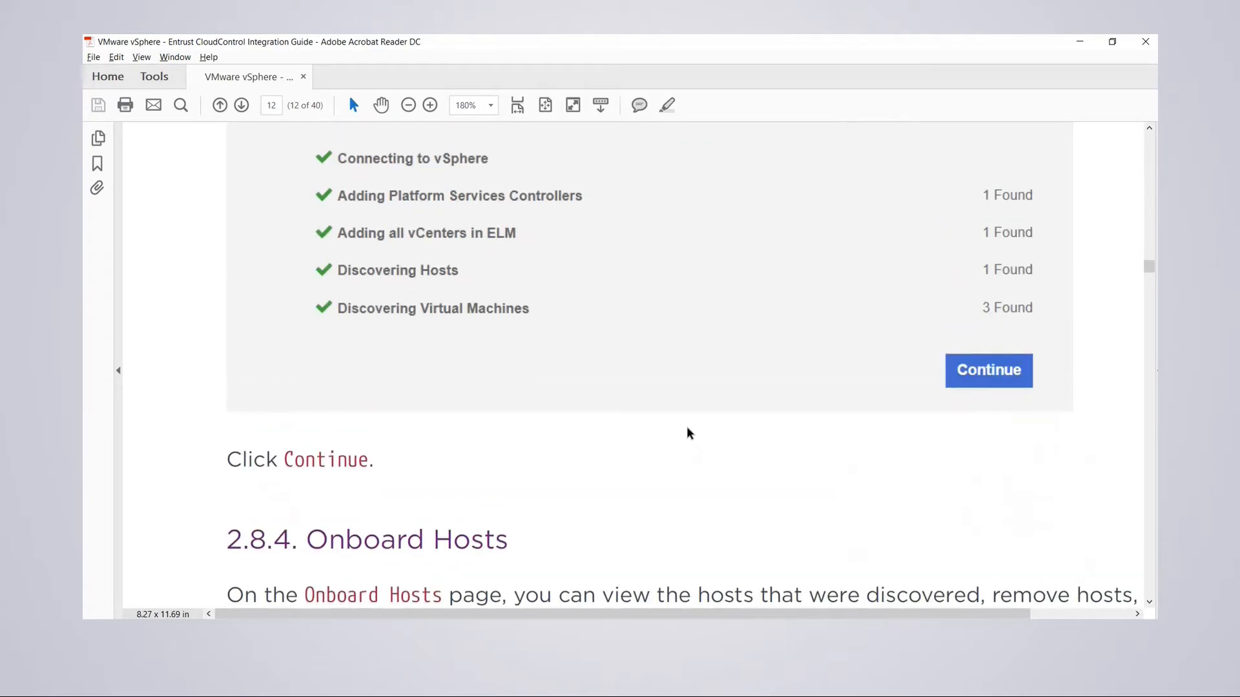
{"action": "scroll", "coordinate": [686, 434], "scroll_direction": "down", "scroll_amount": 3}
{"action": "scroll", "coordinate": [683, 439], "scroll_direction": "down", "scroll_amount": 1}
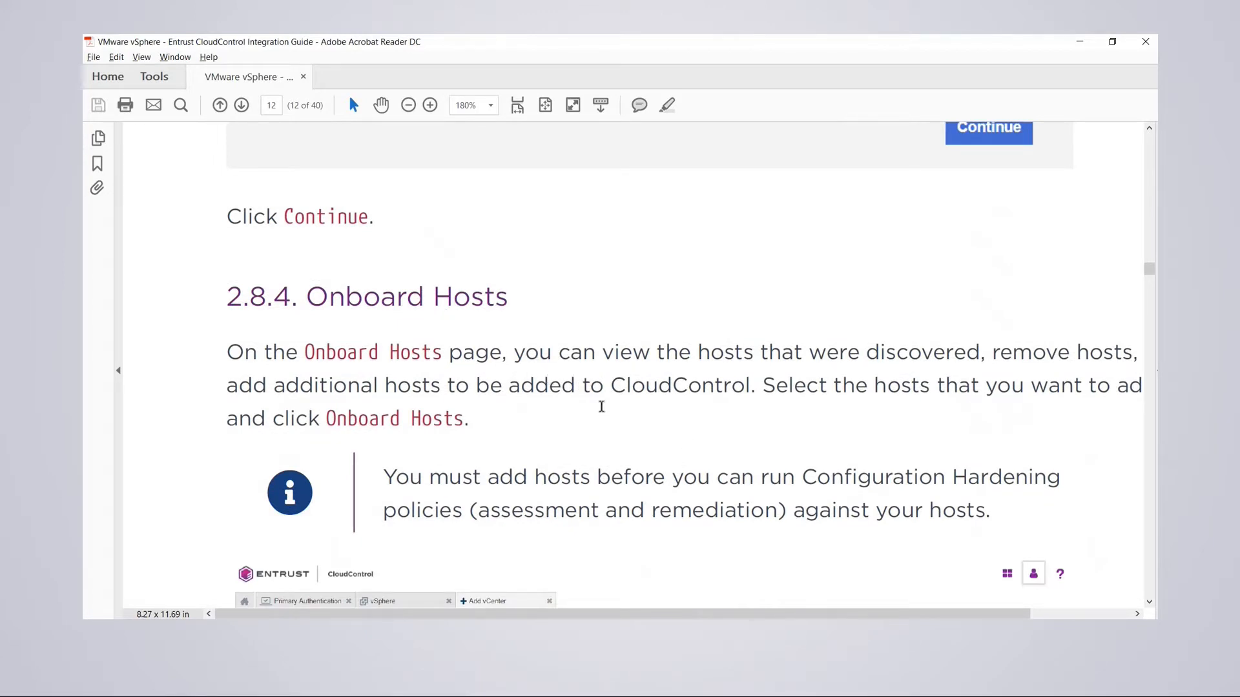
- Scroll through section 2.8.5 Host Credentials to step 2's Edit Host Credentials screenshot
{"action": "scroll", "coordinate": [596, 414], "scroll_direction": "down", "scroll_amount": 4}
{"action": "scroll", "coordinate": [595, 428], "scroll_direction": "down", "scroll_amount": 1}
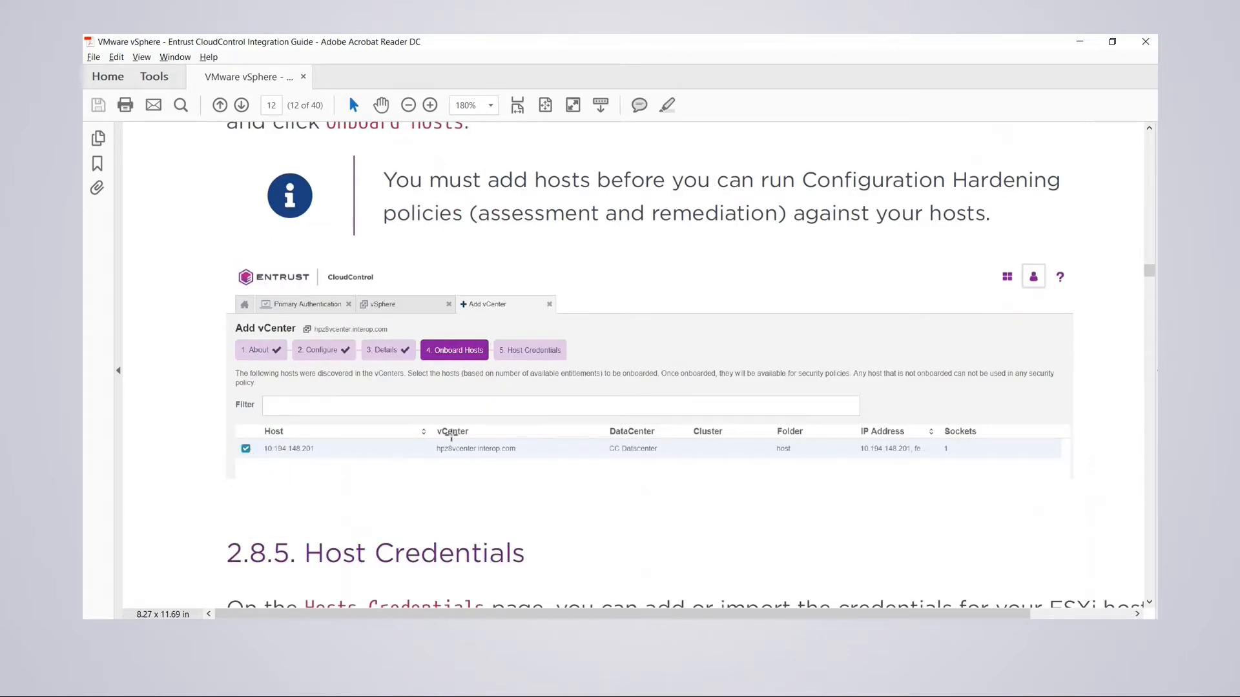
{"action": "scroll", "coordinate": [487, 426], "scroll_direction": "down", "scroll_amount": 1}
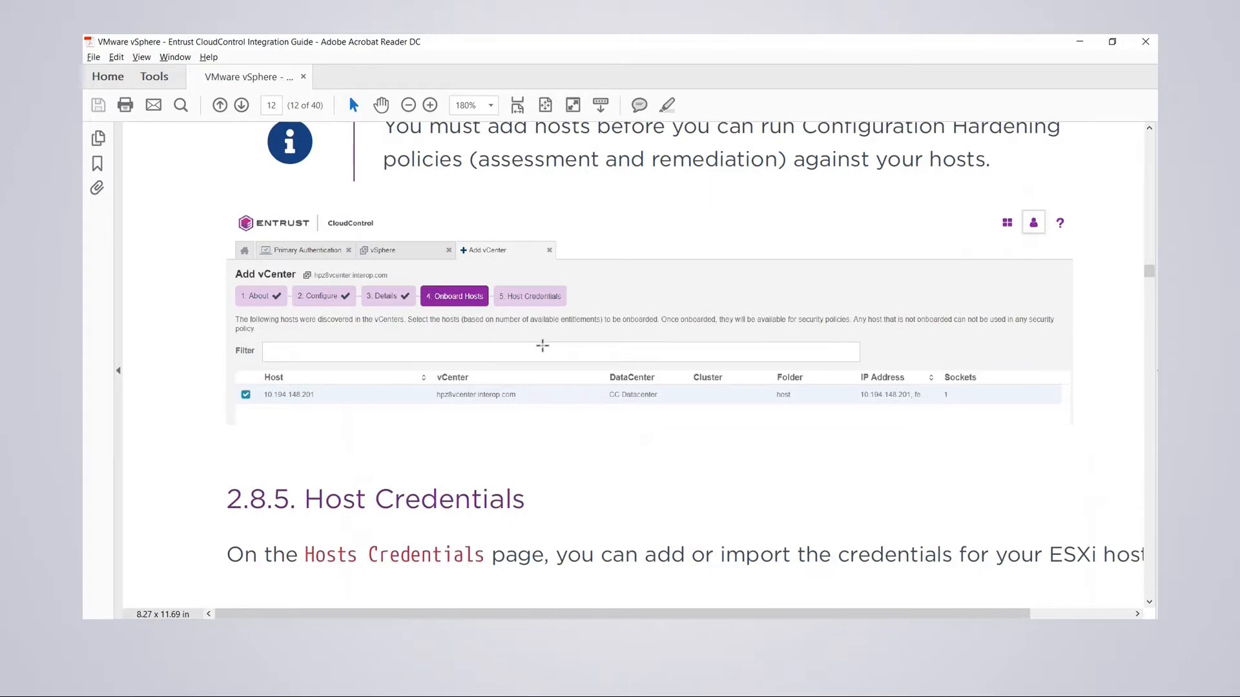
{"action": "scroll", "coordinate": [613, 356], "scroll_direction": "down", "scroll_amount": 3}
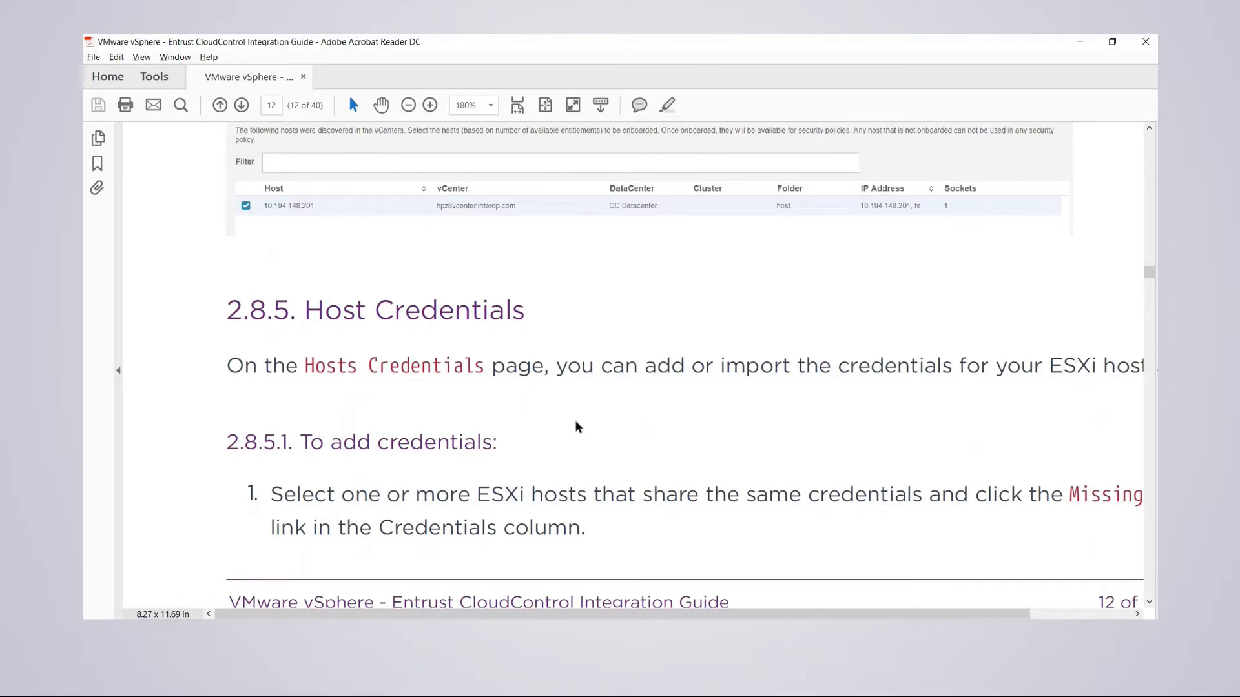
{"action": "scroll", "coordinate": [610, 420], "scroll_direction": "down", "scroll_amount": 2}
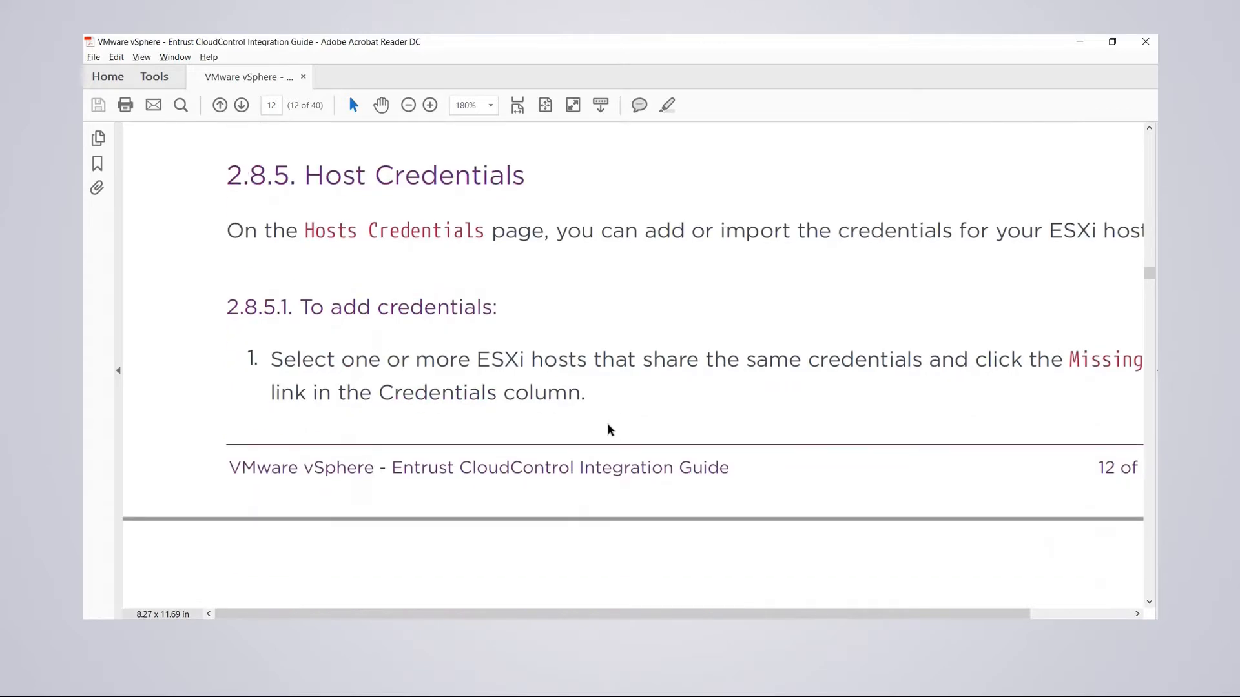
{"action": "scroll", "coordinate": [611, 429], "scroll_direction": "down", "scroll_amount": 5}
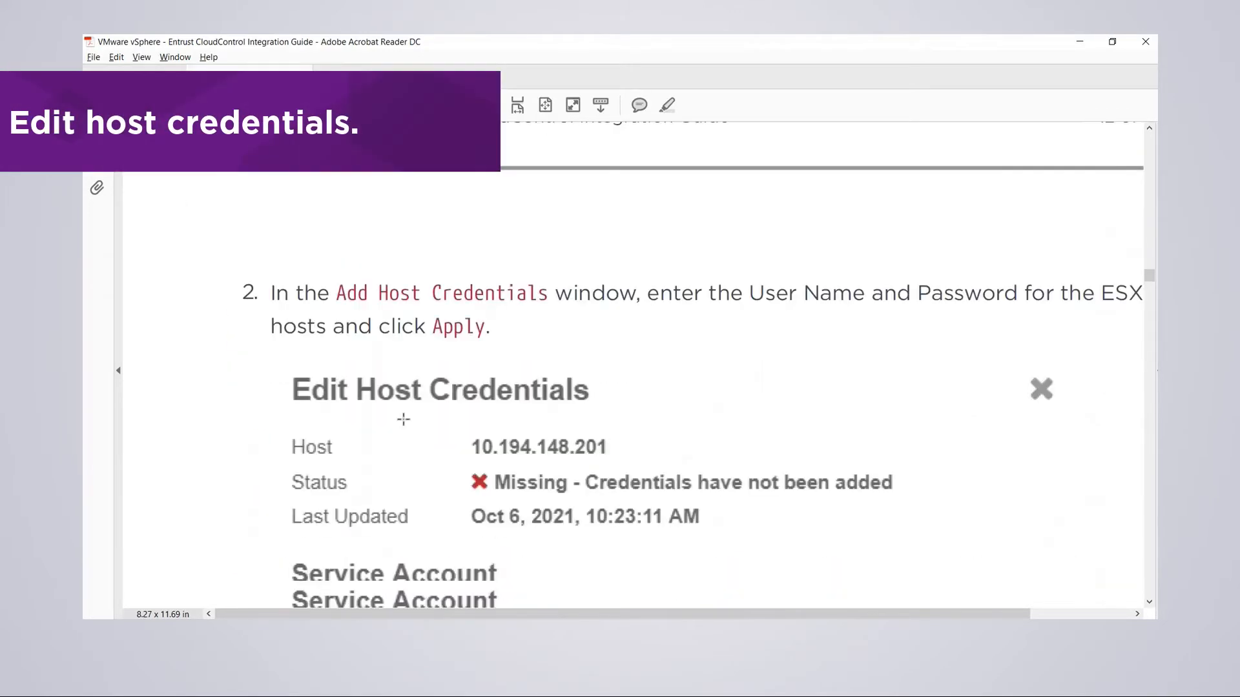
- Scroll through the credentials status list and section 2.8.5.2 to 2.9 Enabling Global PIP
{"action": "scroll", "coordinate": [403, 420], "scroll_direction": "down", "scroll_amount": 2}
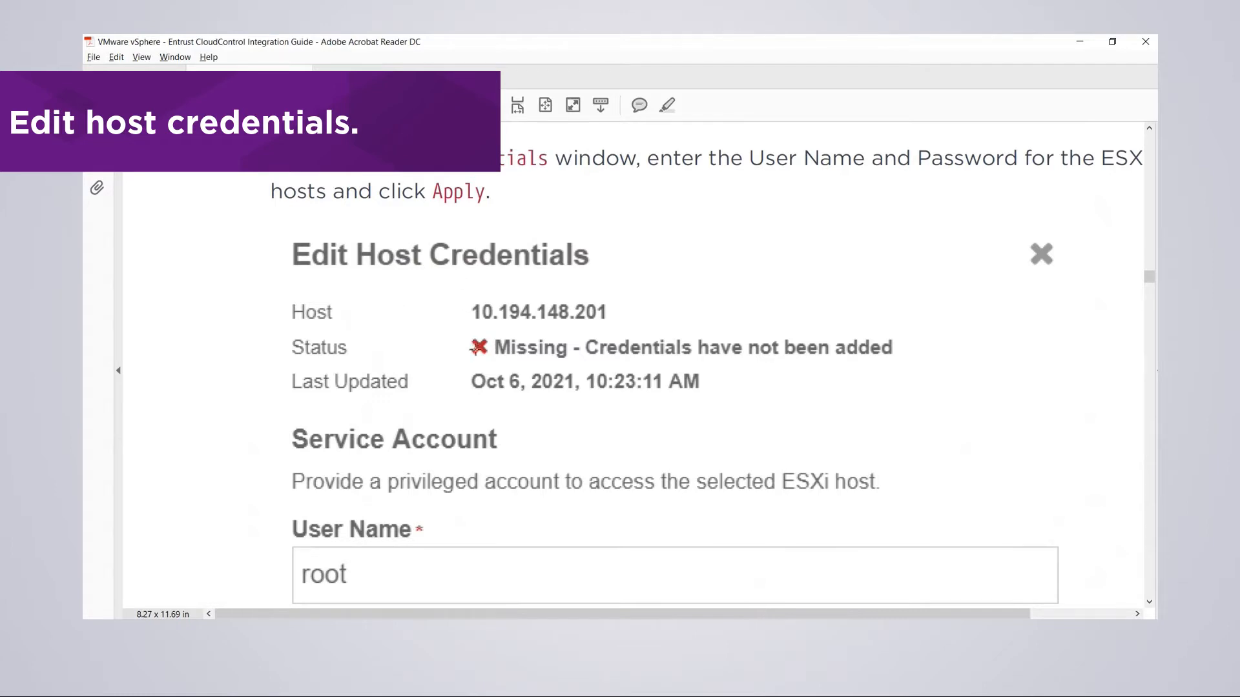
{"action": "scroll", "coordinate": [493, 348], "scroll_direction": "down", "scroll_amount": 3}
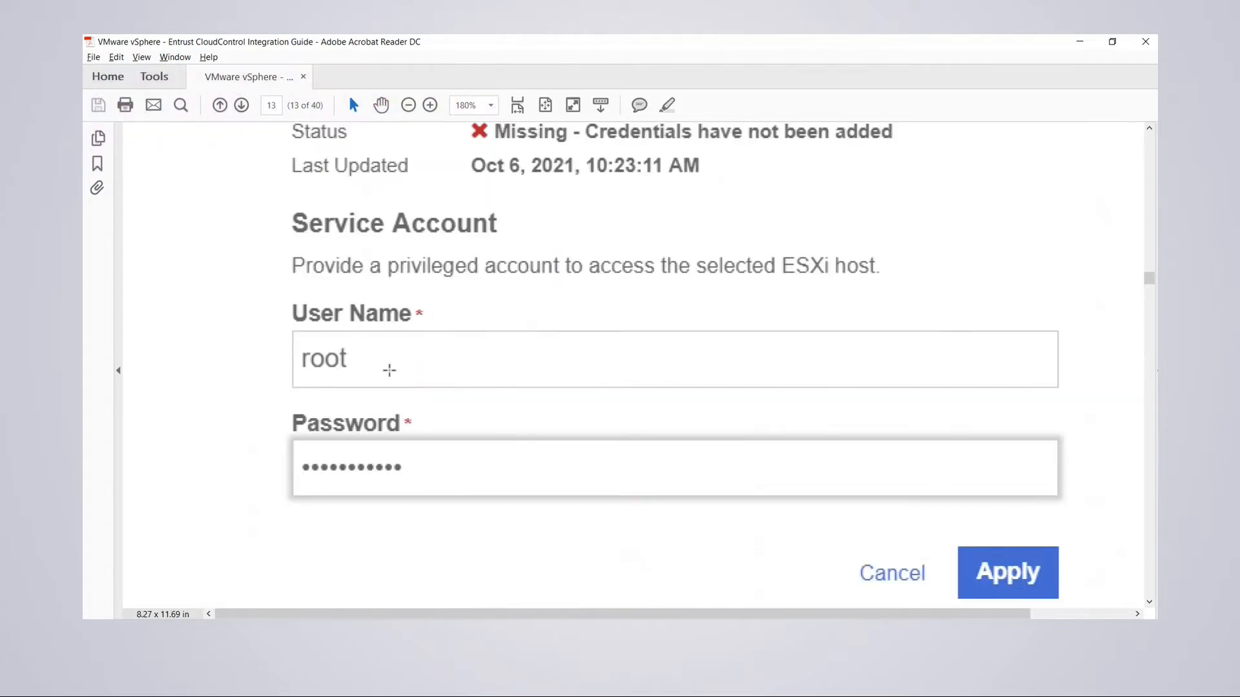
{"action": "scroll", "coordinate": [390, 370], "scroll_direction": "up", "scroll_amount": 1}
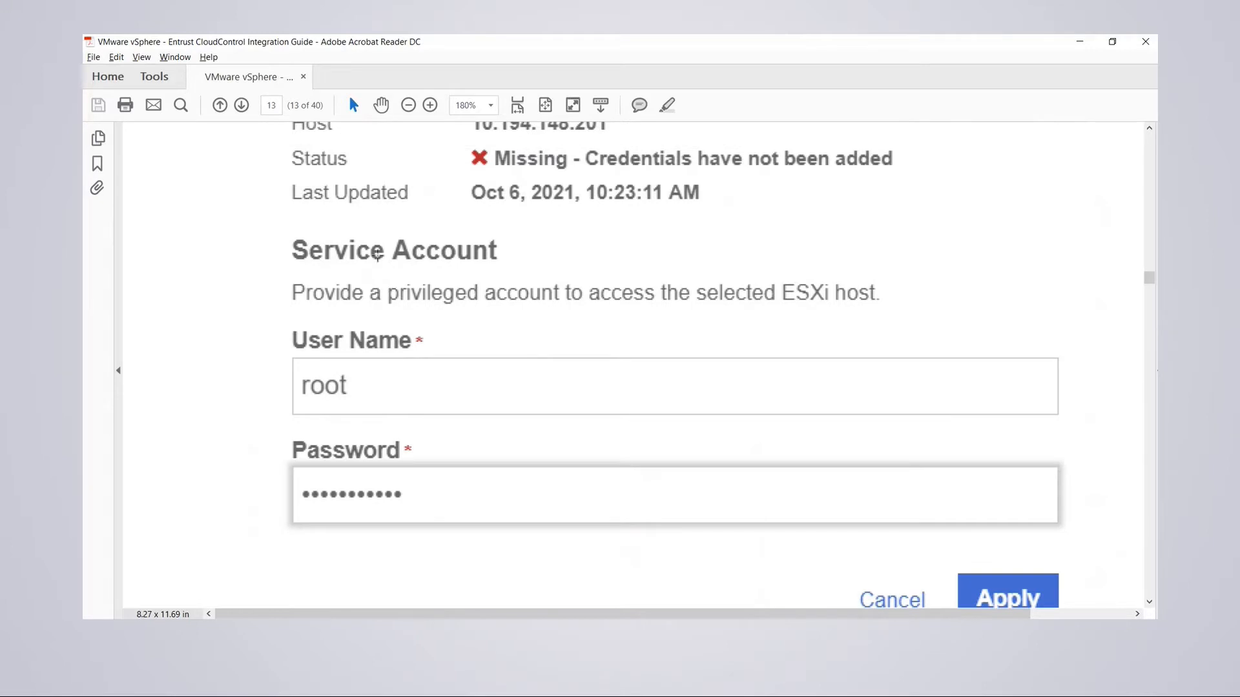
{"action": "scroll", "coordinate": [400, 180], "scroll_direction": "up", "scroll_amount": 1}
{"action": "scroll", "coordinate": [420, 466], "scroll_direction": "down", "scroll_amount": 2}
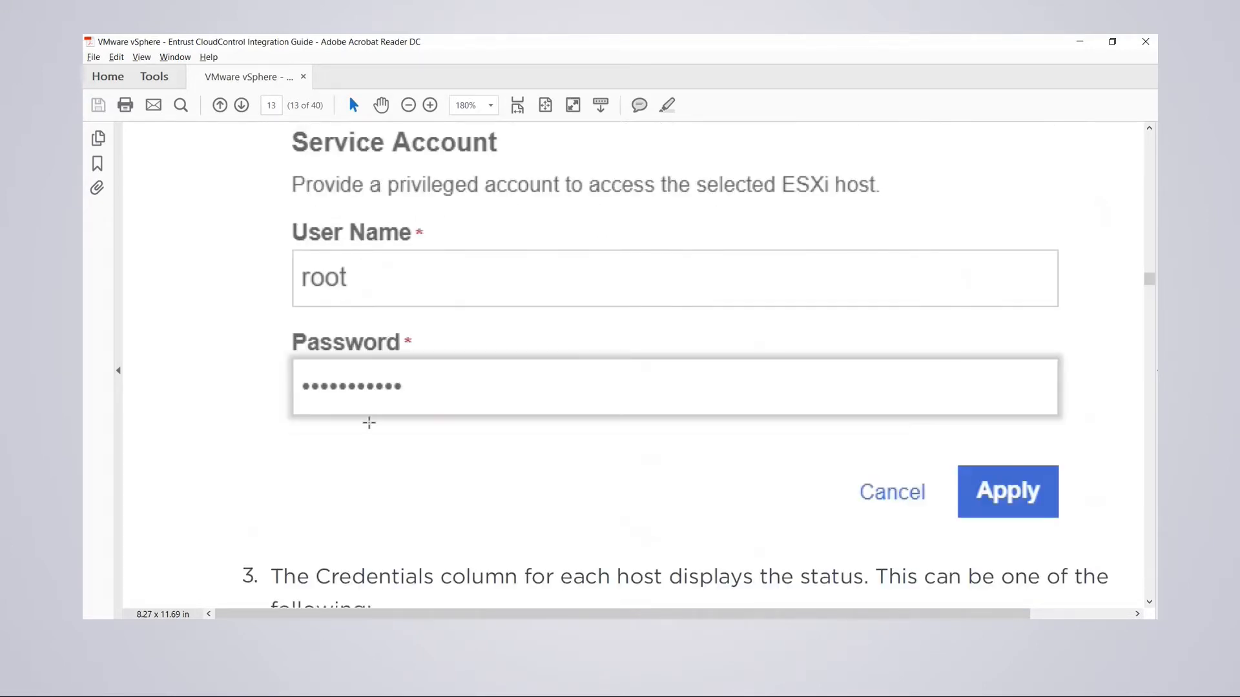
{"action": "scroll", "coordinate": [535, 416], "scroll_direction": "down", "scroll_amount": 5}
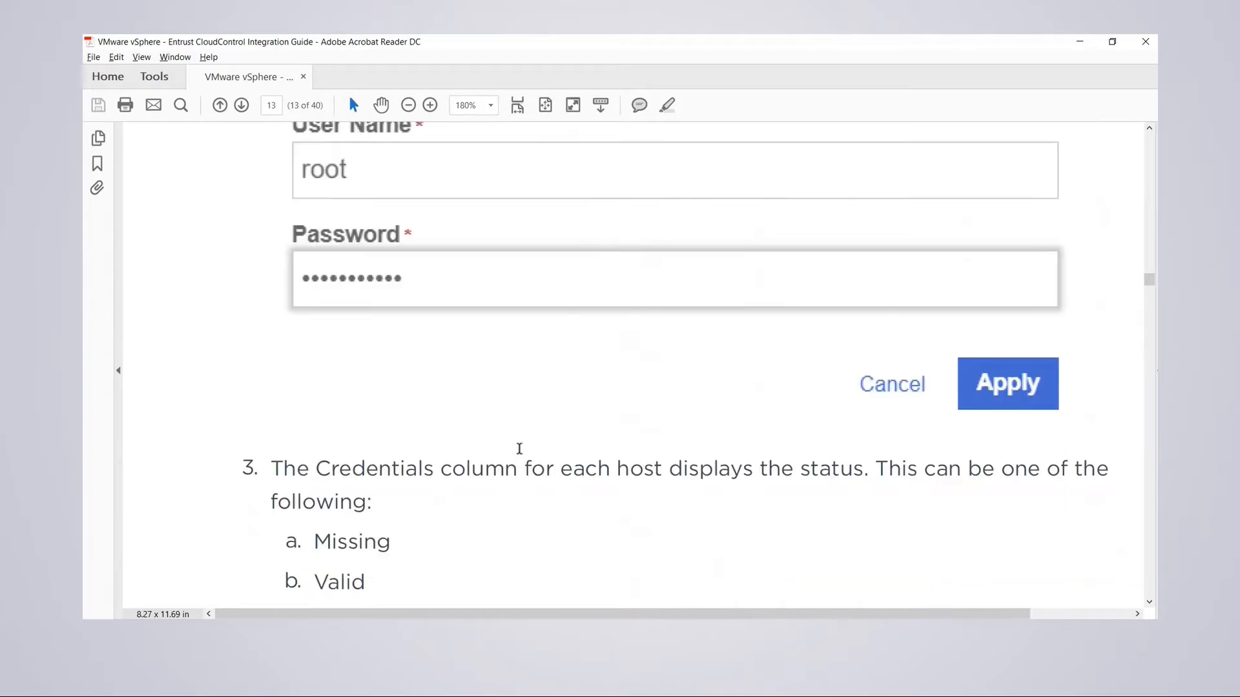
{"action": "scroll", "coordinate": [522, 455], "scroll_direction": "down", "scroll_amount": 3}
{"action": "scroll", "coordinate": [515, 451], "scroll_direction": "up", "scroll_amount": 12}
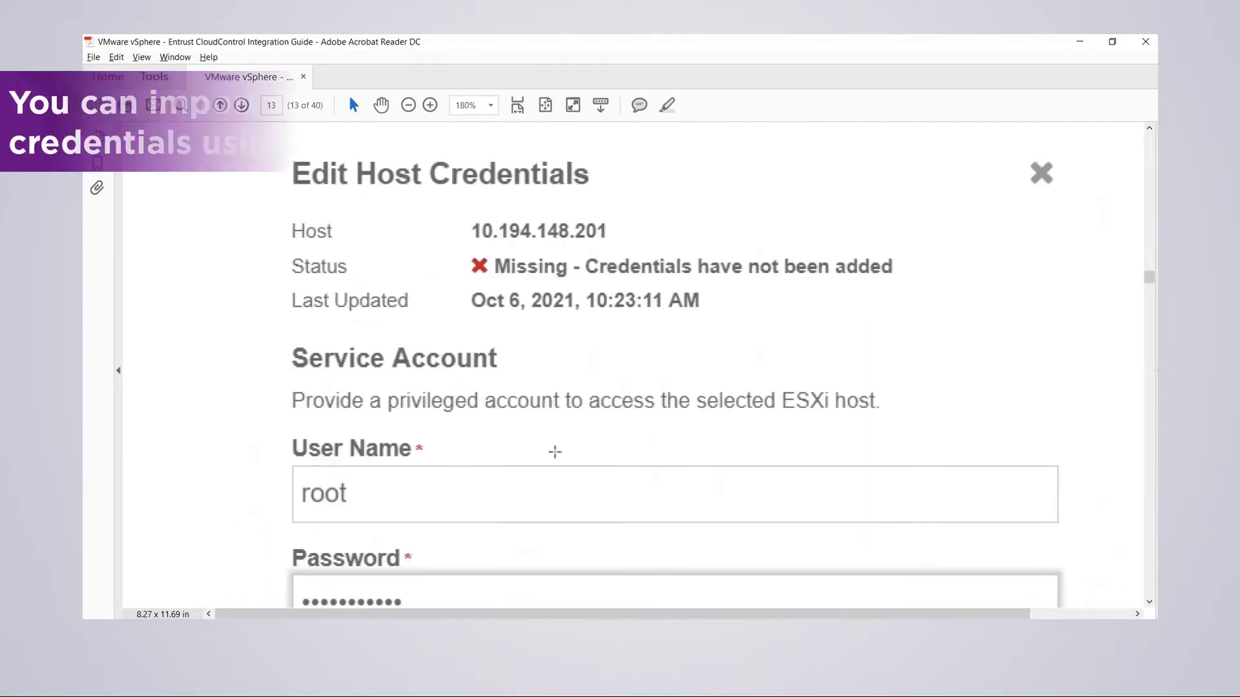
{"action": "scroll", "coordinate": [554, 452], "scroll_direction": "down", "scroll_amount": 10}
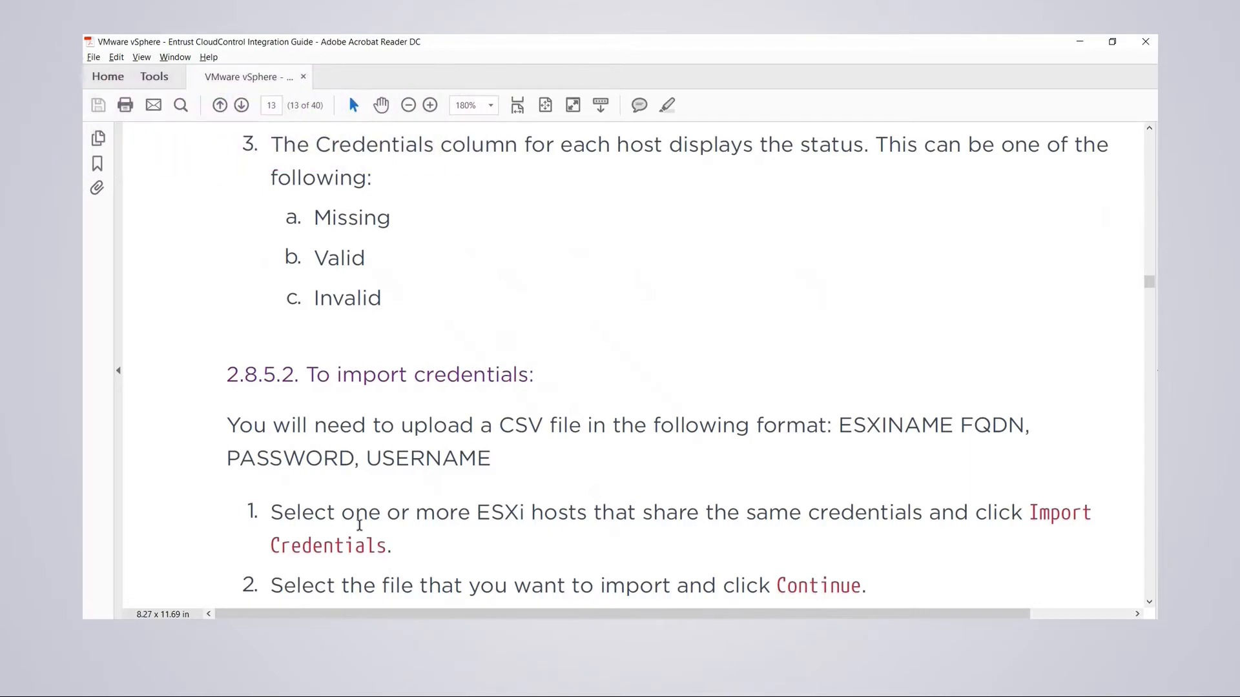
{"action": "scroll", "coordinate": [363, 512], "scroll_direction": "down", "scroll_amount": 3}
{"action": "scroll", "coordinate": [457, 408], "scroll_direction": "down", "scroll_amount": 3}
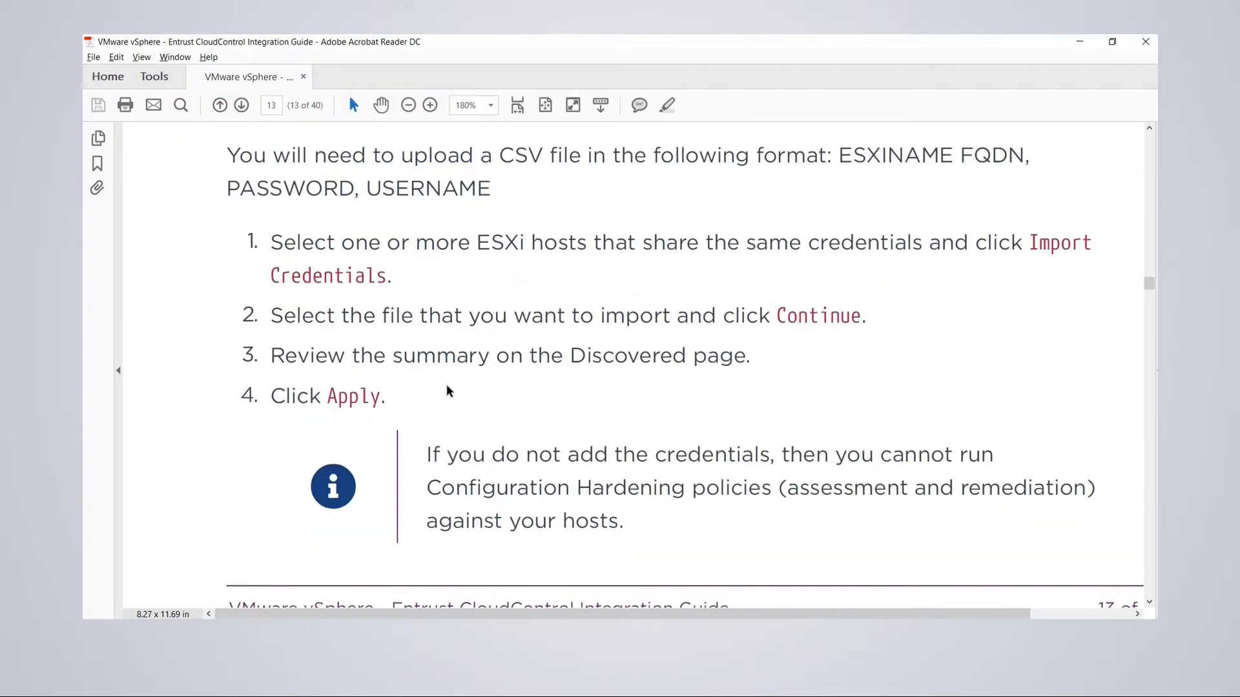
{"action": "scroll", "coordinate": [443, 396], "scroll_direction": "down", "scroll_amount": 2}
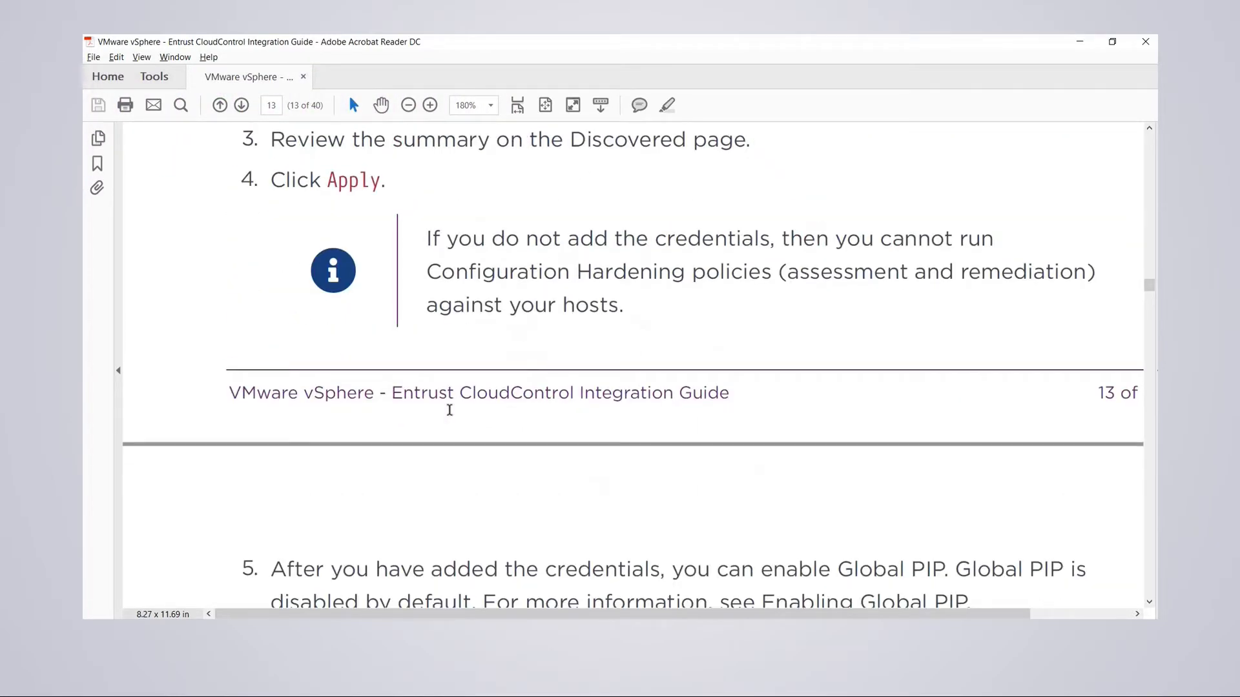
{"action": "scroll", "coordinate": [432, 383], "scroll_direction": "up", "scroll_amount": 3}
{"action": "scroll", "coordinate": [425, 401], "scroll_direction": "down", "scroll_amount": 5}
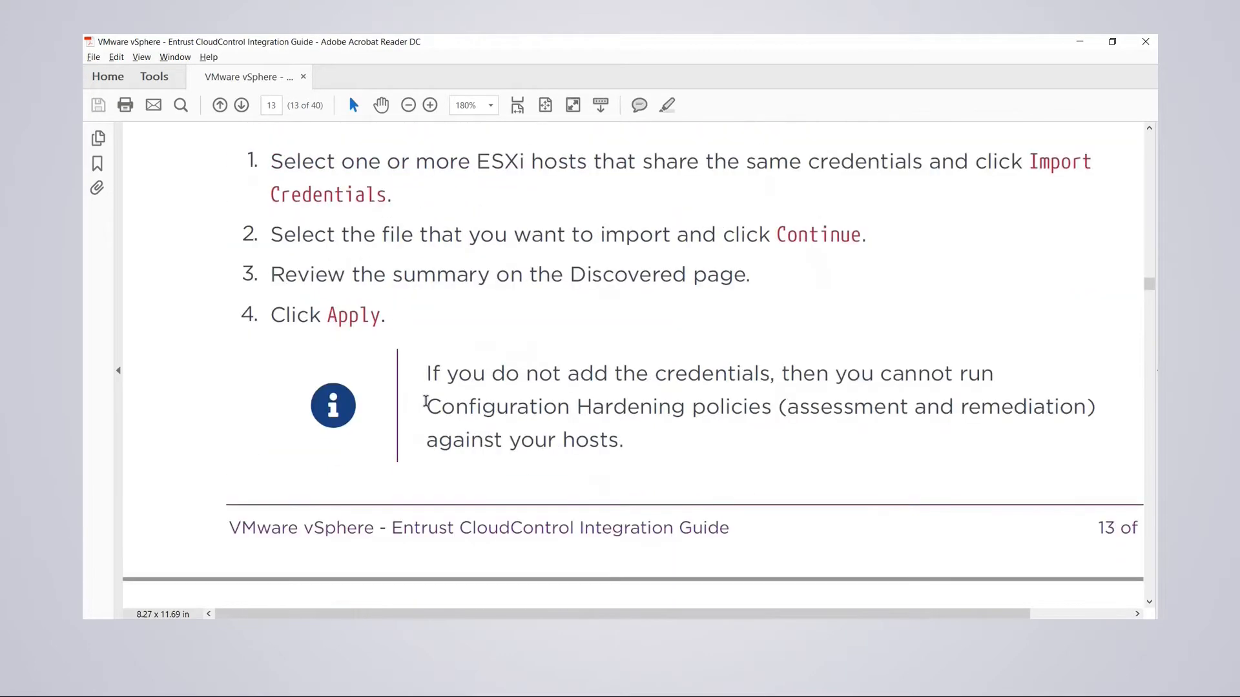
{"action": "scroll", "coordinate": [417, 411], "scroll_direction": "down", "scroll_amount": 3}
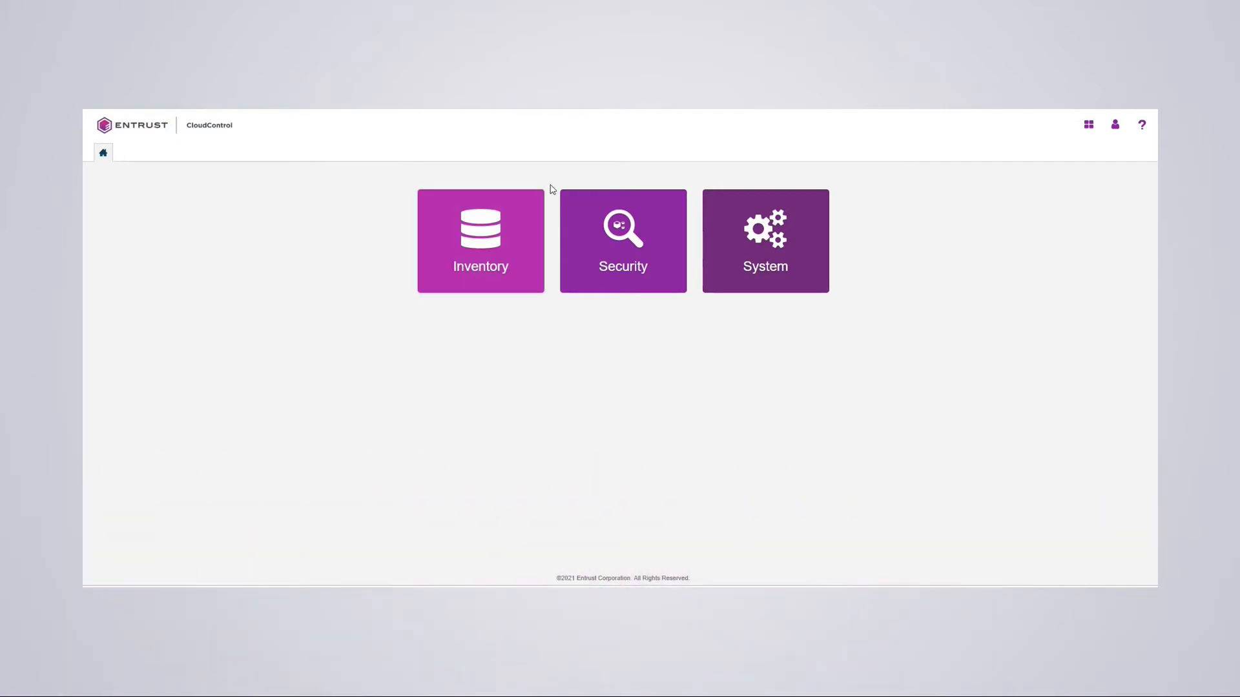
- List the vSphere compute hosts and open the Global PIP settings, enabled at 10.194.148.13
{"action": "left_click", "coordinate": [494, 246]}
{"action": "left_click", "coordinate": [658, 339]}
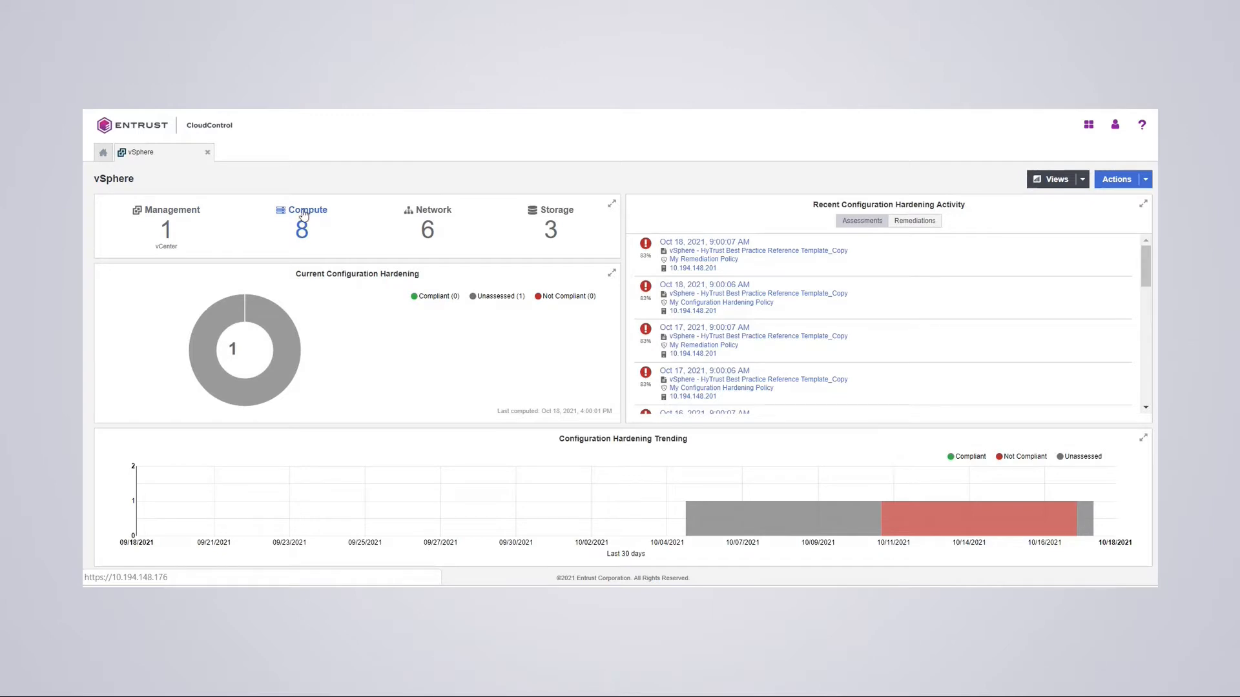
{"action": "left_click", "coordinate": [303, 214]}
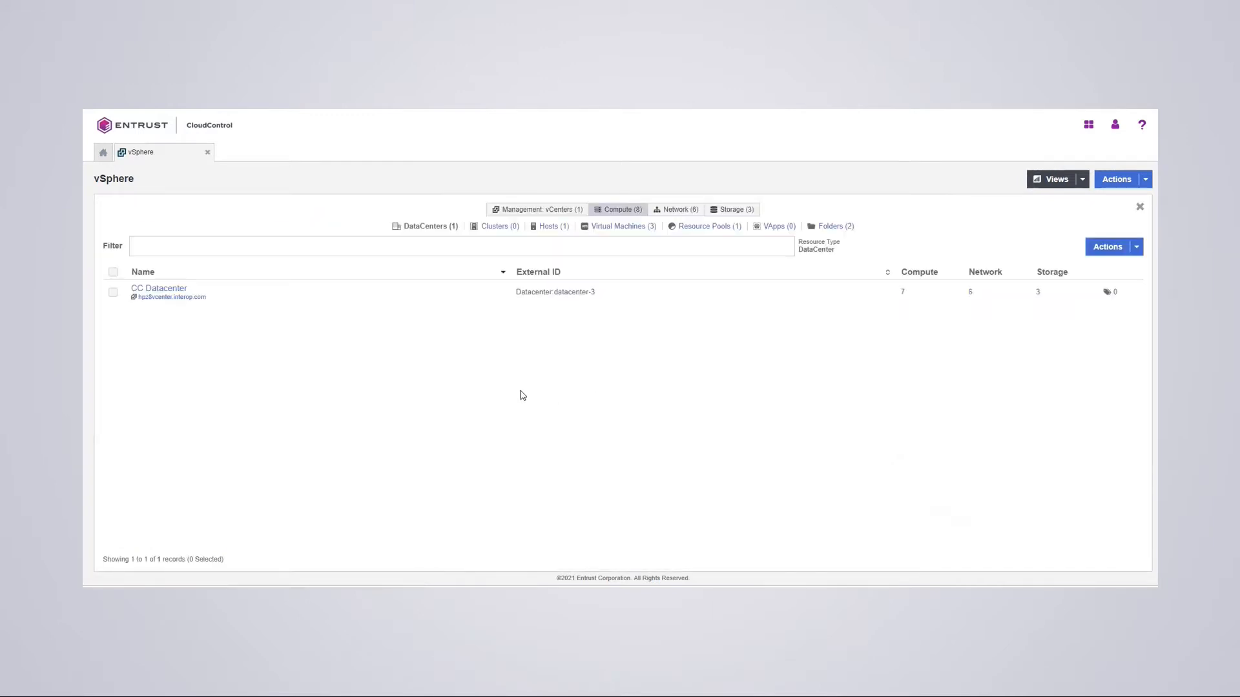
{"action": "left_click", "coordinate": [550, 230]}
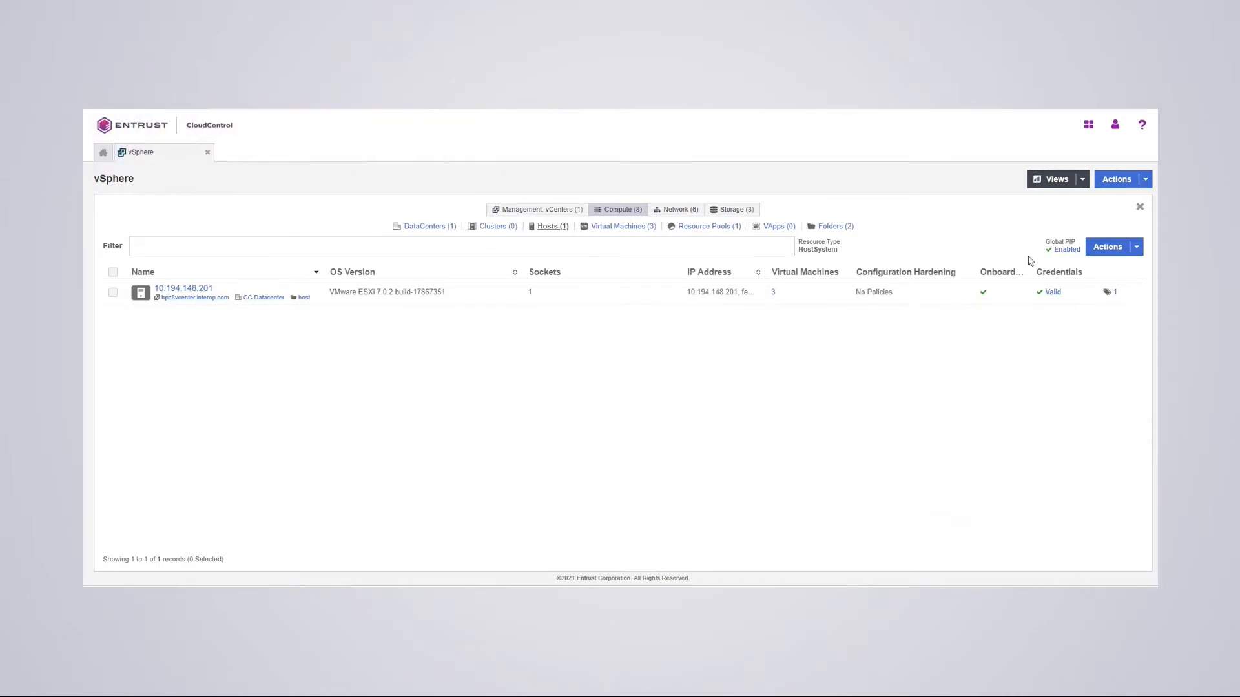
{"action": "left_click", "coordinate": [1067, 250]}
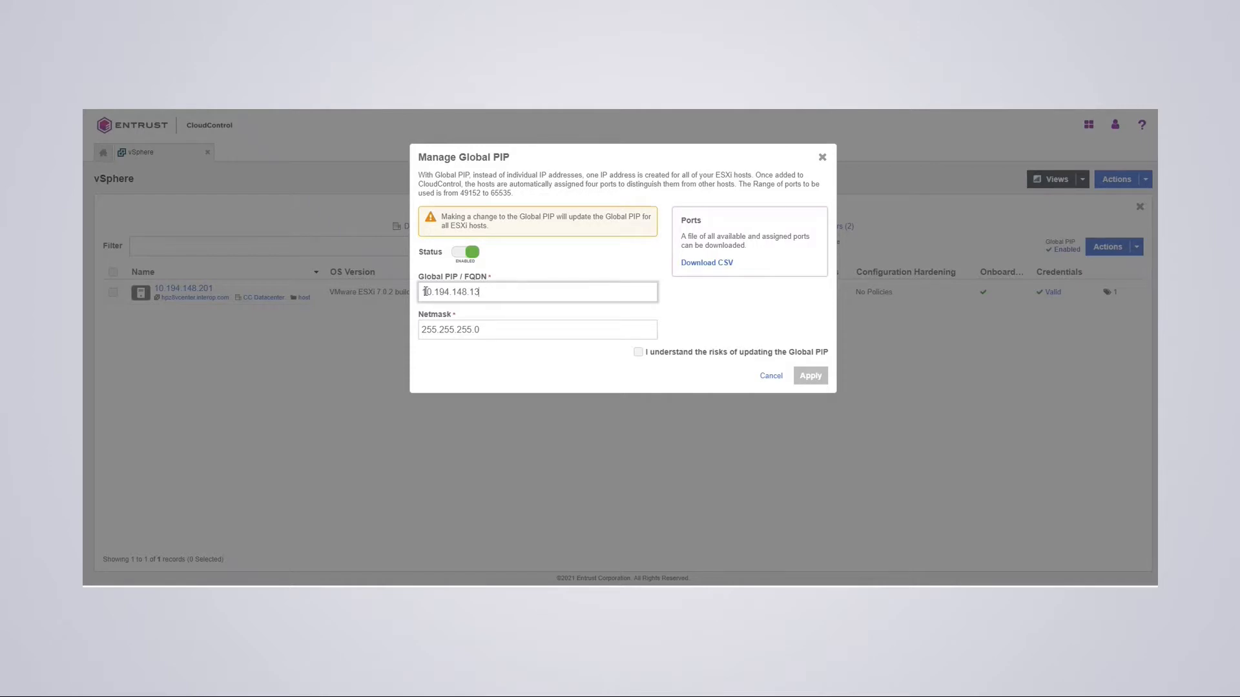
- Review the Global PIP address 10.194.148.13, then cancel the dialog without changes
{"action": "left_click", "coordinate": [477, 292]}
{"action": "left_click", "coordinate": [821, 161]}
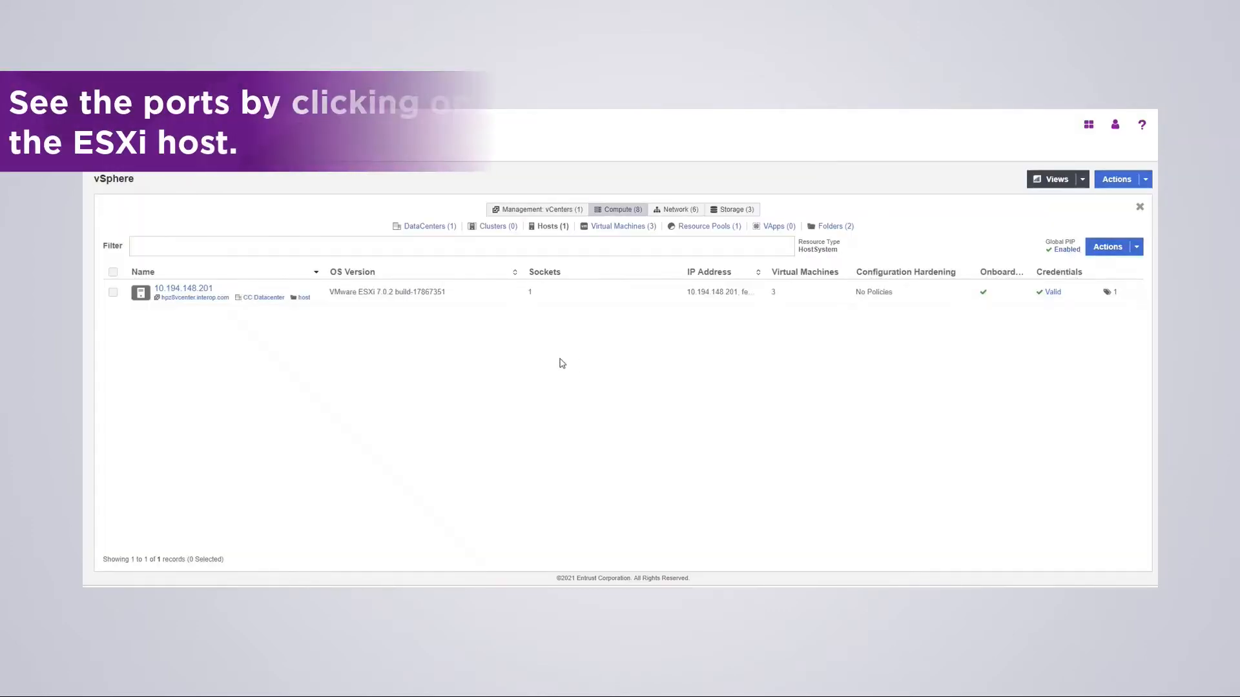
- View host 10.194.148.201's details and its proxy access ports 49152–49155, then close the list
{"action": "left_click", "coordinate": [182, 292]}
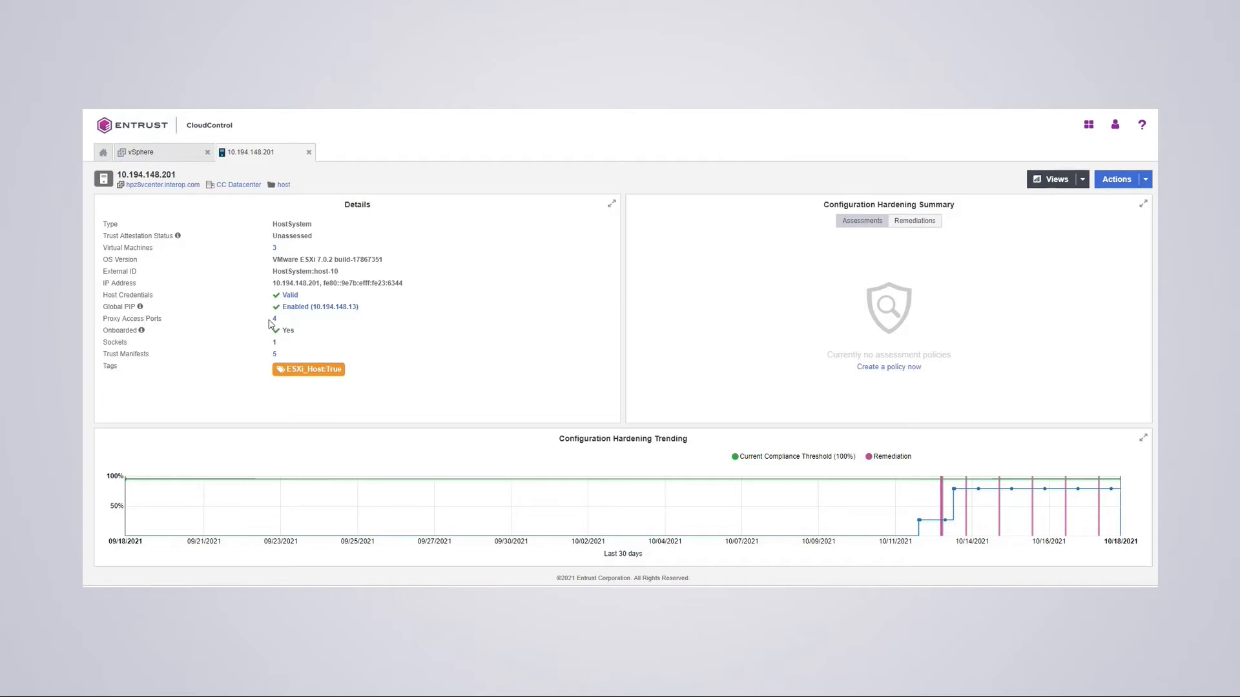
{"action": "left_click", "coordinate": [274, 321]}
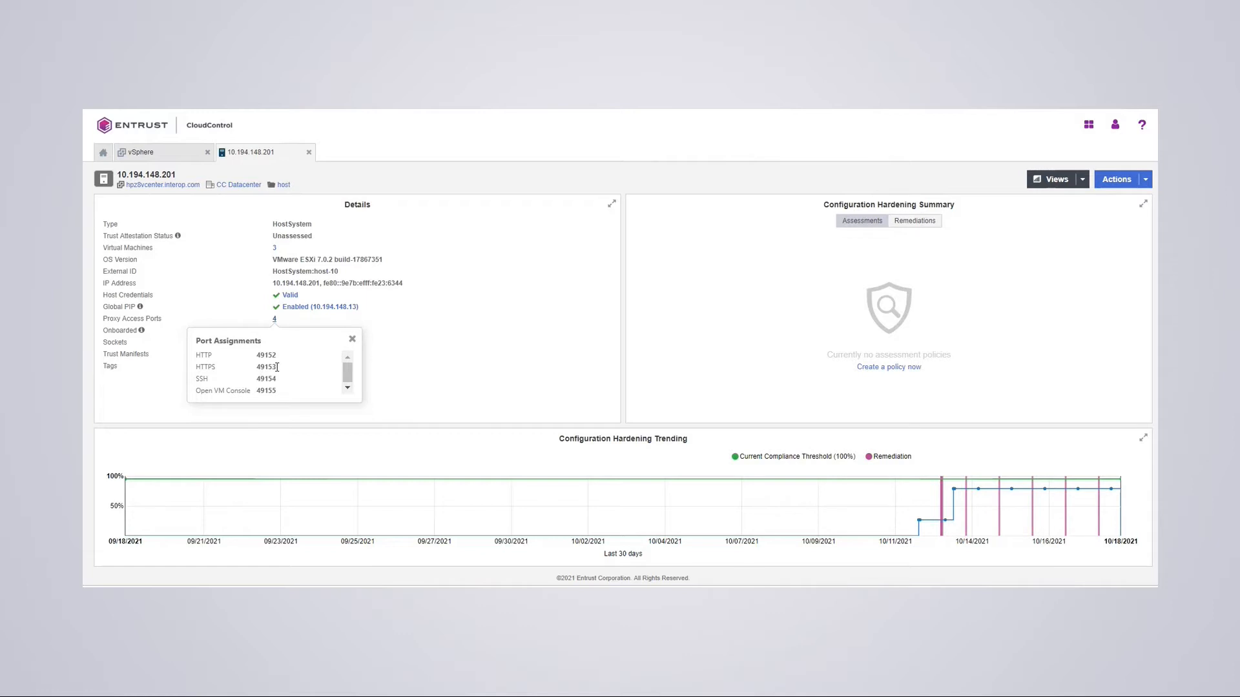
{"action": "left_click", "coordinate": [352, 340]}
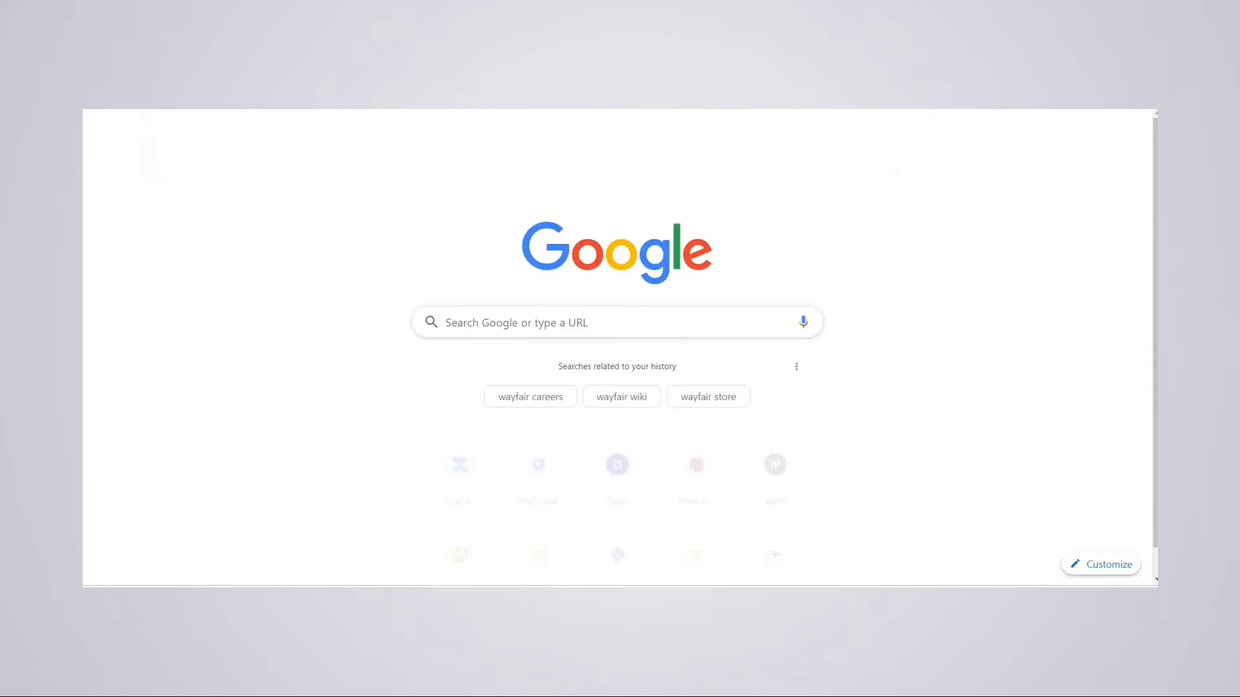
- Enter 10.194.148.13 and choose the 'Log in - VMware ESXi' suggestion on port 49153
{"action": "type", "text": "10.19"}
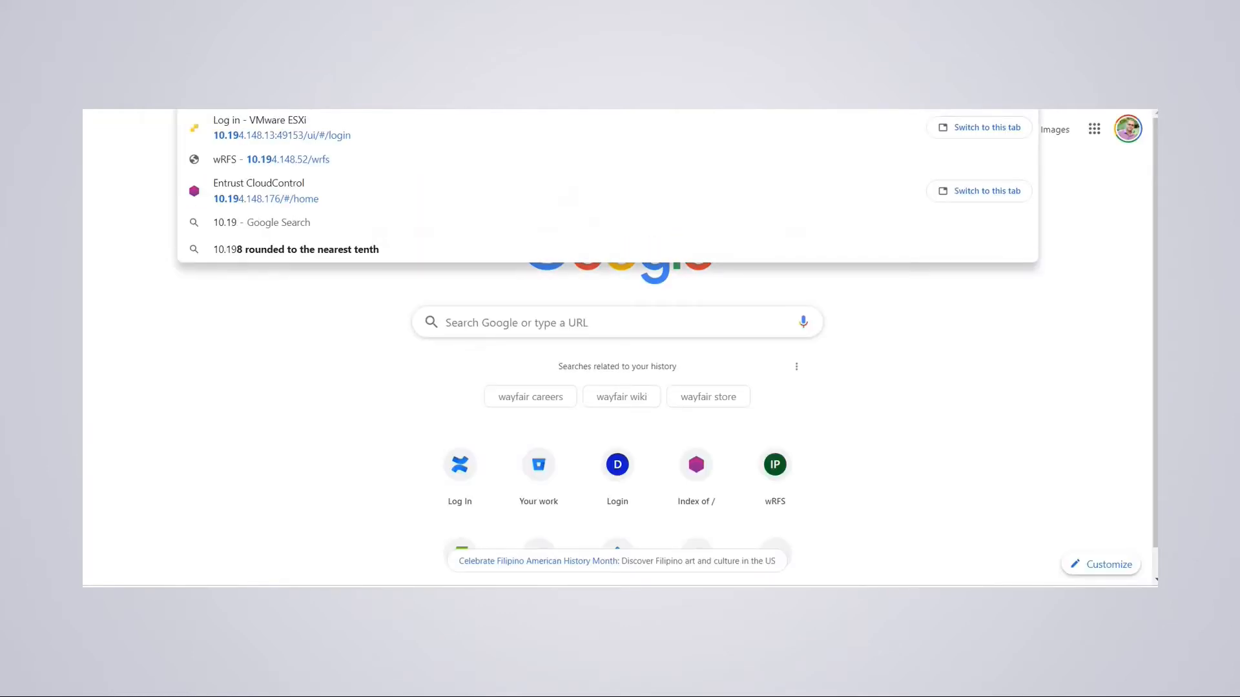
{"action": "type", "text": "4.148."}
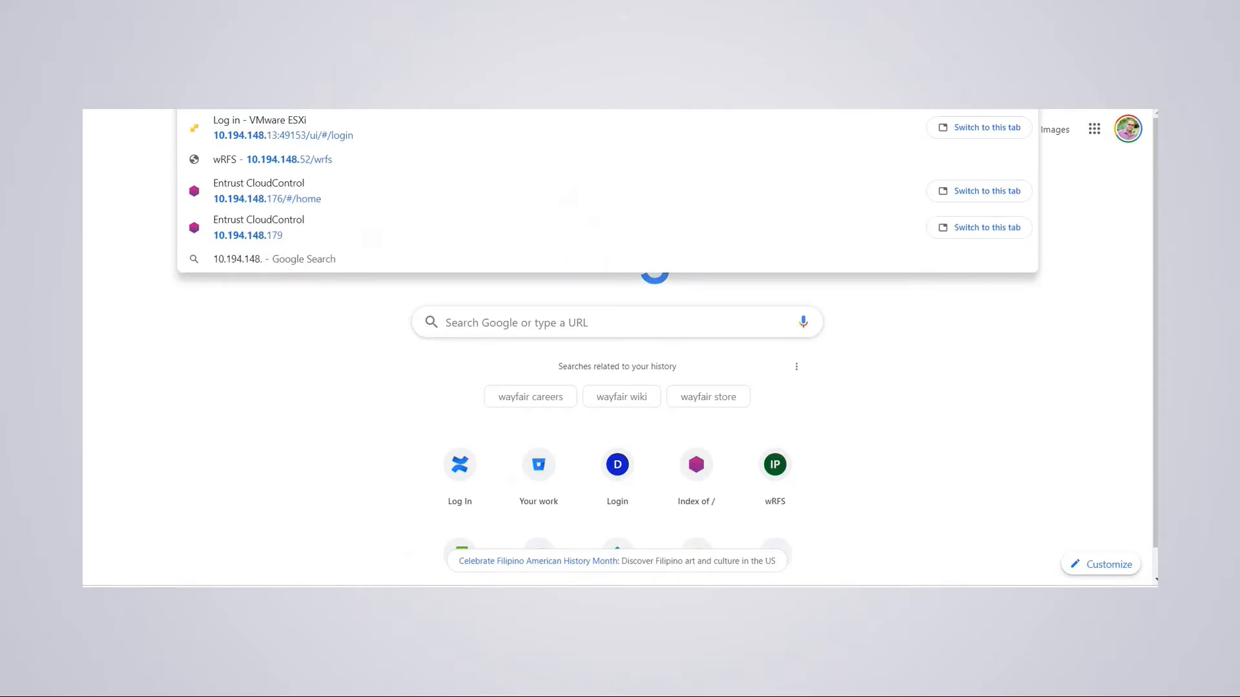
{"action": "type", "text": "12"}
{"action": "key", "text": "BackSpace"}
{"action": "type", "text": "3"}
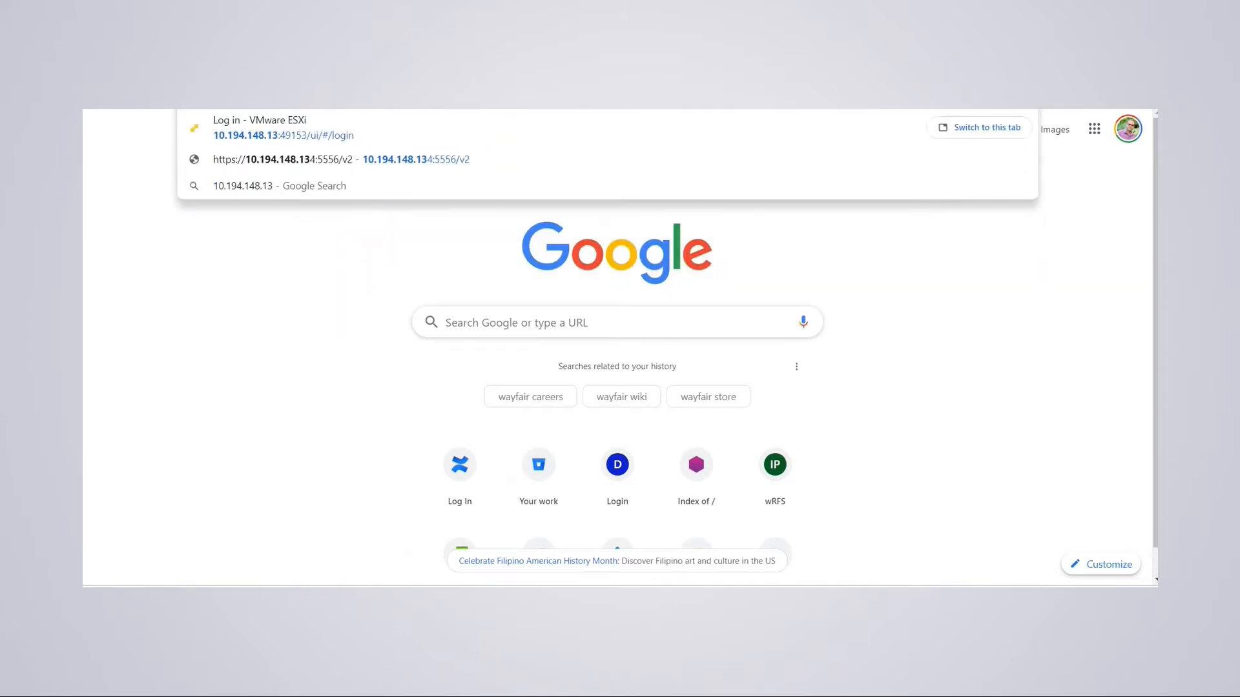
{"action": "left_click", "coordinate": [259, 137]}
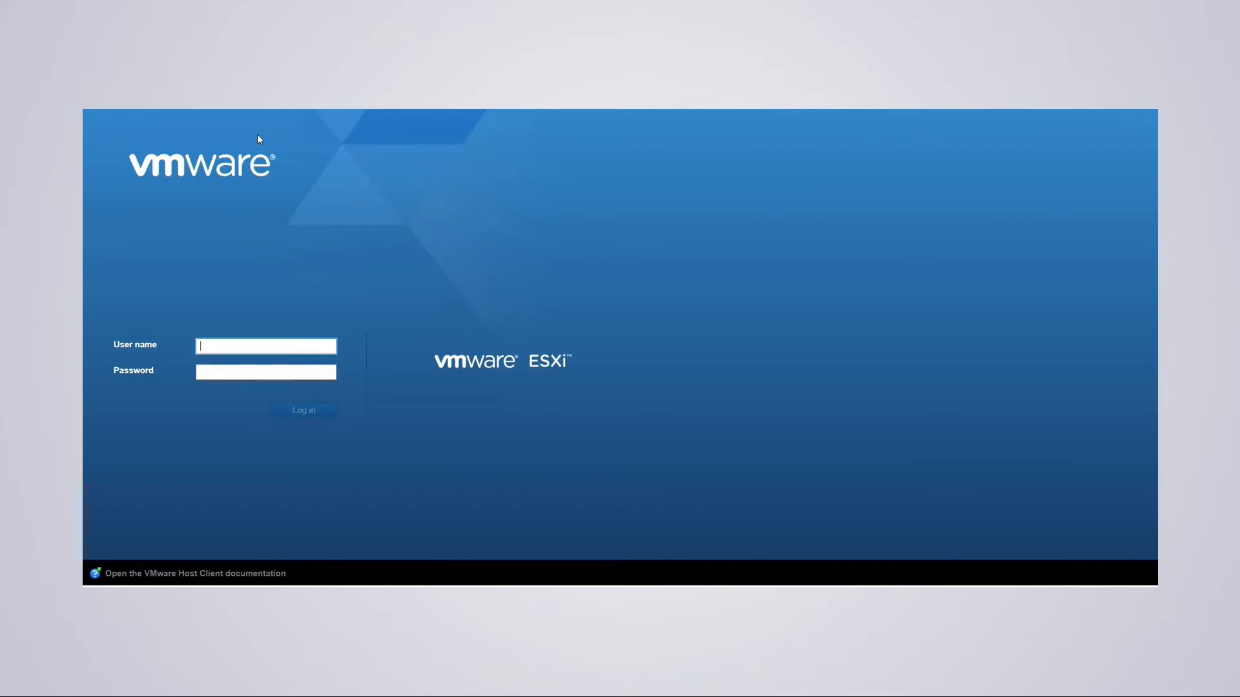
- Log in to the proxied ESXi host with the administrator user name and password
{"action": "type", "text": "super"}
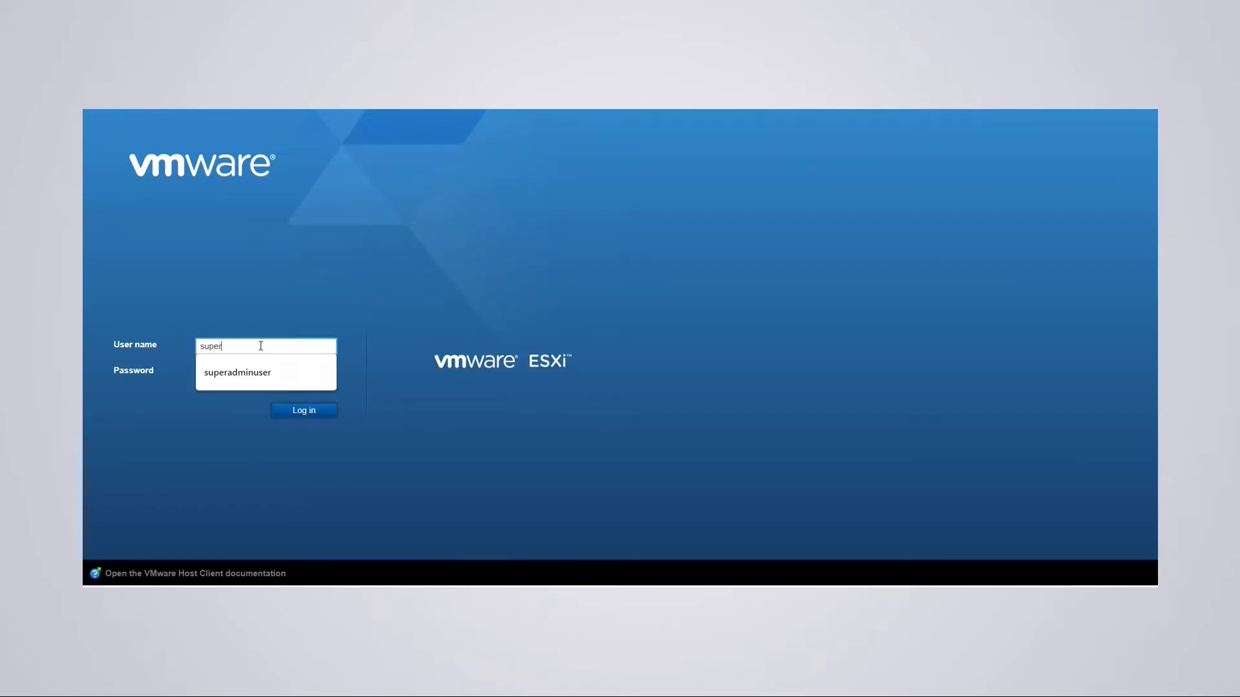
{"action": "type", "text": "admin"}
{"action": "type", "text": "user"}
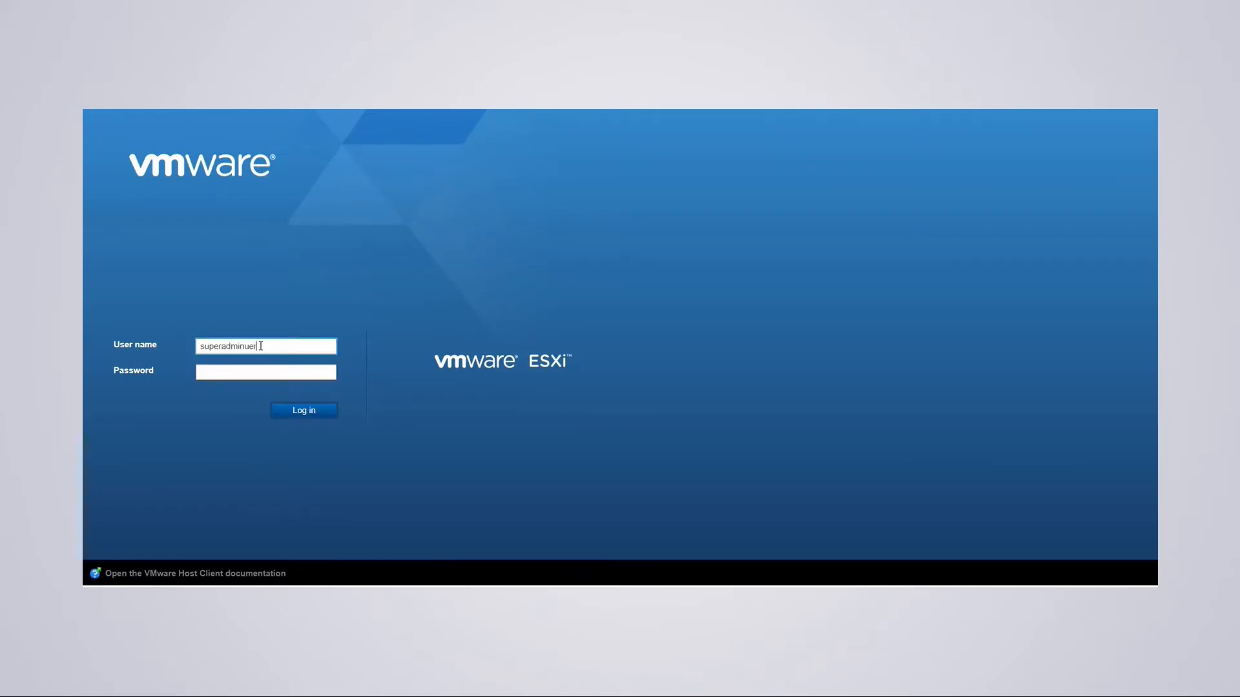
{"action": "key", "text": "Tab"}
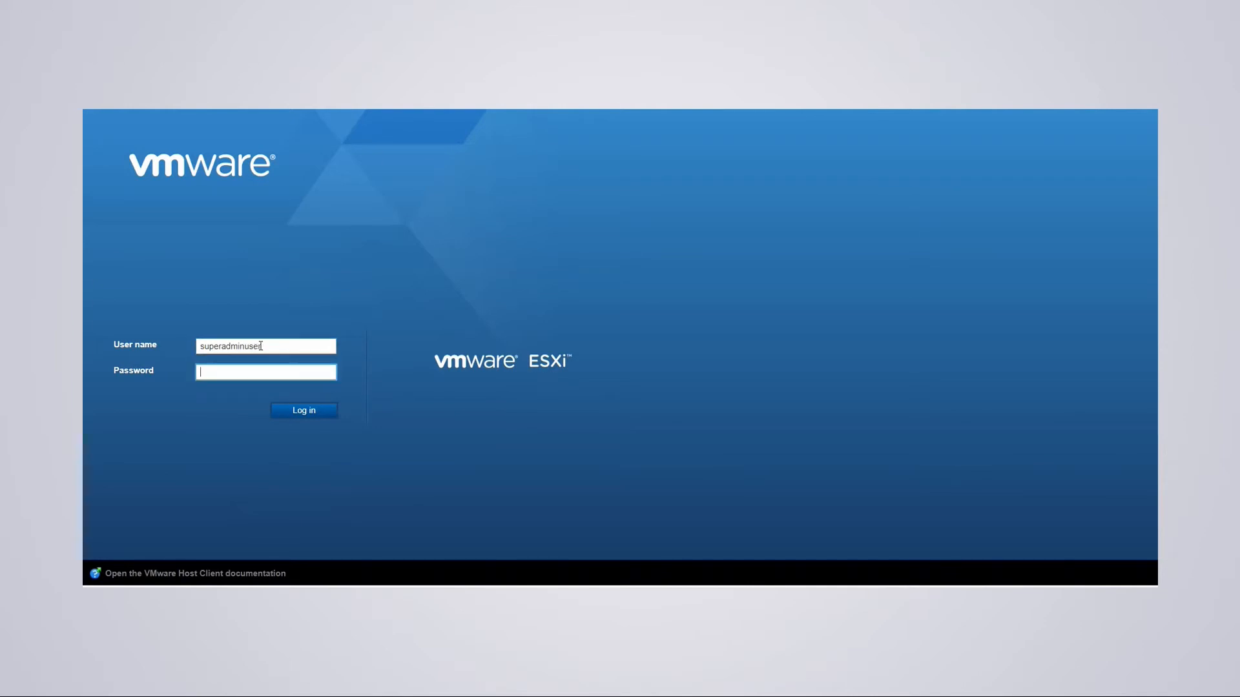
{"action": "type", "text": "********"}
{"action": "key", "text": "Return"}
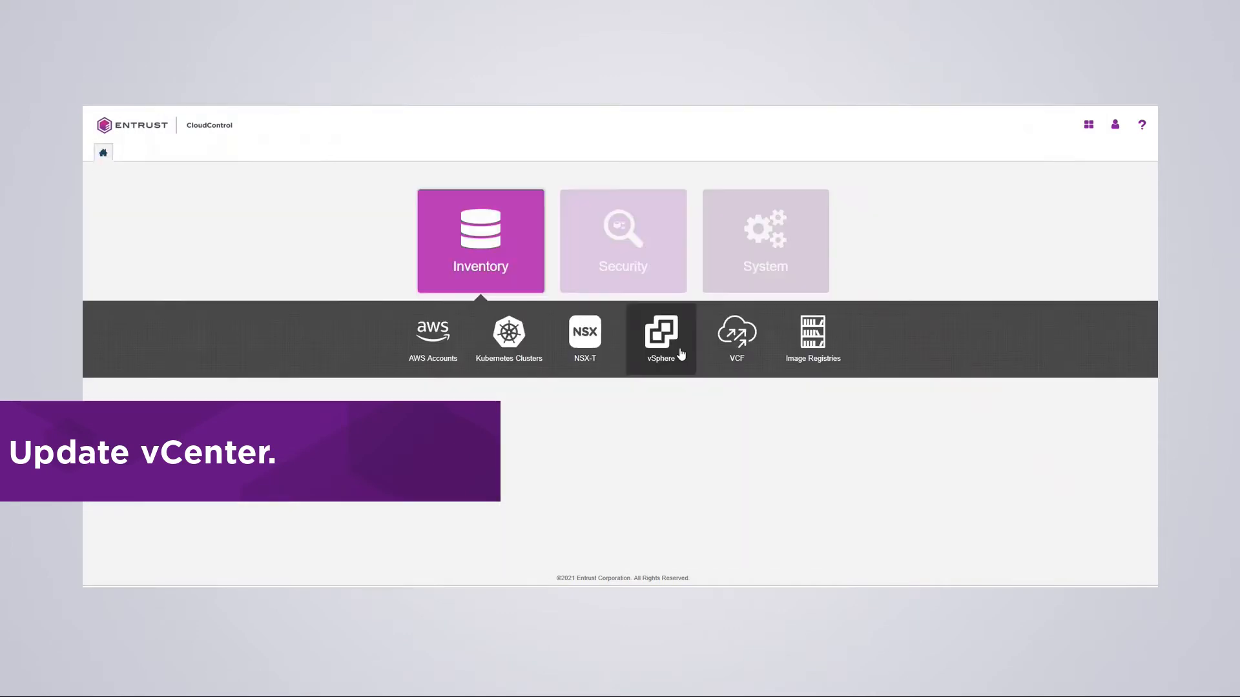
- Open vCenter hpz8vcenter.interop.com under vSphere Management and show its Published IP 10.194.148.14 settings
{"action": "left_click", "coordinate": [661, 336]}
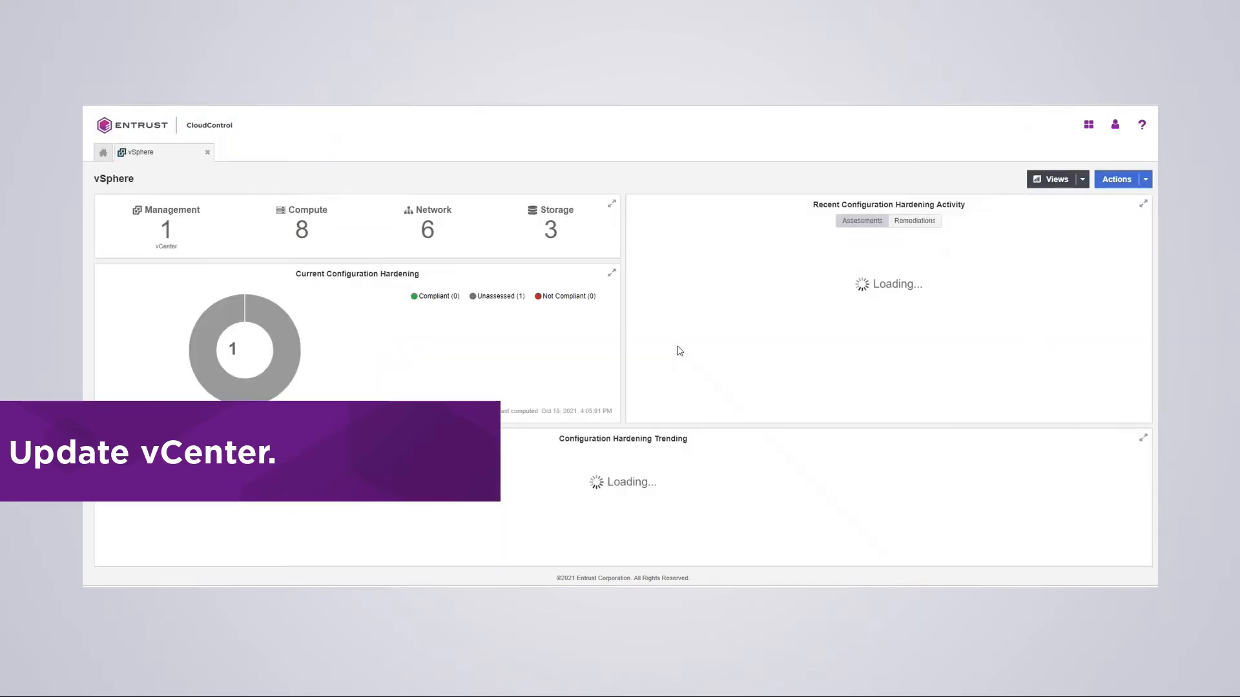
{"action": "left_click", "coordinate": [169, 215]}
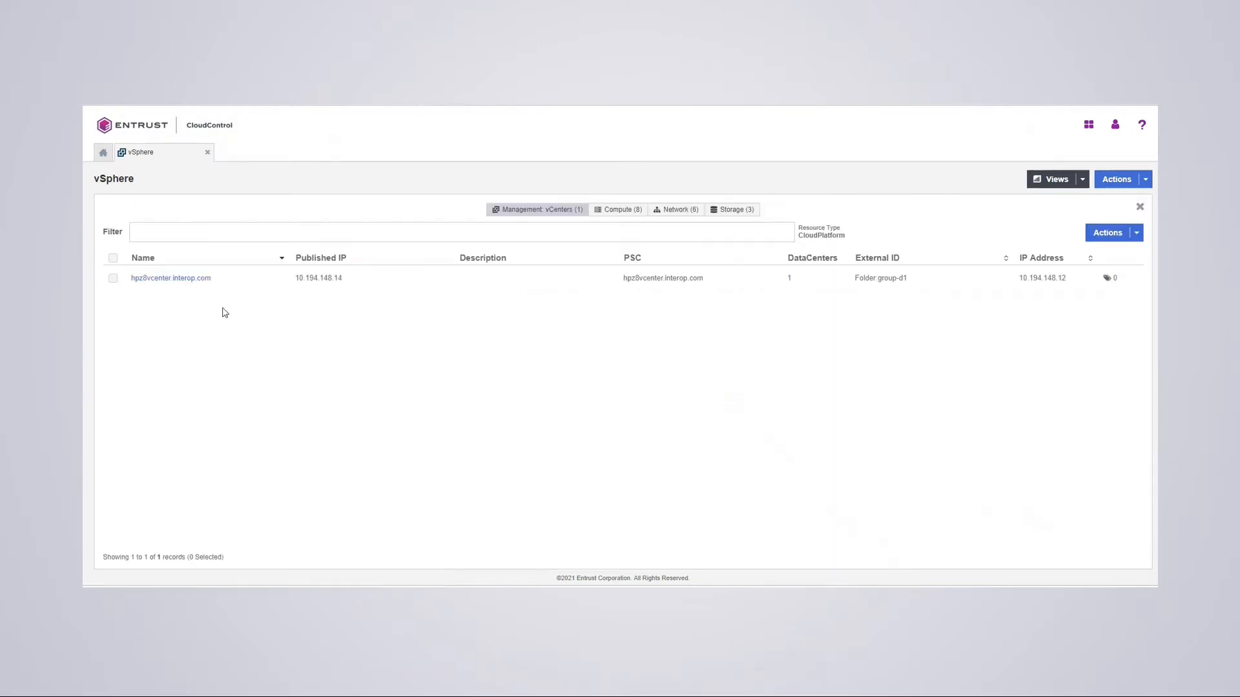
{"action": "left_click", "coordinate": [161, 279]}
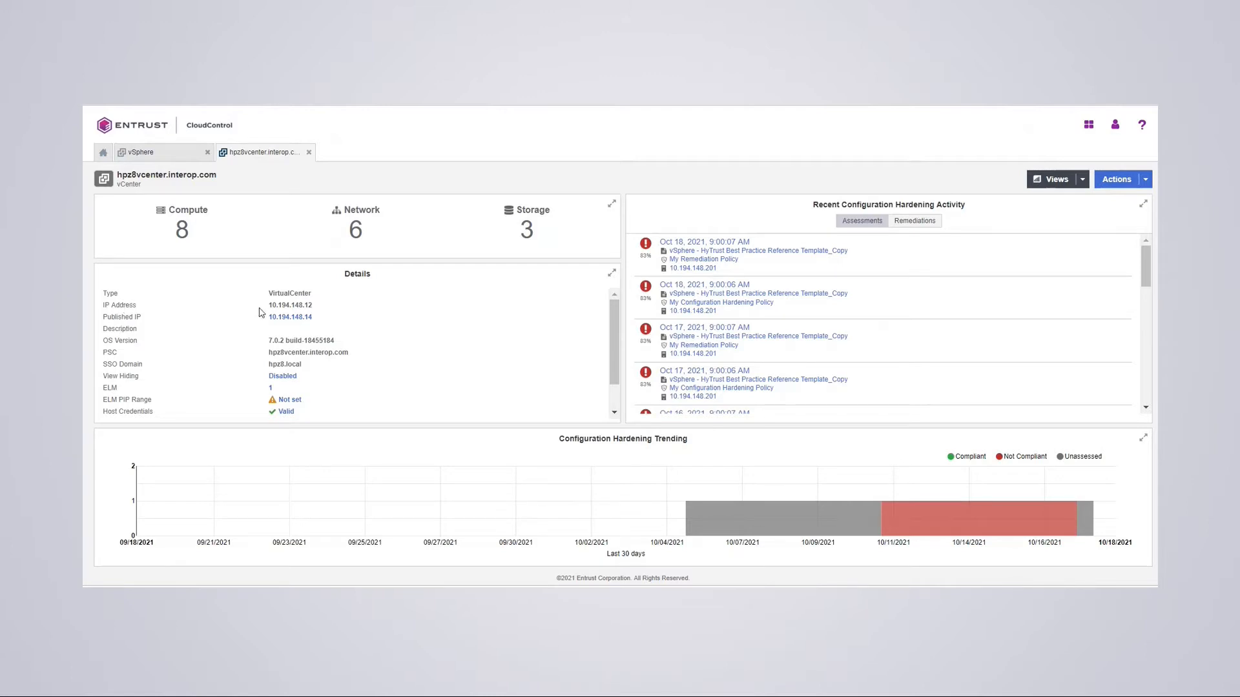
{"action": "left_click", "coordinate": [308, 320]}
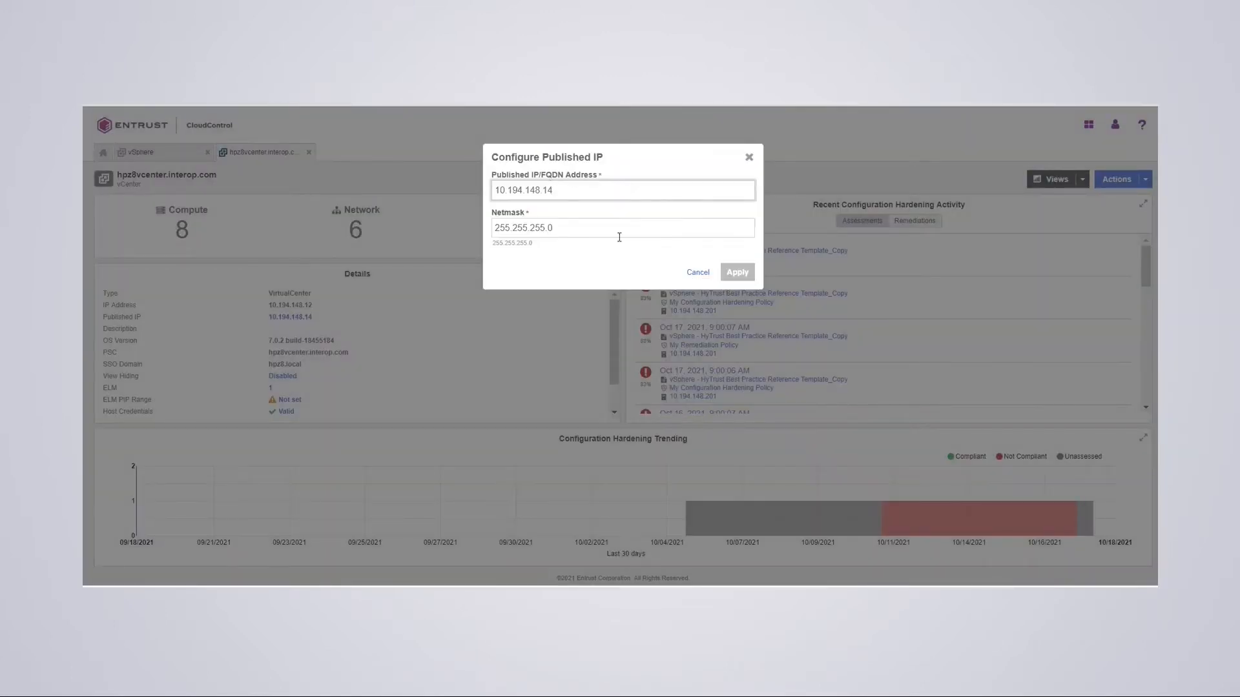
- Cancel the Configure Published IP dialog, keeping 10.194.148.14 unchanged
{"action": "left_click", "coordinate": [696, 273]}
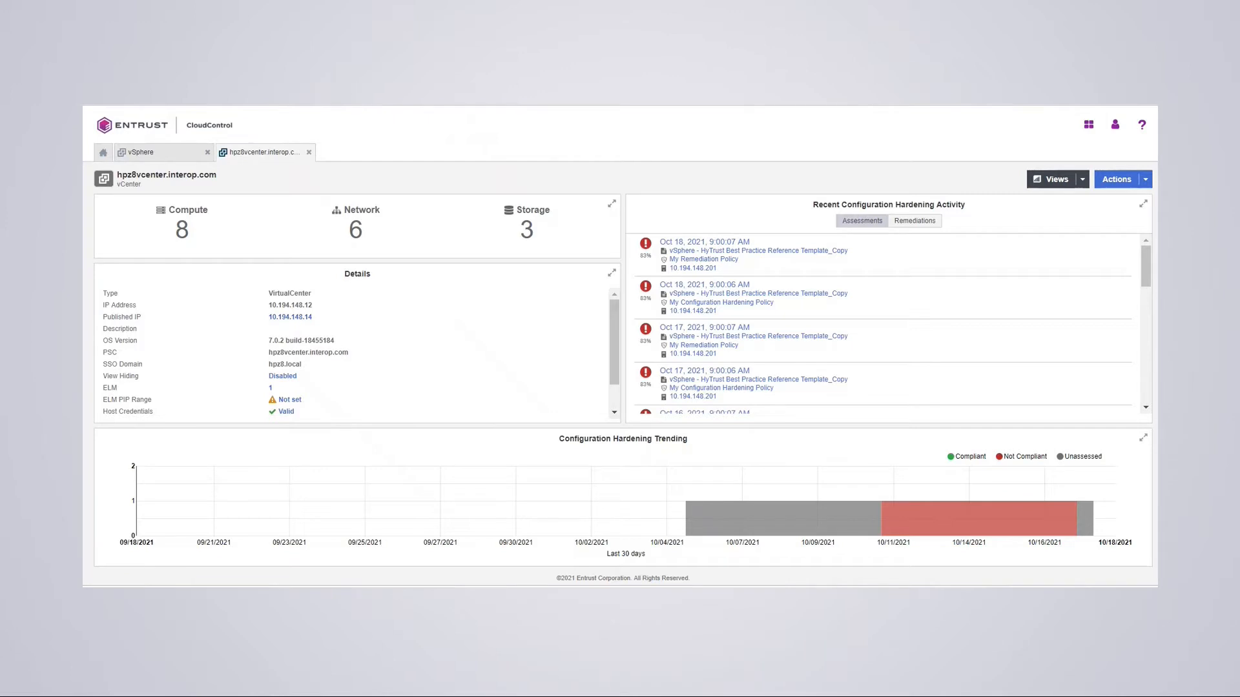
- Browse to 10.194.148.14 in a new tab and proceed past the untrusted-certificate warning
{"action": "key", "text": "ctrl+t"}
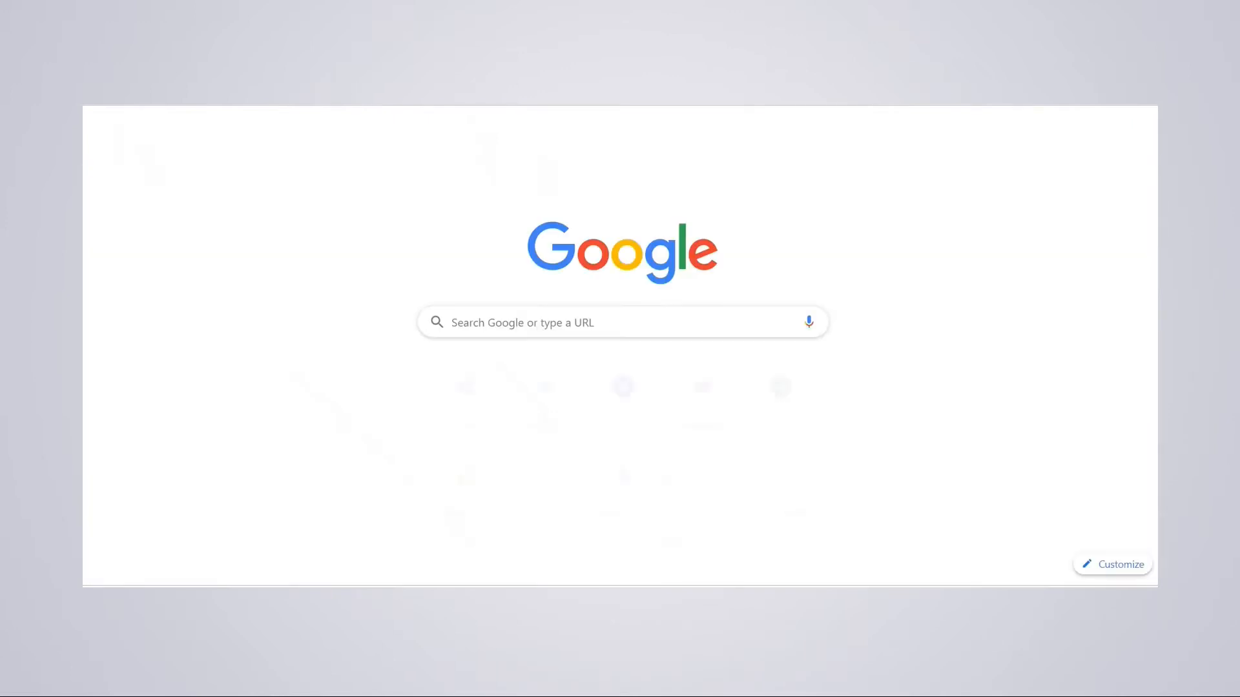
{"action": "type", "text": "10.19"}
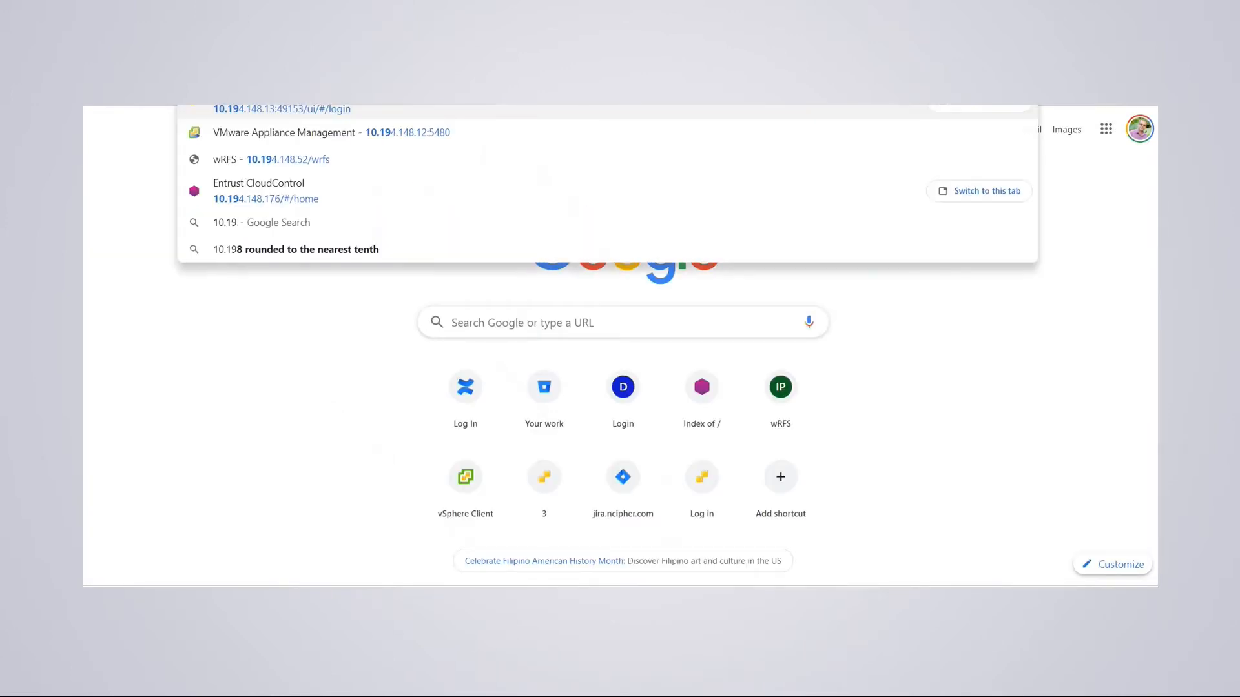
{"action": "type", "text": "4.1"}
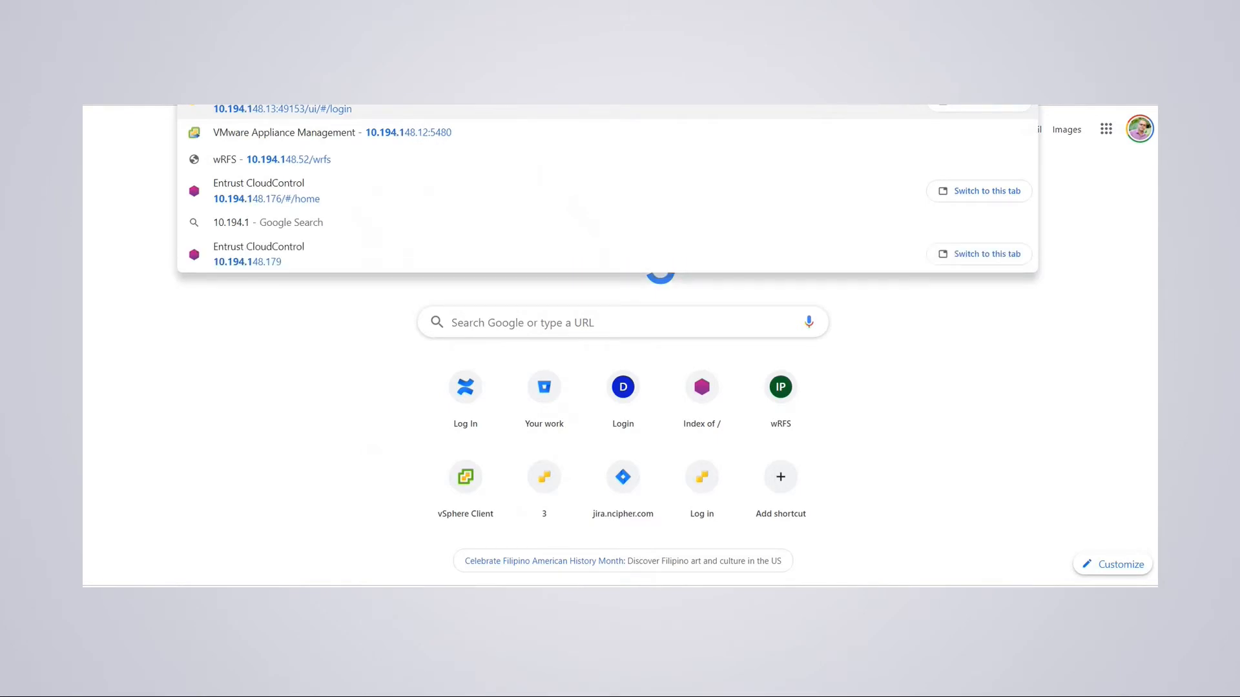
{"action": "type", "text": "48.14"}
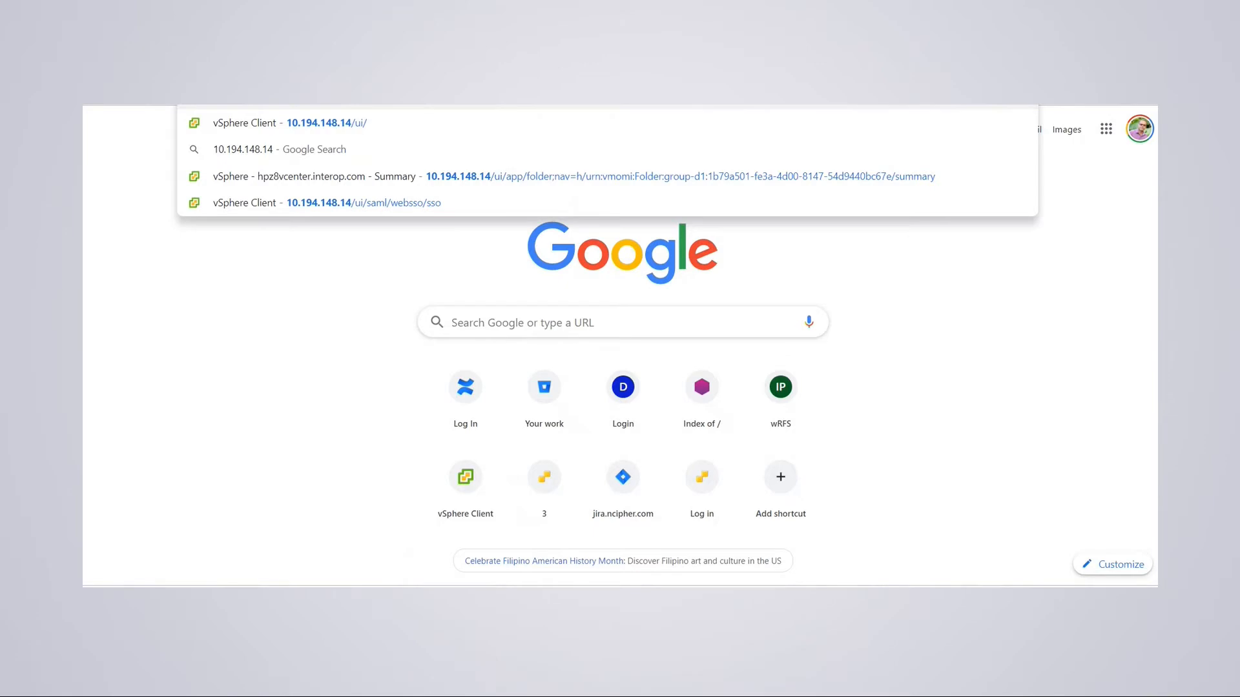
{"action": "key", "text": "Return"}
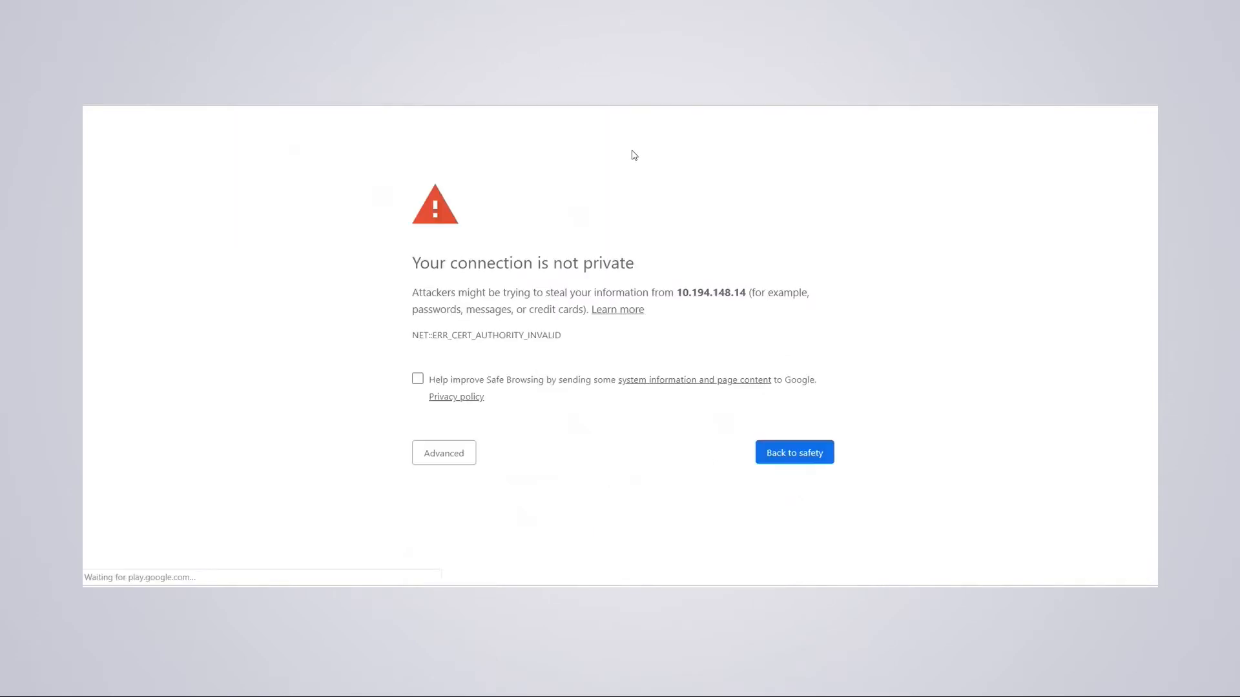
{"action": "left_click", "coordinate": [438, 464]}
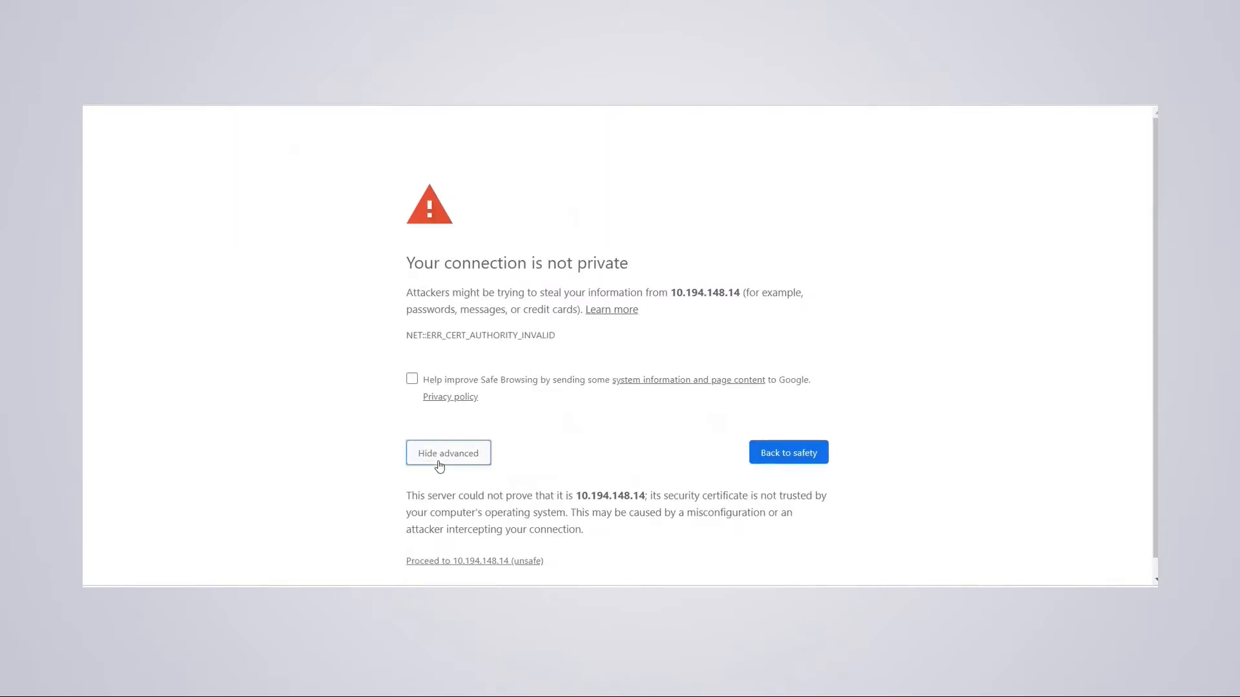
{"action": "left_click", "coordinate": [439, 561]}
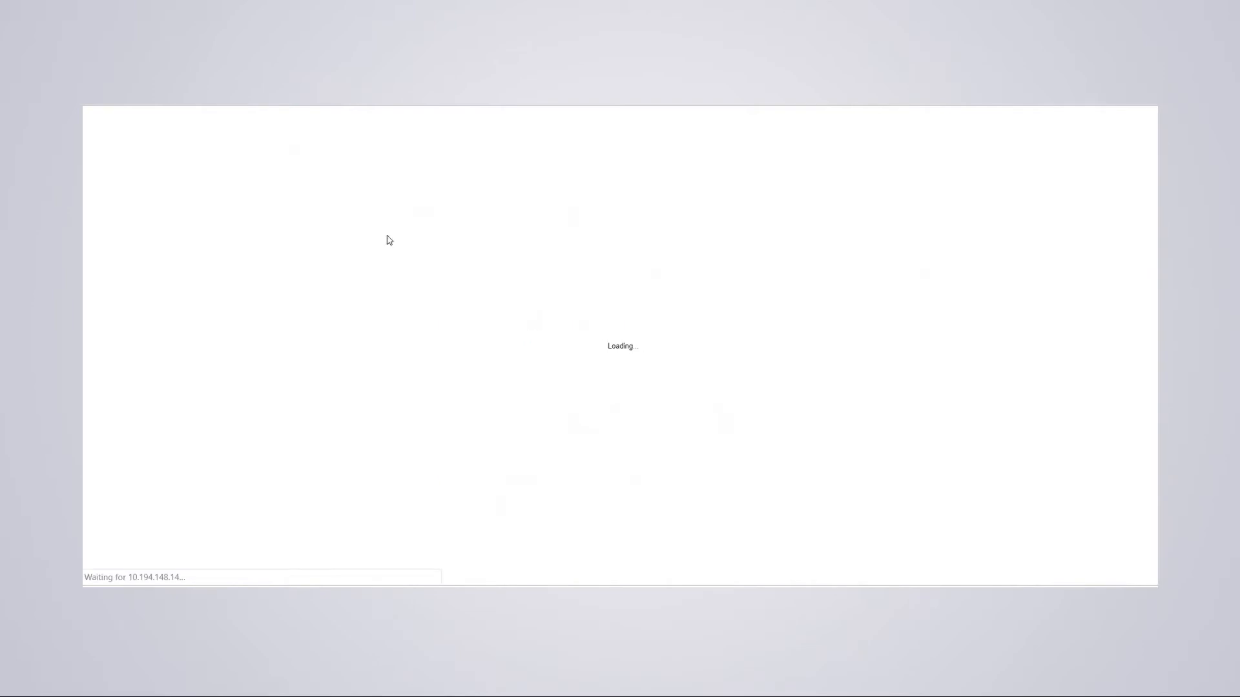
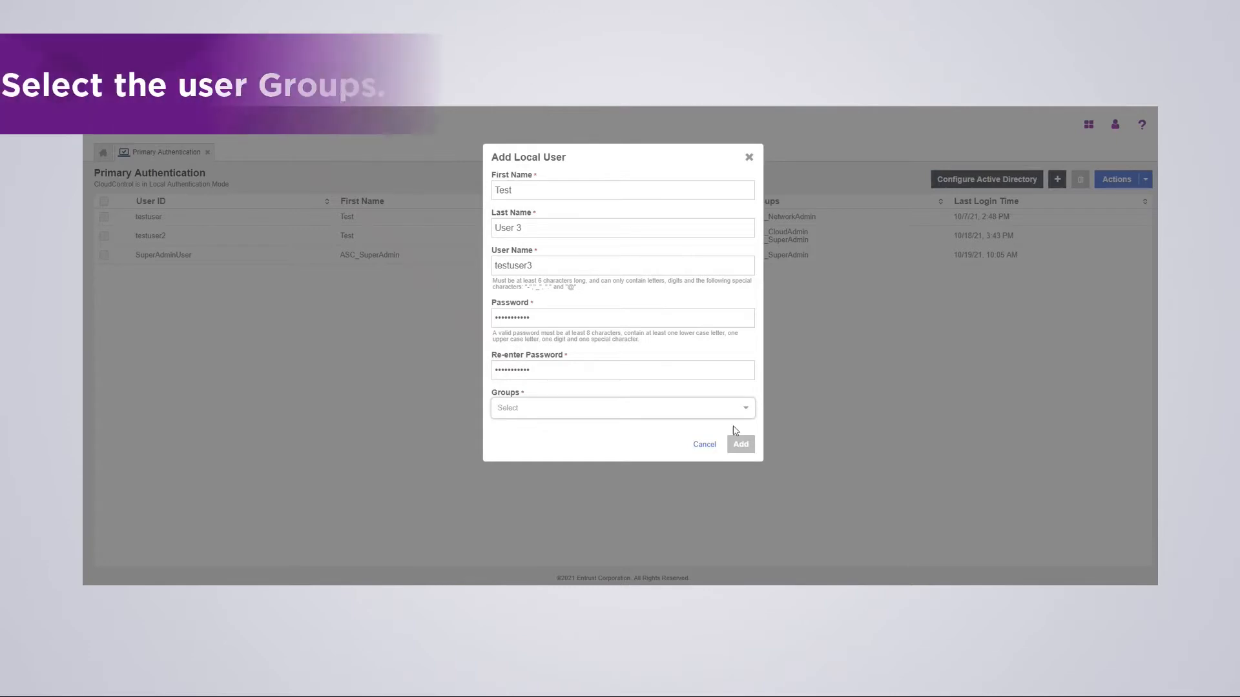
- Give local user testuser3 the ASC_SuperAdmin and ASC_CloudAdmin groups and add the user
{"action": "left_click", "coordinate": [736, 409]}
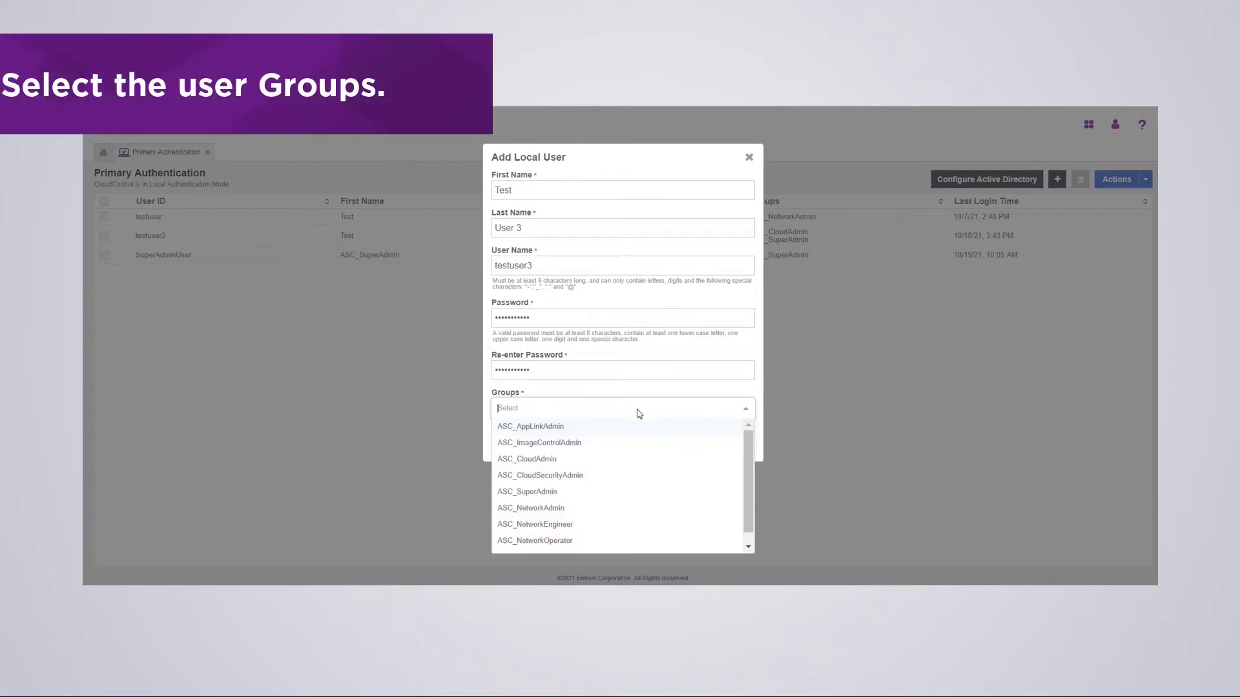
{"action": "left_click", "coordinate": [515, 494]}
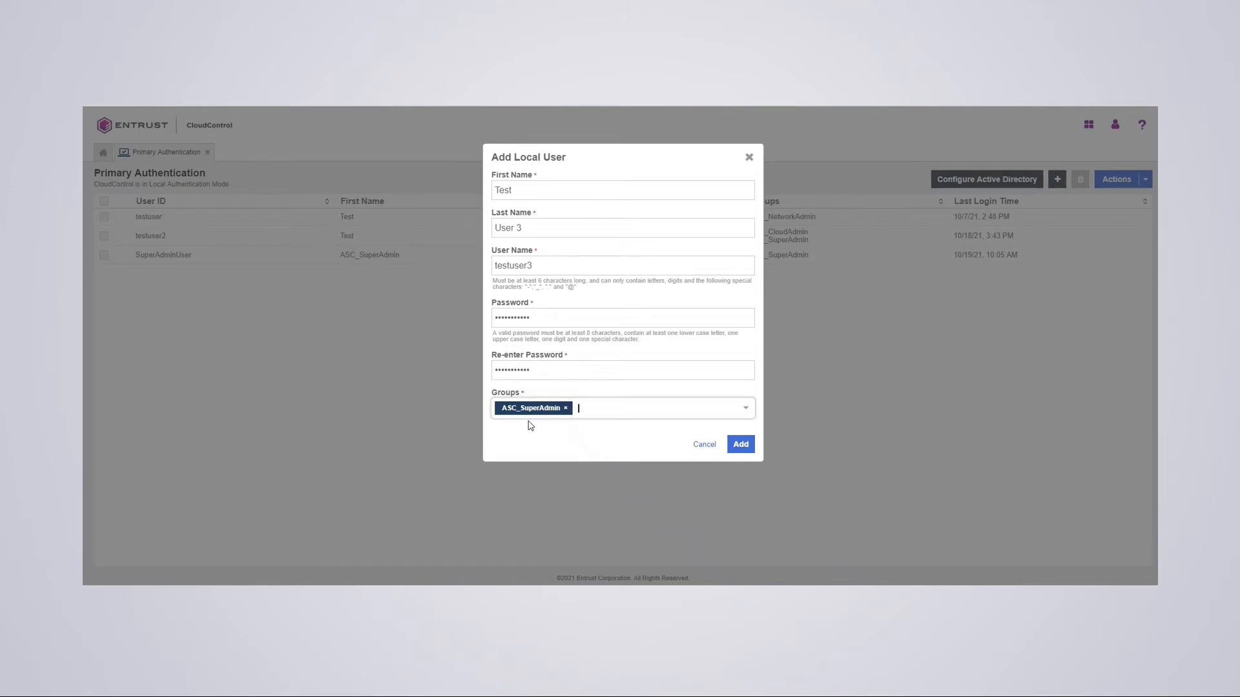
{"action": "left_click", "coordinate": [754, 411]}
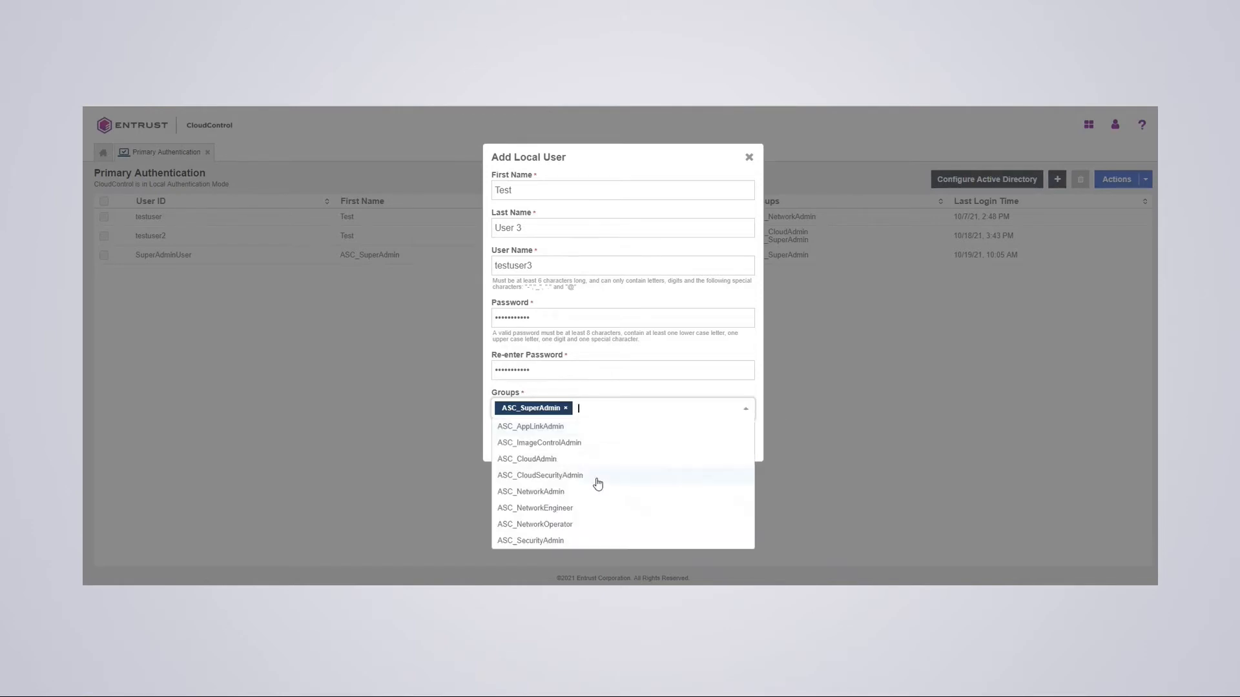
{"action": "left_click", "coordinate": [549, 460]}
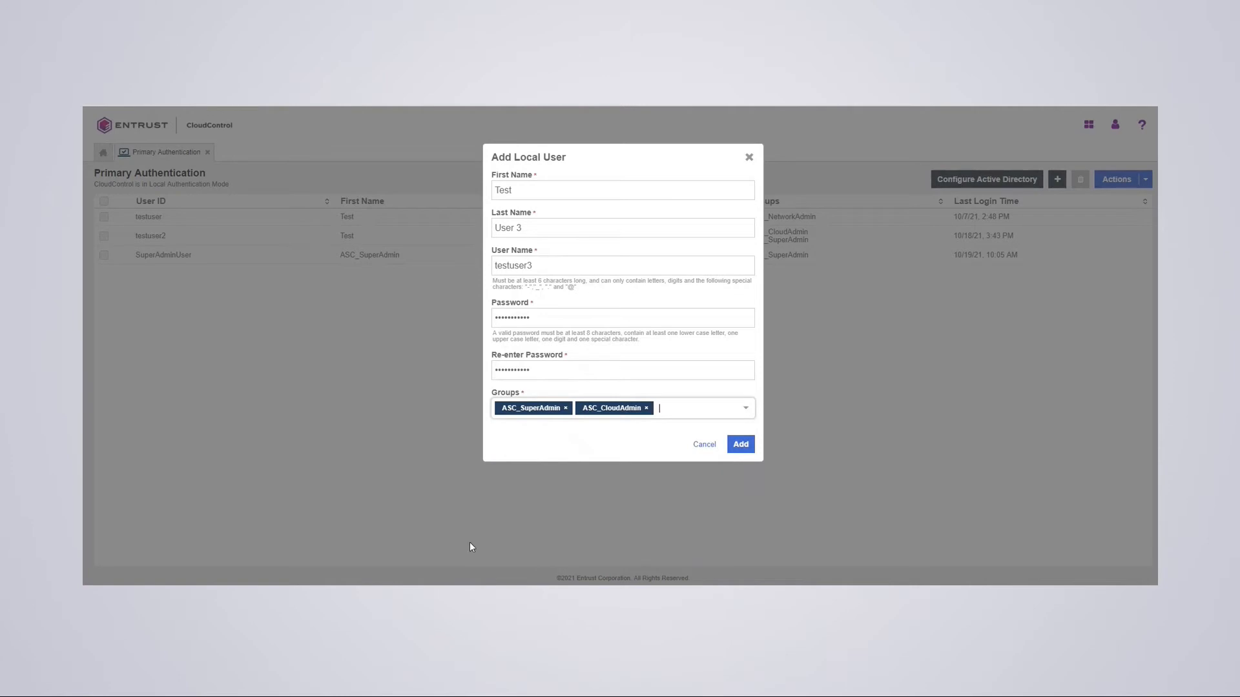
{"action": "left_click", "coordinate": [738, 446]}
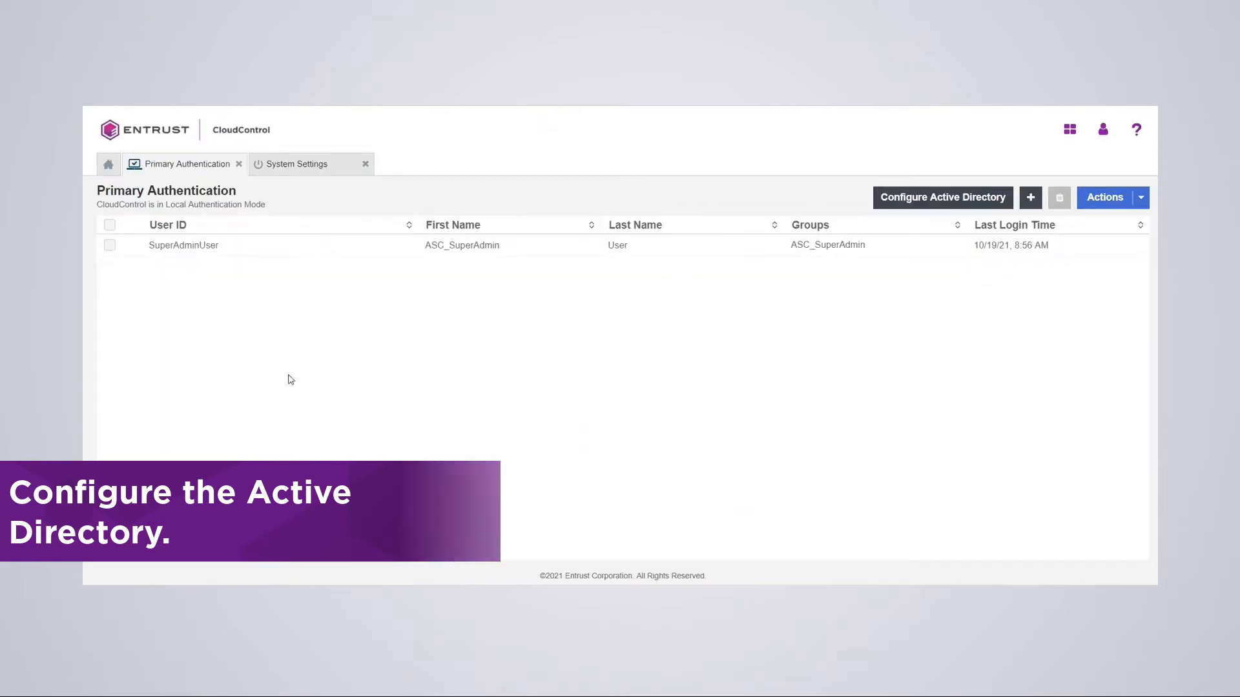
{"action": "left_click", "coordinate": [911, 202]}
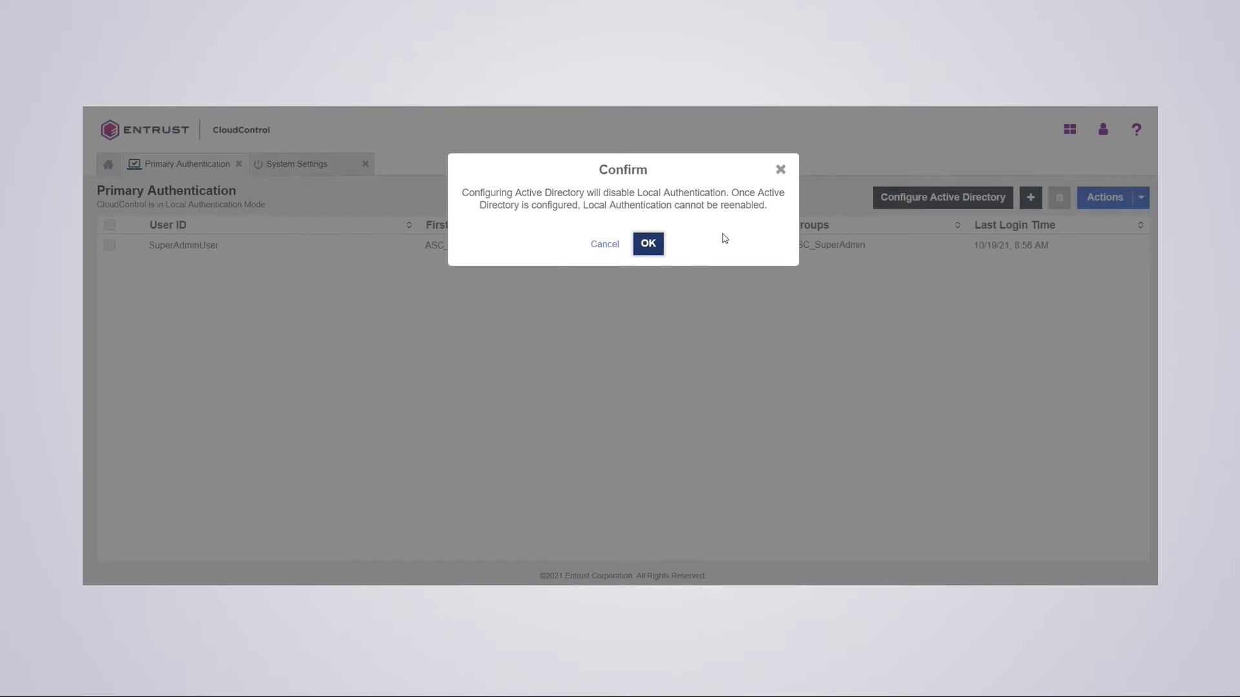
{"action": "left_click", "coordinate": [648, 243]}
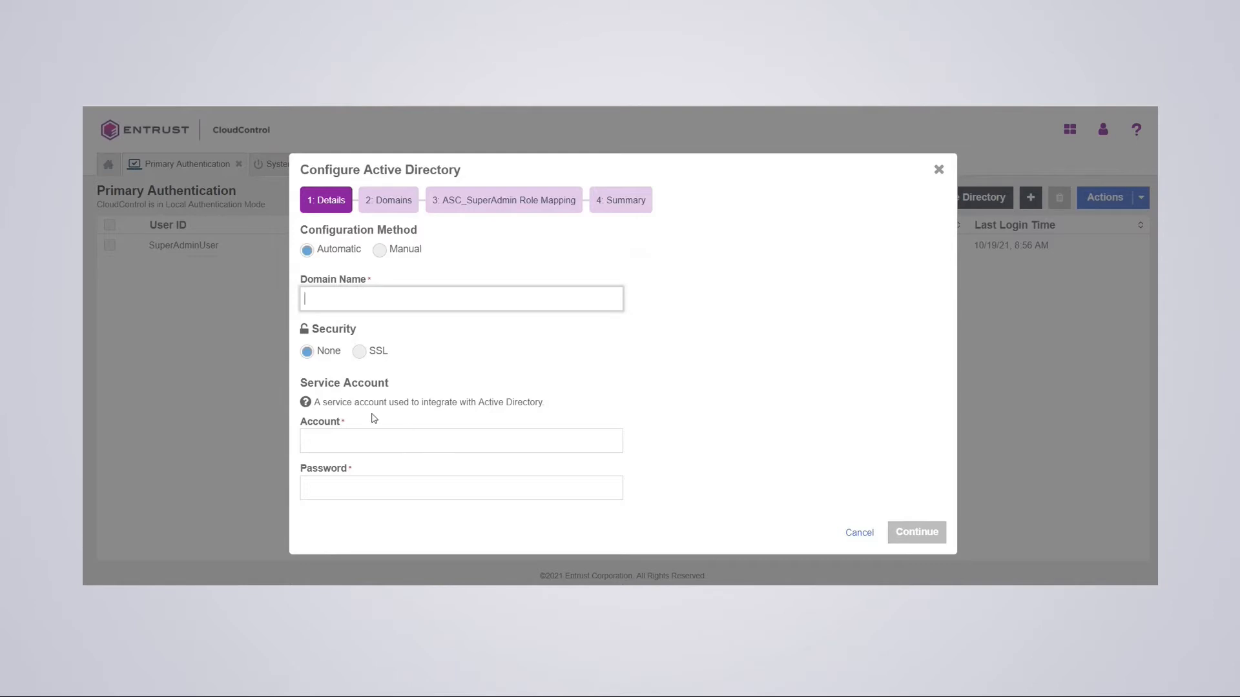
{"action": "left_click", "coordinate": [859, 532]}
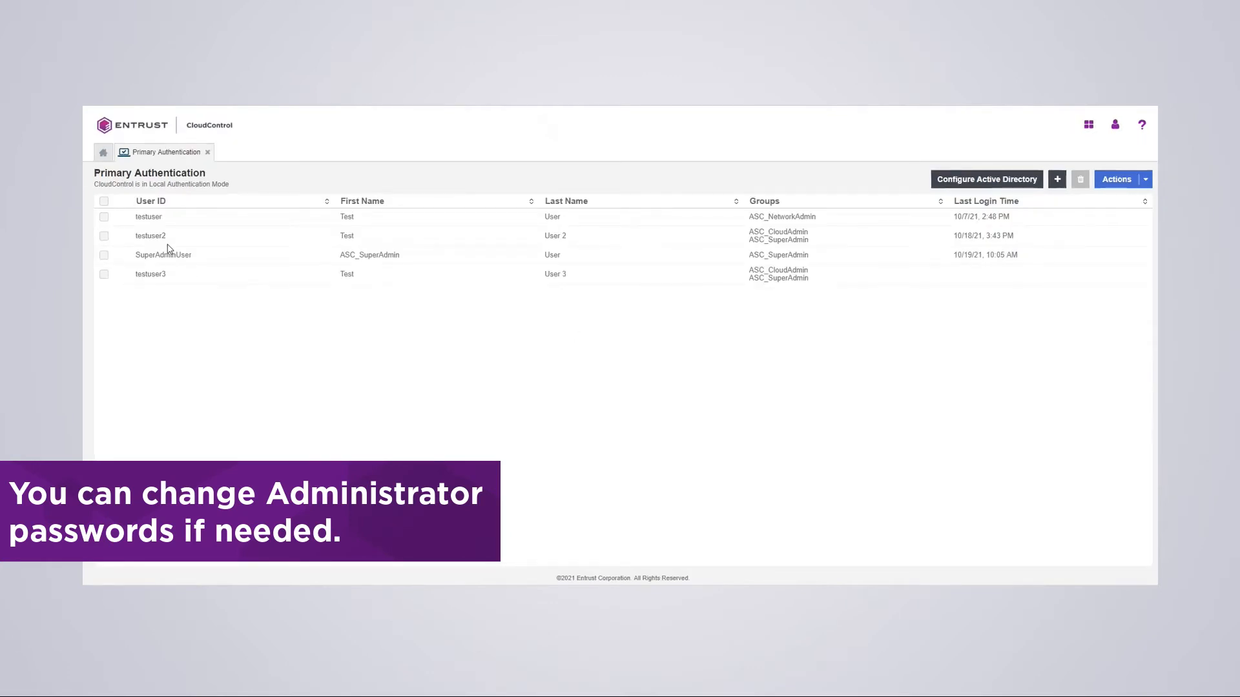
- Update testuser2's group memberships through Change User's Groups
{"action": "left_click", "coordinate": [104, 236]}
{"action": "left_click", "coordinate": [1118, 179]}
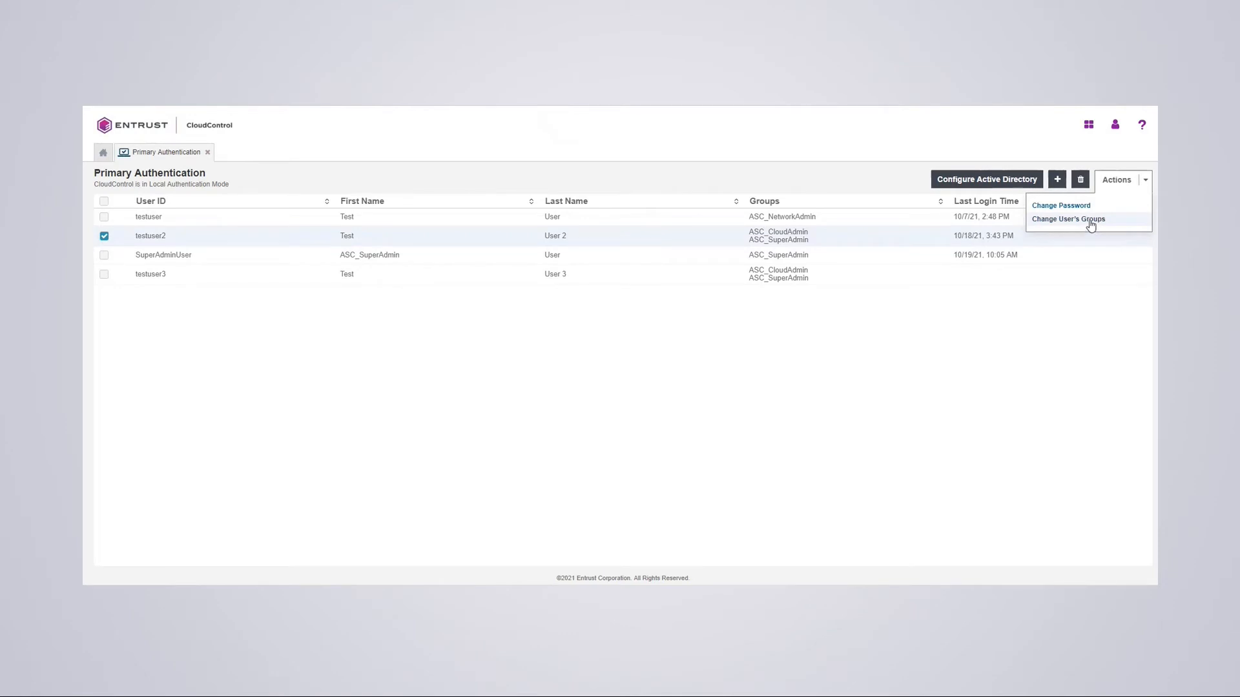
{"action": "left_click", "coordinate": [1090, 219]}
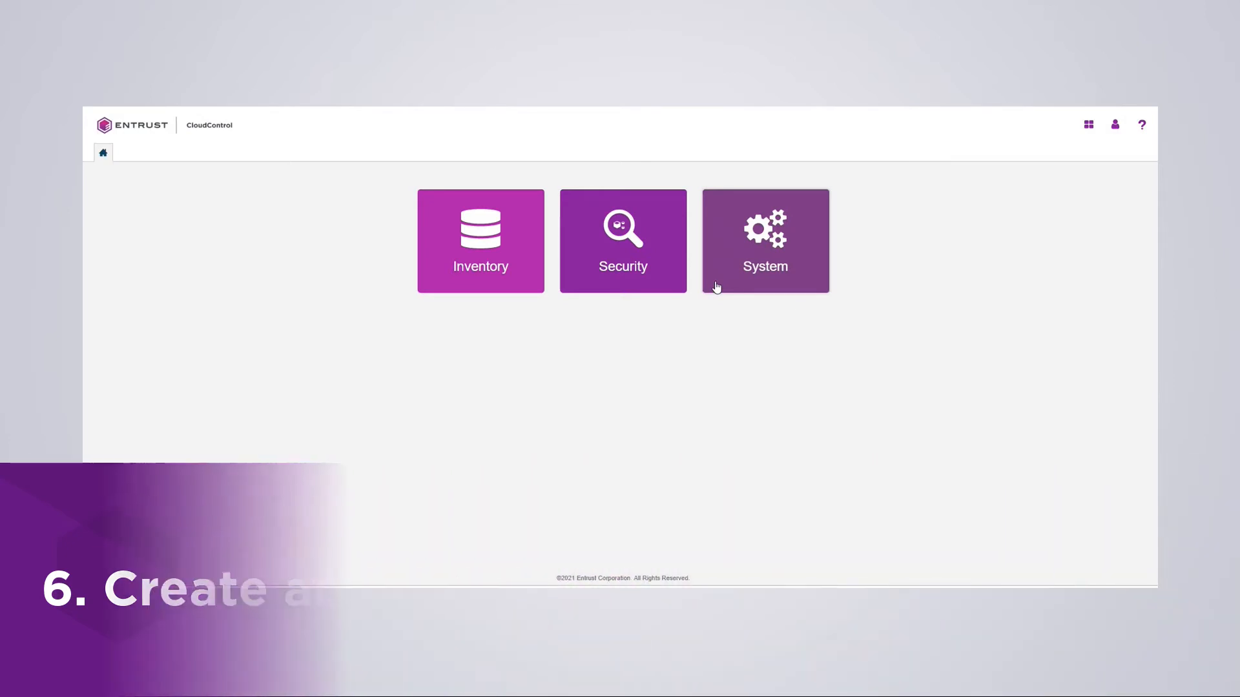
- Reopen System > Primary Authentication to check the users, then return to the home page
{"action": "left_click", "coordinate": [762, 261]}
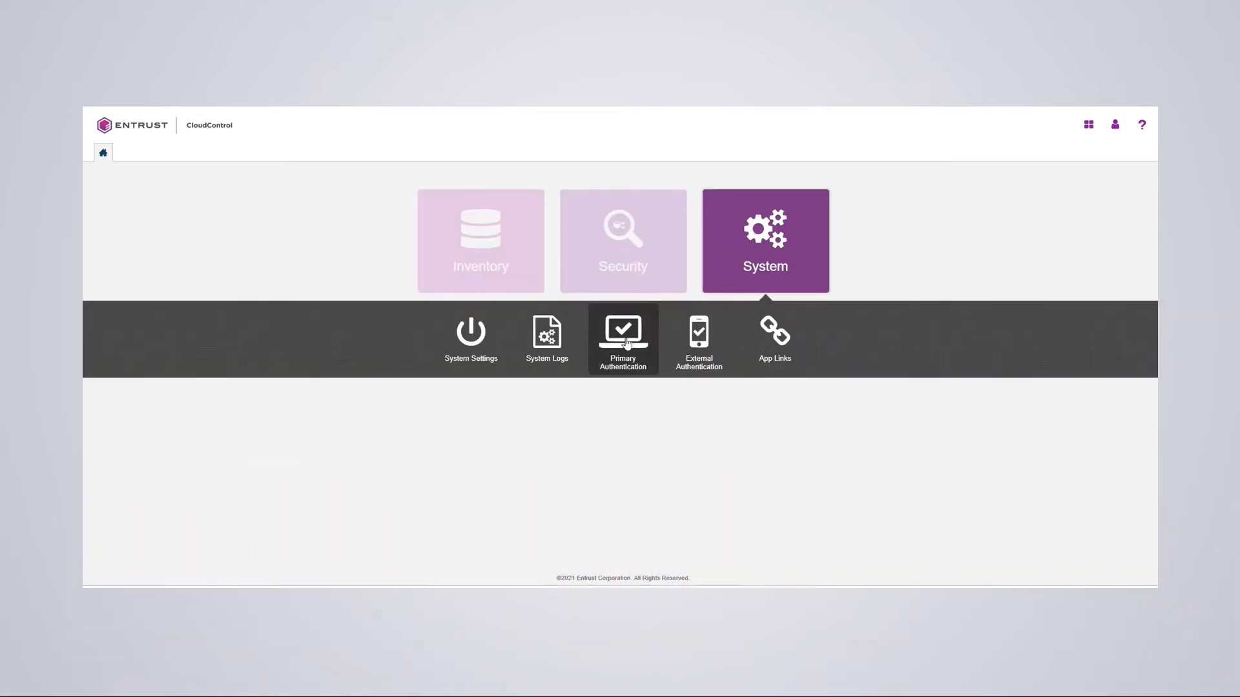
{"action": "left_click", "coordinate": [624, 336]}
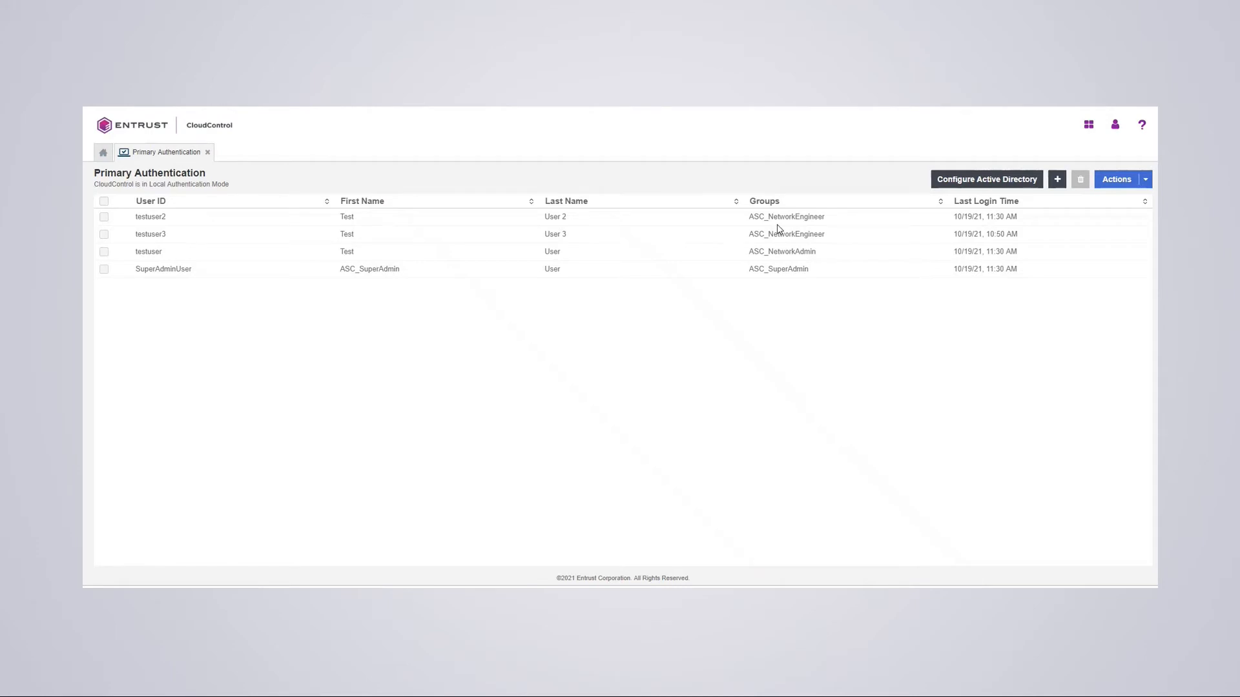
{"action": "left_click", "coordinate": [104, 153]}
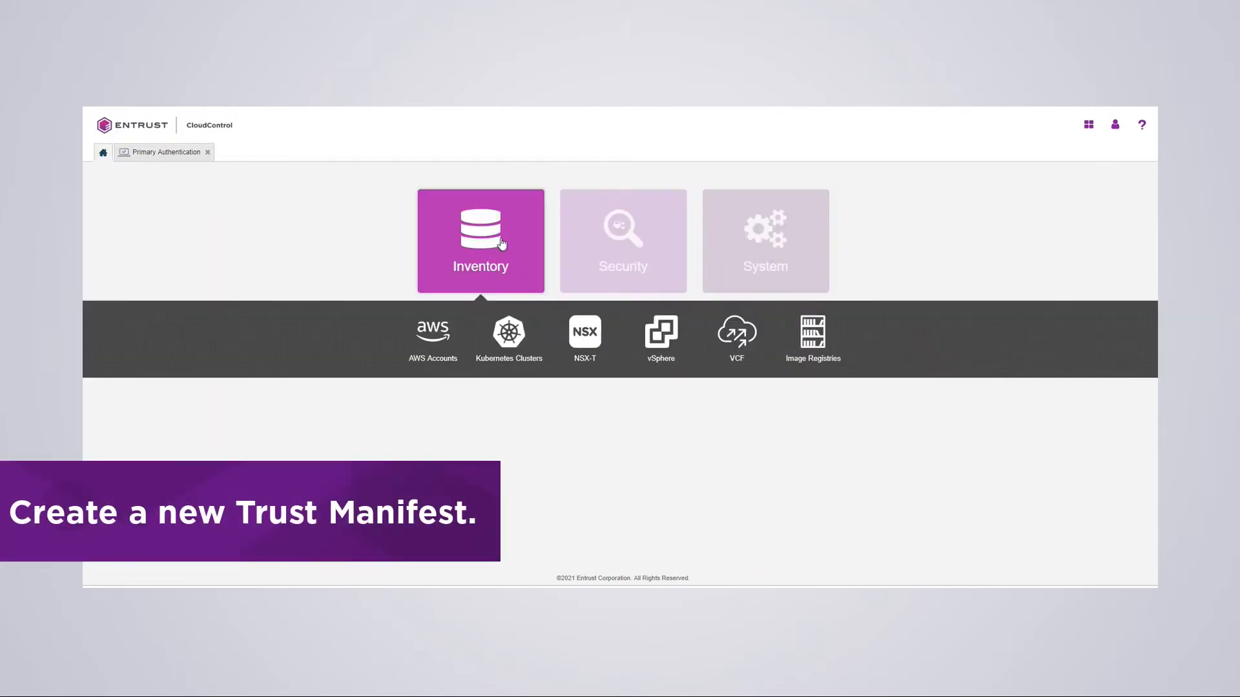
- Start a new trust manifest 'My Access Control Policy' with description 'test' and type Access Control
{"action": "left_click", "coordinate": [602, 232]}
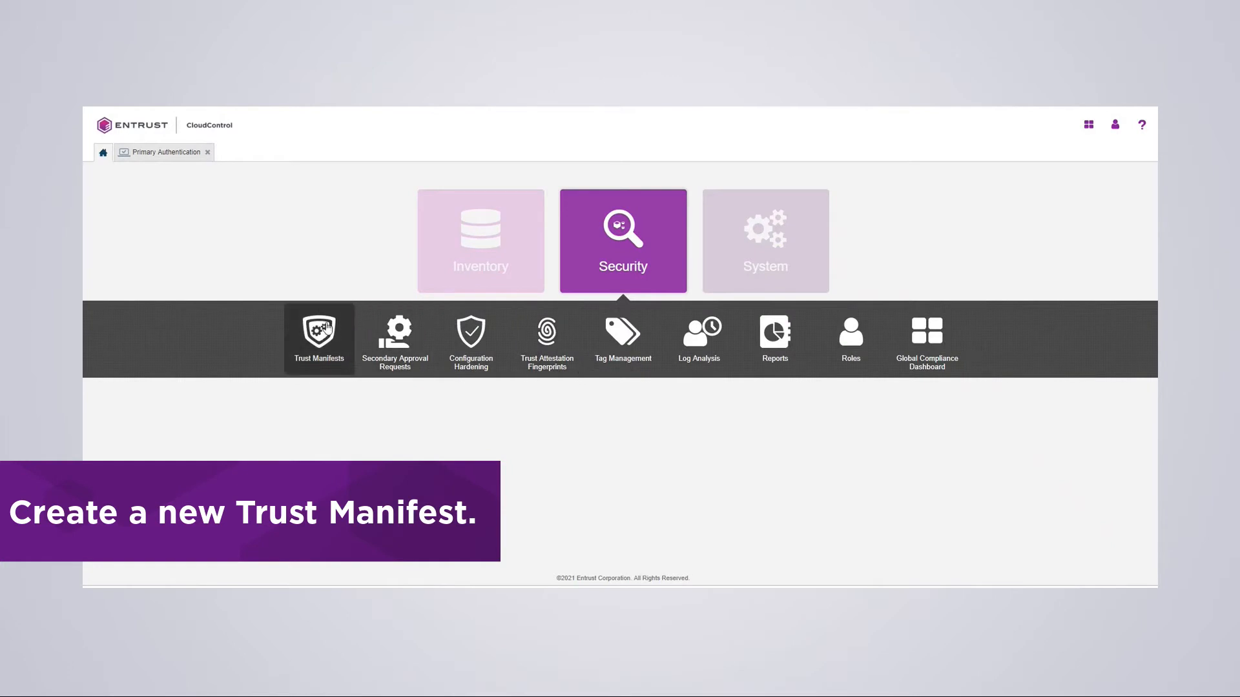
{"action": "left_click", "coordinate": [323, 330]}
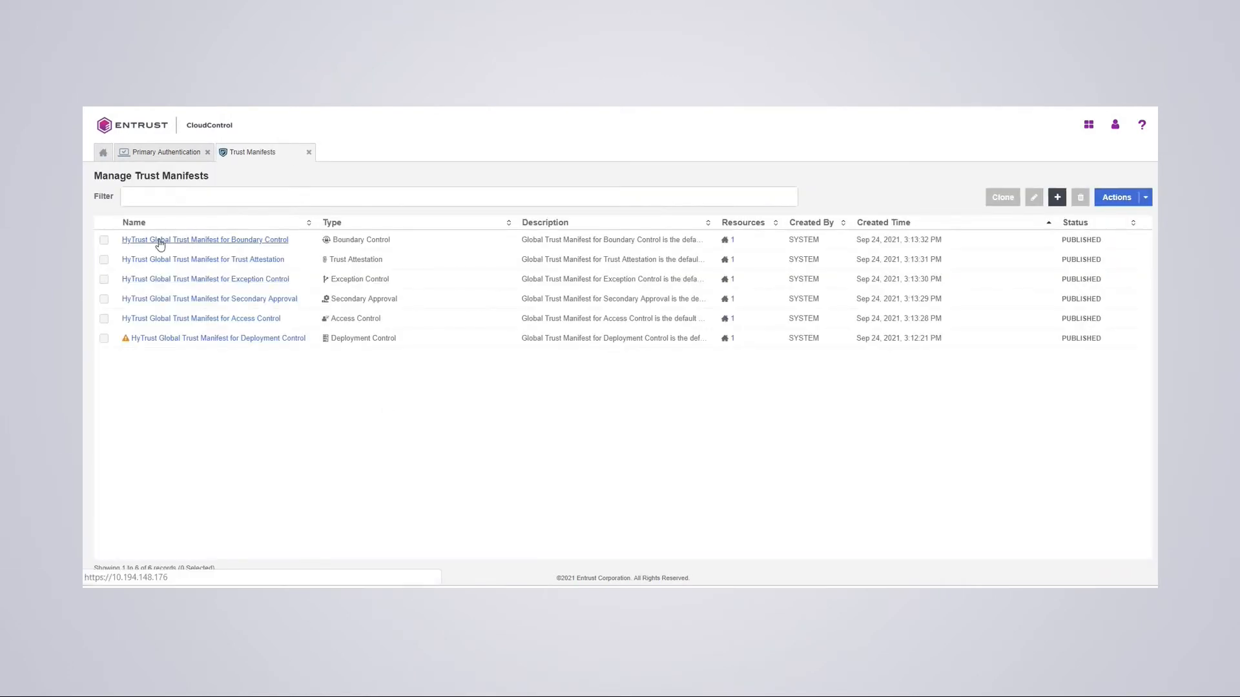
{"action": "left_click", "coordinate": [1057, 197]}
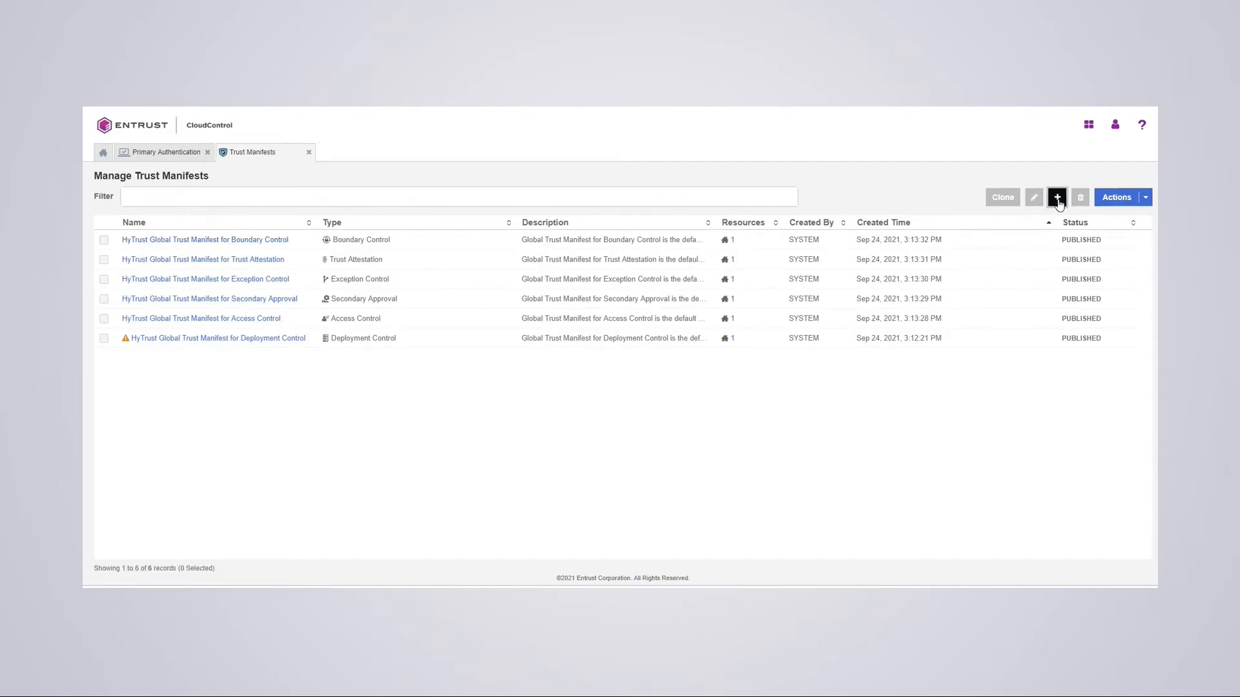
{"action": "type", "text": "My"}
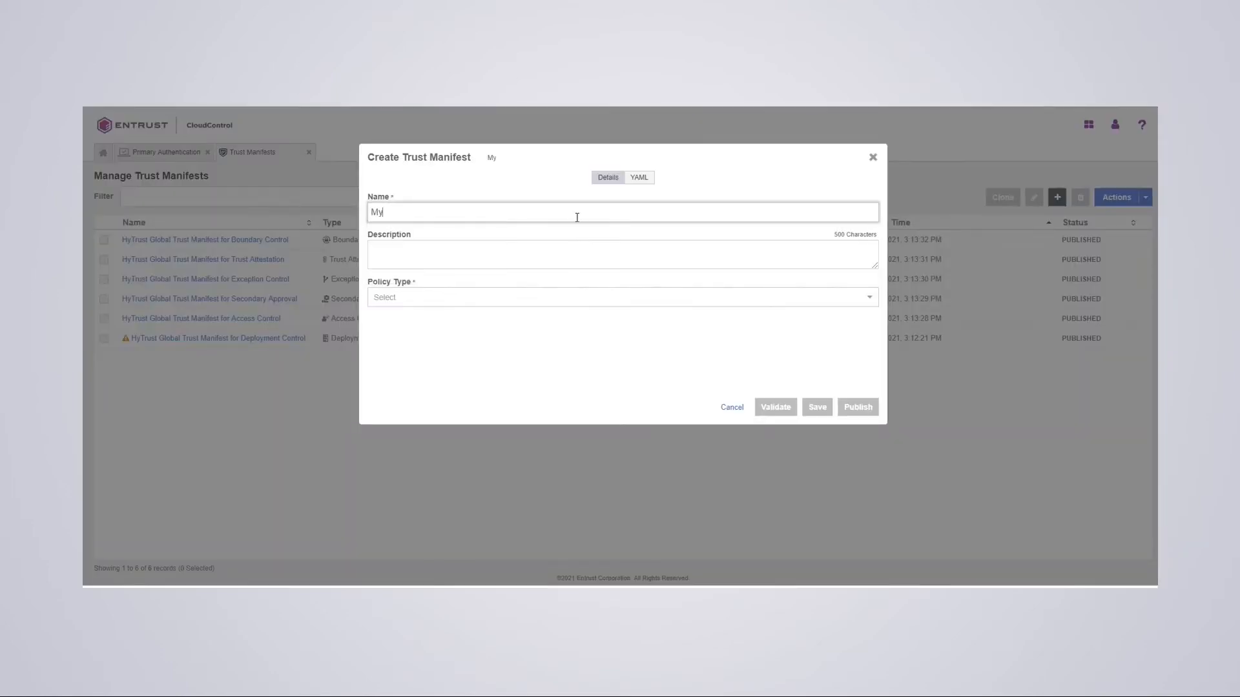
{"action": "type", "text": " Access Control Policy"}
{"action": "left_click", "coordinate": [395, 253]}
{"action": "type", "text": "test"}
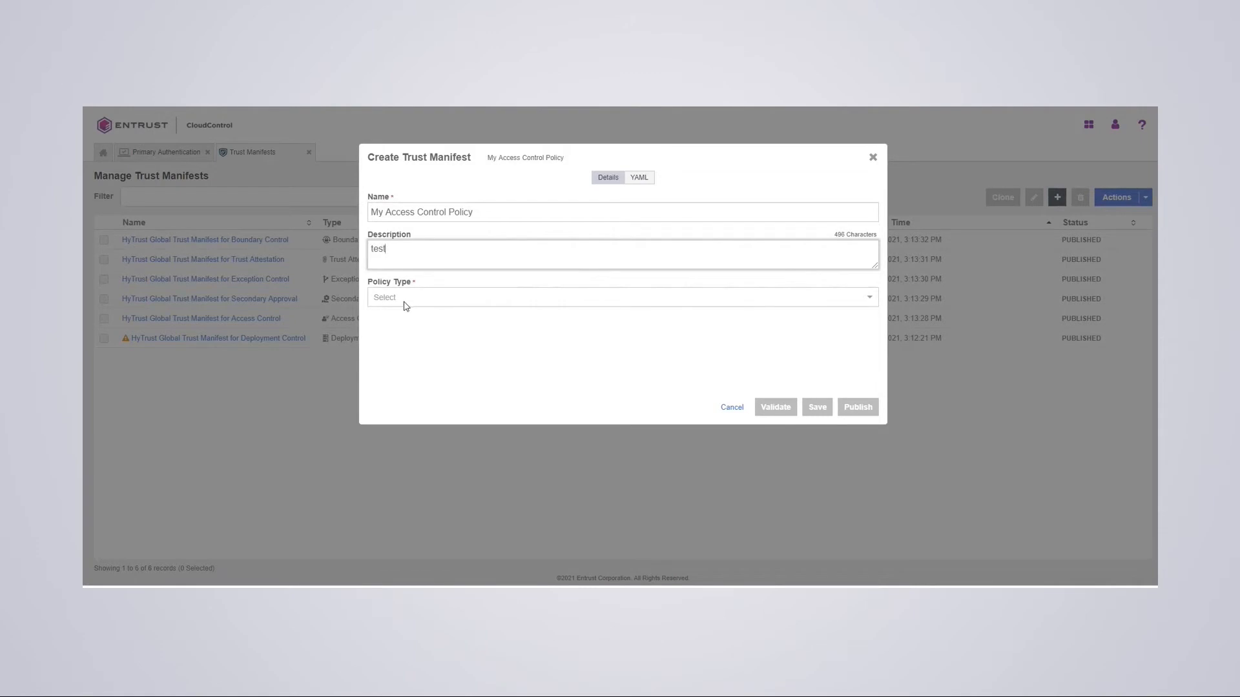
{"action": "left_click", "coordinate": [406, 299]}
{"action": "left_click", "coordinate": [408, 320]}
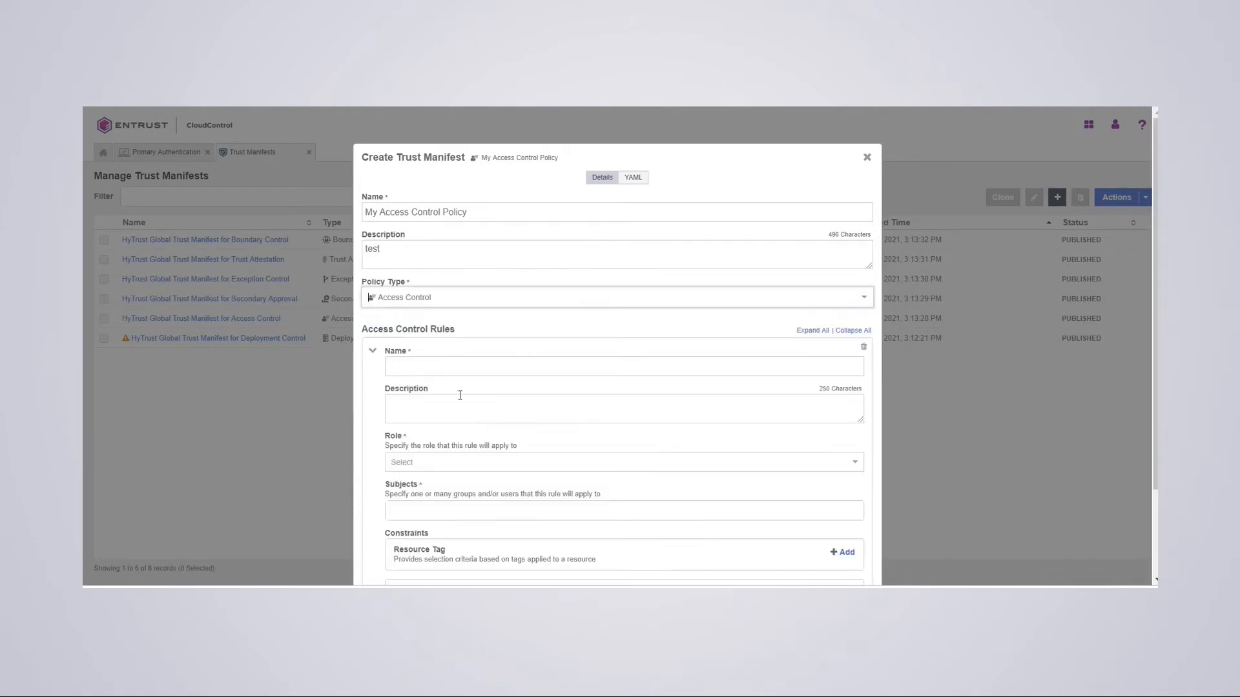
{"action": "scroll", "coordinate": [507, 396], "scroll_direction": "down", "scroll_amount": 2}
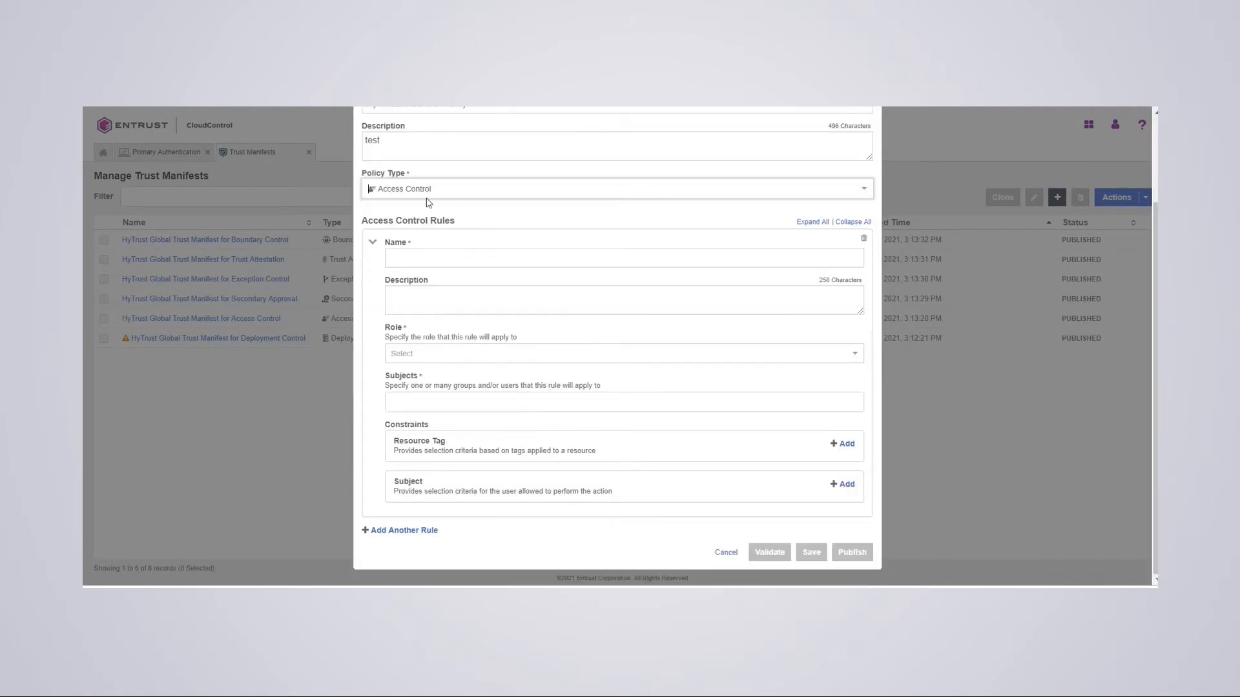
- Define rule 'NetworkAdmin Rule' (description 'test') with role ASC_HostAdmin and subject ASC_NetworkAdmin
{"action": "left_click", "coordinate": [428, 257]}
{"action": "type", "text": "Net"}
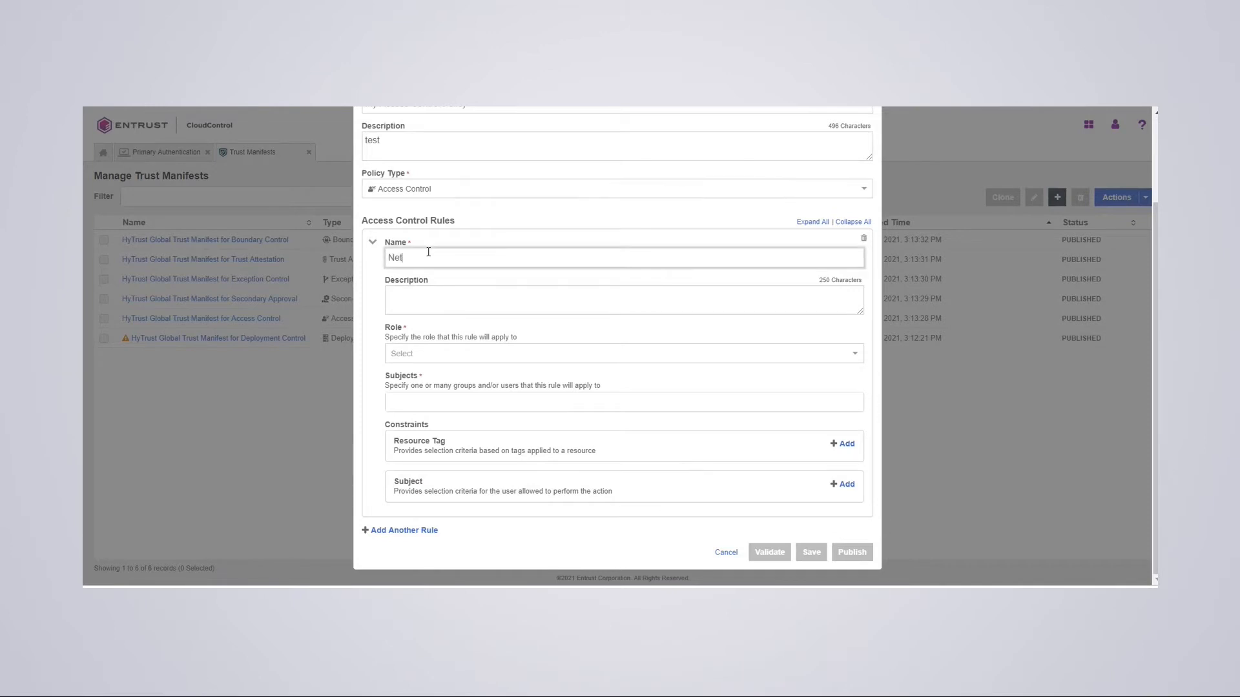
{"action": "type", "text": "workAdmin Rule"}
{"action": "left_click", "coordinate": [428, 308]}
{"action": "type", "text": "test"}
{"action": "left_click", "coordinate": [421, 353]}
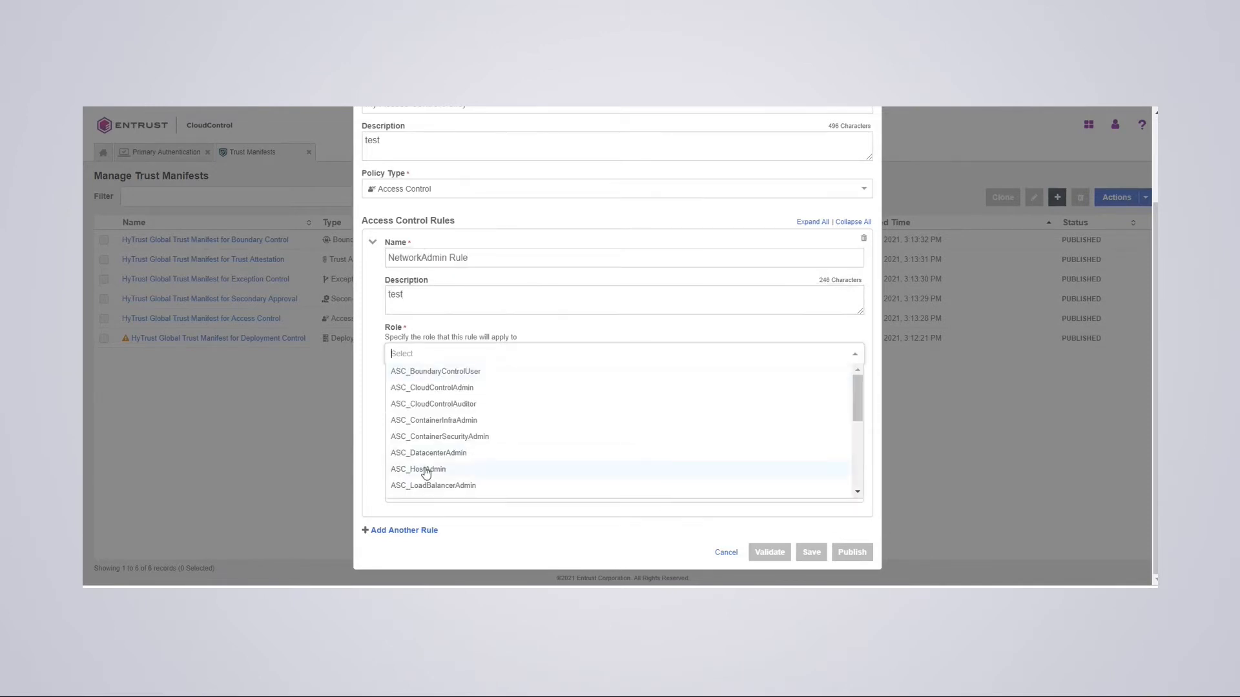
{"action": "left_click", "coordinate": [426, 470]}
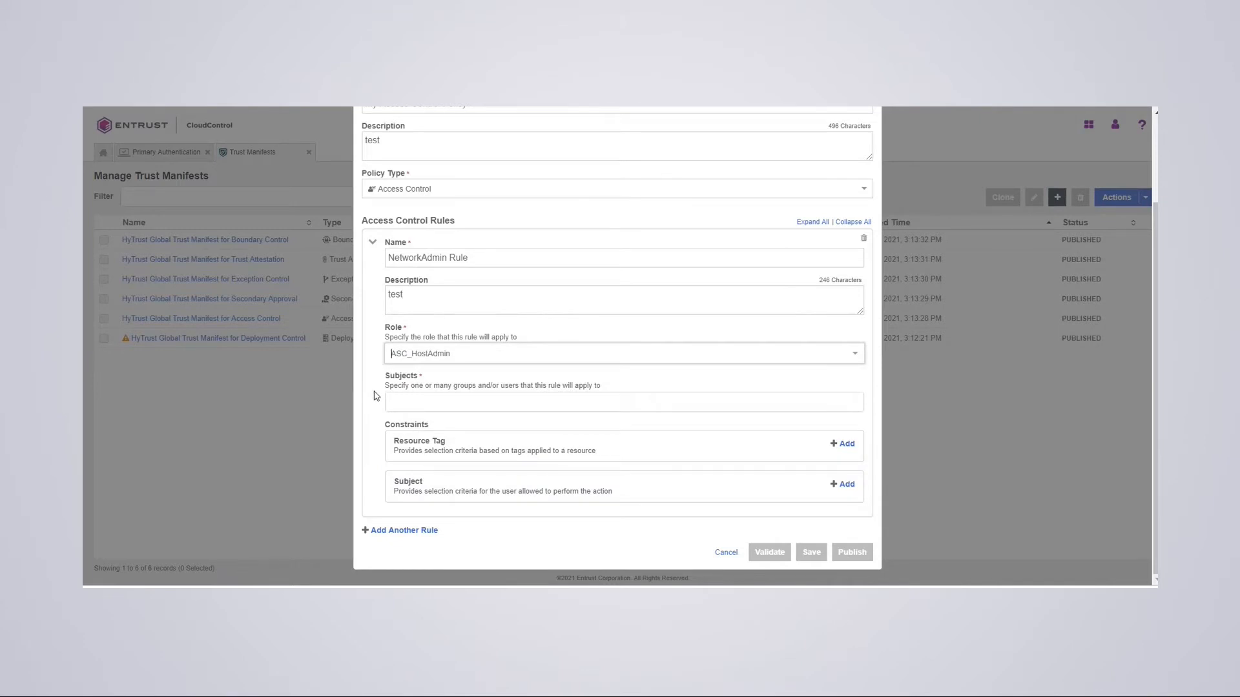
{"action": "left_click", "coordinate": [419, 401]}
{"action": "left_click", "coordinate": [550, 453]}
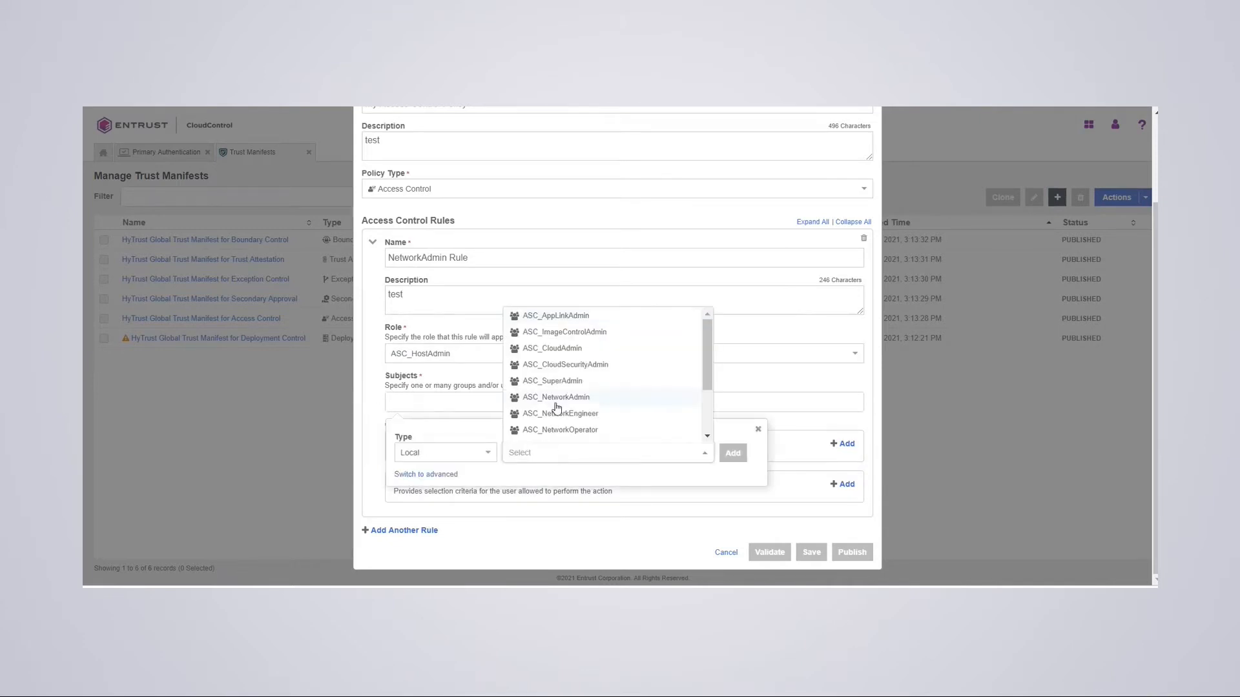
{"action": "left_click", "coordinate": [556, 402]}
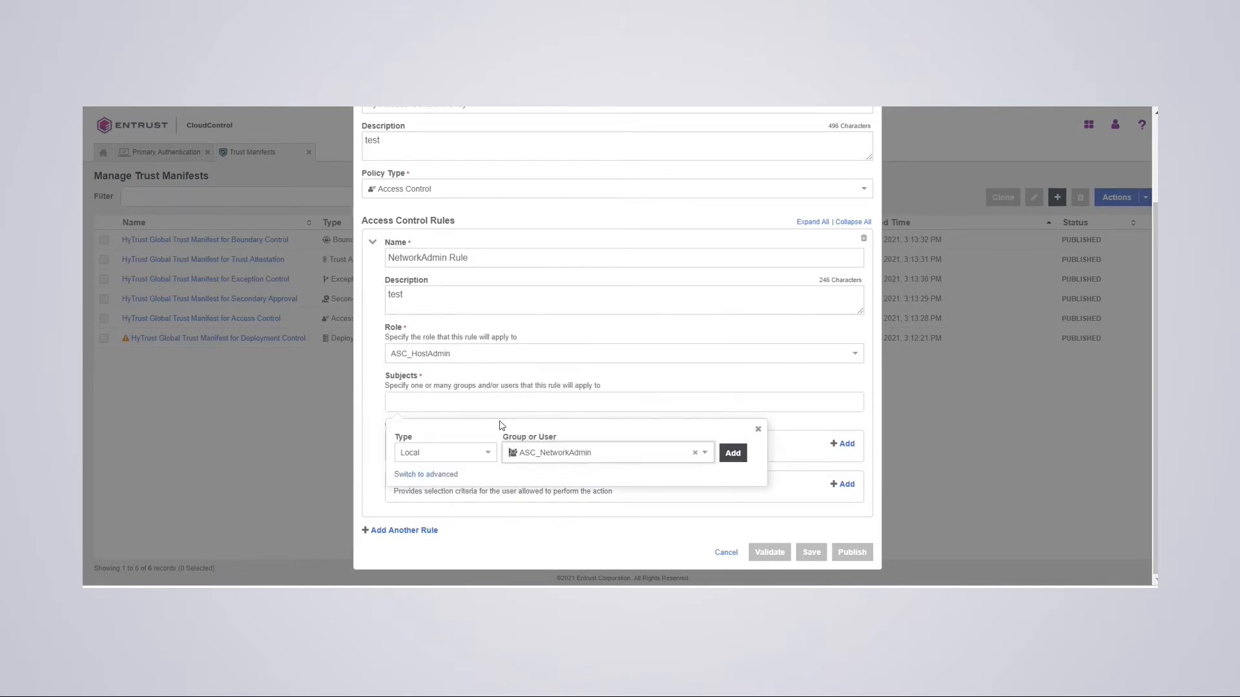
{"action": "left_click", "coordinate": [733, 454]}
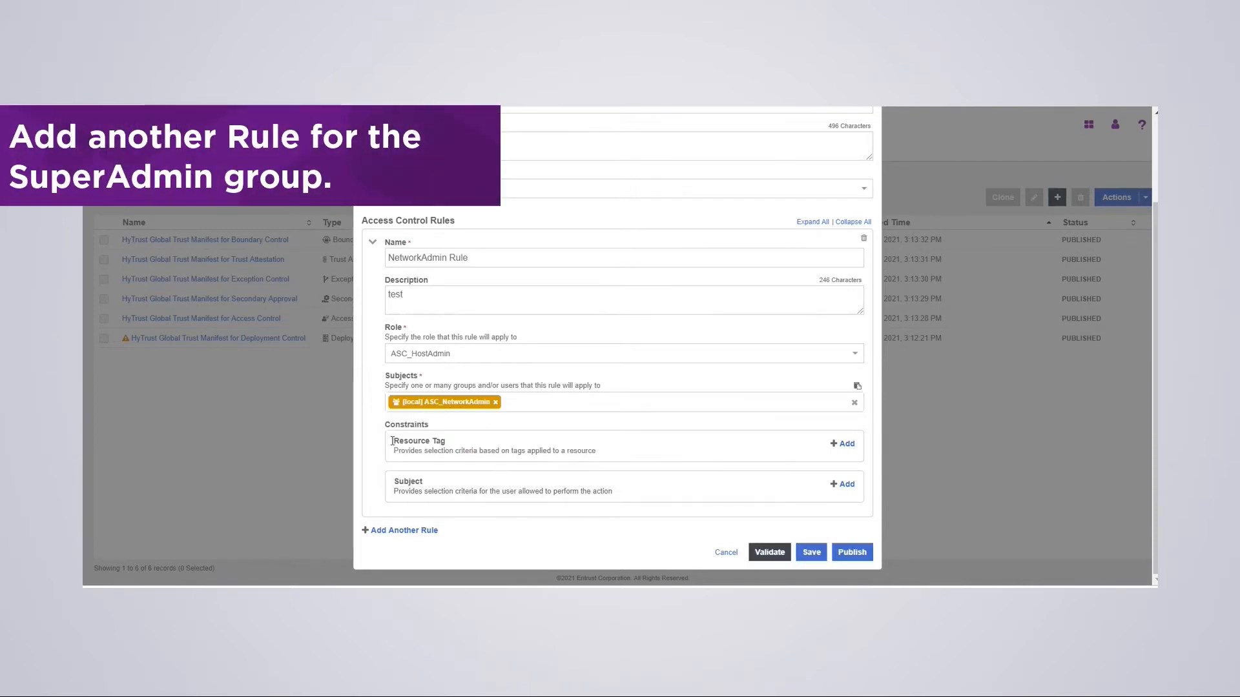
- Add a second rule 'Superadmin Group' (description 'test') with role ASC_HostAdmin and subject ASC_SuperAdmin
{"action": "left_click", "coordinate": [404, 530]}
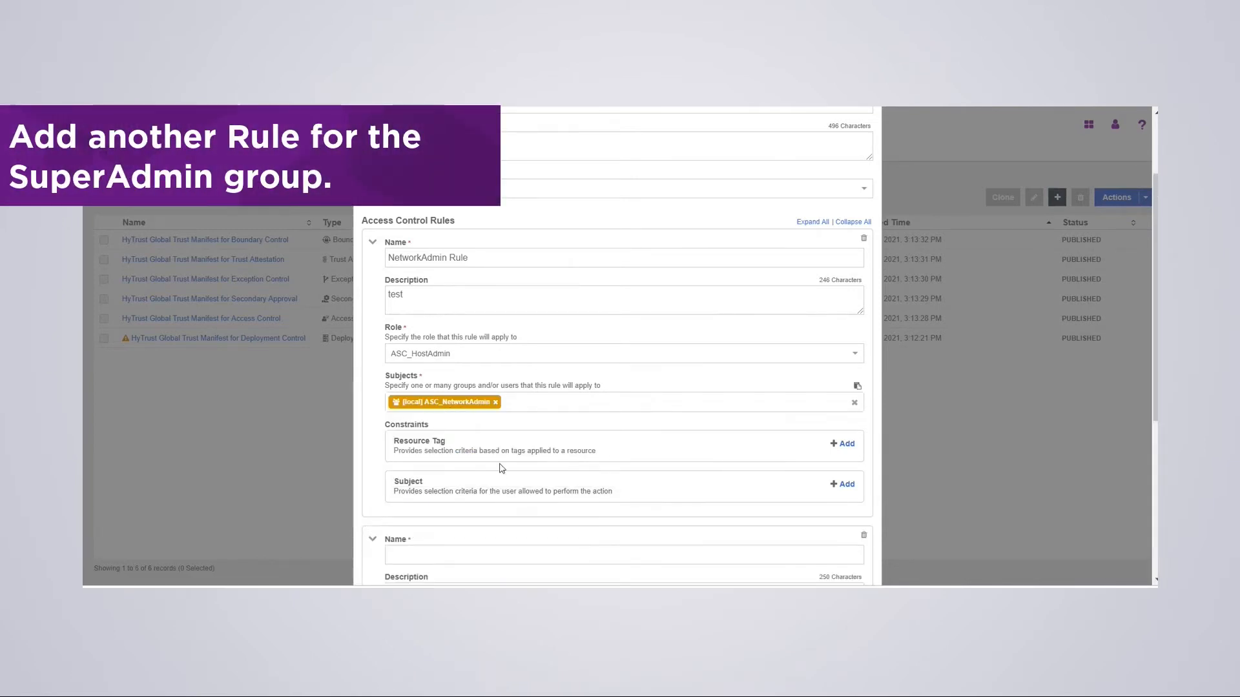
{"action": "left_click", "coordinate": [441, 260]}
{"action": "type", "text": "Superadm"}
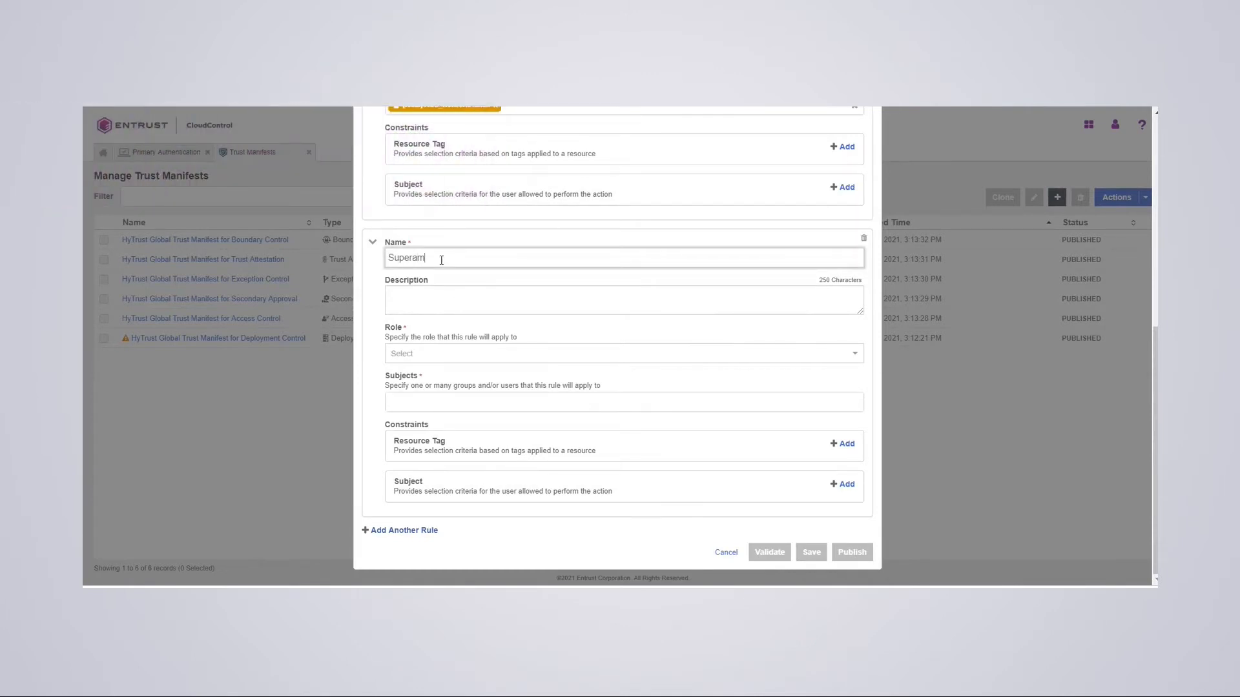
{"action": "key", "text": "BackSpace"}
{"action": "type", "text": "dmin Group"}
{"action": "left_click", "coordinate": [447, 298]}
{"action": "type", "text": "test"}
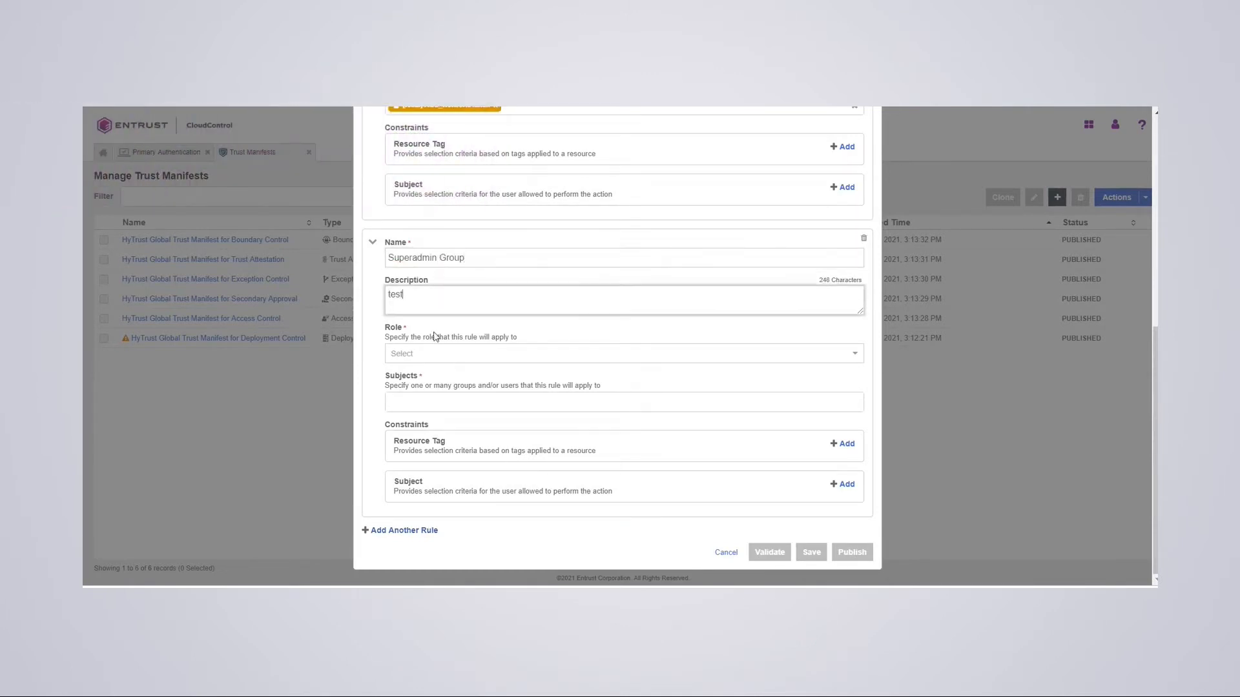
{"action": "left_click", "coordinate": [415, 361]}
{"action": "left_click", "coordinate": [434, 467]}
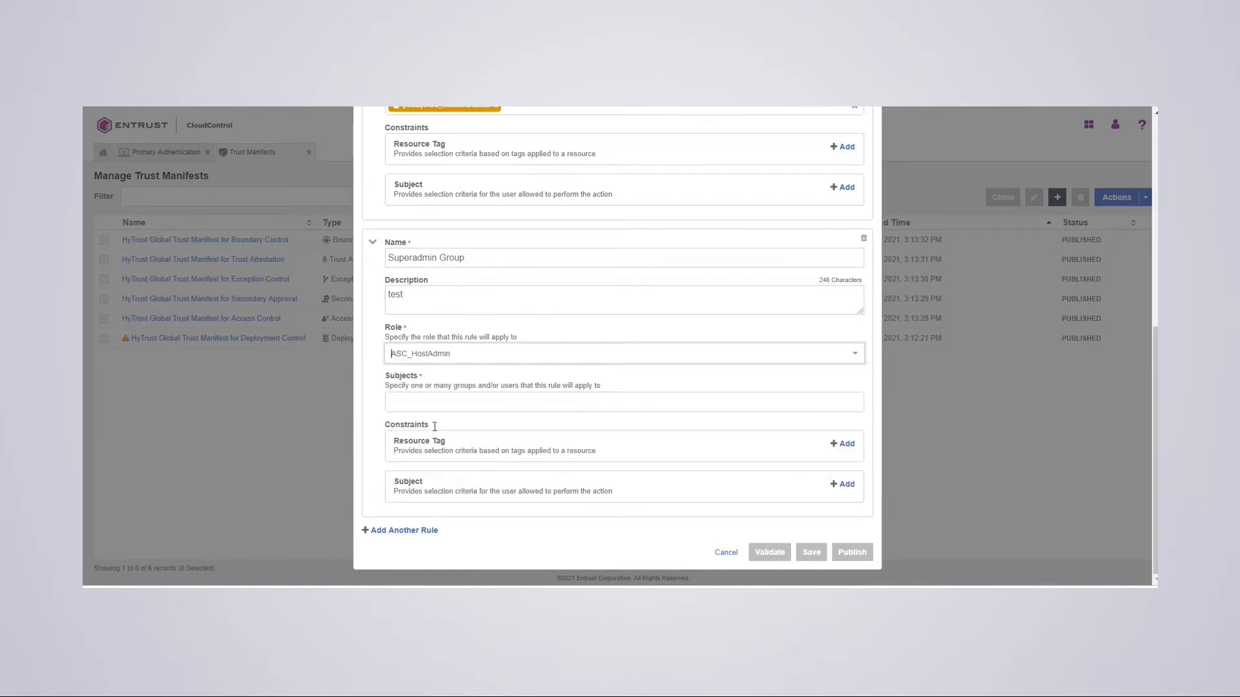
{"action": "left_click", "coordinate": [408, 407]}
{"action": "left_click", "coordinate": [557, 454]}
{"action": "left_click", "coordinate": [550, 381]}
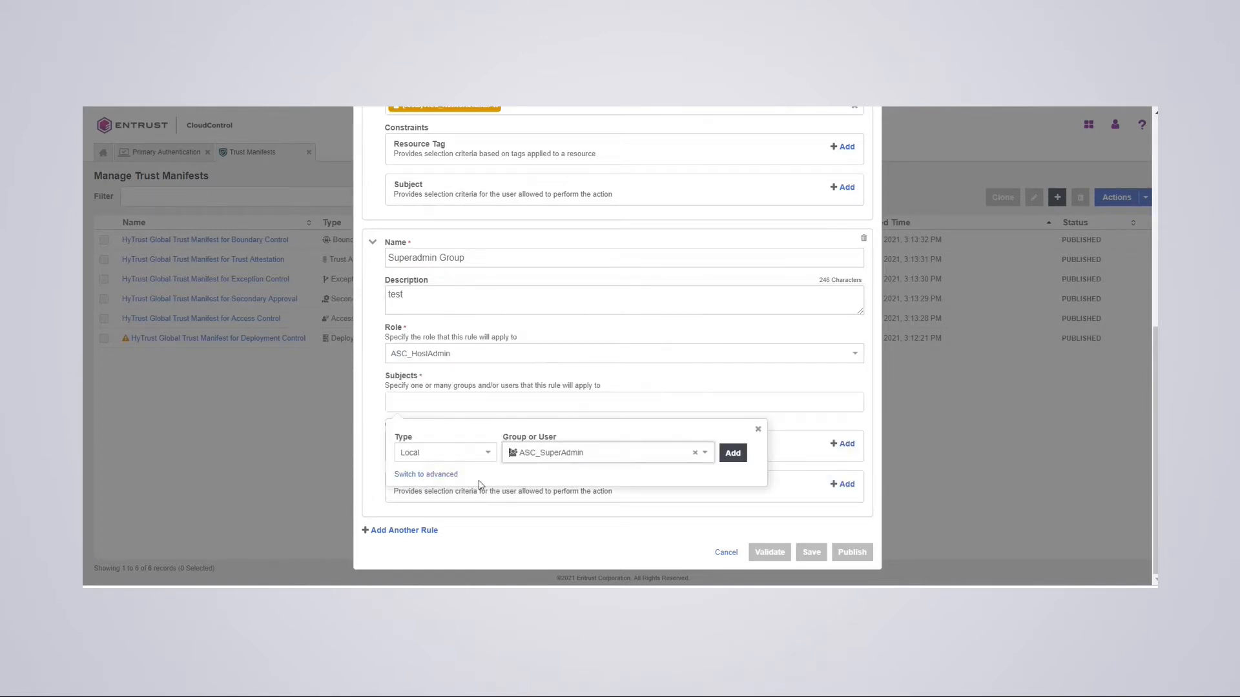
{"action": "left_click", "coordinate": [733, 453]}
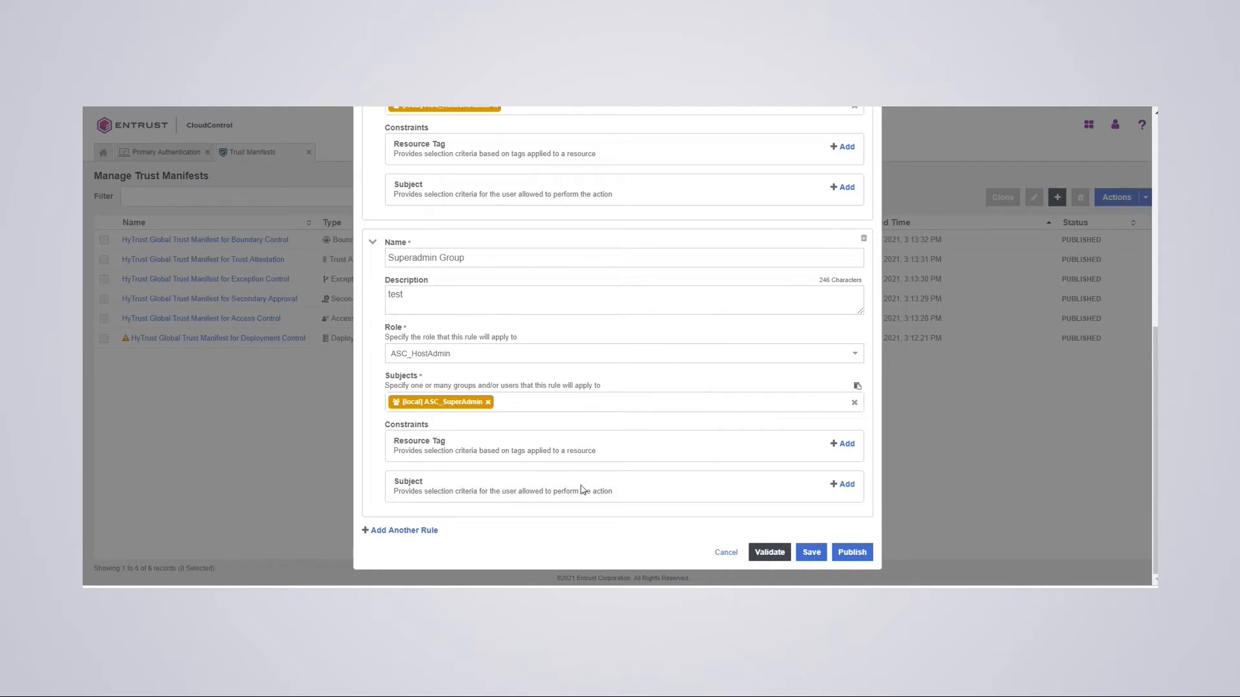
- Validate, save and publish My Access Control Policy
{"action": "left_click", "coordinate": [774, 553]}
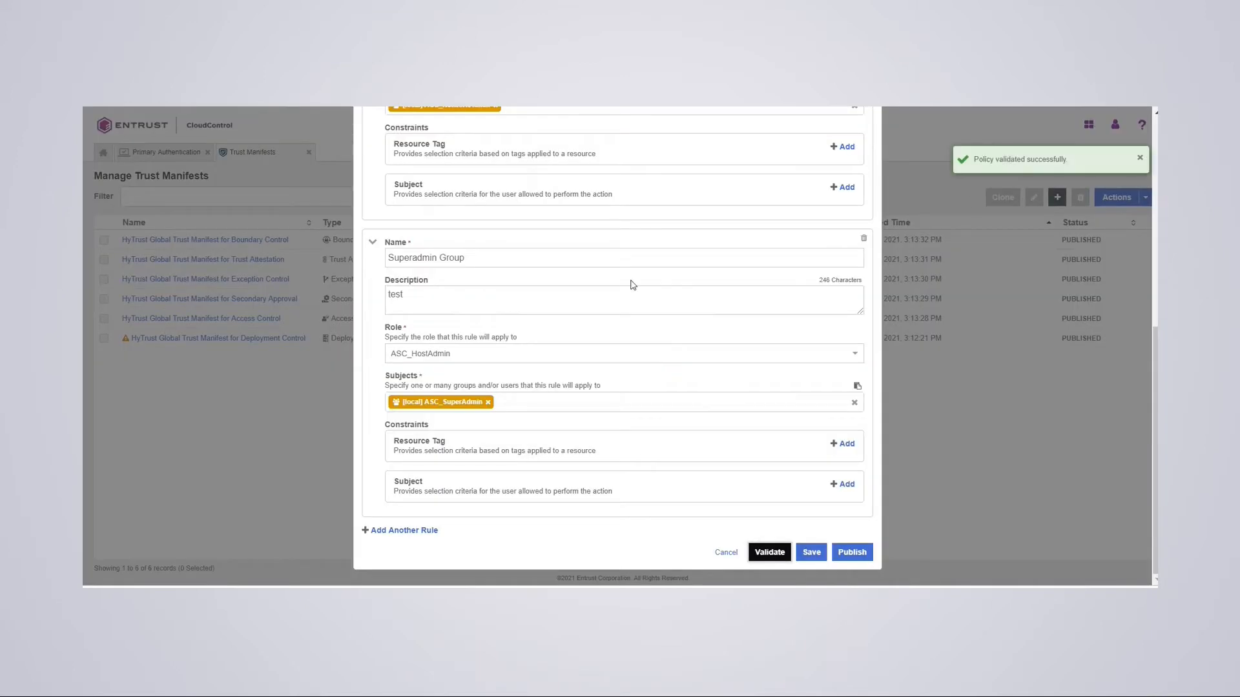
{"action": "left_click", "coordinate": [813, 554]}
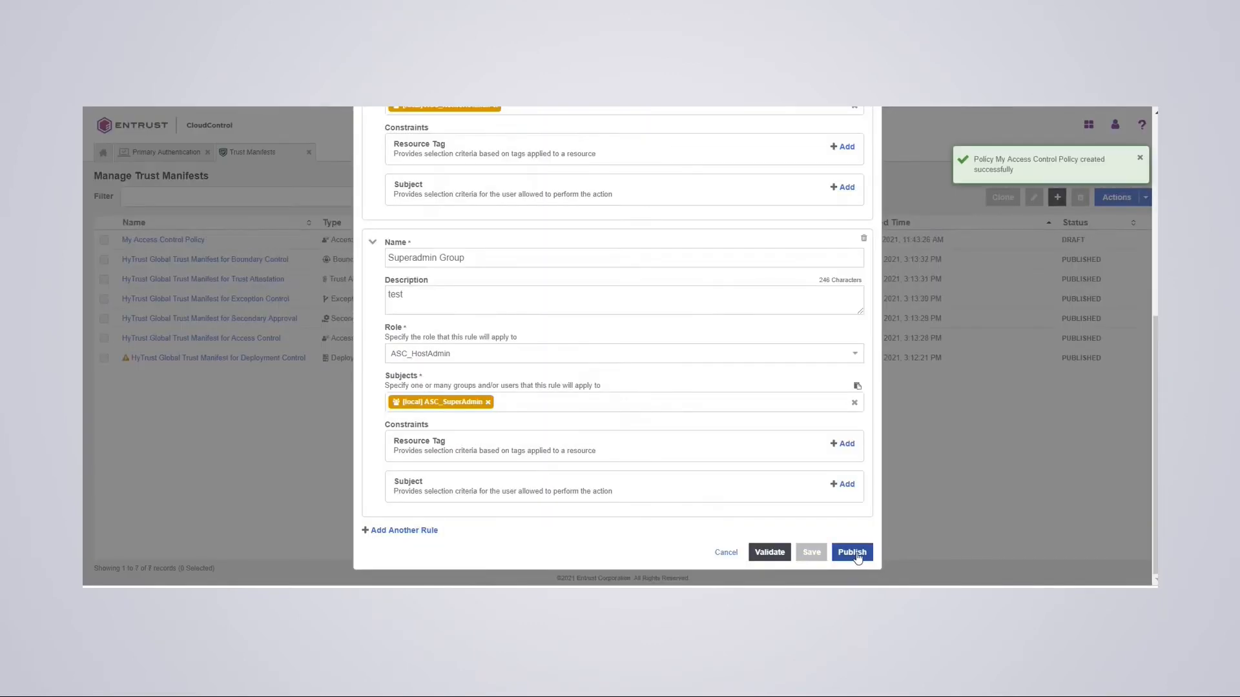
{"action": "left_click", "coordinate": [856, 553]}
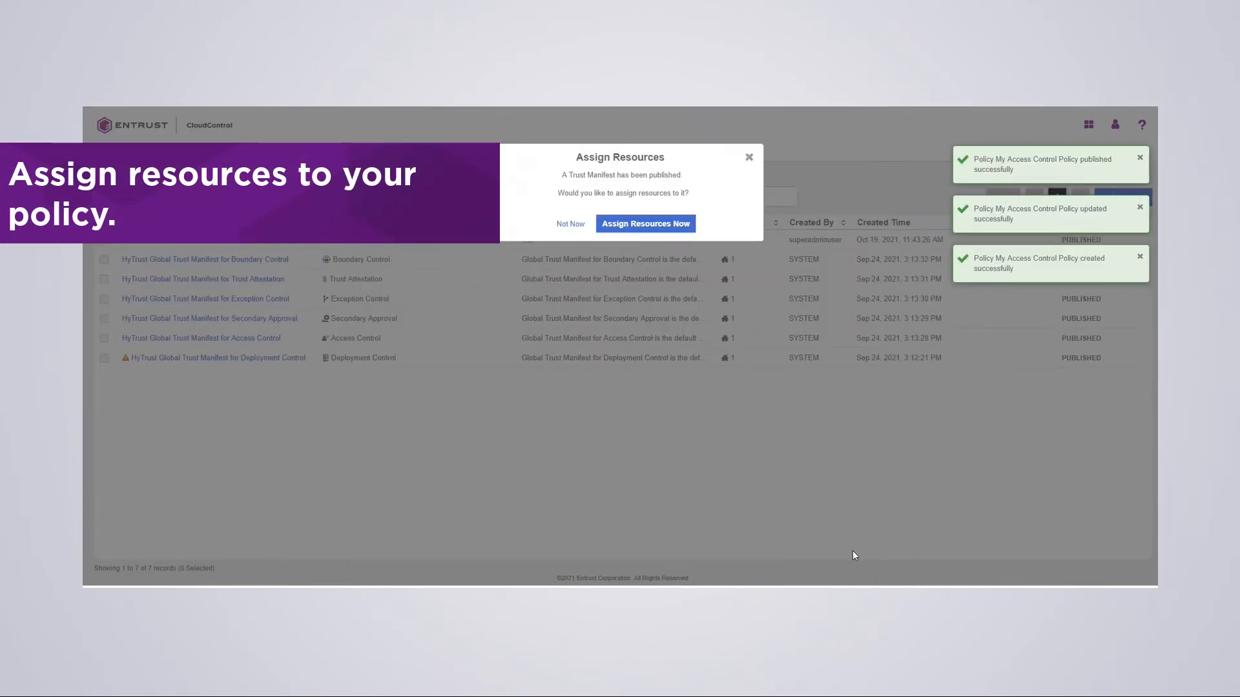
- Assign My Access Control Policy to the host resource and close the assignment summary
{"action": "left_click", "coordinate": [643, 224]}
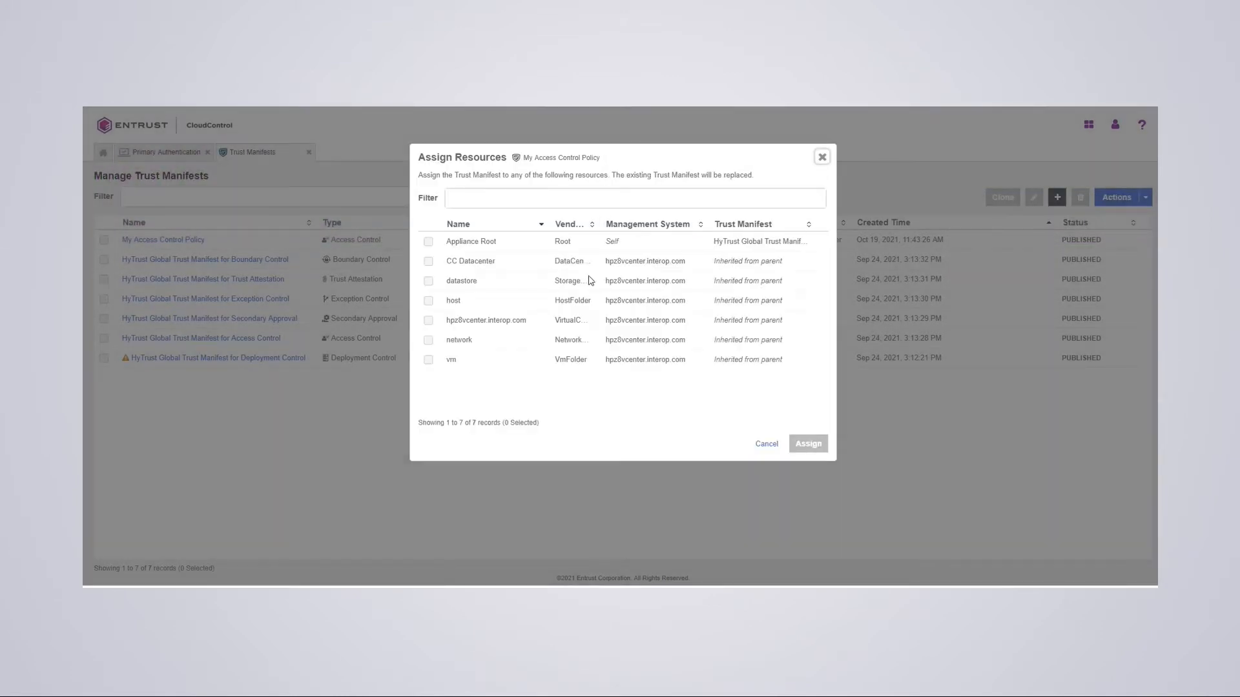
{"action": "left_click", "coordinate": [428, 301]}
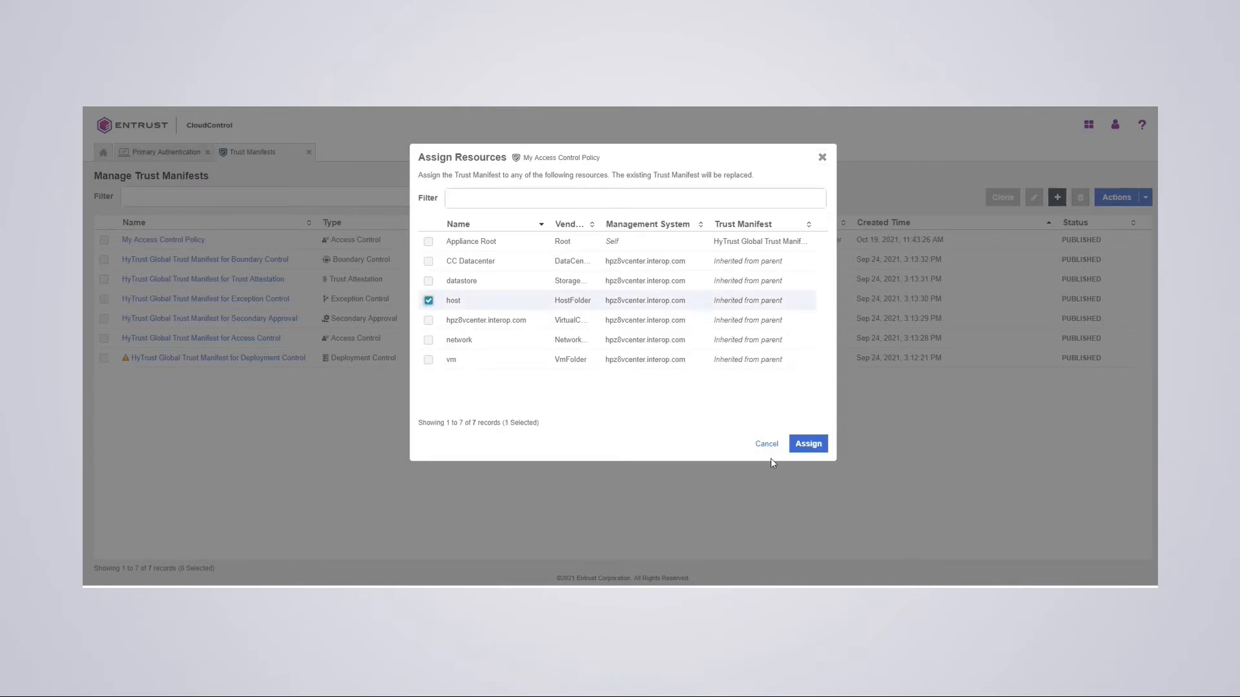
{"action": "left_click", "coordinate": [813, 450]}
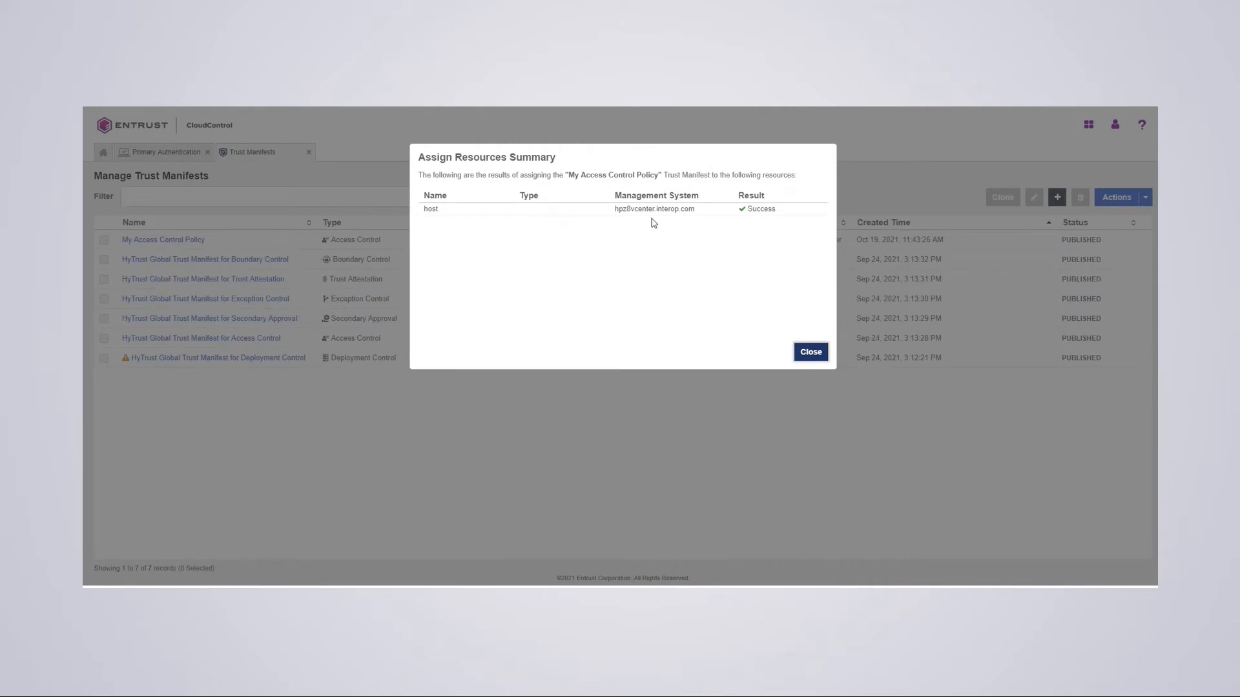
{"action": "left_click", "coordinate": [810, 353]}
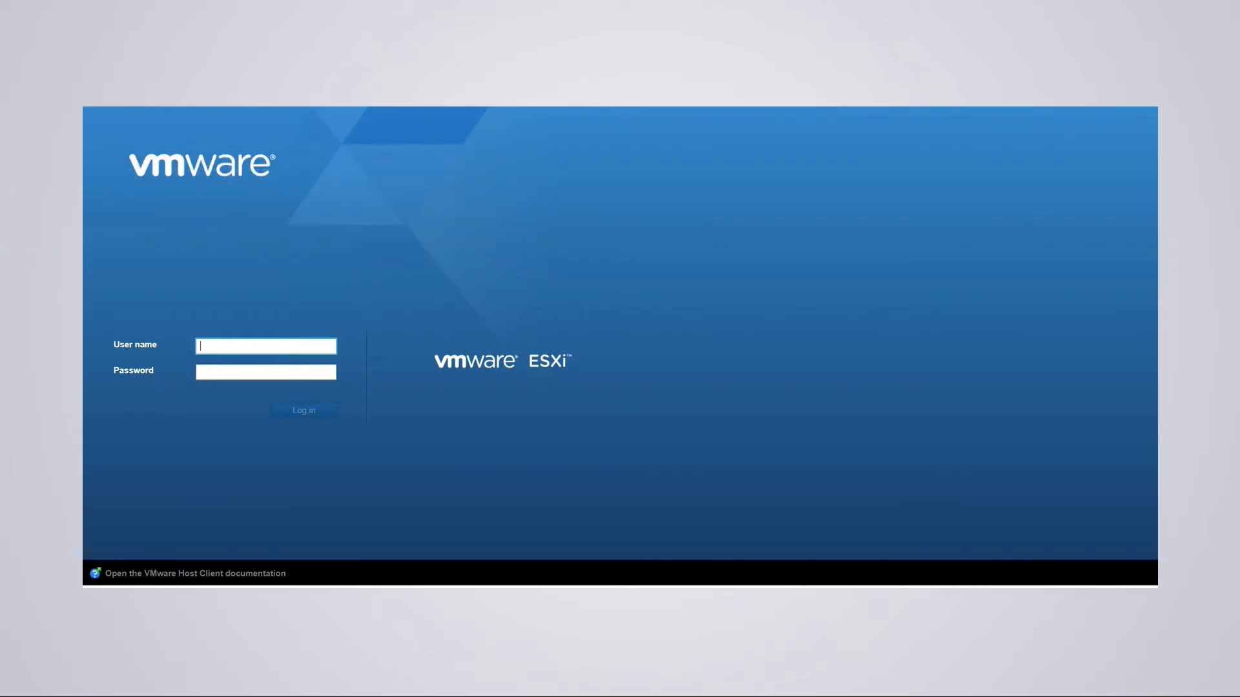
- Attempt ESXi logins as testuser2 and testuser3, which are denied permission
{"action": "type", "text": "test"}
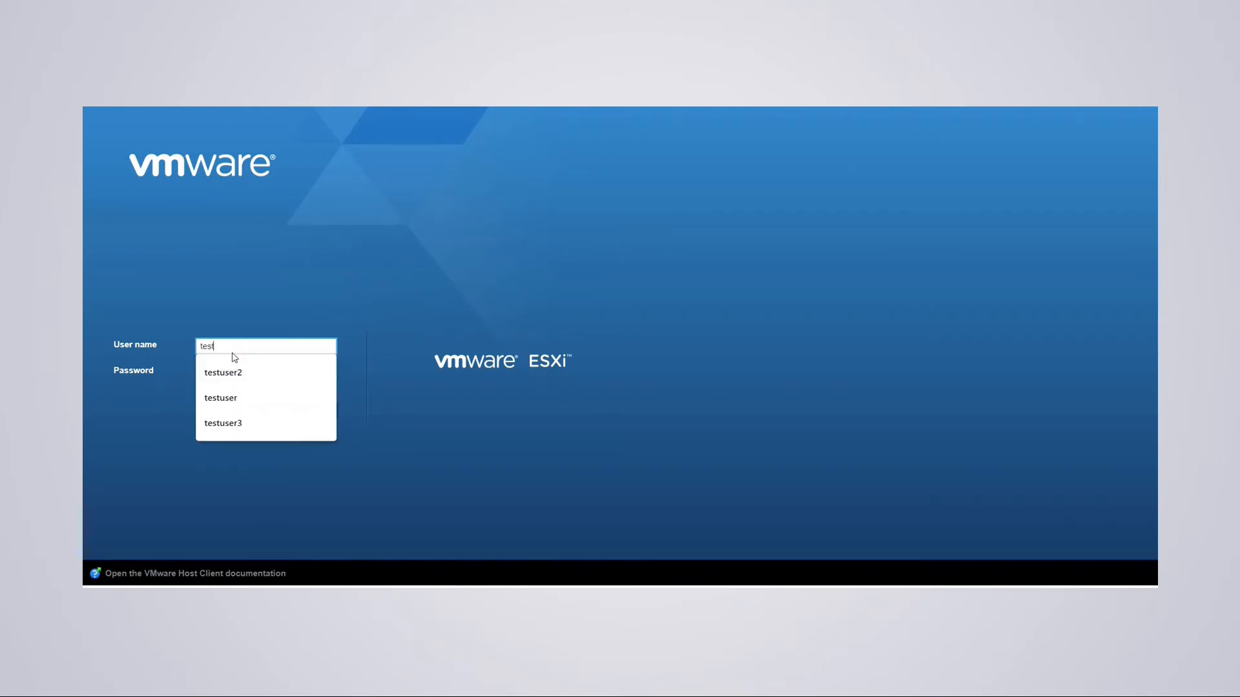
{"action": "type", "text": "user2"}
{"action": "key", "text": "Tab"}
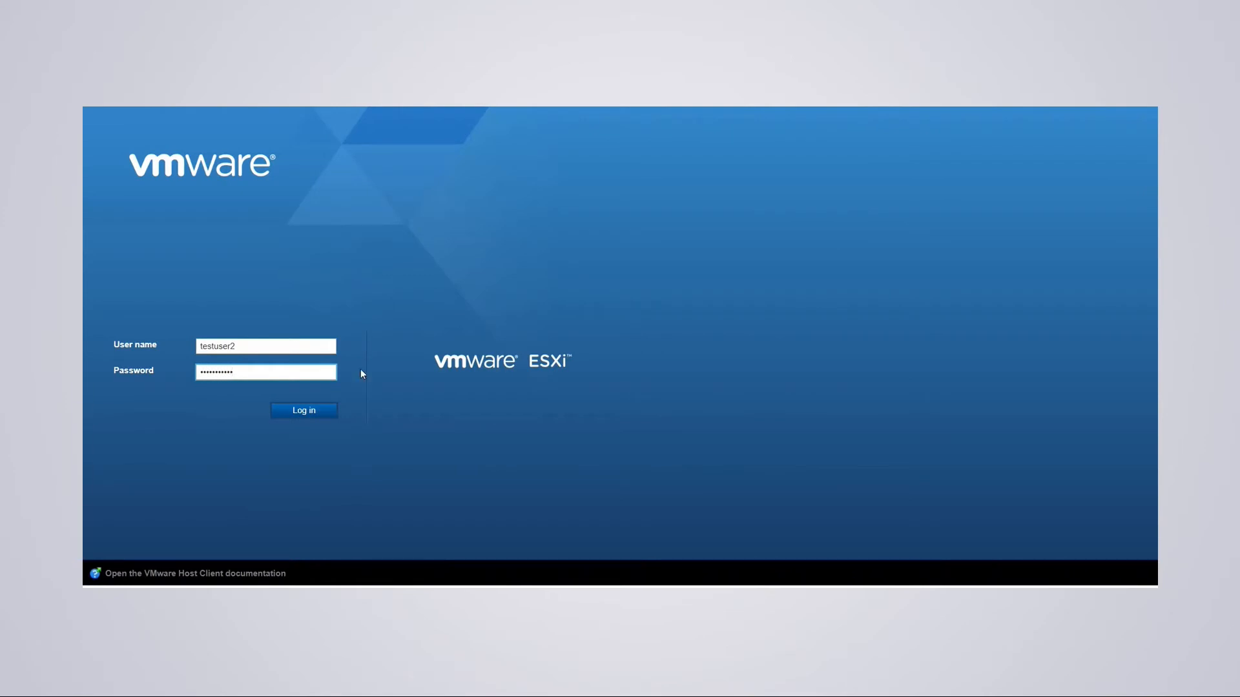
{"action": "left_click", "coordinate": [309, 414]}
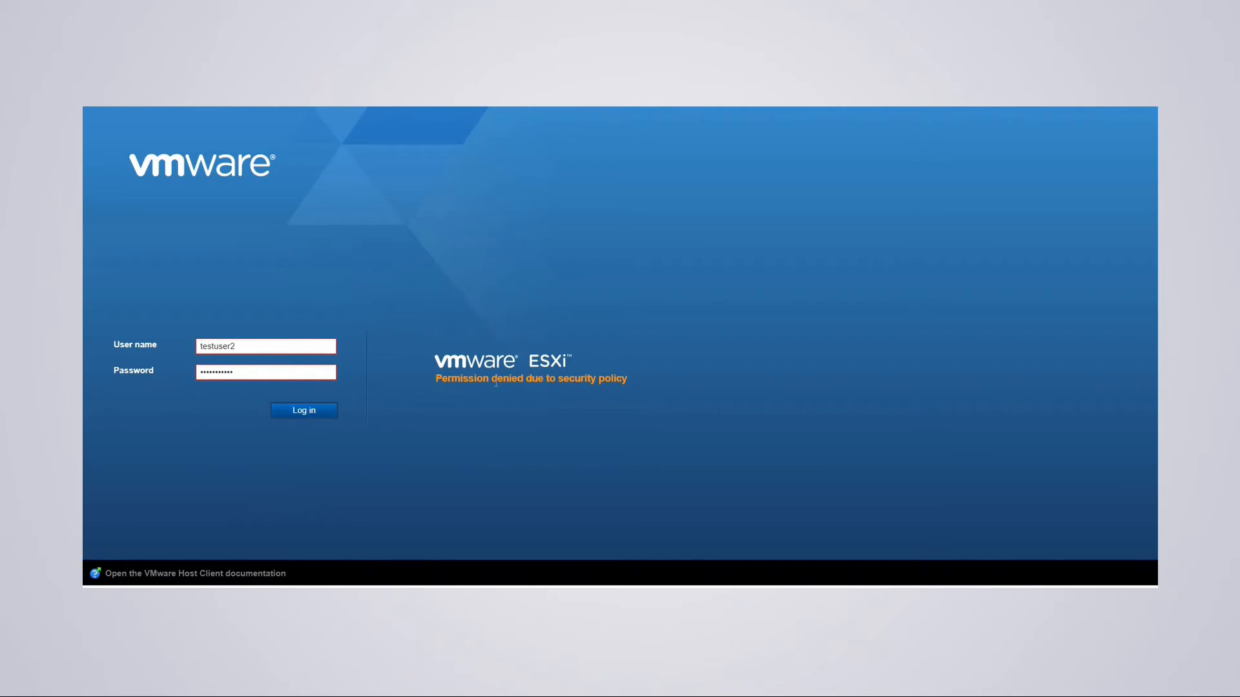
{"action": "left_click", "coordinate": [263, 352]}
{"action": "key", "text": "BackSpace"}
{"action": "type", "text": "3"}
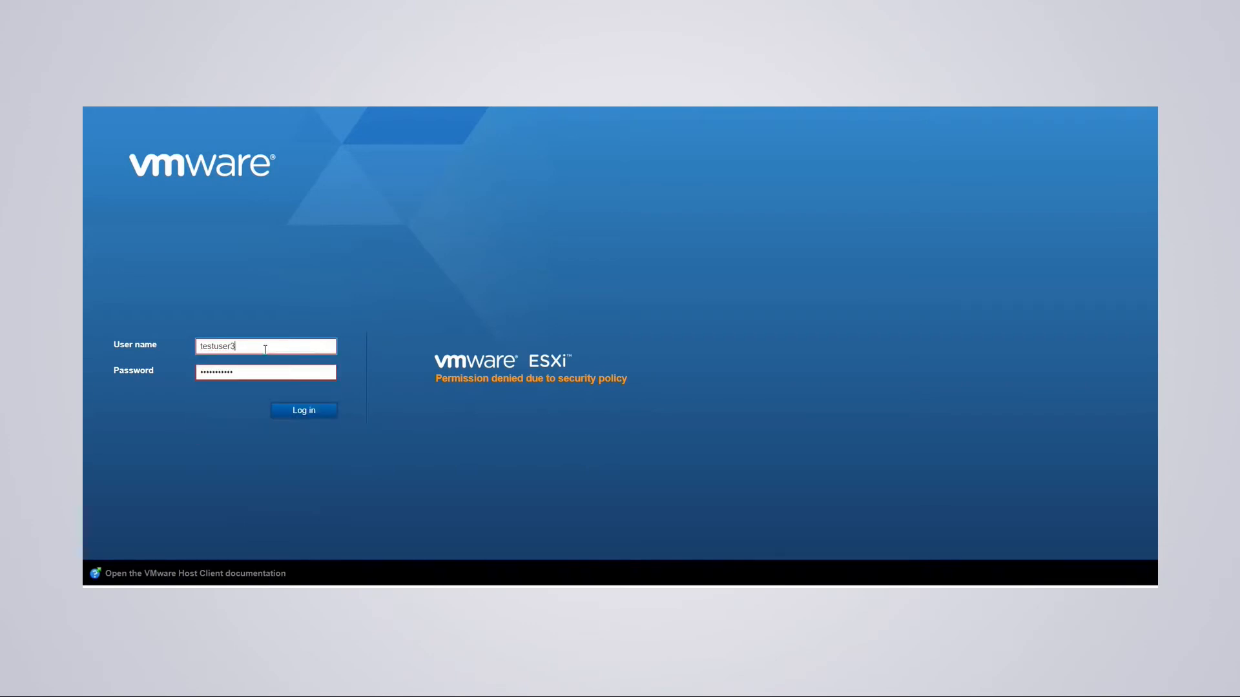
{"action": "left_click", "coordinate": [295, 412]}
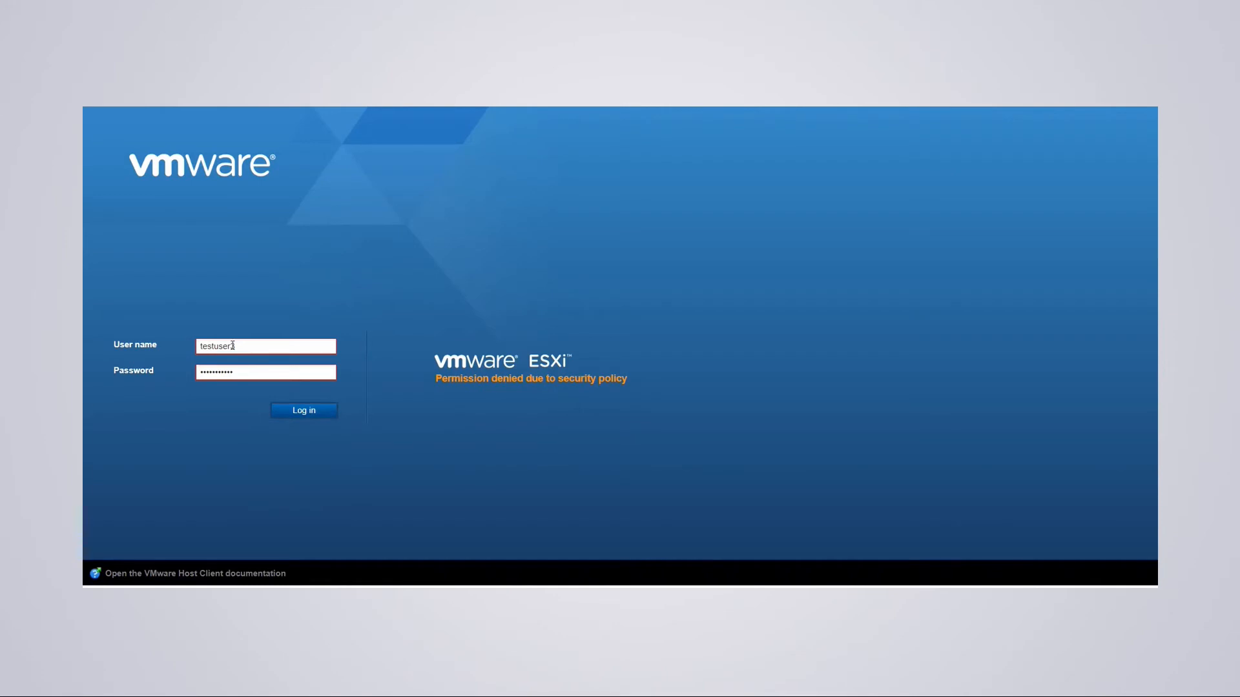
- Log in successfully as testuser, then log out of the host client
{"action": "left_click", "coordinate": [243, 350]}
{"action": "key", "text": "BackSpace"}
{"action": "left_click", "coordinate": [279, 481]}
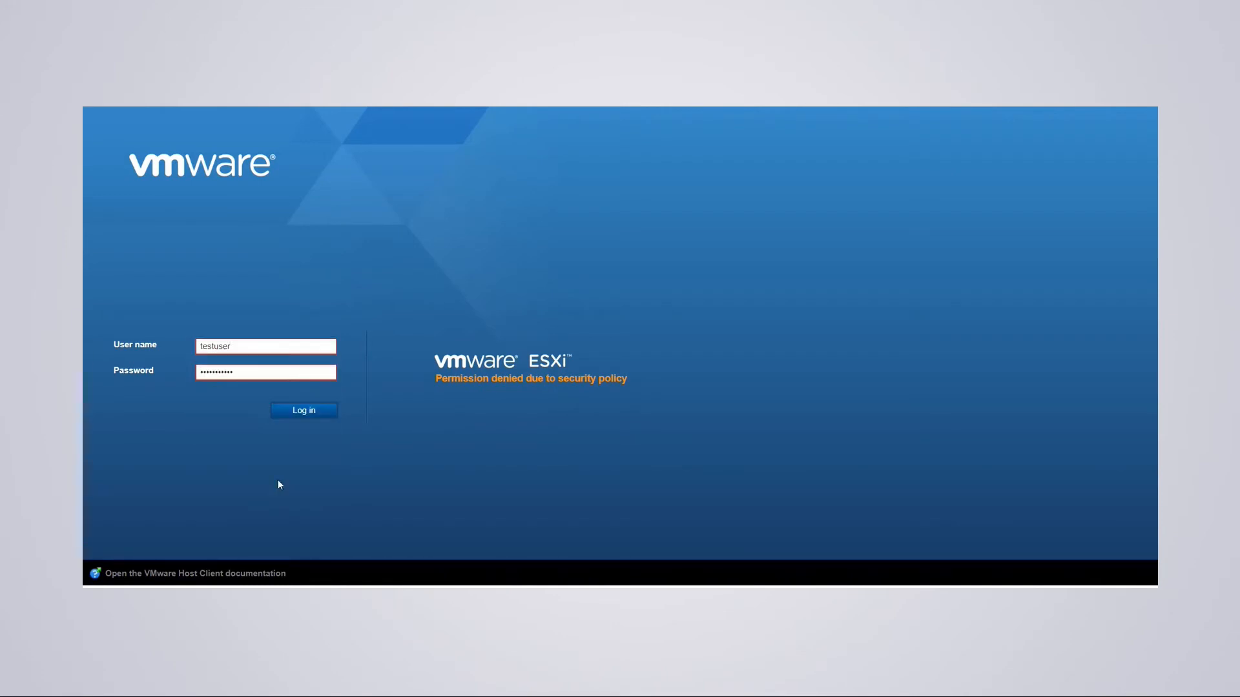
{"action": "left_click", "coordinate": [296, 412]}
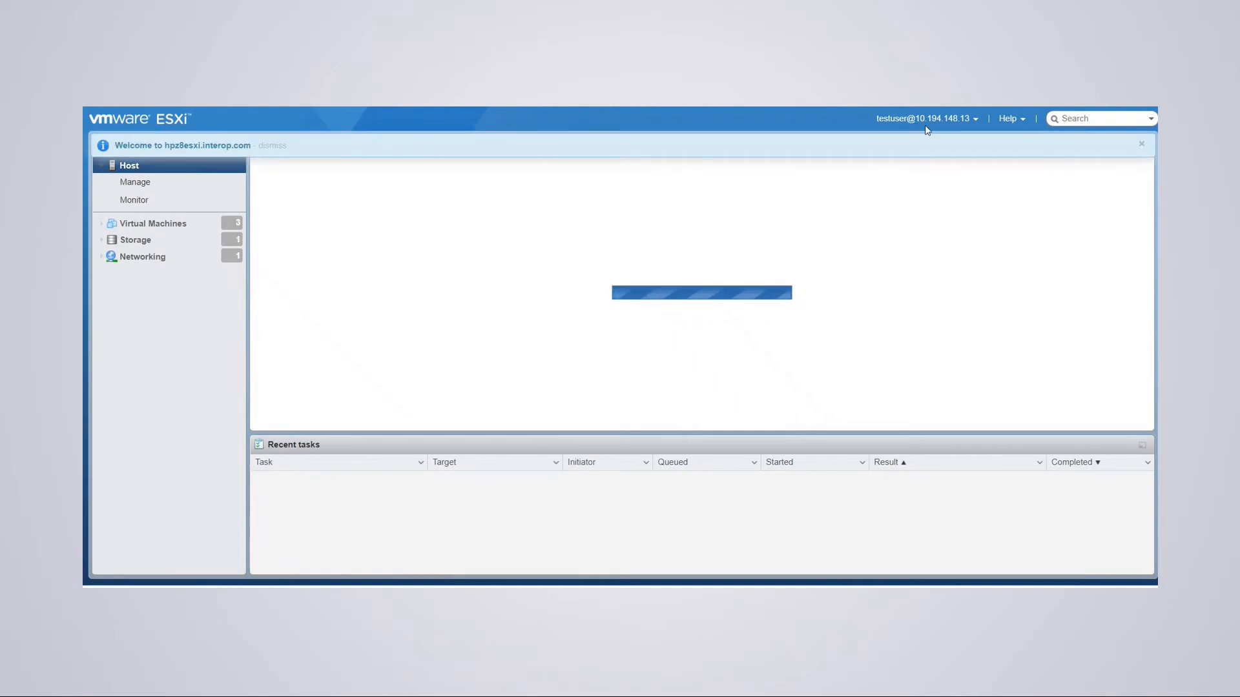
{"action": "left_click", "coordinate": [974, 118]}
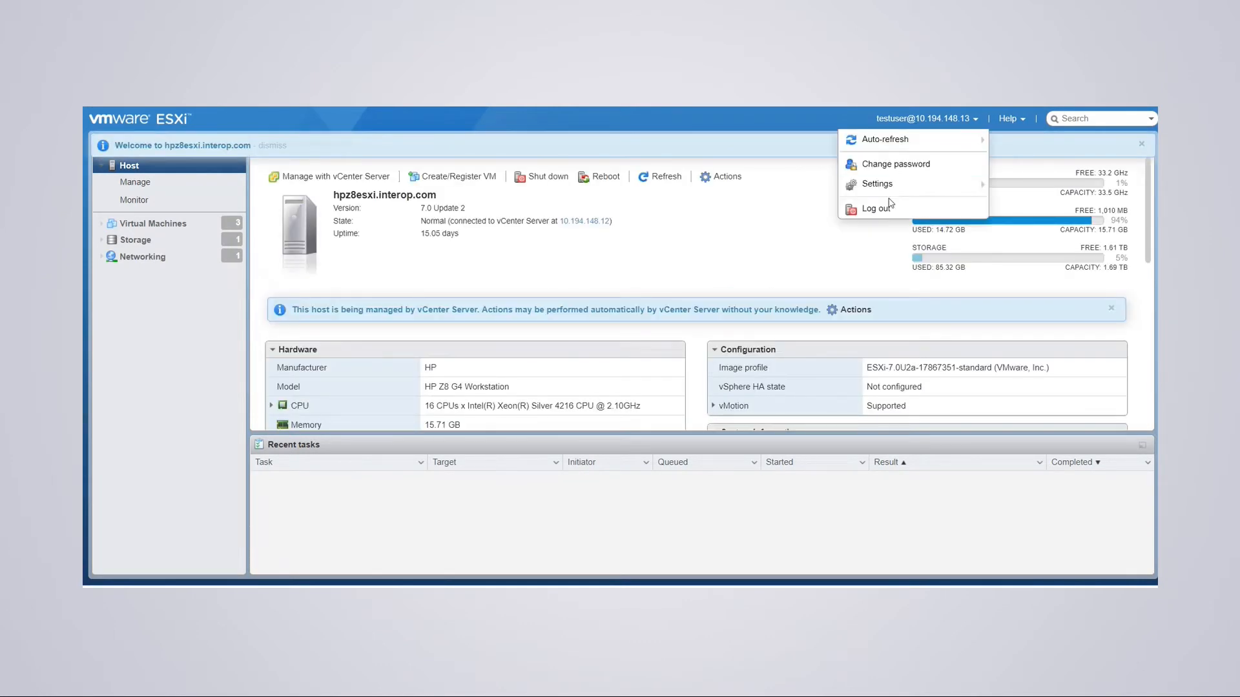
{"action": "left_click", "coordinate": [869, 208]}
- Log in as superadminuser with the account password, then log out again
{"action": "left_click", "coordinate": [234, 345]}
{"action": "type", "text": "supe"}
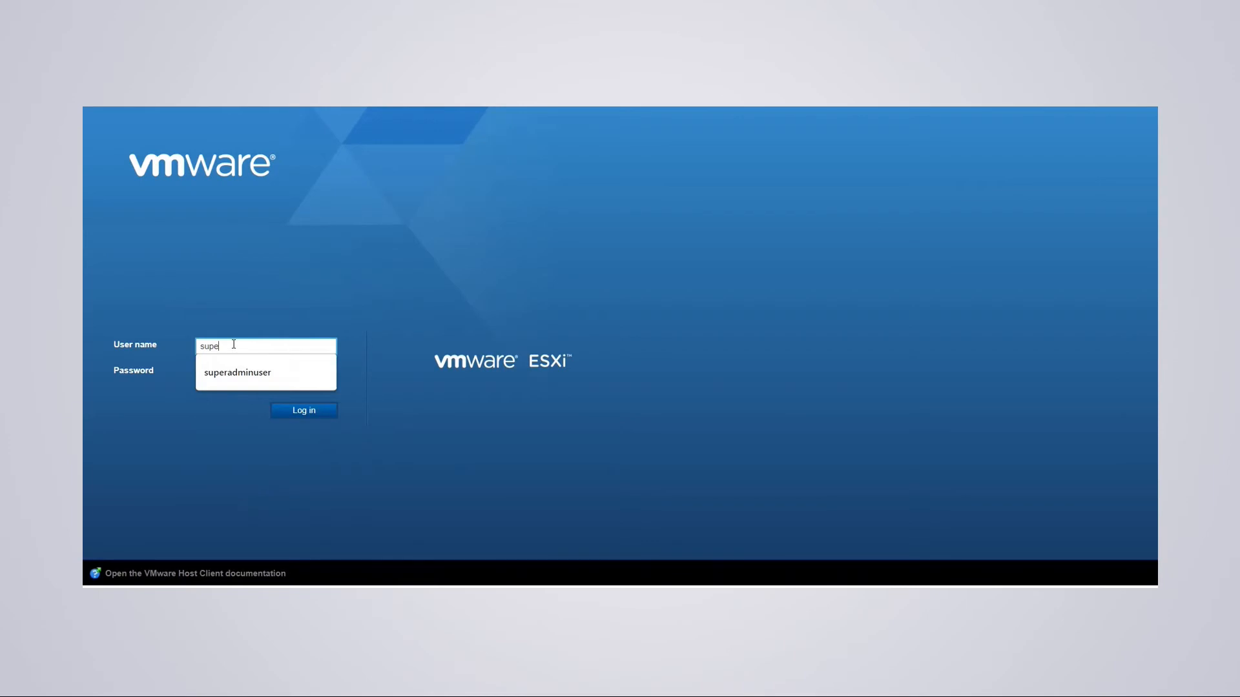
{"action": "type", "text": "radminnuser"}
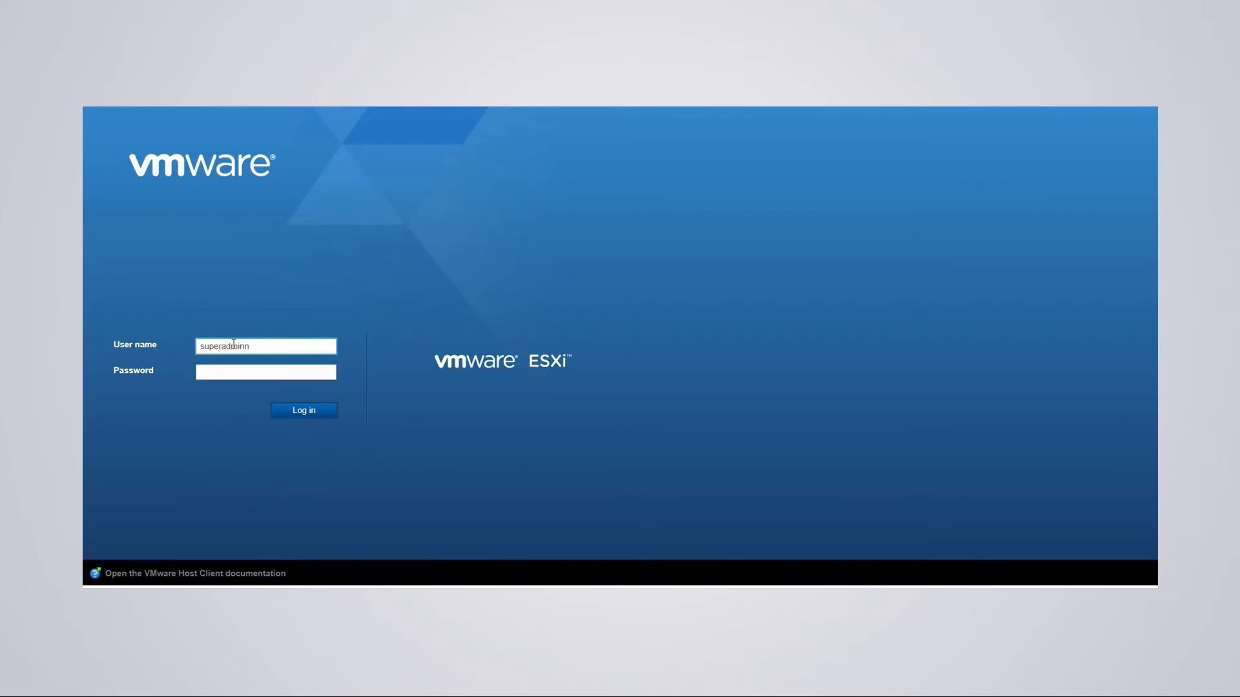
{"action": "key", "text": "Tab"}
{"action": "type", "text": "*********"}
{"action": "left_click", "coordinate": [301, 410]}
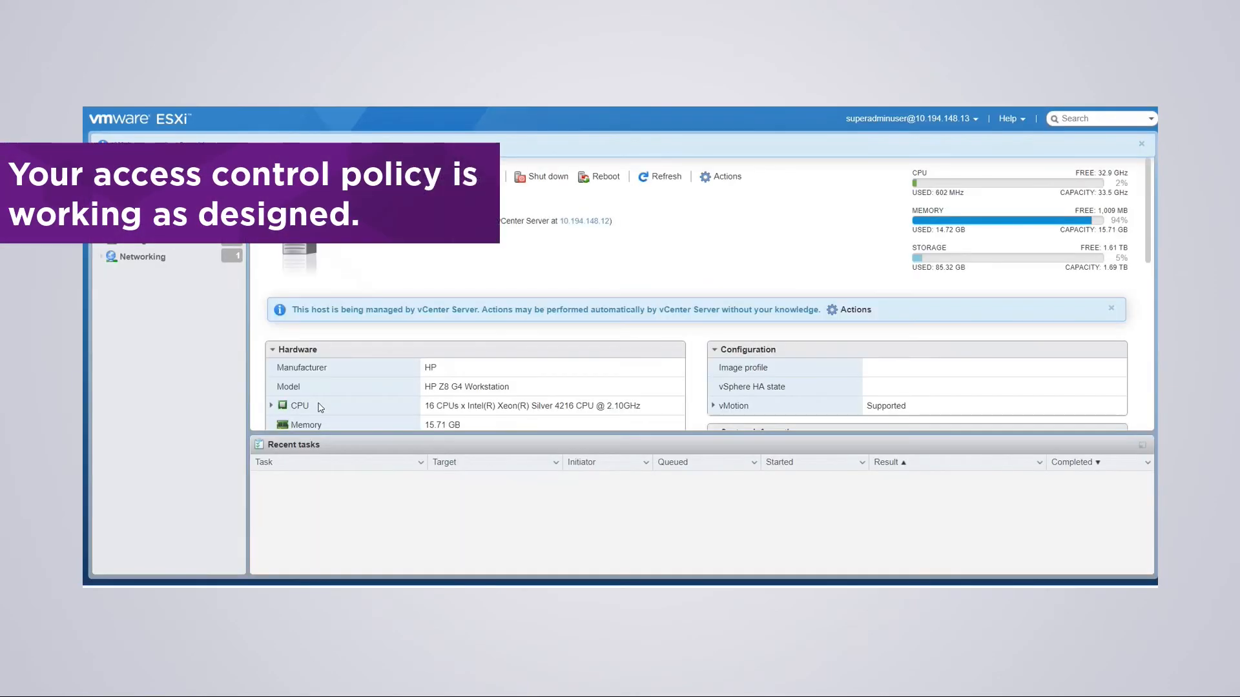
{"action": "left_click", "coordinate": [974, 119]}
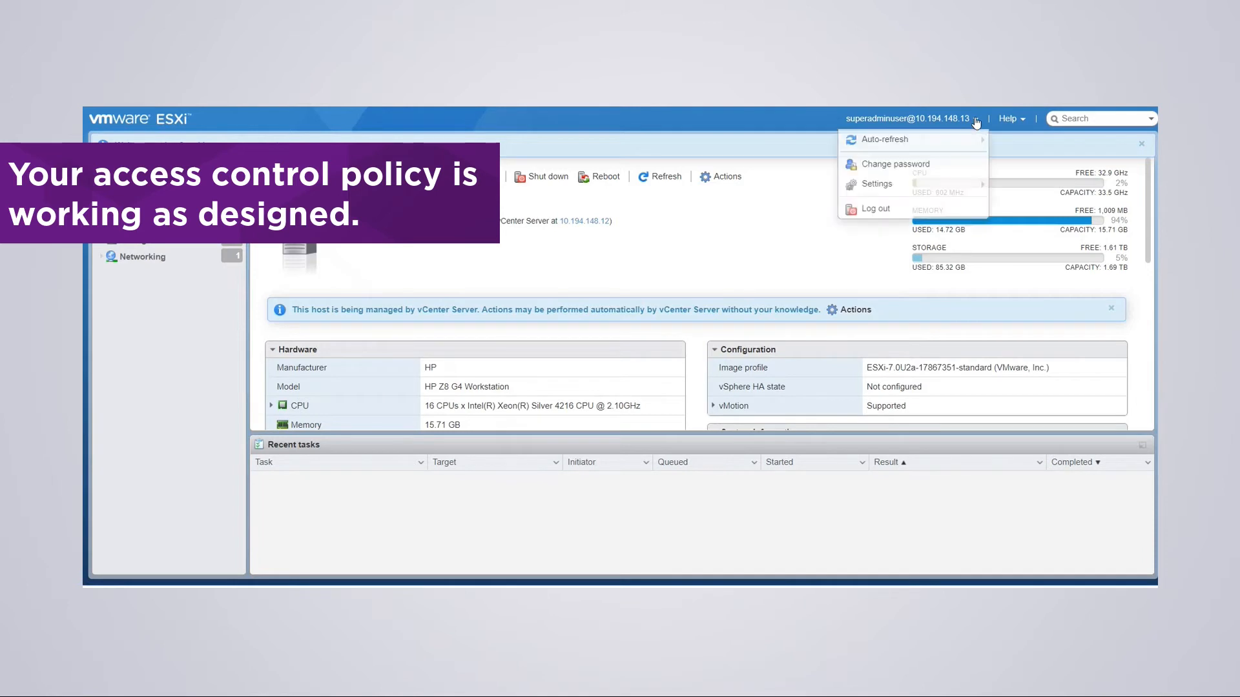
{"action": "left_click", "coordinate": [888, 216]}
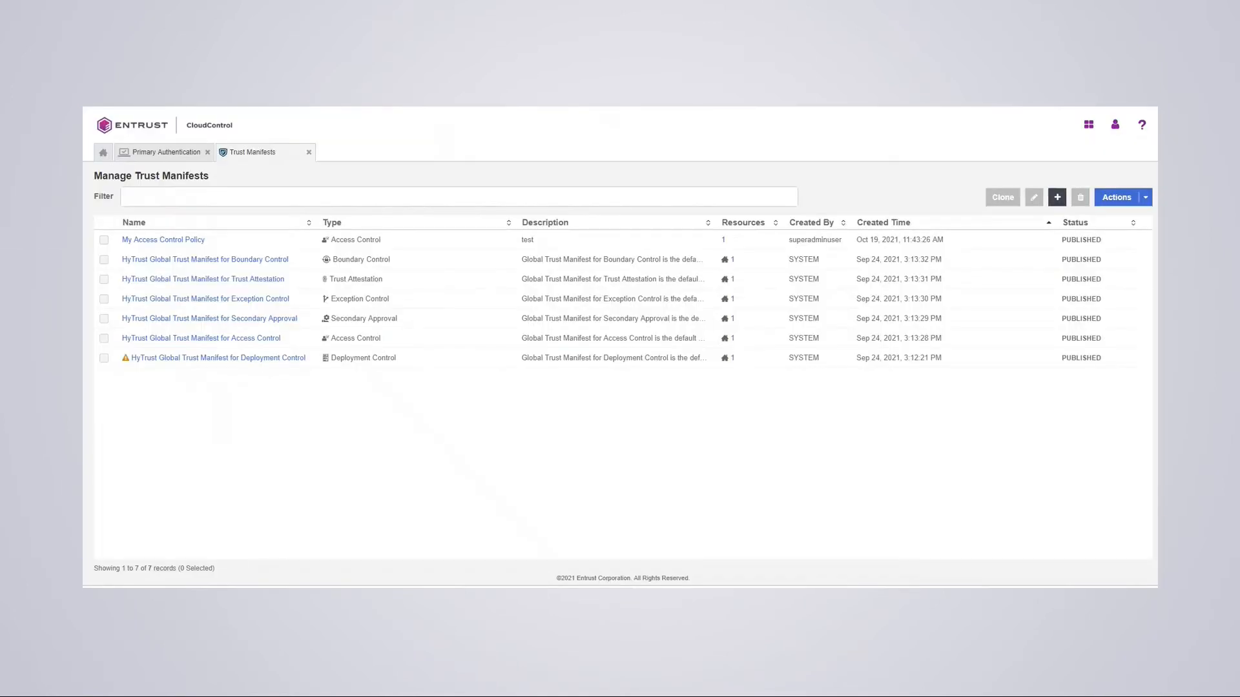
- Go from the home page to Security > Log Analysis and scan the log entries
{"action": "left_click", "coordinate": [103, 152]}
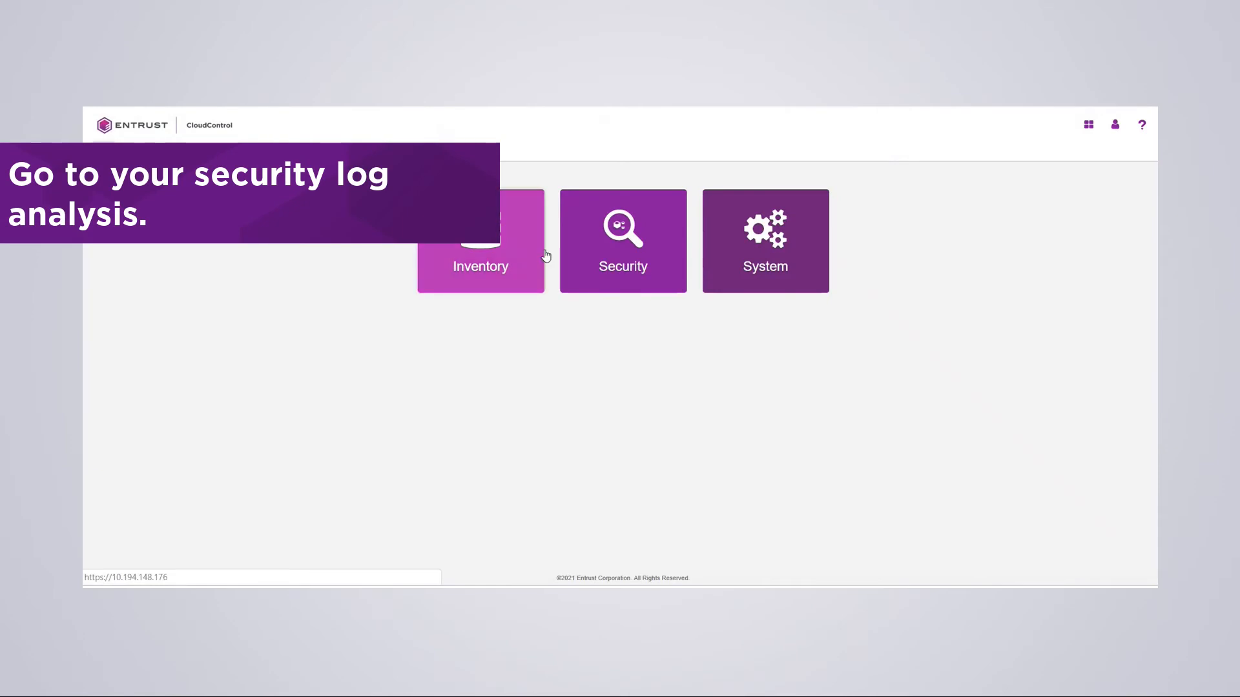
{"action": "left_click", "coordinate": [614, 244]}
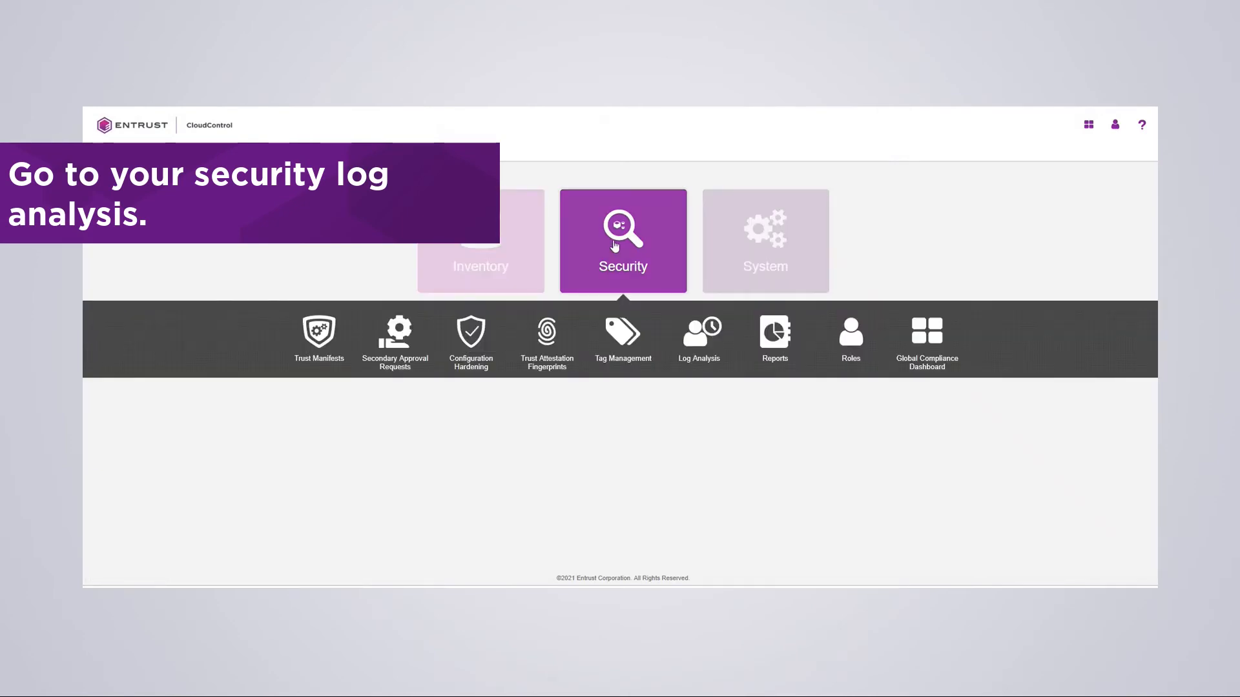
{"action": "left_click", "coordinate": [699, 330]}
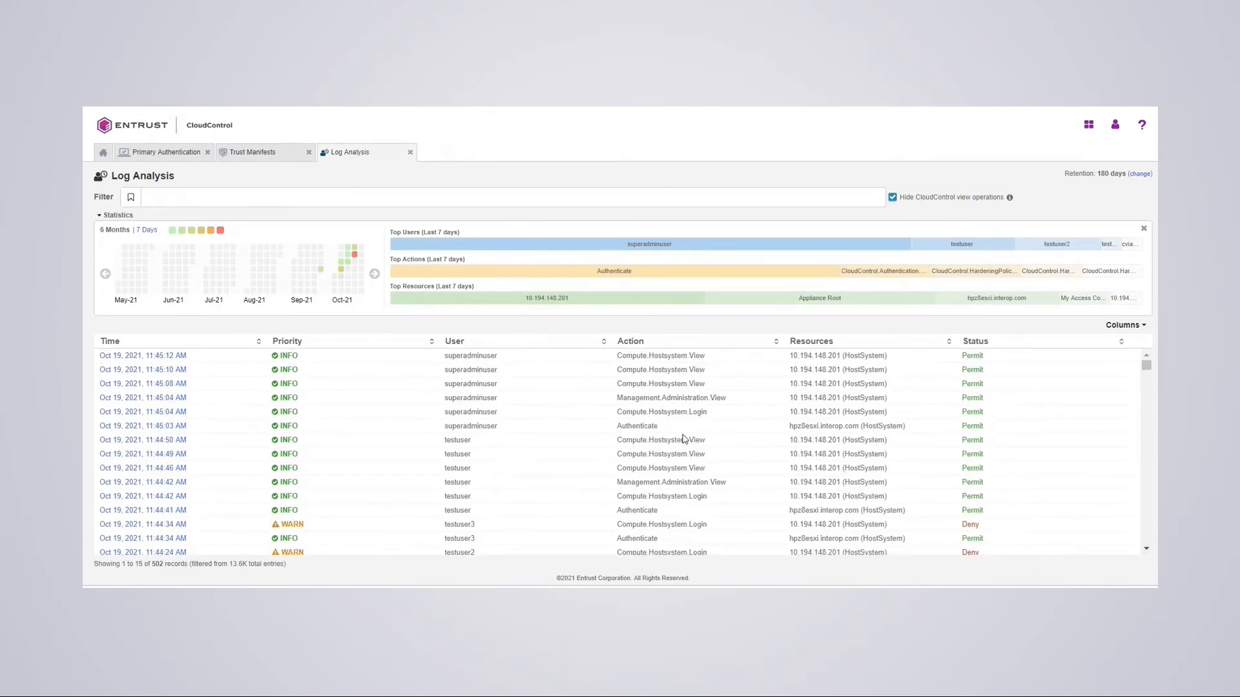
{"action": "scroll", "coordinate": [680, 442], "scroll_direction": "down", "scroll_amount": 5}
{"action": "scroll", "coordinate": [681, 441], "scroll_direction": "up", "scroll_amount": 1}
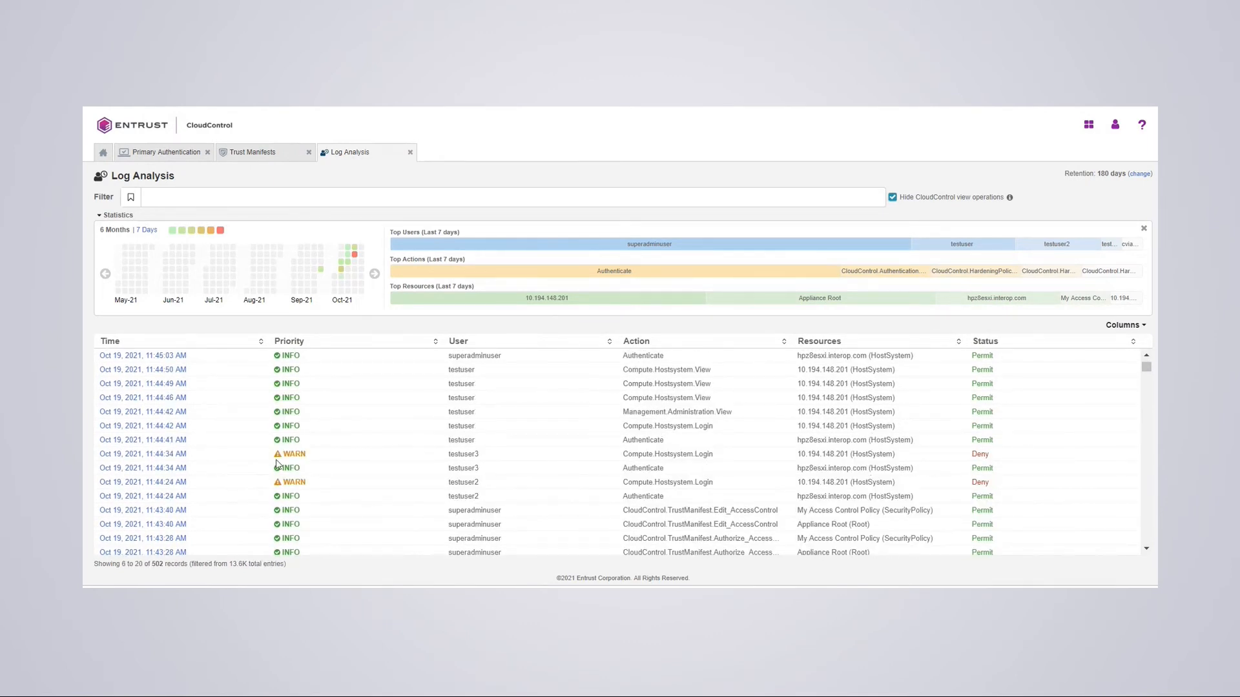
- Inspect details of the denied login, the most recent entry and the 11:45:12 AM entry
{"action": "left_click", "coordinate": [130, 455]}
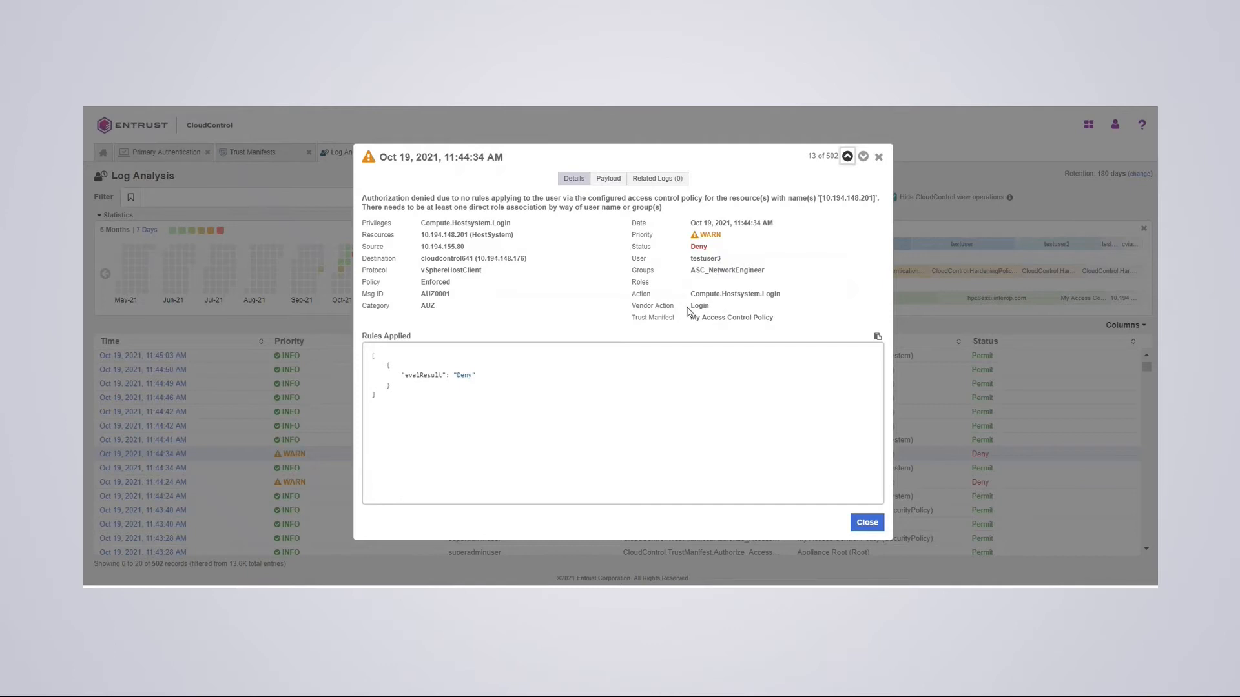
{"action": "left_click", "coordinate": [869, 522]}
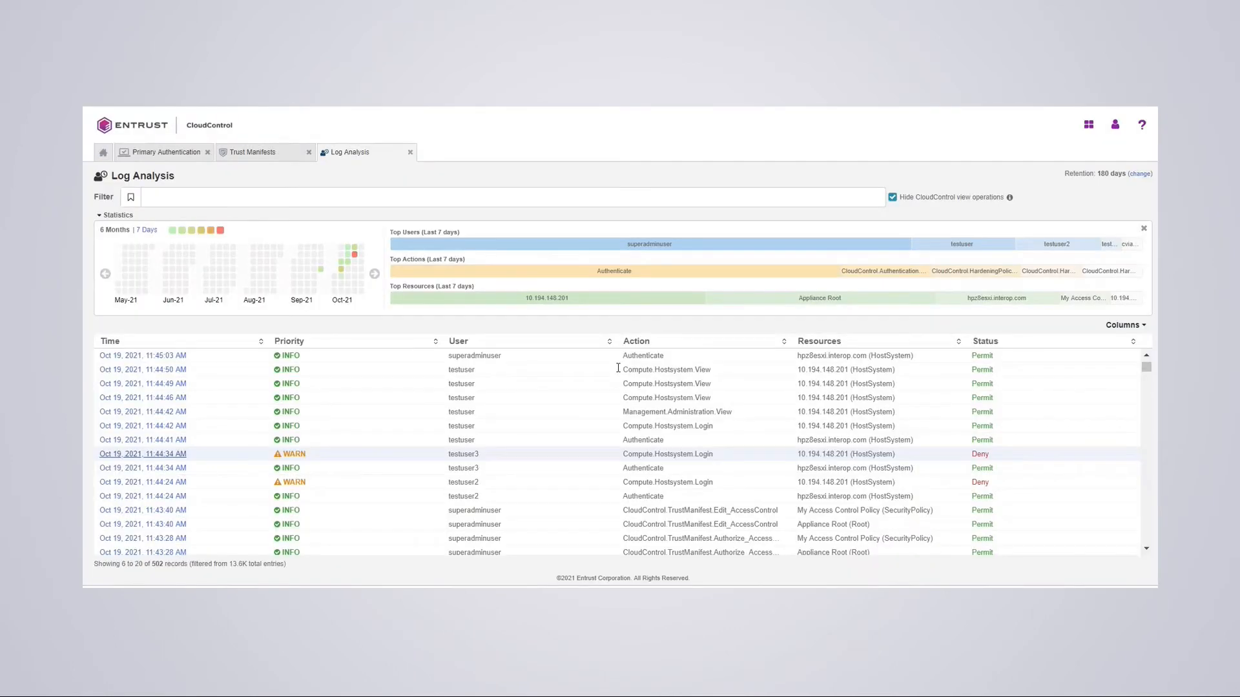
{"action": "left_click", "coordinate": [160, 356]}
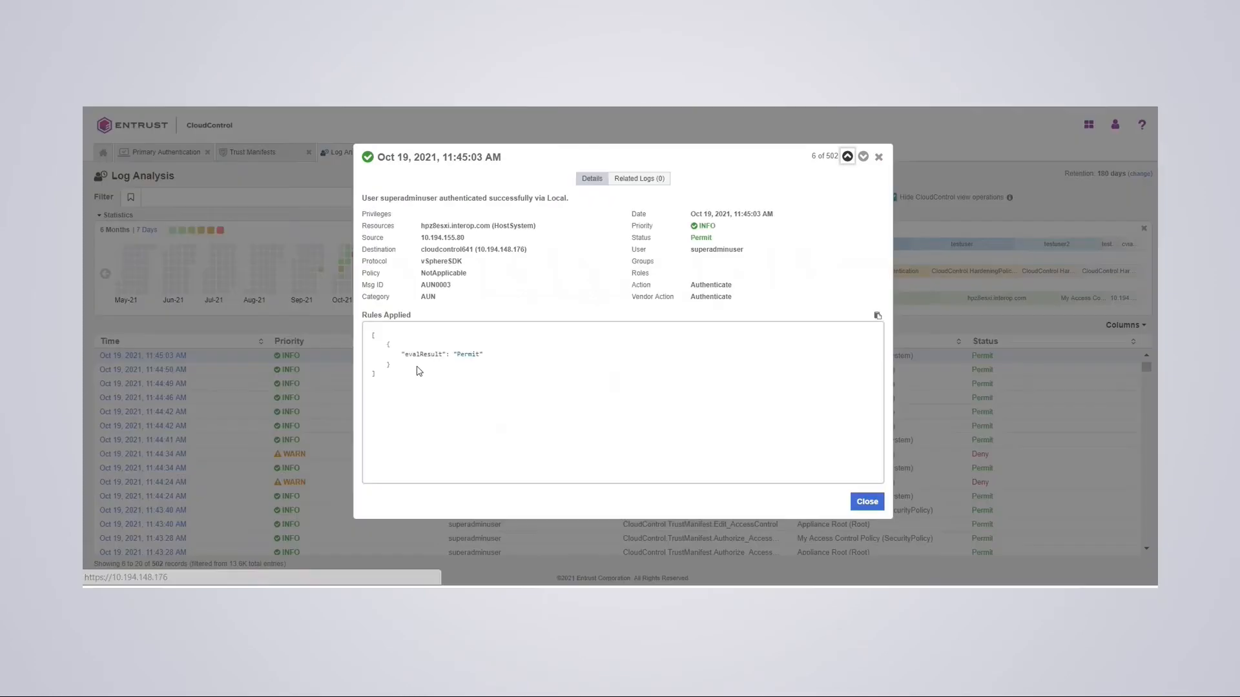
{"action": "left_click", "coordinate": [867, 502]}
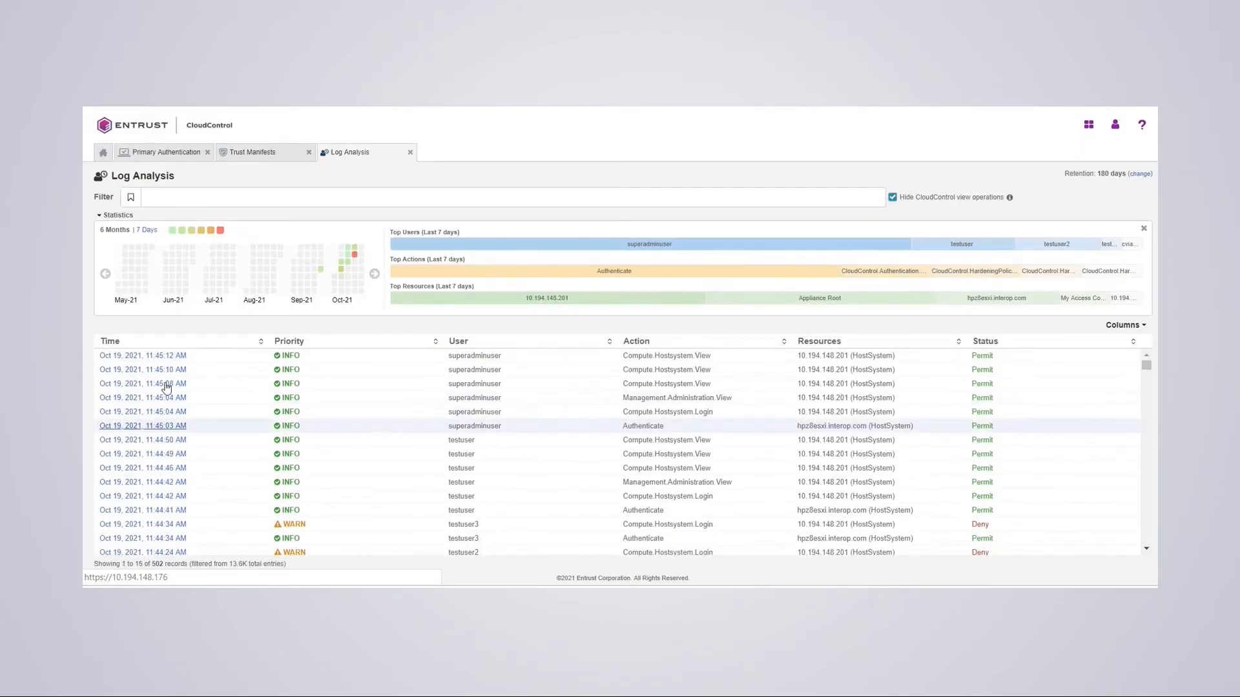
{"action": "left_click", "coordinate": [164, 356]}
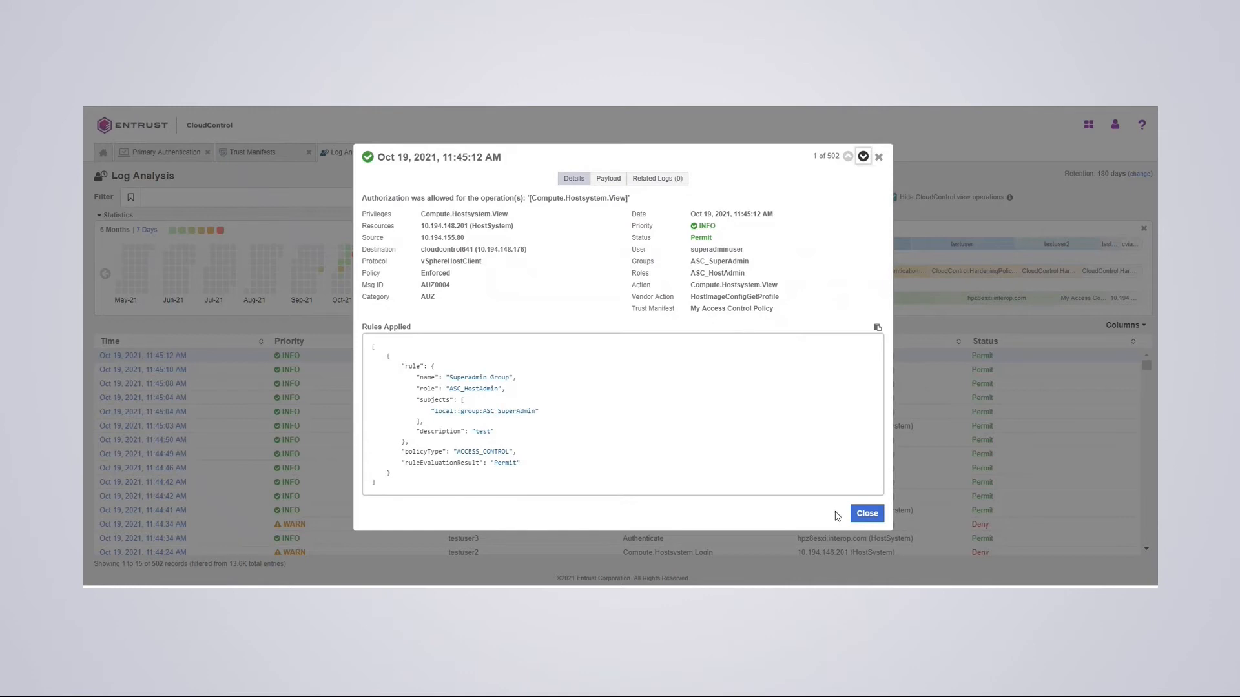
{"action": "left_click", "coordinate": [869, 515]}
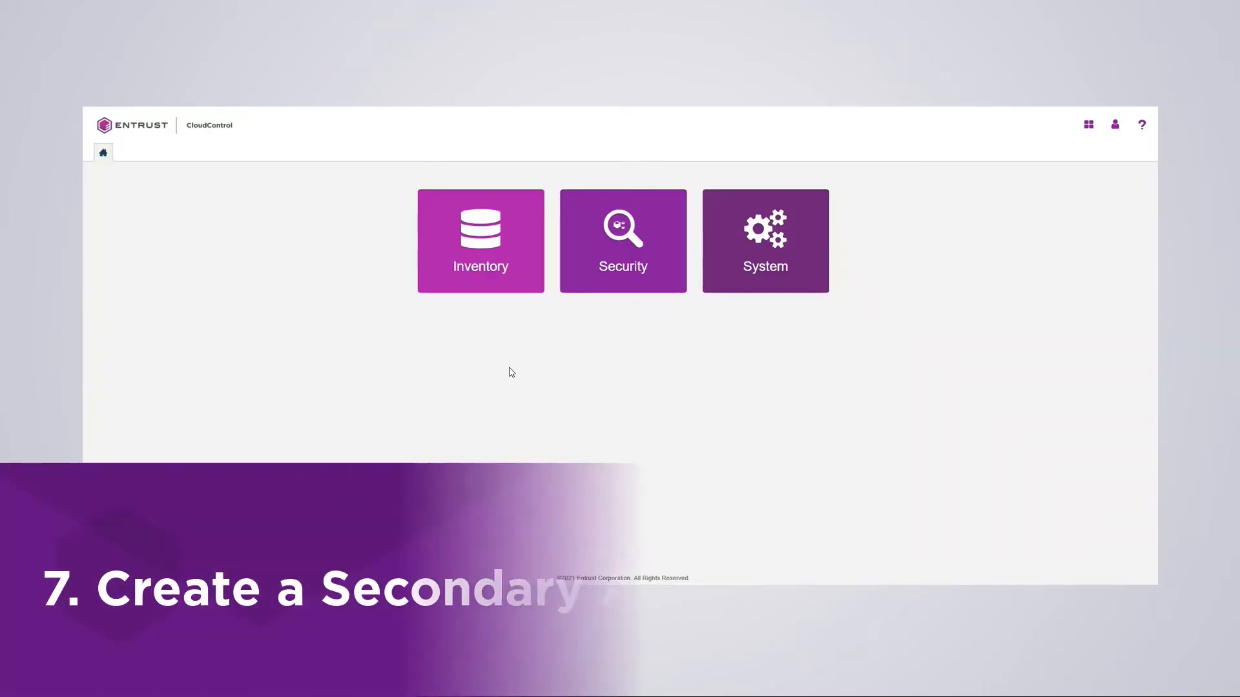
- Create manifest 'My Secondary Approval Policy', described 'test secondary approval', with type Secondary Approval
{"action": "left_click", "coordinate": [606, 261]}
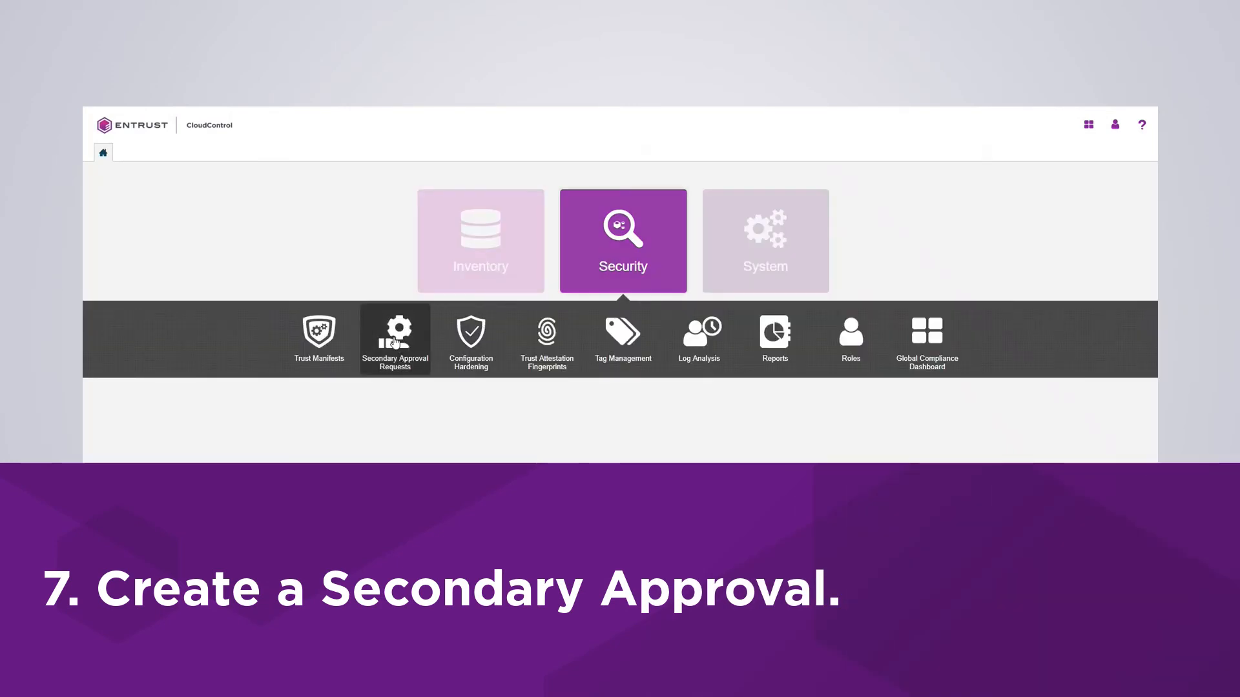
{"action": "left_click", "coordinate": [315, 339]}
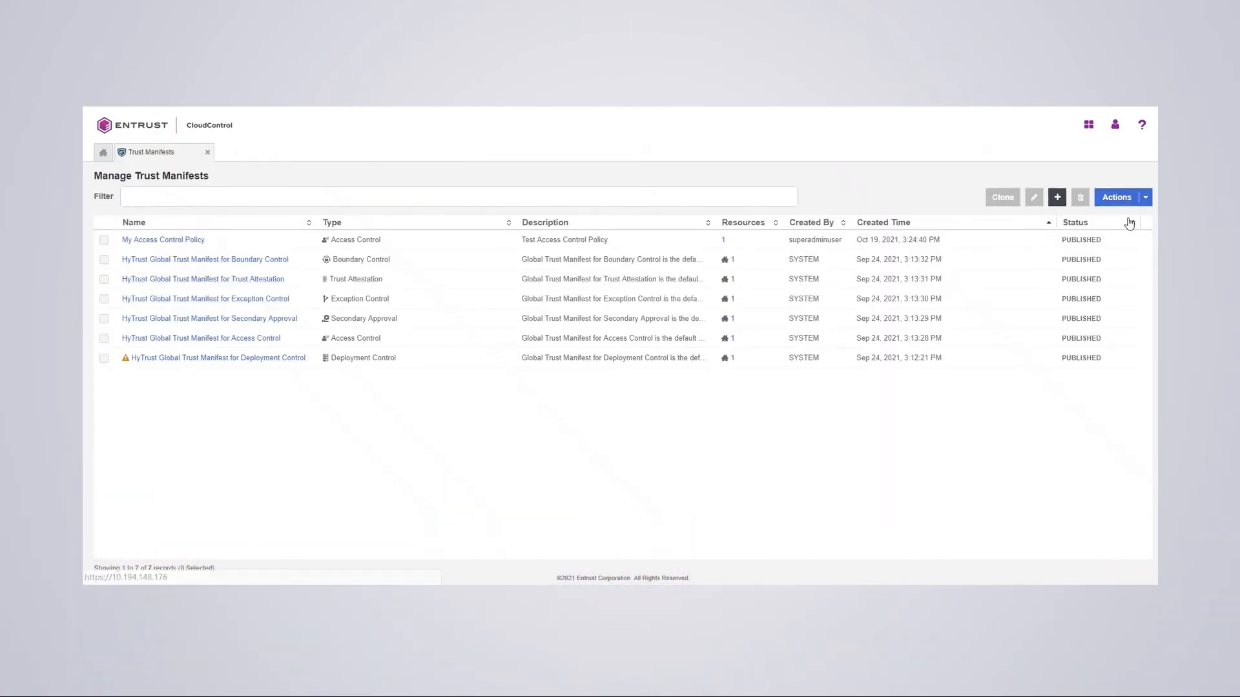
{"action": "left_click", "coordinate": [1057, 198]}
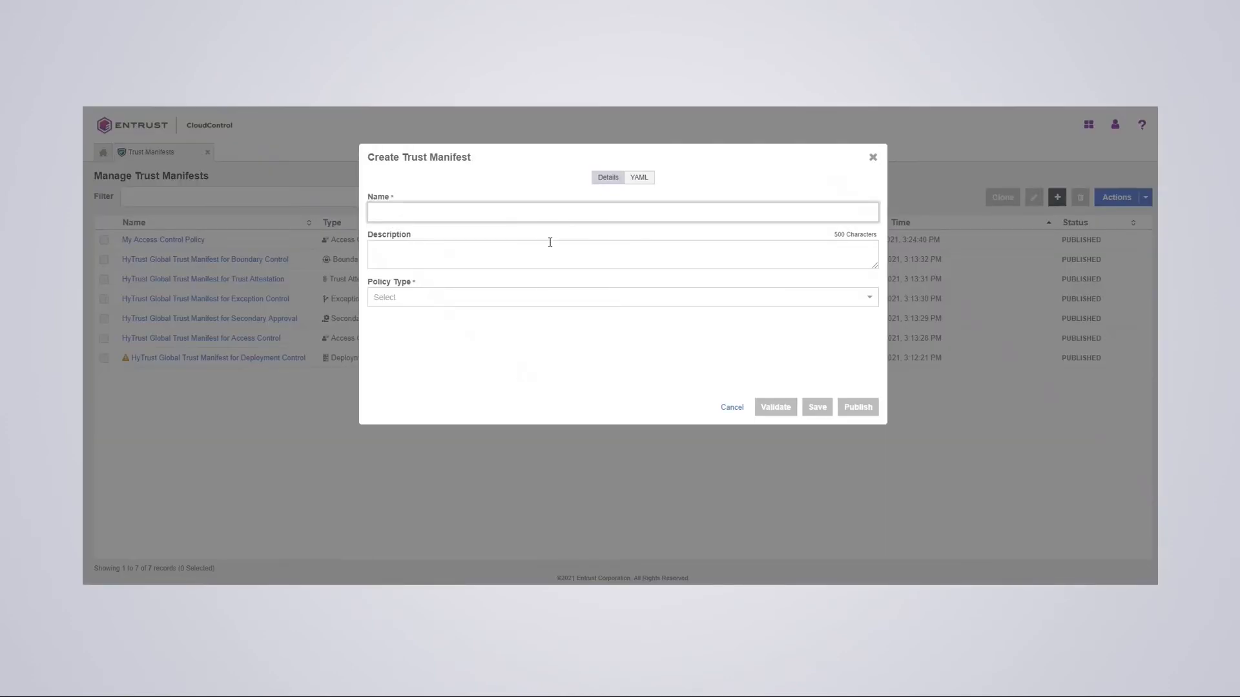
{"action": "type", "text": "My Secondary Approval Policy"}
{"action": "left_click", "coordinate": [551, 243]}
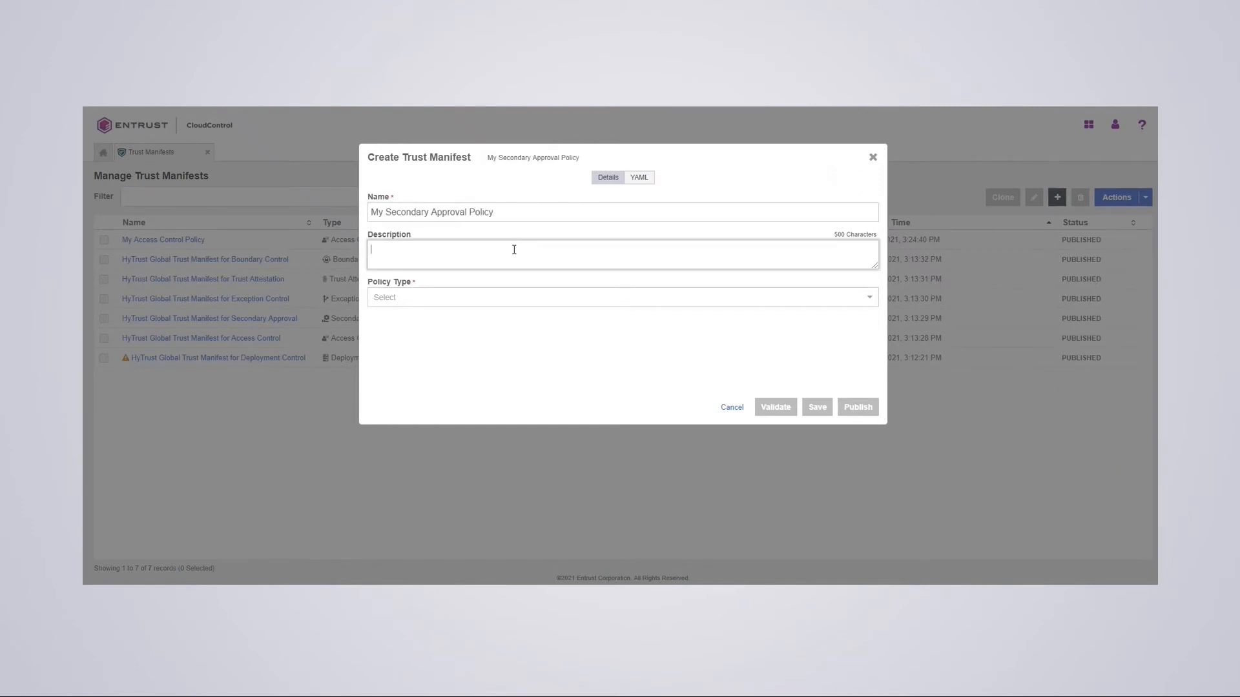
{"action": "type", "text": "test secondary arpproval"}
{"action": "left_click", "coordinate": [397, 298]}
{"action": "left_click", "coordinate": [397, 393]}
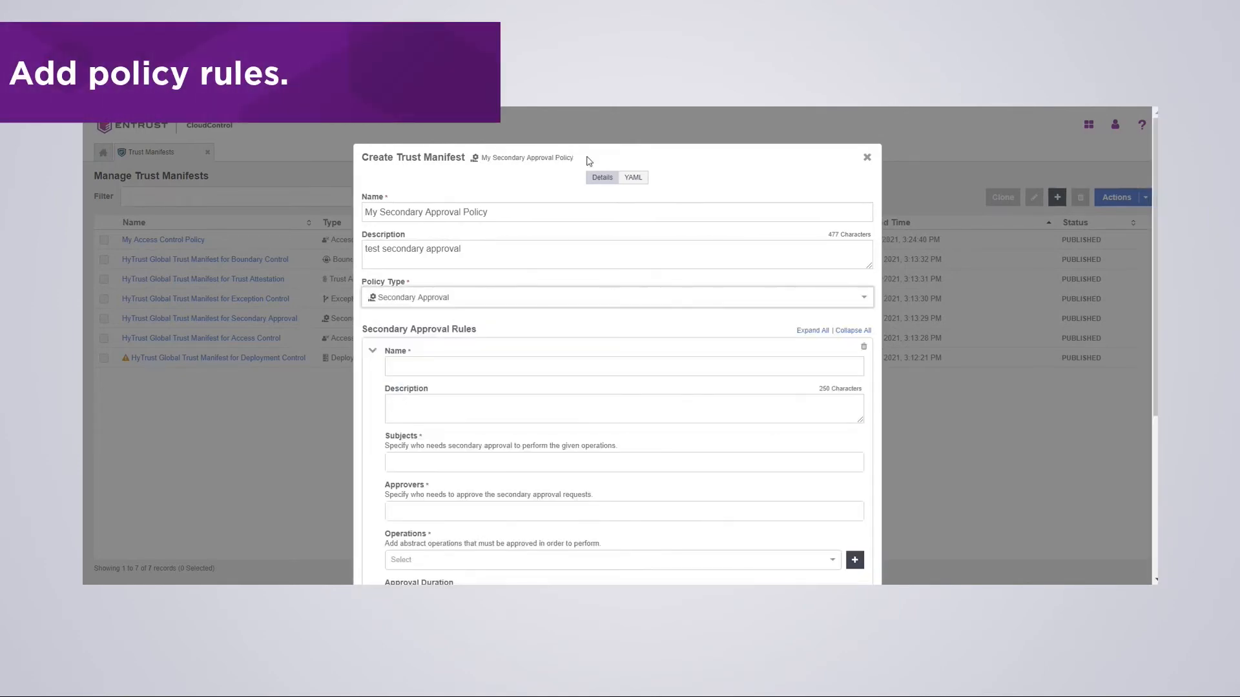
{"action": "left_click_drag", "start_coordinate": [590, 161], "coordinate": [554, 169]}
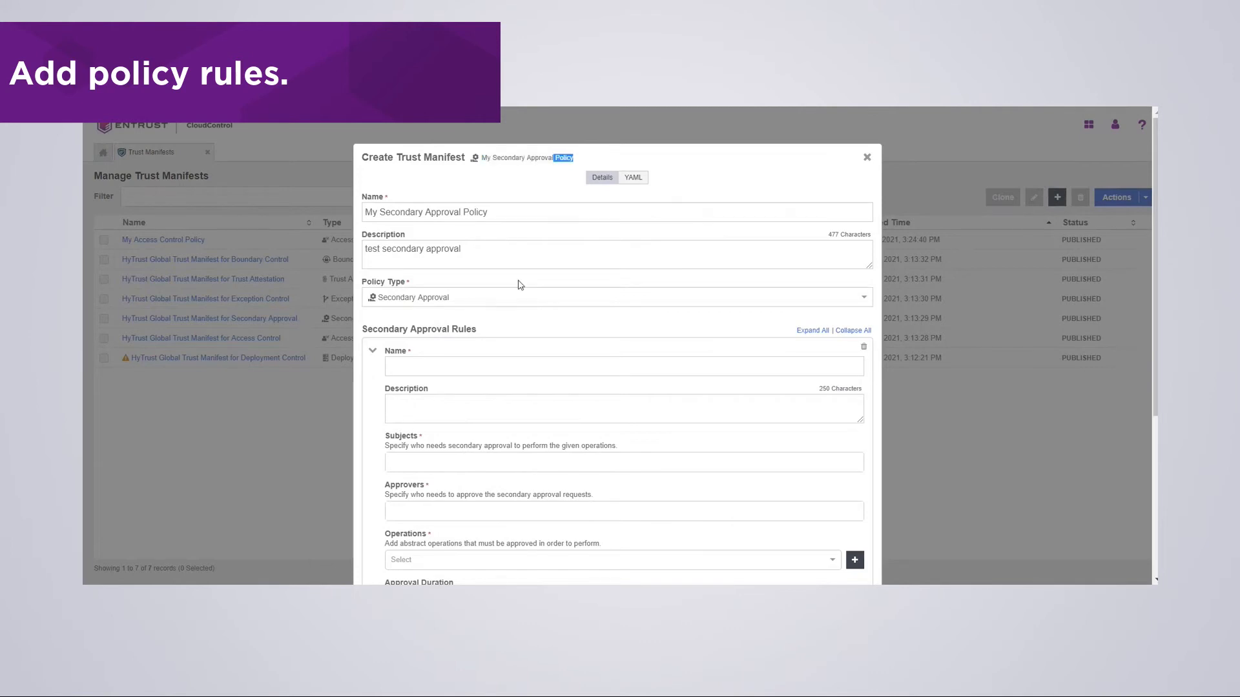
{"action": "left_click", "coordinate": [423, 365]}
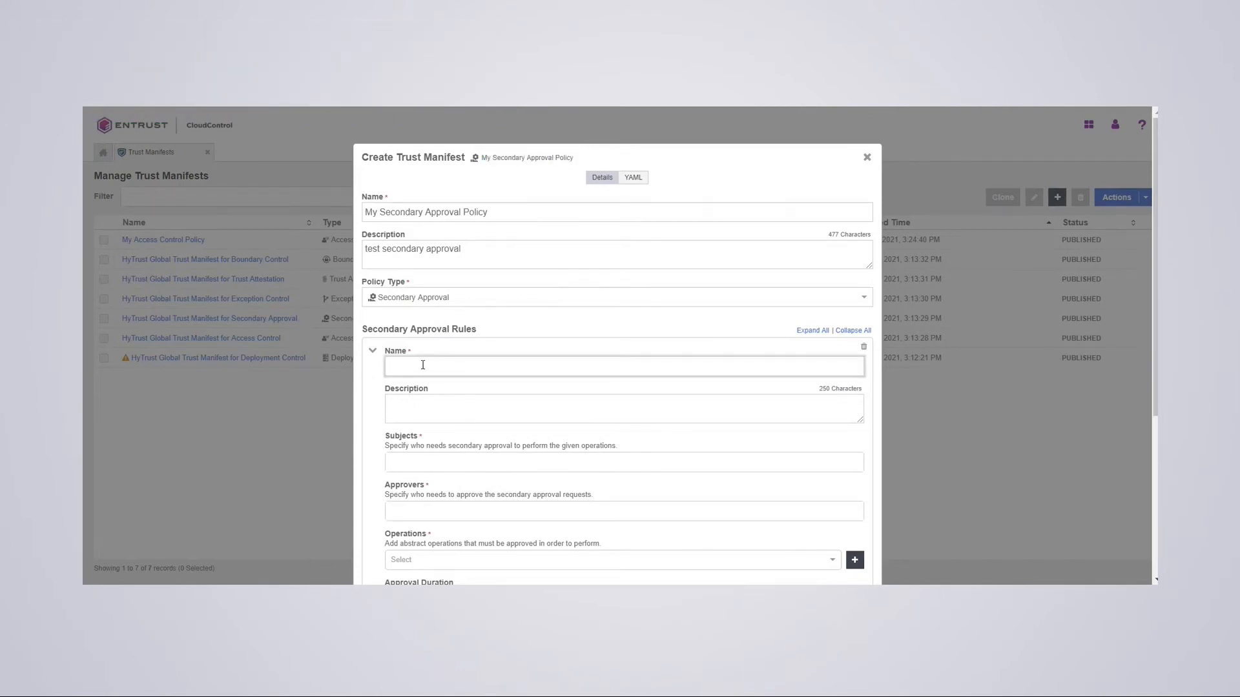
- Name the rule 'Secondary Approval Rule' (description 'test') and add testuser as its subject
{"action": "type", "text": "Secondary Approval Rule"}
{"action": "left_click", "coordinate": [424, 399]}
{"action": "type", "text": "test"}
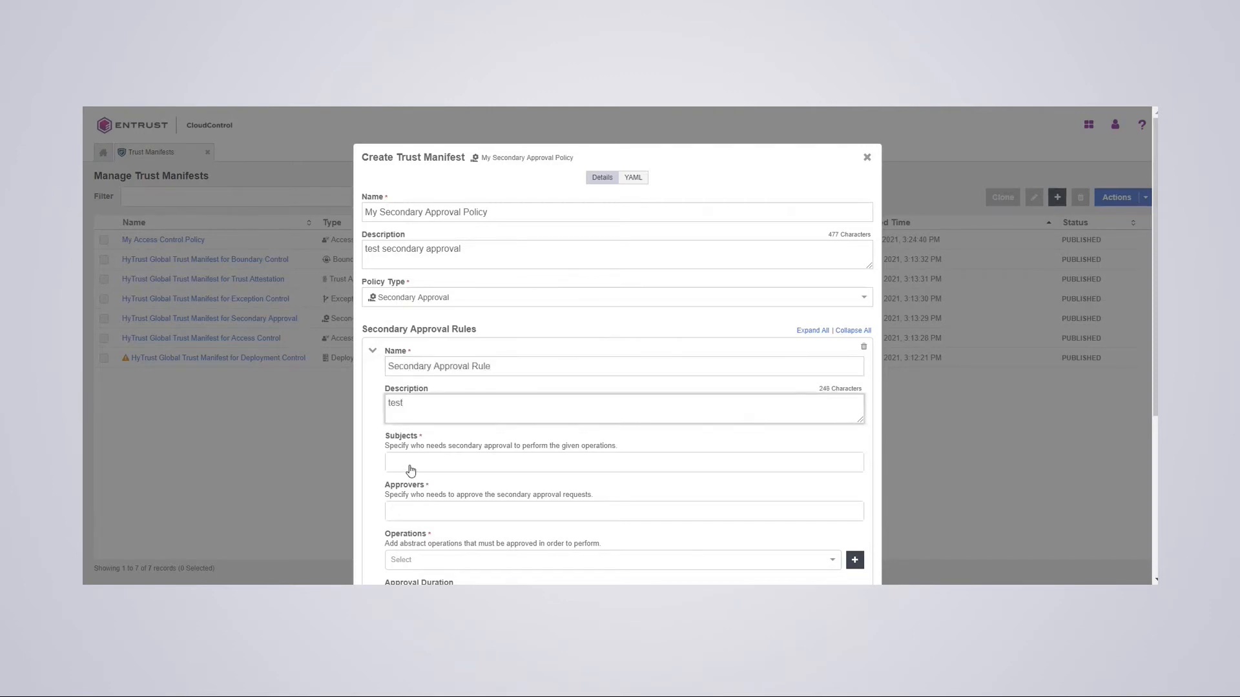
{"action": "left_click", "coordinate": [408, 464]}
{"action": "left_click", "coordinate": [554, 516]}
{"action": "left_click", "coordinate": [536, 495]}
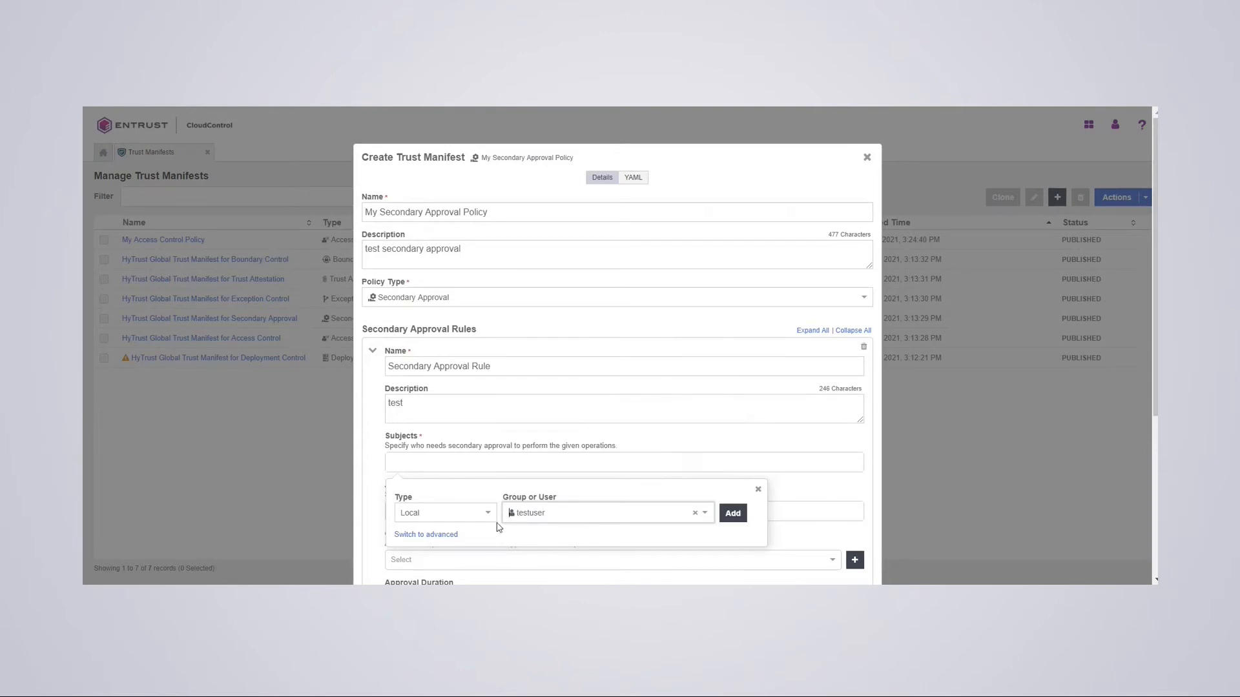
{"action": "left_click", "coordinate": [730, 516]}
- Add SuperAdminUser as the rule's approver
{"action": "scroll", "coordinate": [641, 441], "scroll_direction": "down", "scroll_amount": 3}
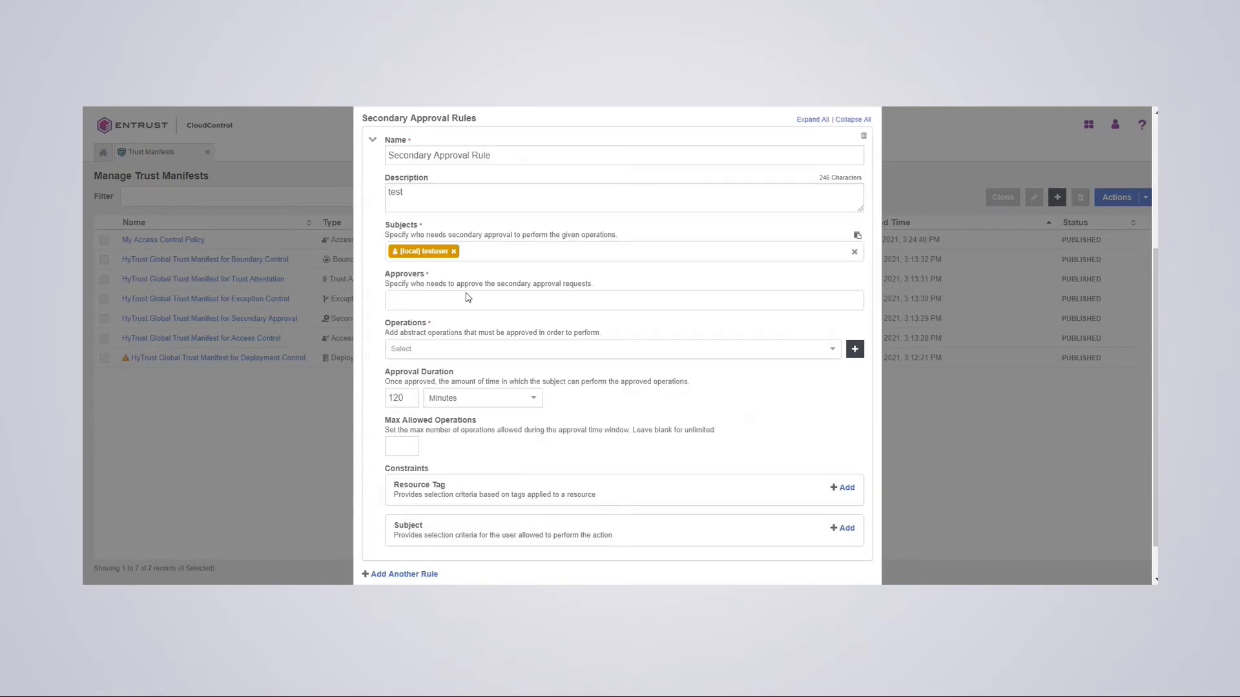
{"action": "left_click", "coordinate": [466, 301]}
{"action": "left_click", "coordinate": [535, 354]}
{"action": "scroll", "coordinate": [559, 416], "scroll_direction": "down", "scroll_amount": 3}
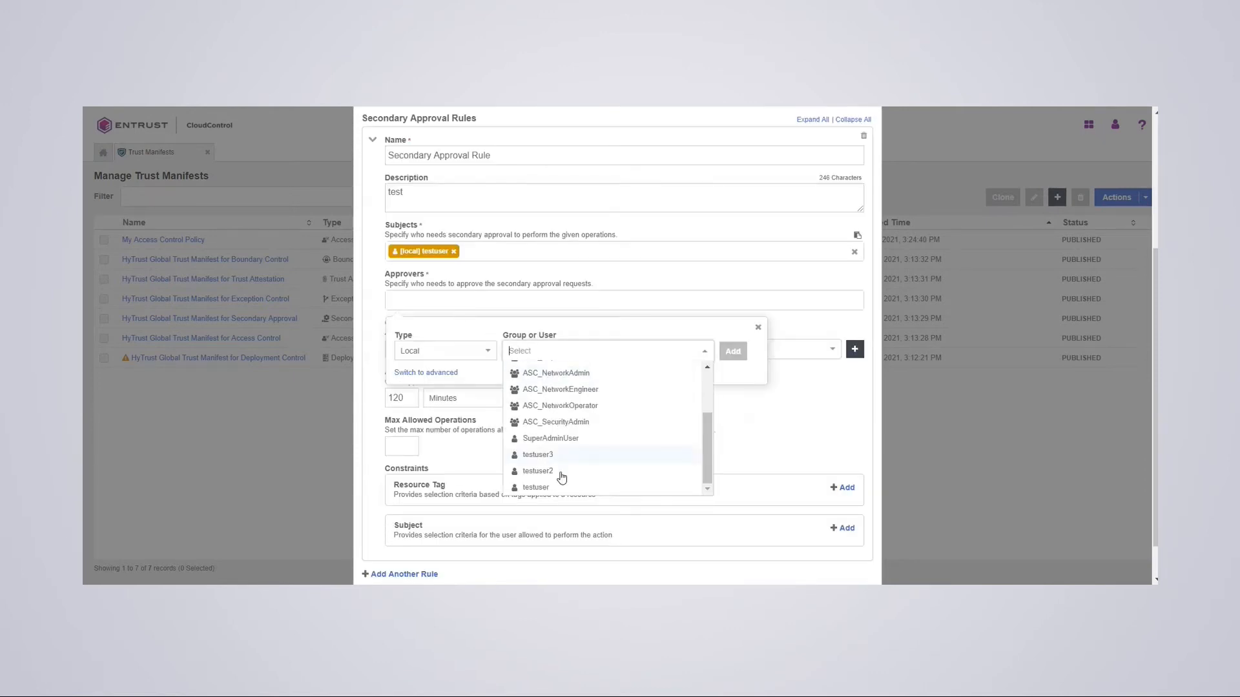
{"action": "left_click", "coordinate": [550, 442]}
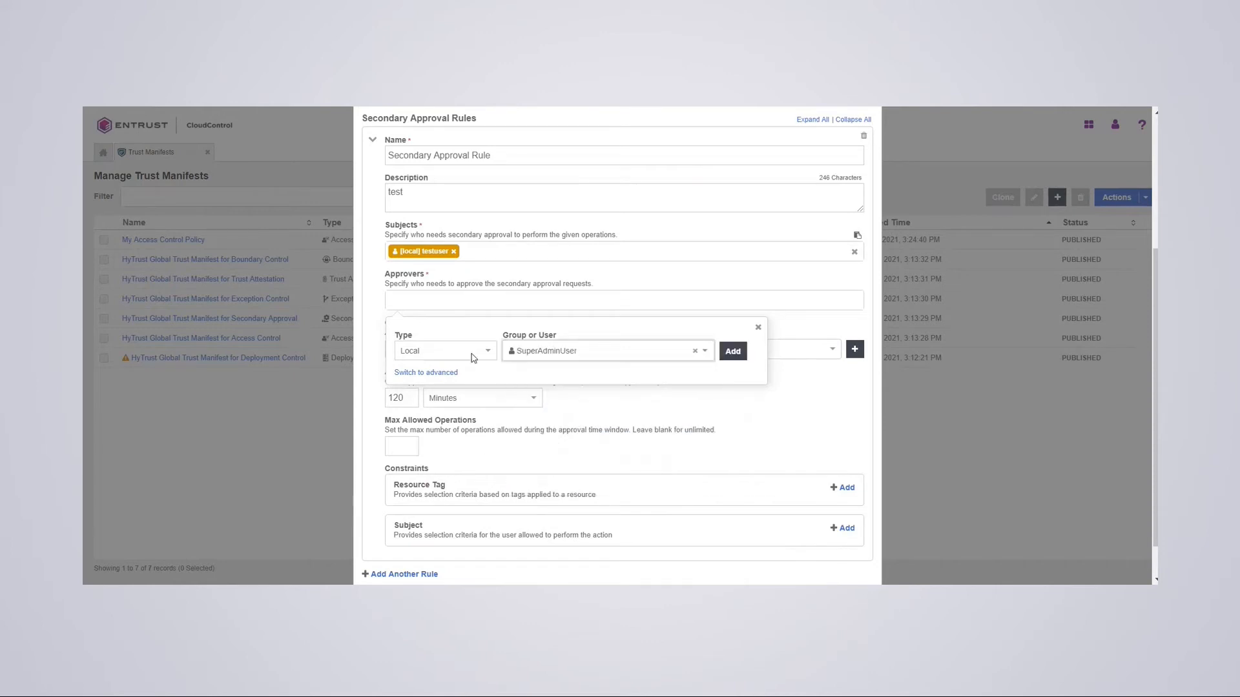
{"action": "left_click", "coordinate": [733, 351]}
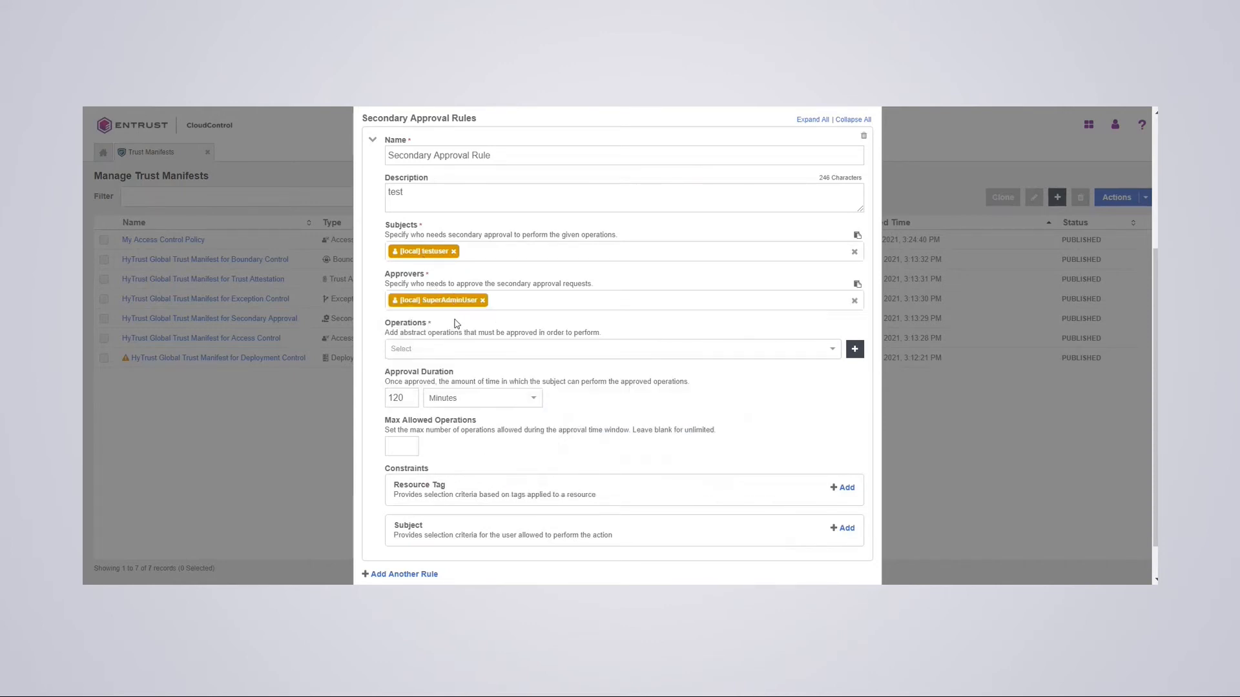
- Require approval for the Compute.Hostsystem.Login operation and validate the policy
{"action": "left_click", "coordinate": [450, 355]}
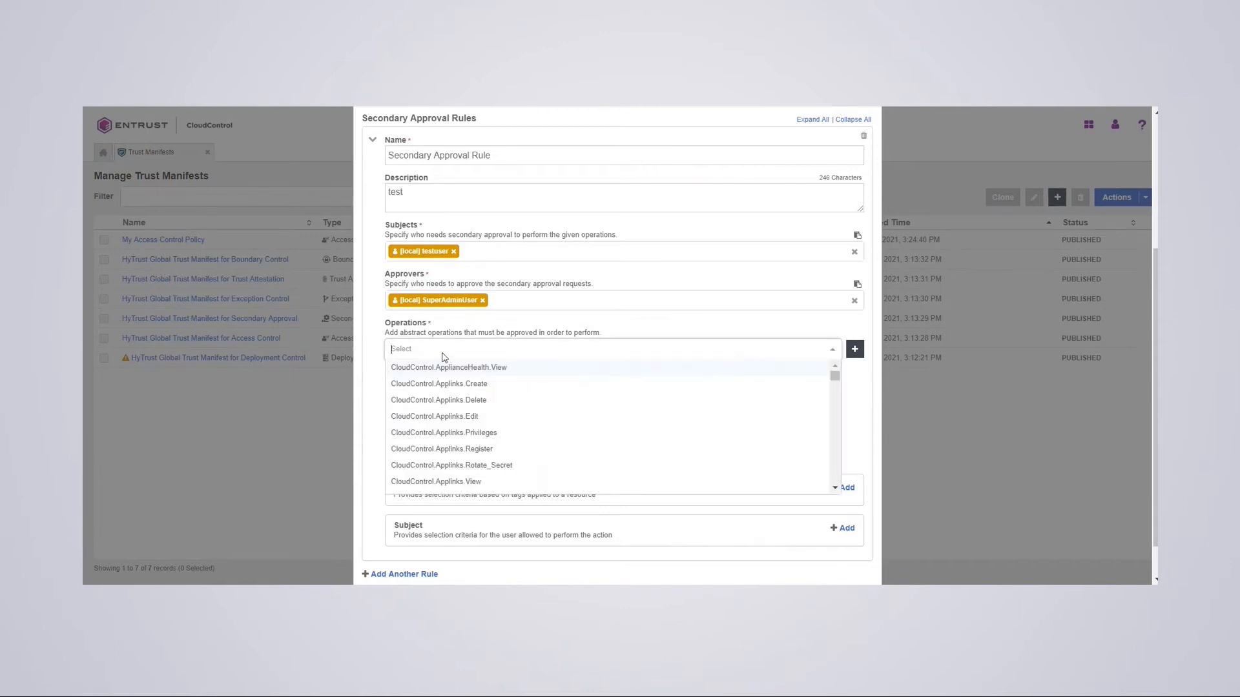
{"action": "type", "text": "login"}
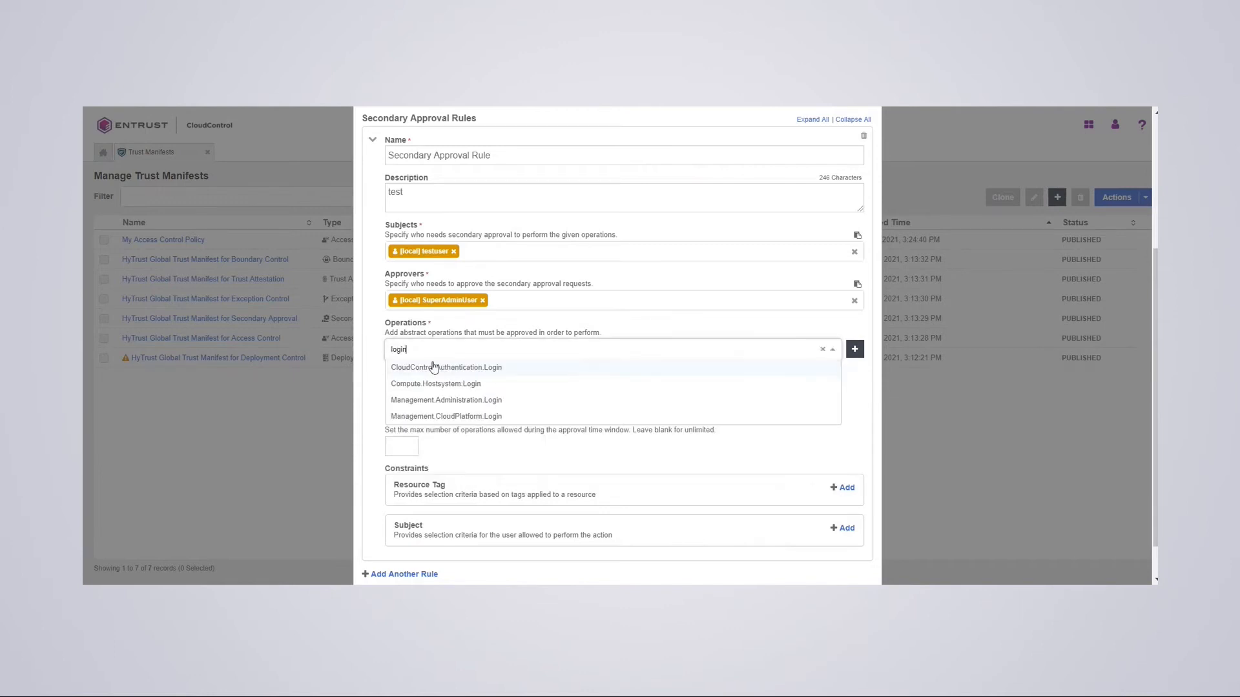
{"action": "left_click", "coordinate": [452, 386]}
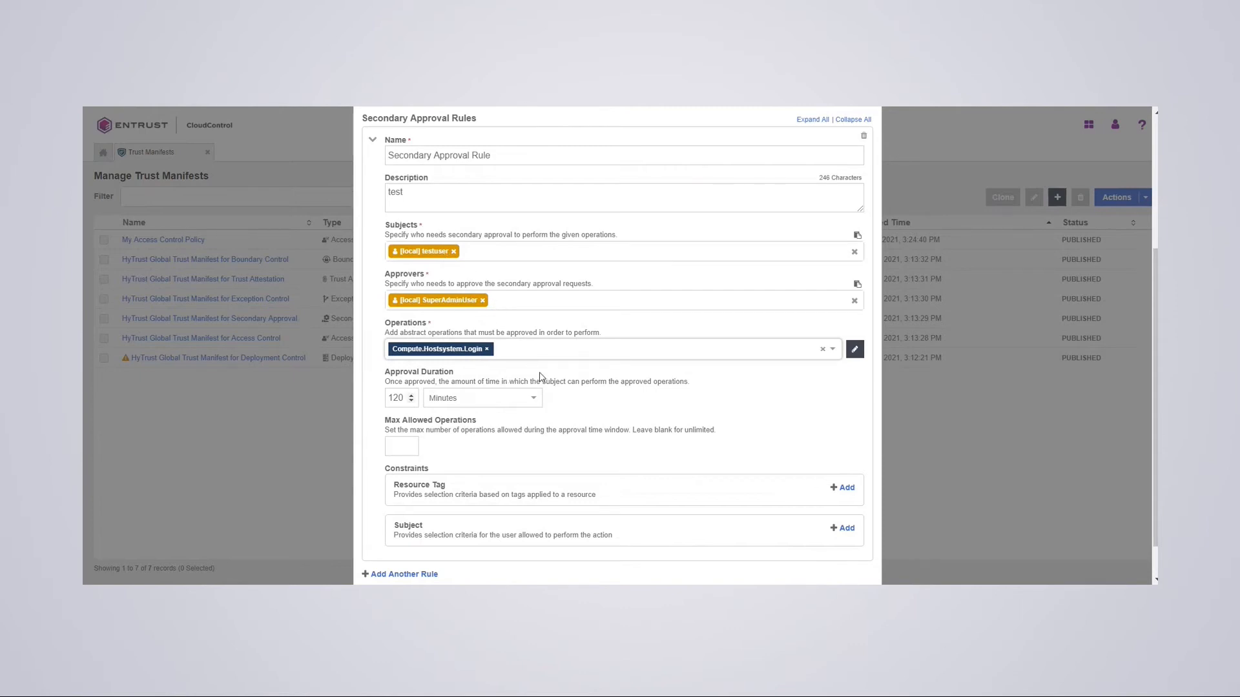
{"action": "scroll", "coordinate": [752, 568], "scroll_direction": "down", "scroll_amount": 1}
{"action": "left_click", "coordinate": [762, 555]}
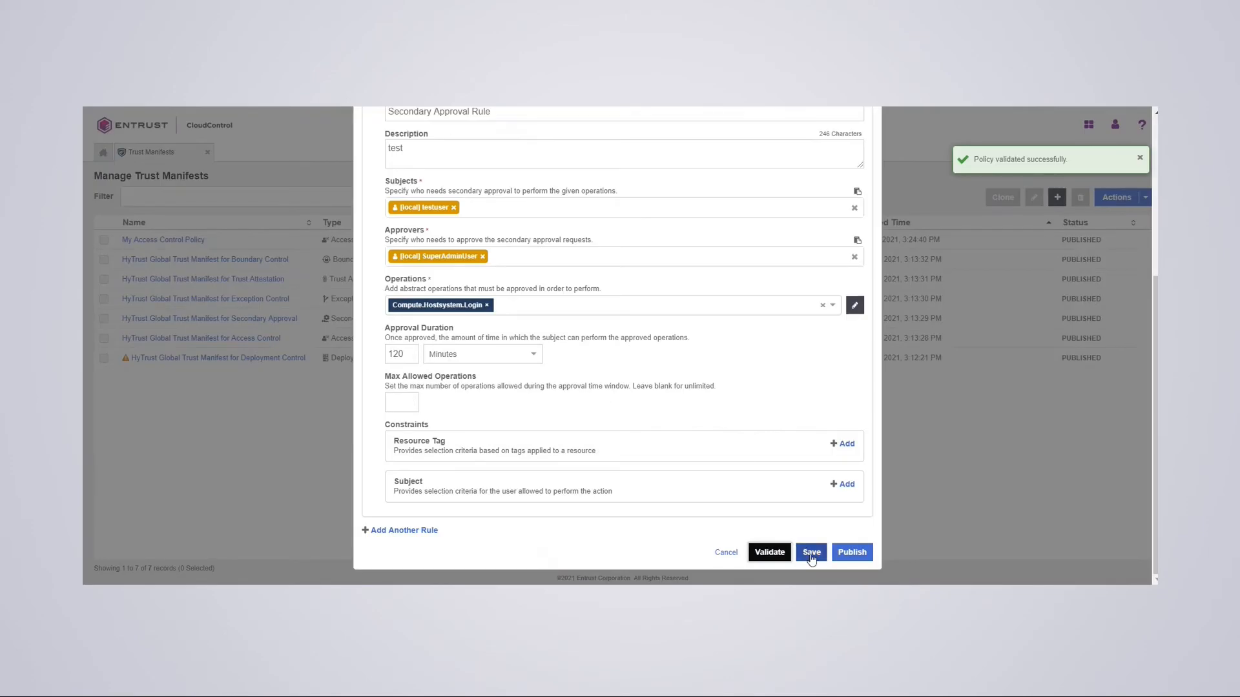
- Save and publish My Secondary Approval Policy, assign it to the host, and close the summary
{"action": "left_click", "coordinate": [812, 554]}
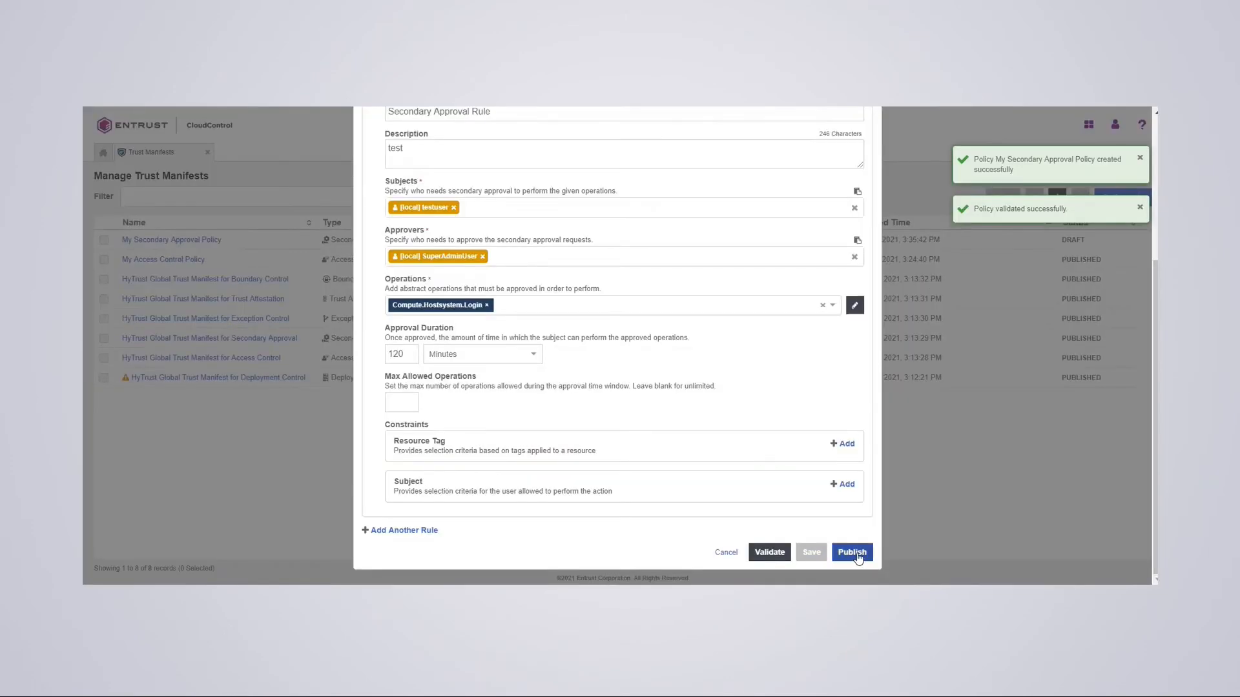
{"action": "left_click", "coordinate": [858, 555]}
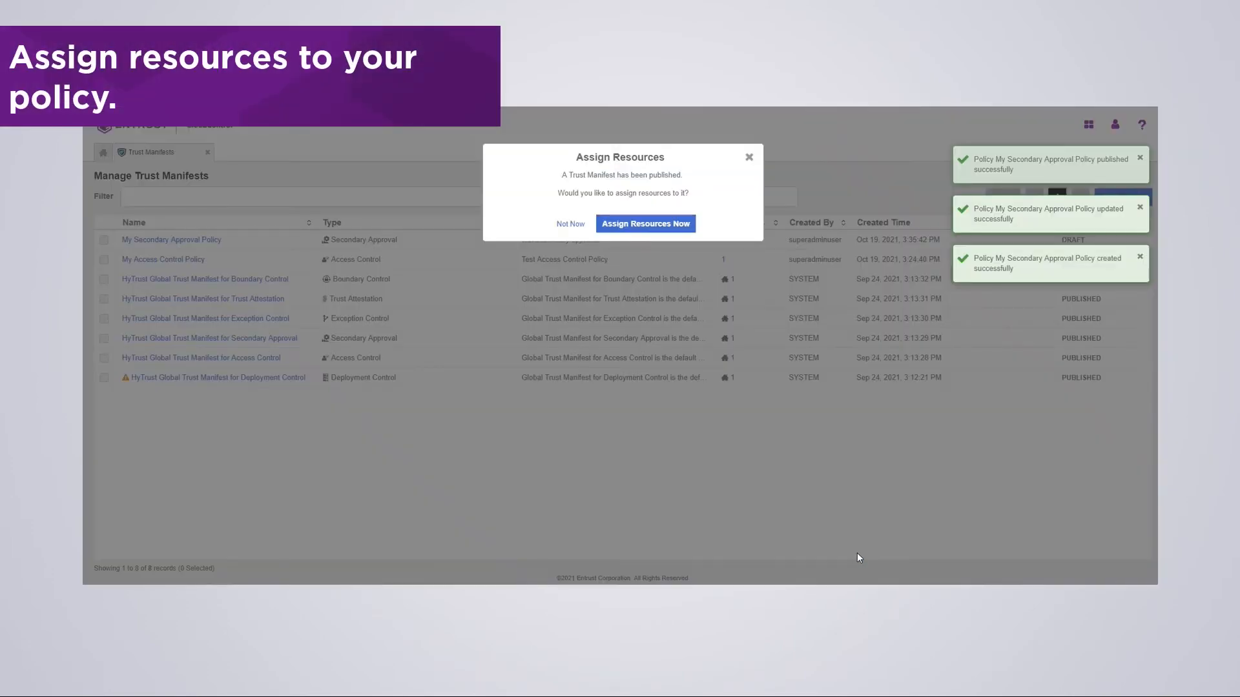
{"action": "left_click", "coordinate": [652, 227]}
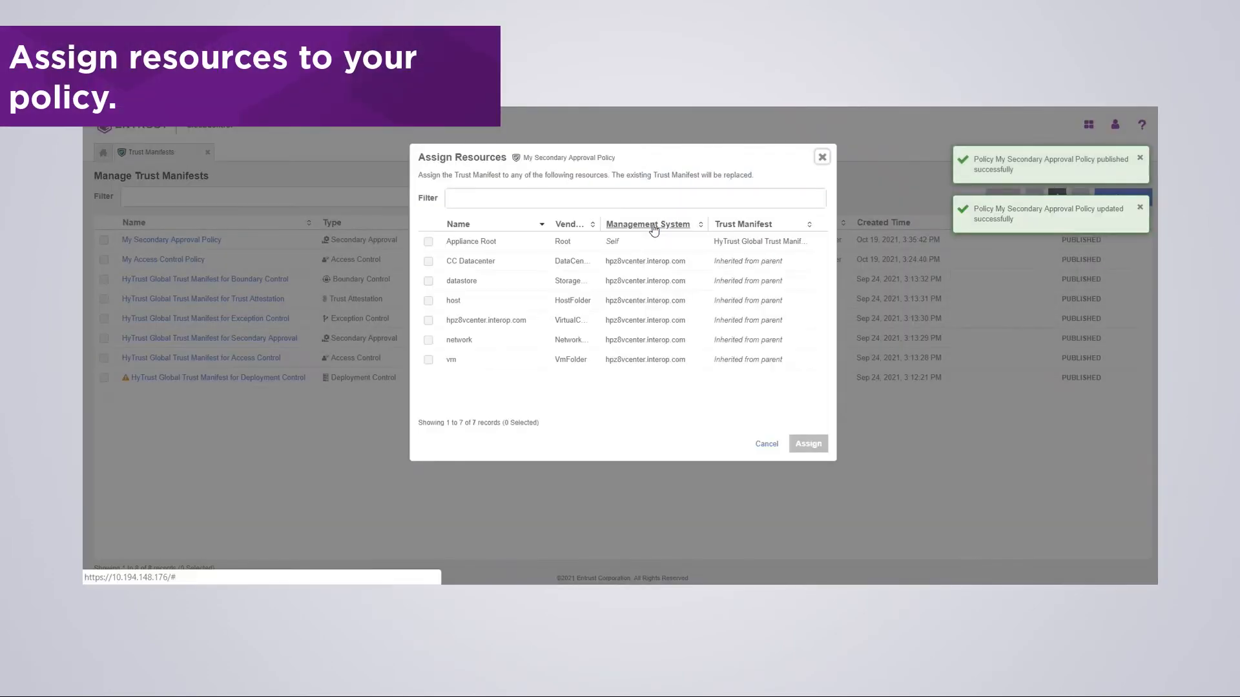
{"action": "left_click", "coordinate": [429, 301]}
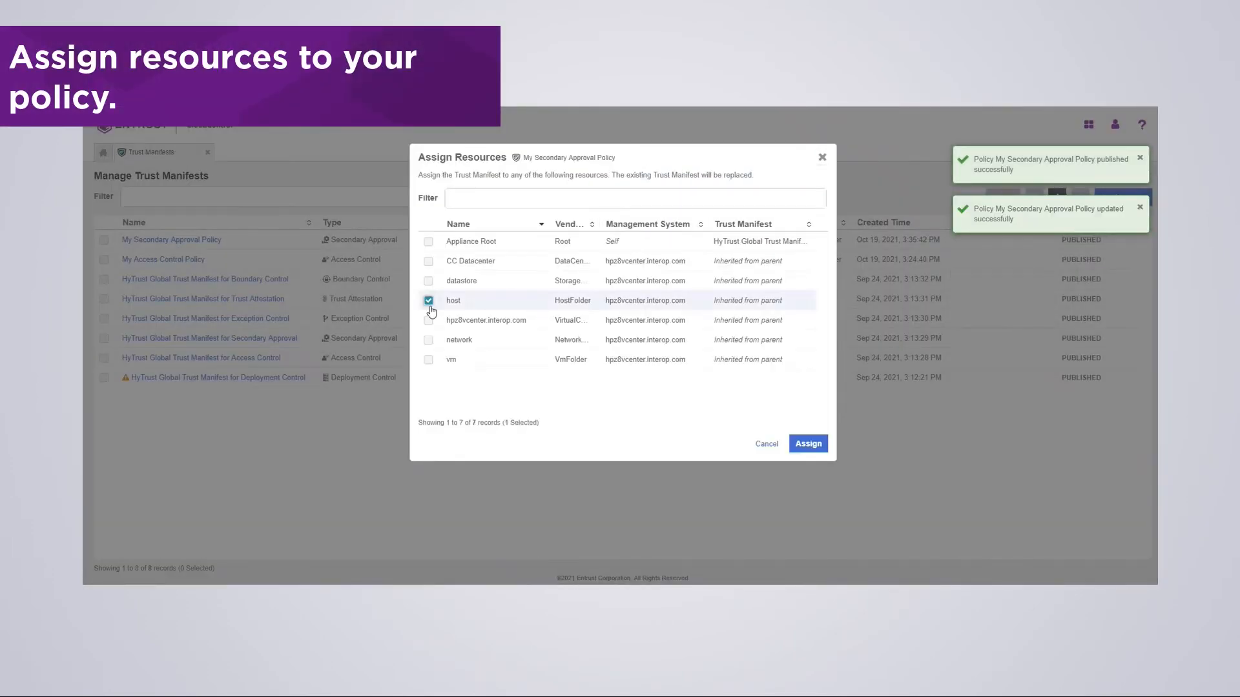
{"action": "left_click", "coordinate": [808, 445]}
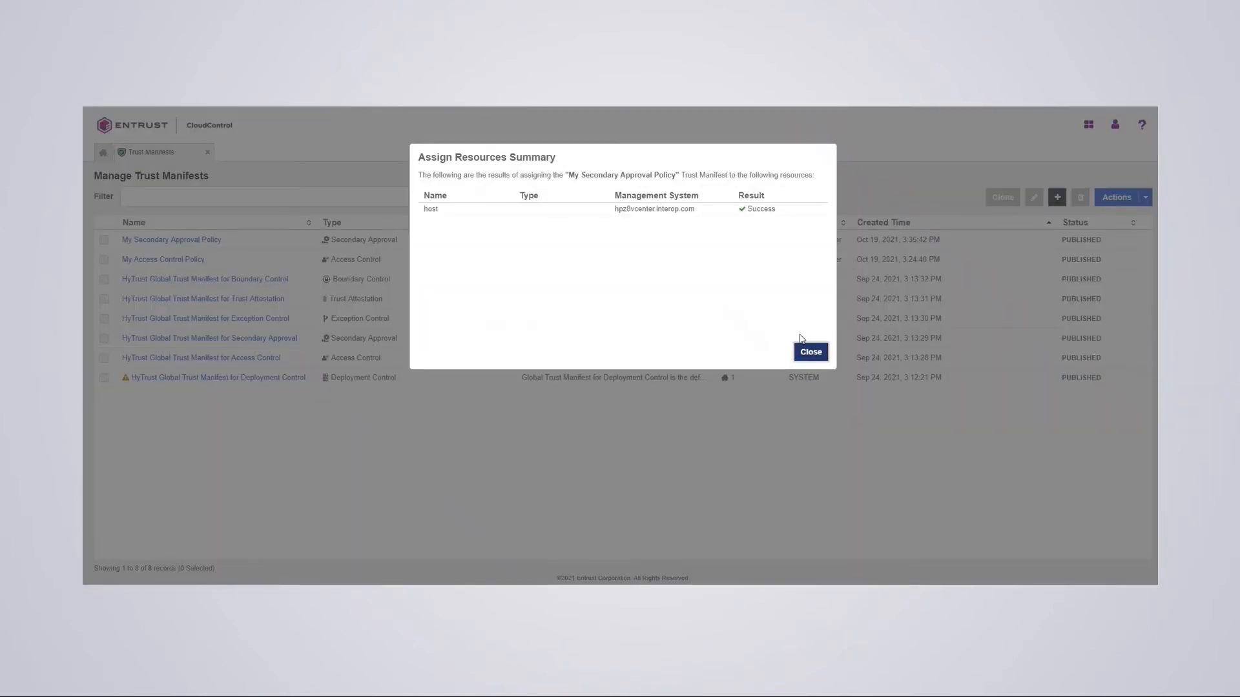
{"action": "left_click", "coordinate": [809, 353]}
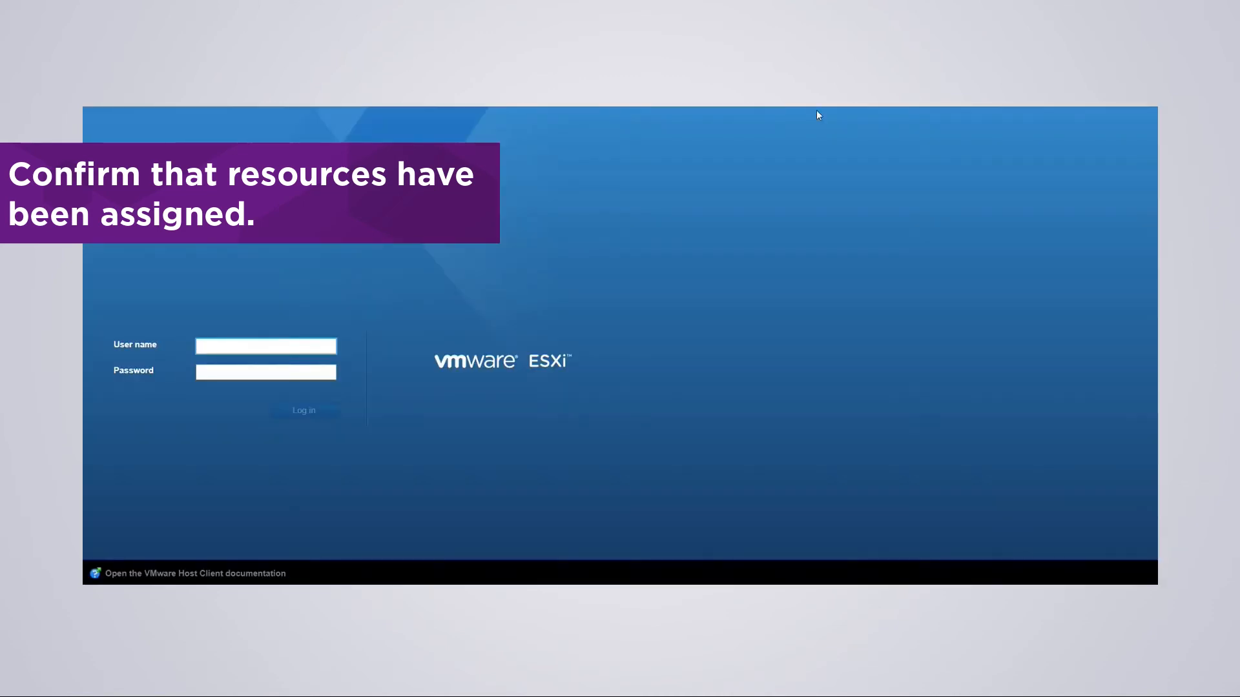
- Log in to the ESXi Host Client with the test user's credentials, triggering a permission-denied secondary approval request
{"action": "left_click", "coordinate": [224, 346]}
{"action": "type", "text": "test"}
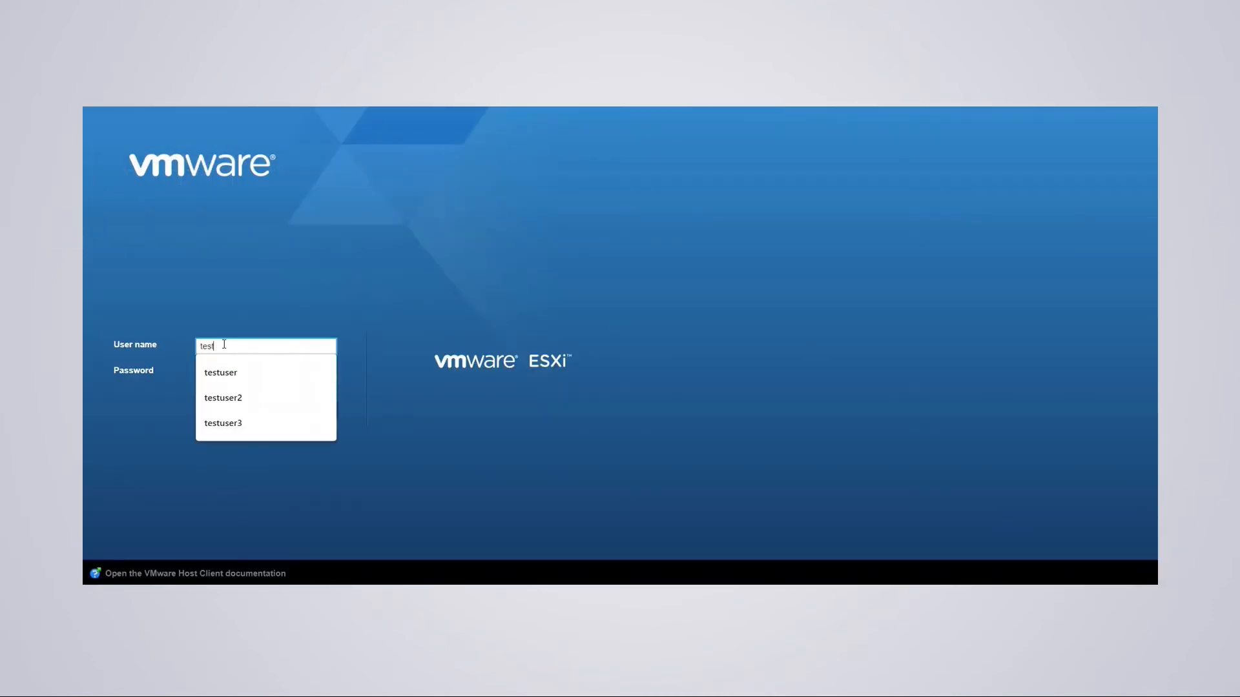
{"action": "type", "text": "user"}
{"action": "key", "text": "Tab"}
{"action": "type", "text": "••"}
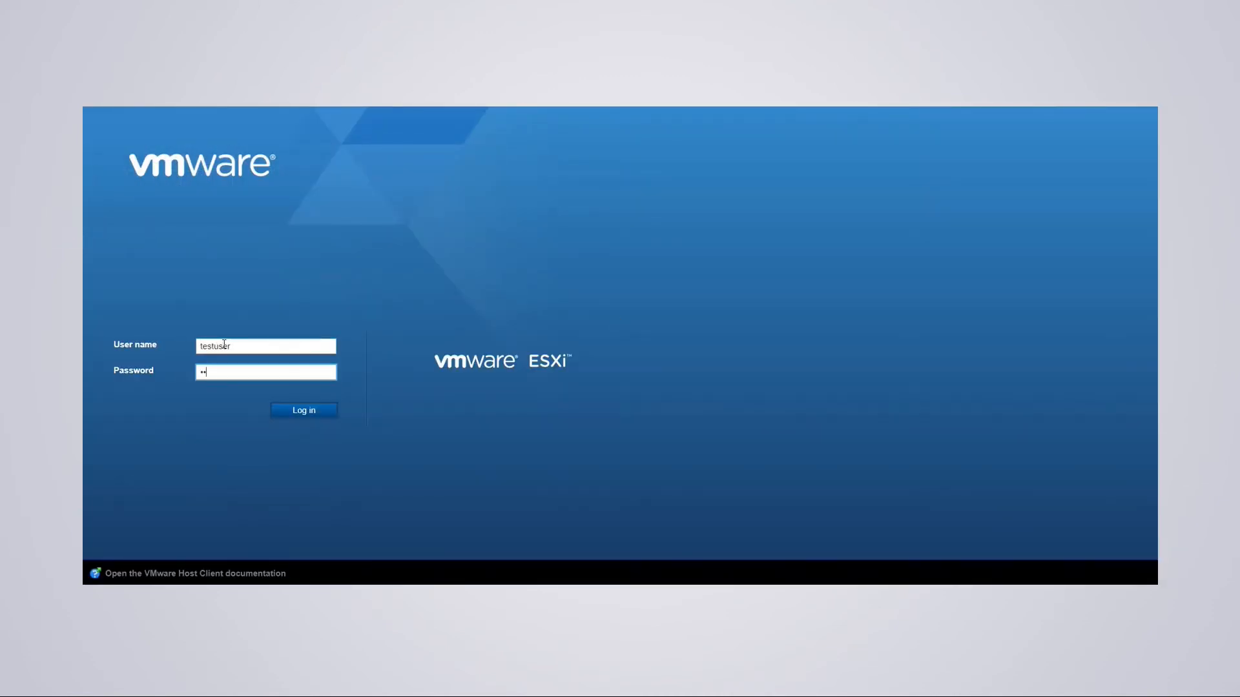
{"action": "type", "text": "•••••••••"}
{"action": "left_click", "coordinate": [304, 411]}
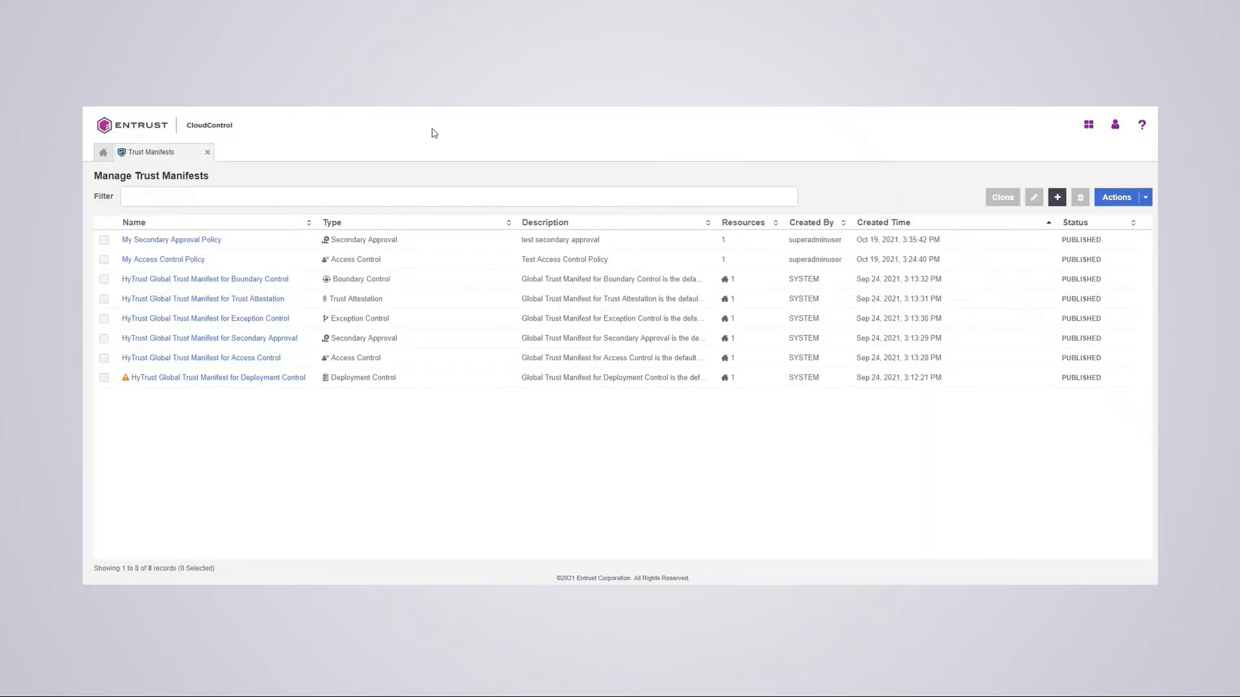
- Approve the pending Compute.Hostsystem.Login request for host 10.194.148.201 under Secondary Approval Requests
{"action": "left_click", "coordinate": [104, 158]}
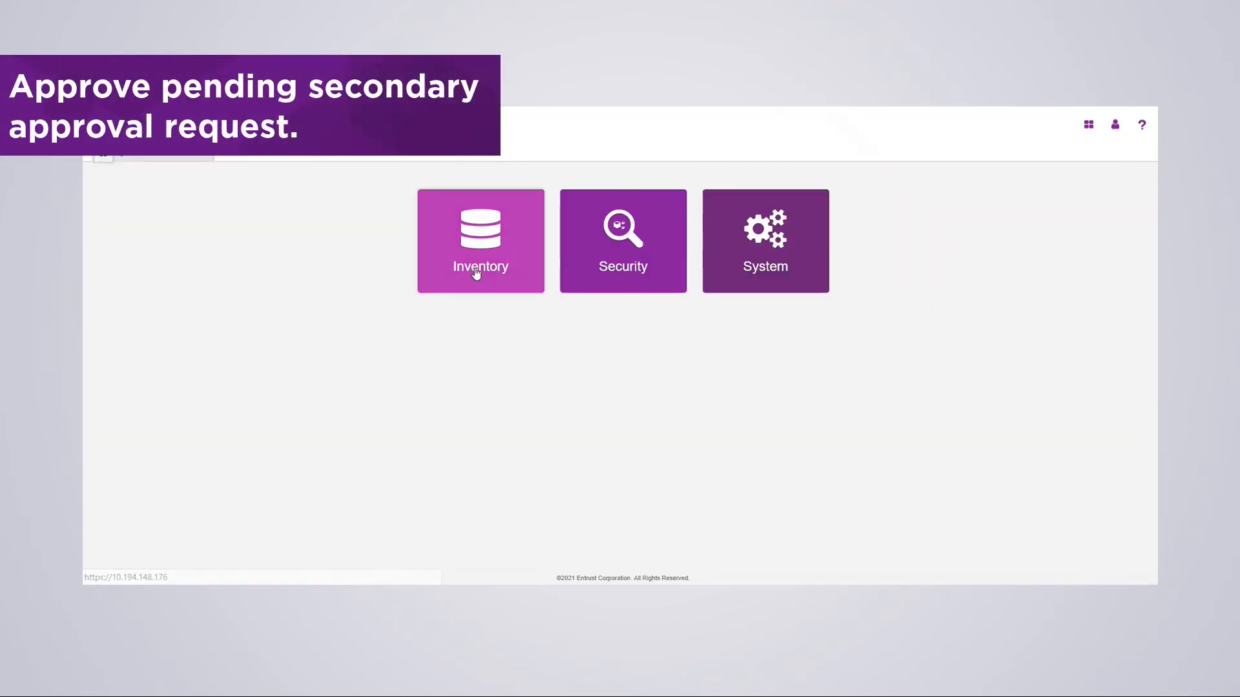
{"action": "left_click", "coordinate": [613, 249]}
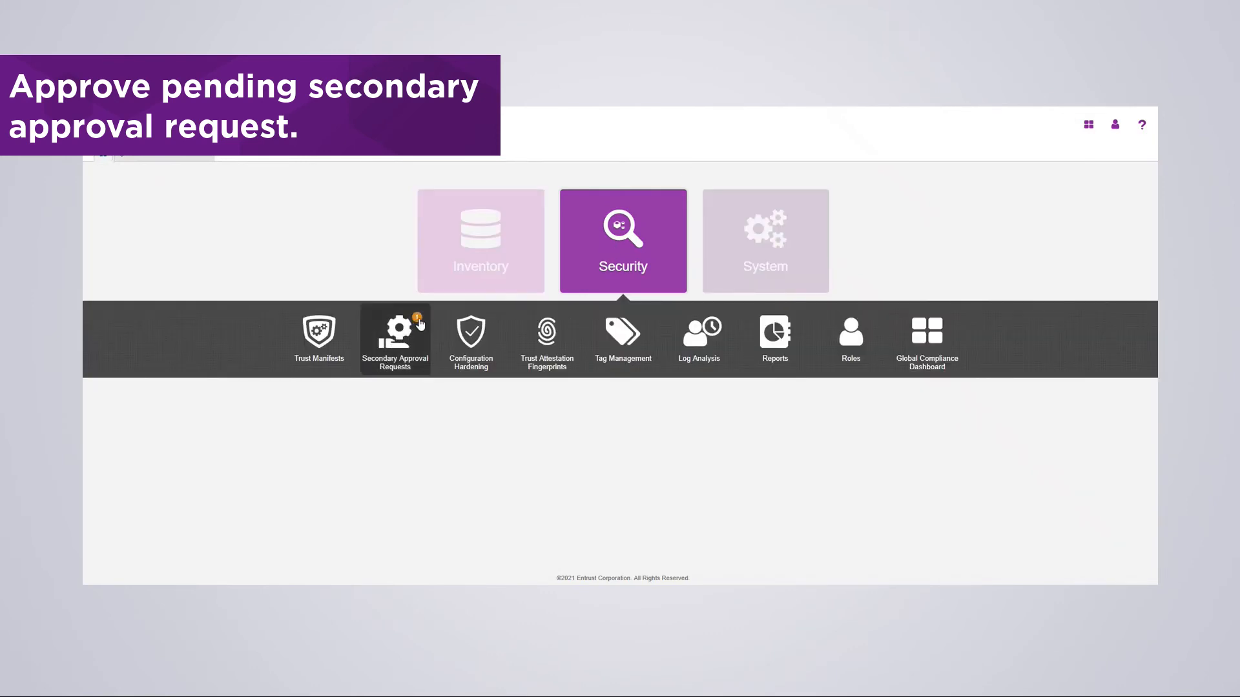
{"action": "left_click", "coordinate": [400, 334]}
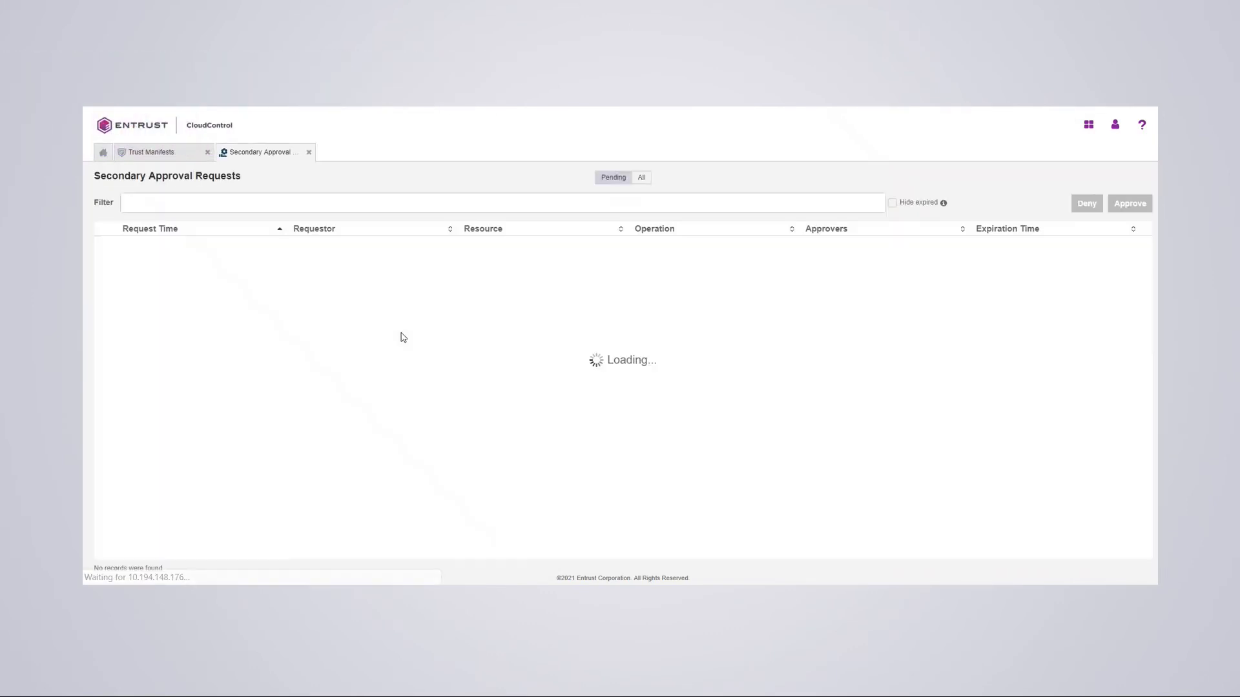
{"action": "left_click", "coordinate": [1113, 127]}
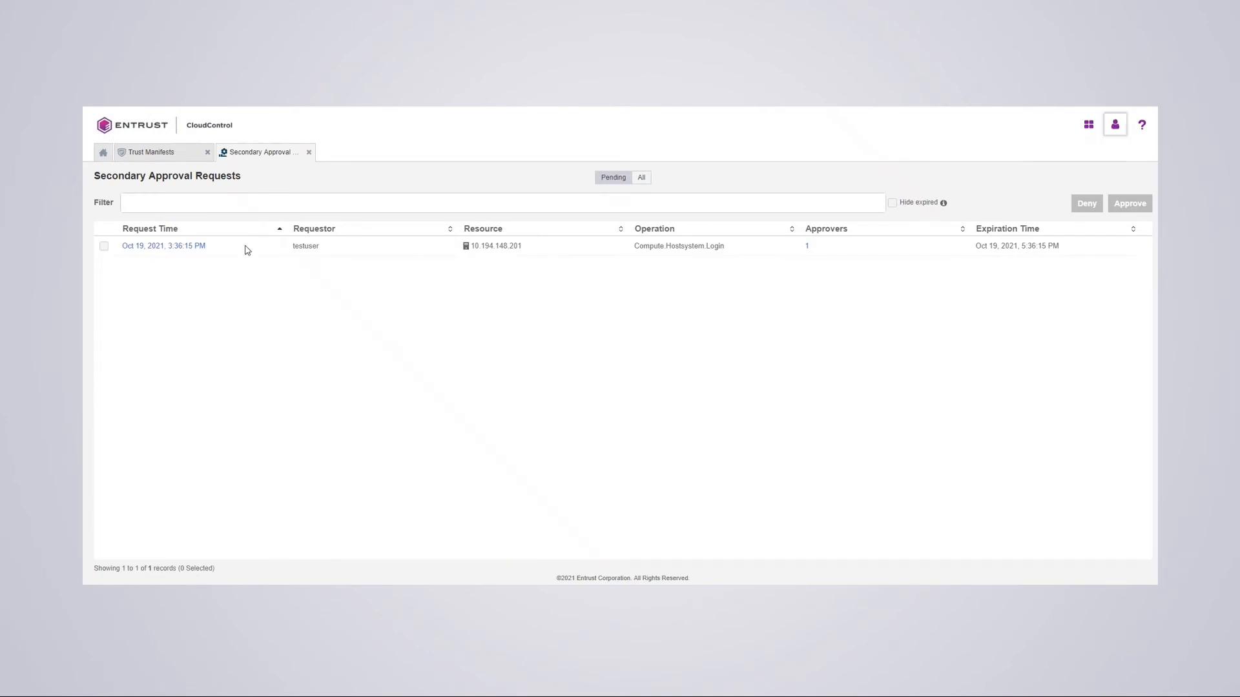
{"action": "left_click", "coordinate": [155, 246]}
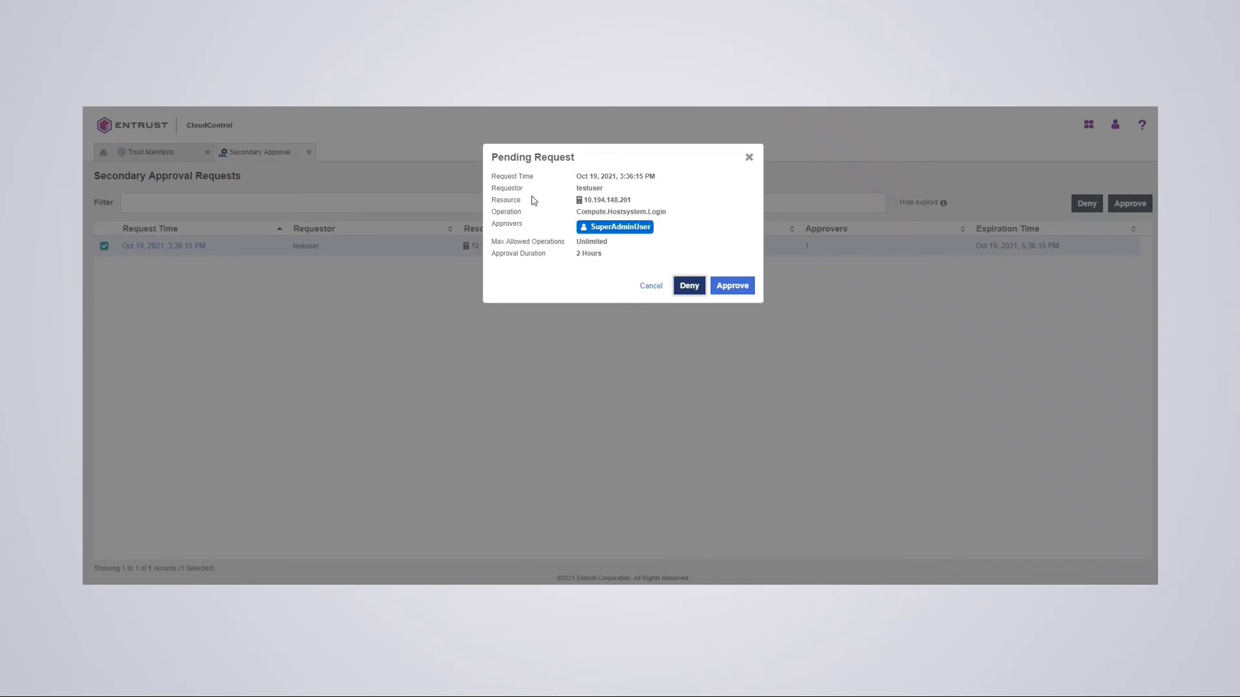
{"action": "left_click", "coordinate": [726, 286]}
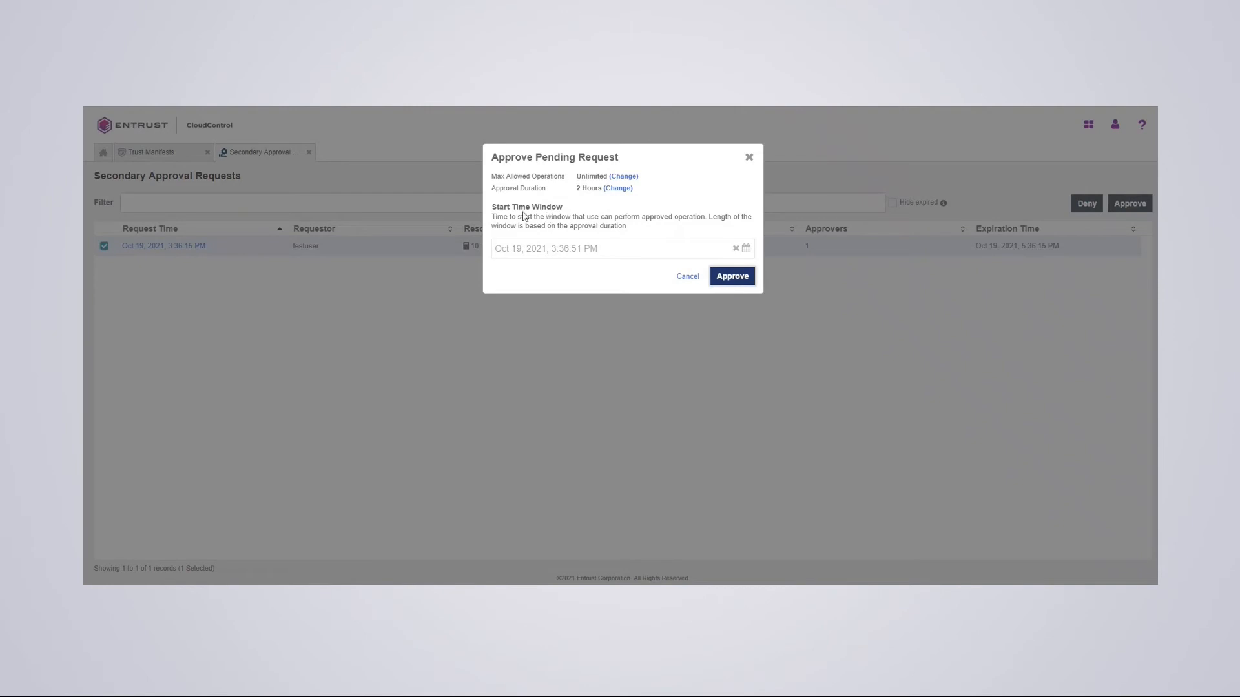
{"action": "left_click", "coordinate": [725, 281]}
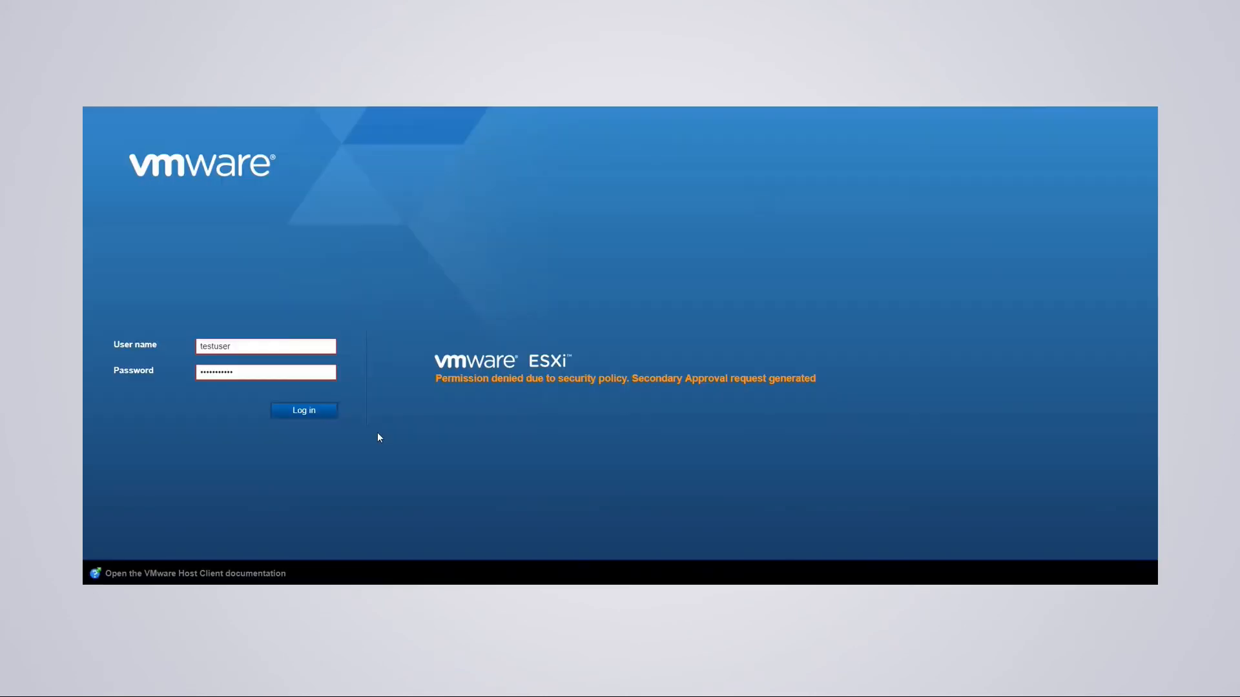
- Log in again as the test user on the ESXi login page, now succeeding
{"action": "left_click", "coordinate": [304, 410]}
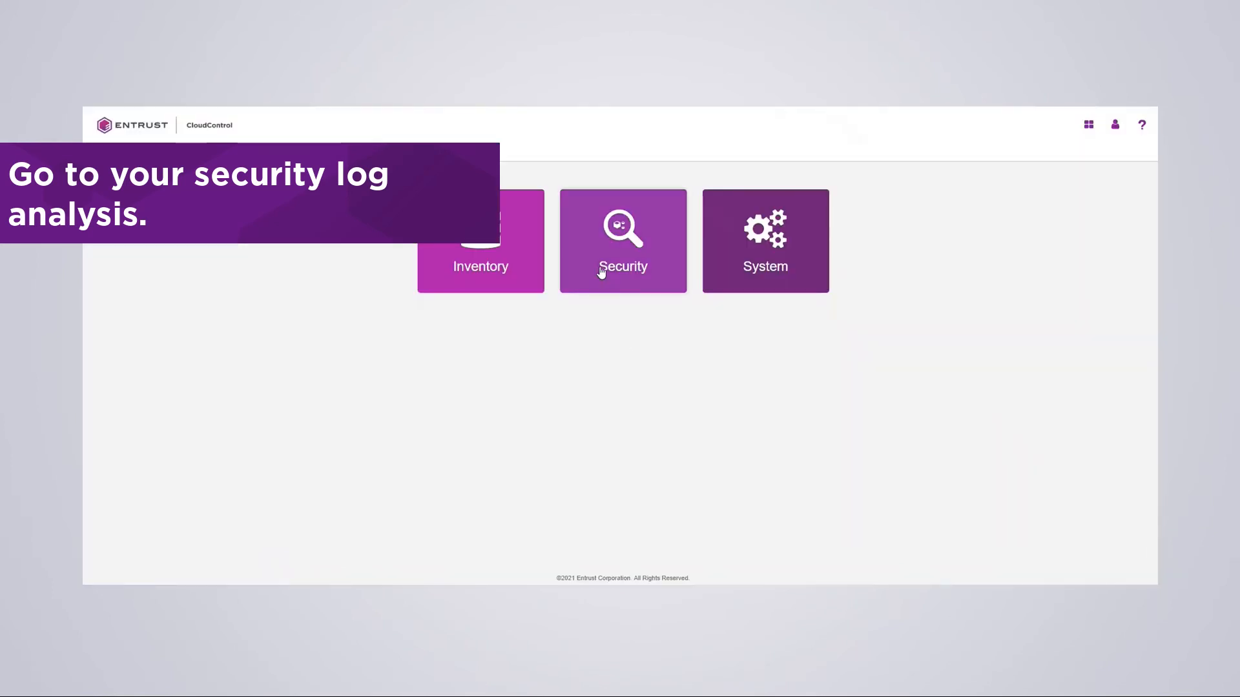
- In Log Analysis, inspect the Oct 19 3:36:15 PM WARN record for the denied host login, then close it
{"action": "left_click", "coordinate": [600, 274]}
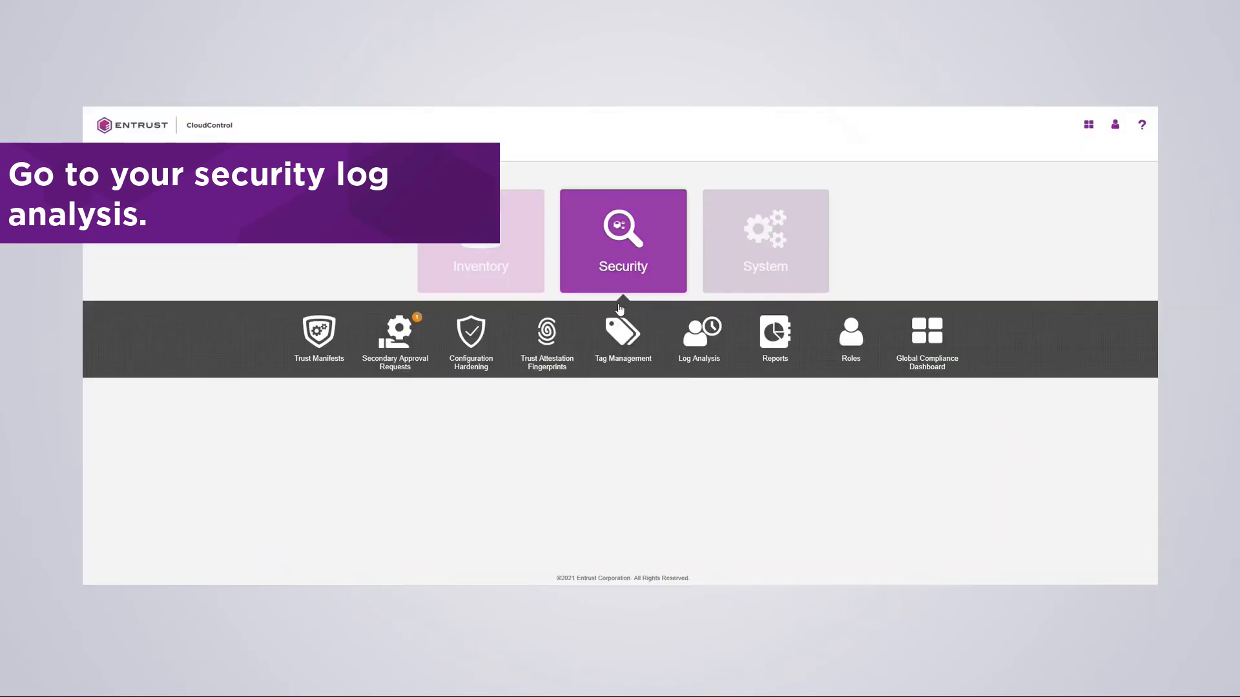
{"action": "left_click", "coordinate": [700, 333]}
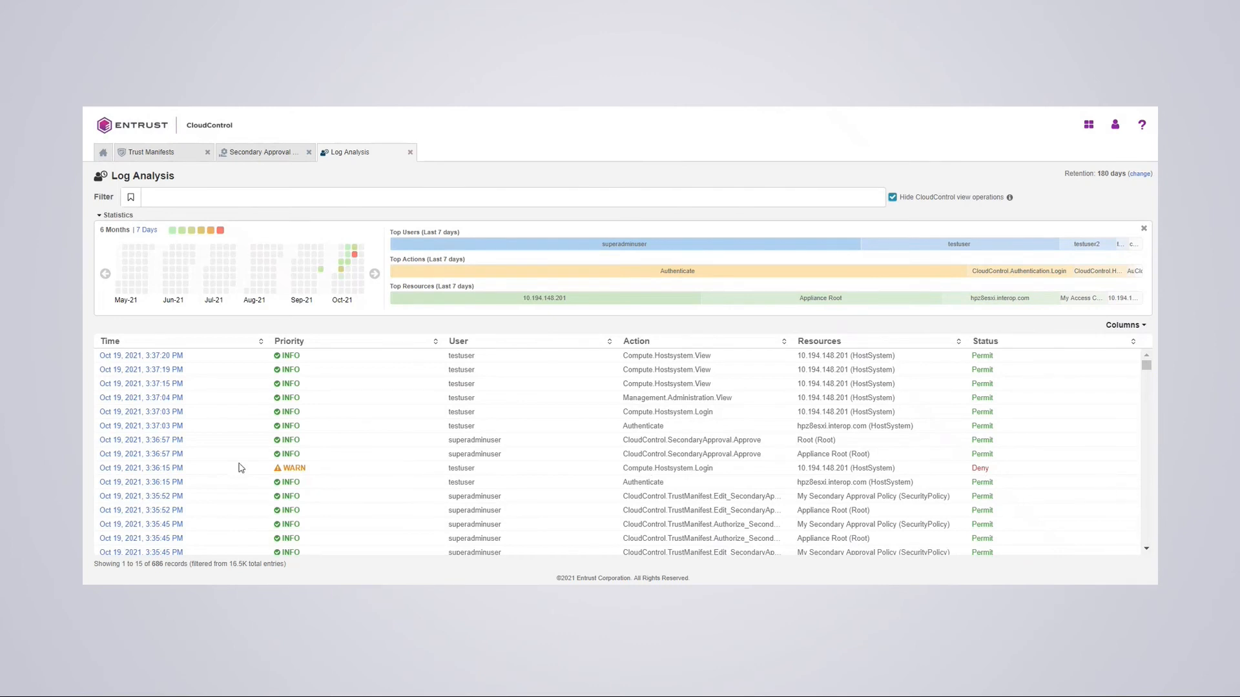
{"action": "left_click", "coordinate": [130, 470]}
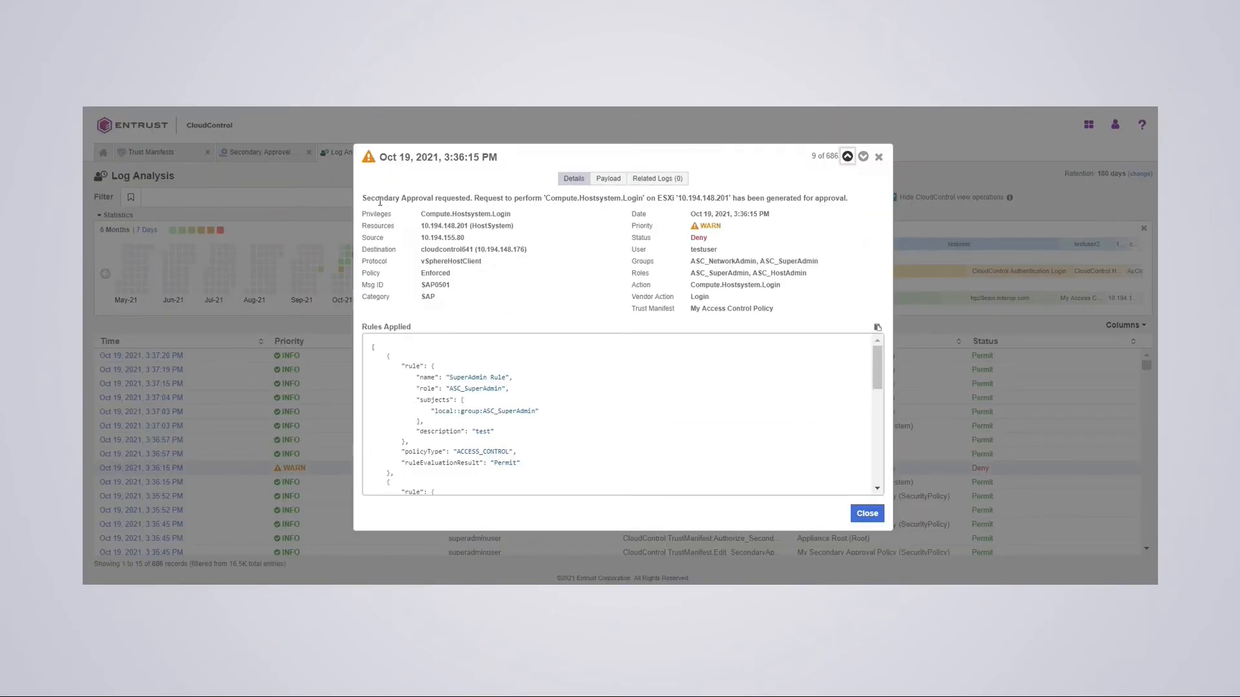
{"action": "left_click", "coordinate": [867, 514]}
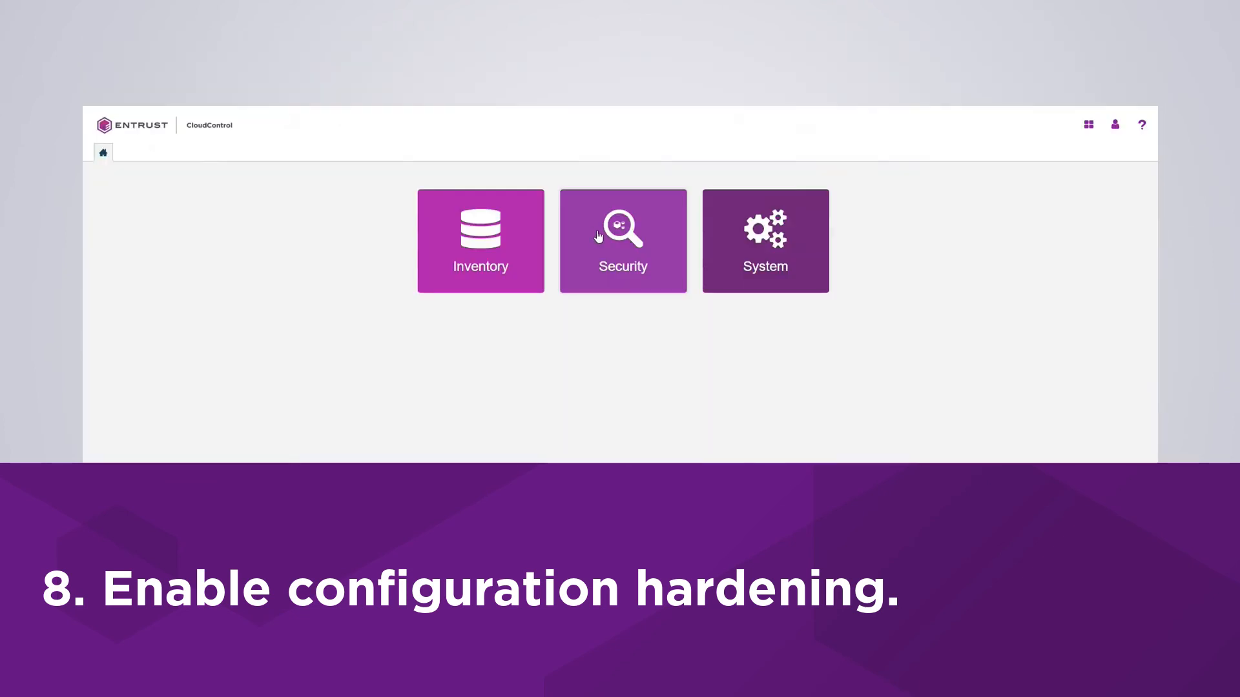
- Start a new policy in Configuration Hardening Management, leaving the Assess Only type selected
{"action": "left_click", "coordinate": [598, 236]}
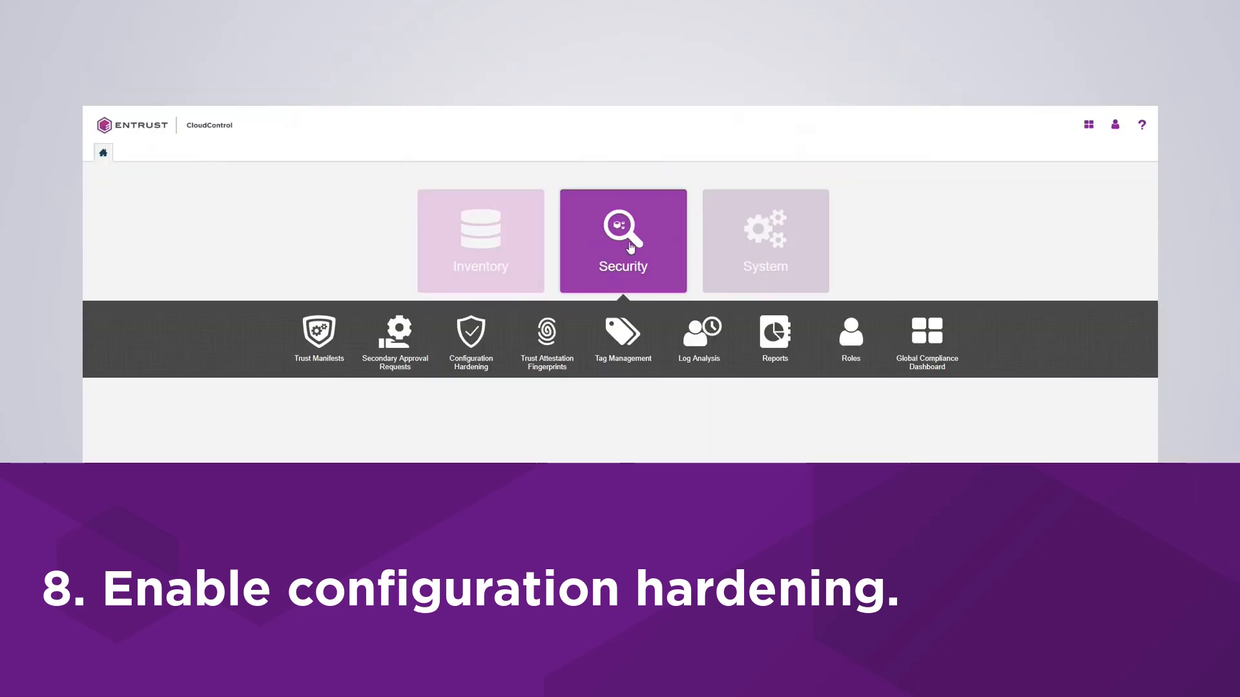
{"action": "left_click", "coordinate": [484, 341]}
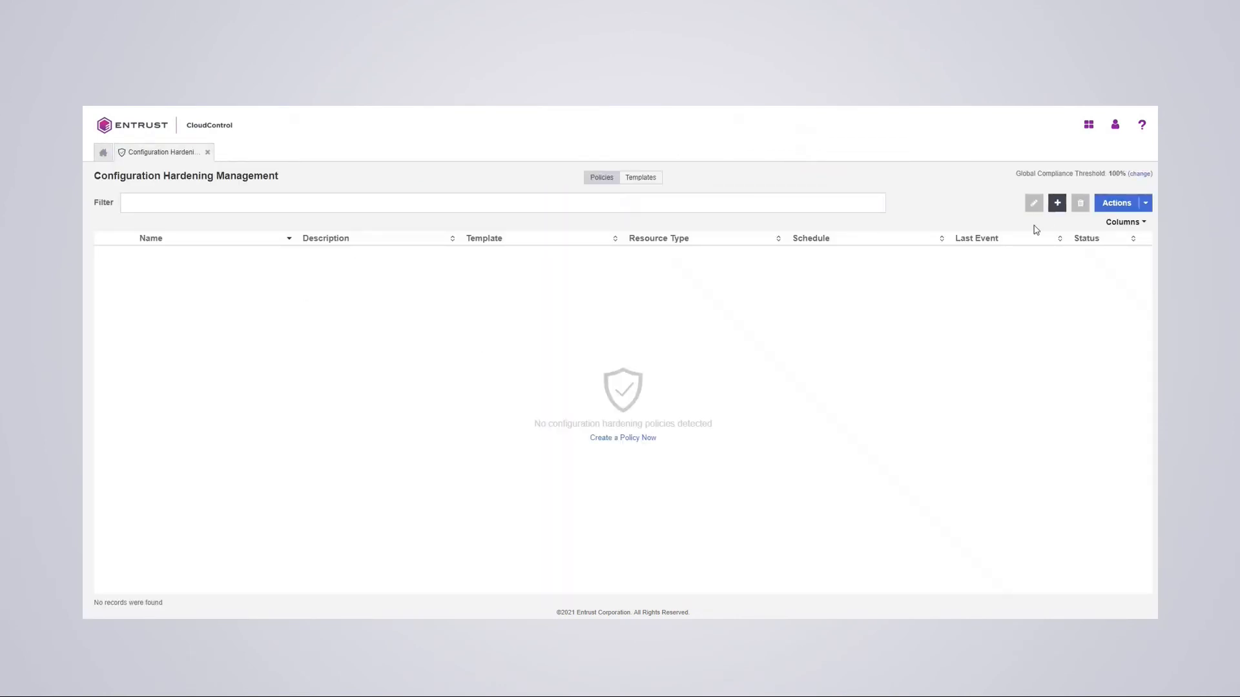
{"action": "left_click", "coordinate": [1058, 203]}
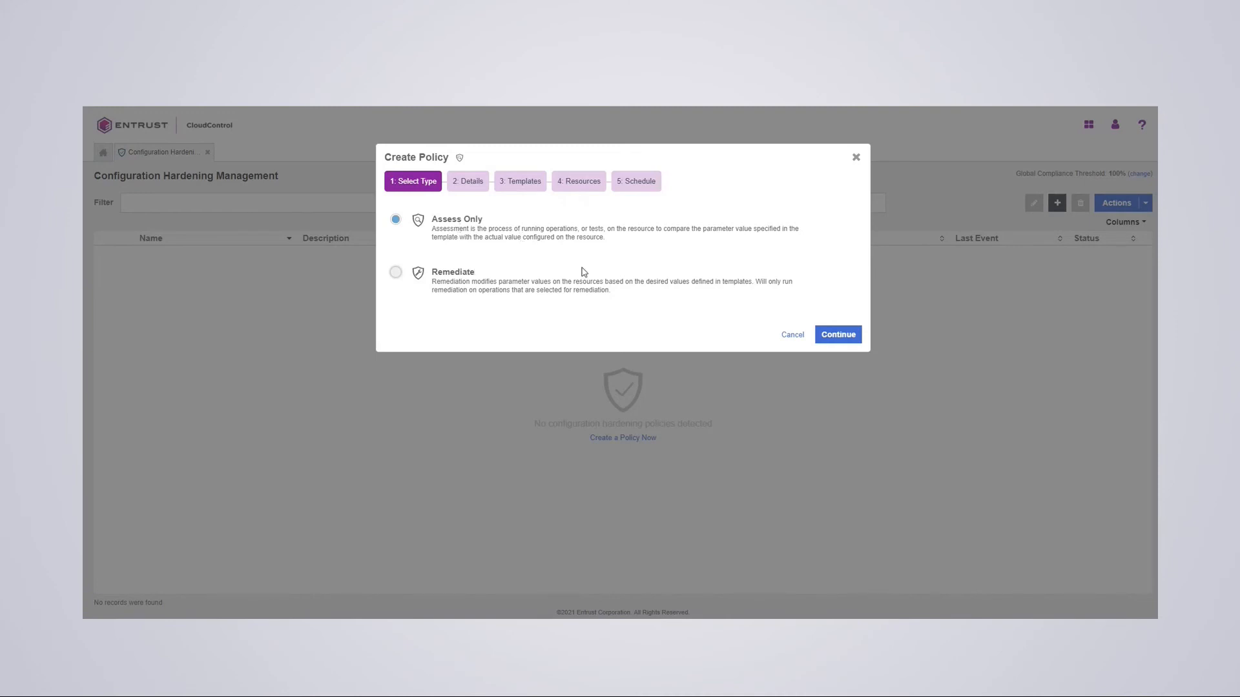
- Name the Assess Only policy 'My Configuration Hardening Policy' with description 'test'
{"action": "left_click", "coordinate": [838, 336]}
{"action": "left_click", "coordinate": [524, 226]}
{"action": "type", "text": "My Configuration Hardening P"}
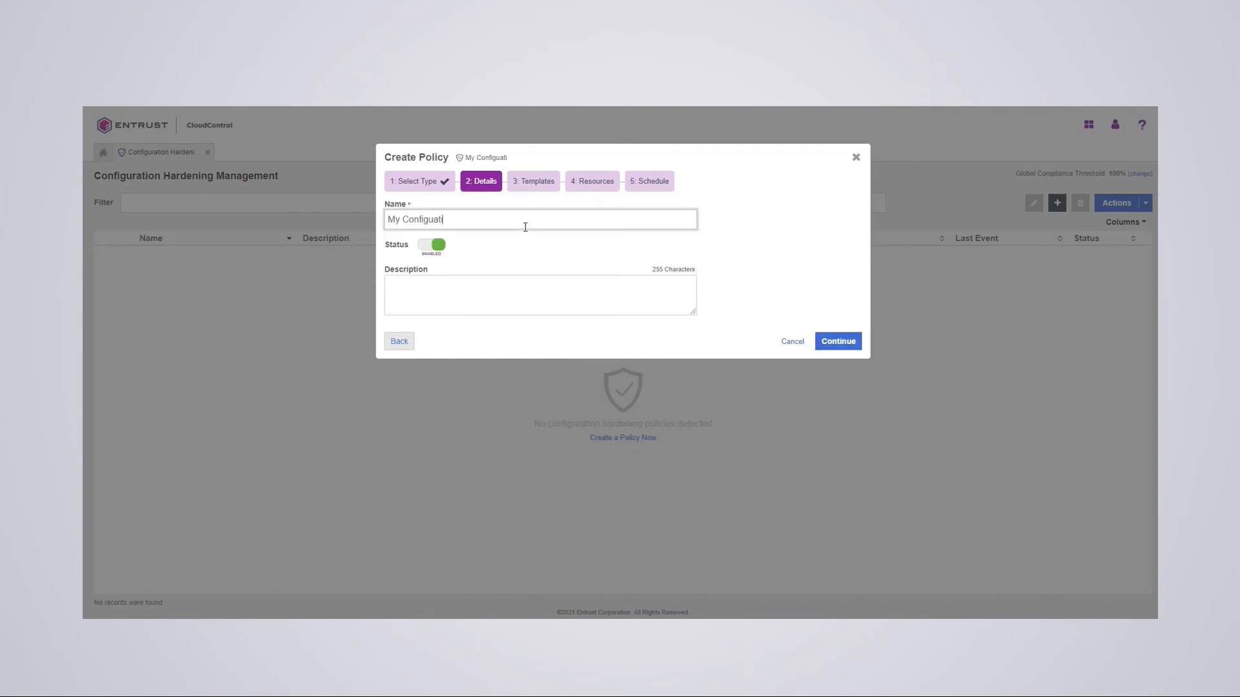
{"action": "type", "text": "olicy"}
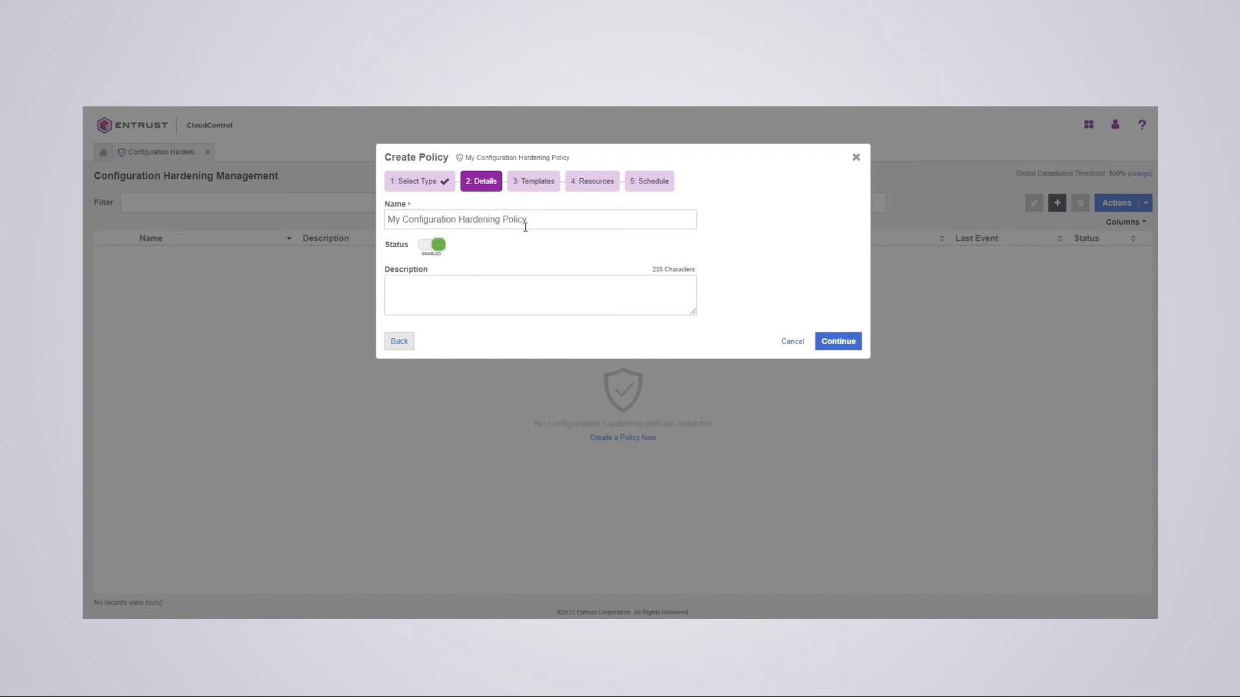
{"action": "key", "text": "Tab"}
{"action": "type", "text": "test"}
- Set resource type ESXi and select the HyTrust Best Practice reference template
{"action": "left_click", "coordinate": [837, 343]}
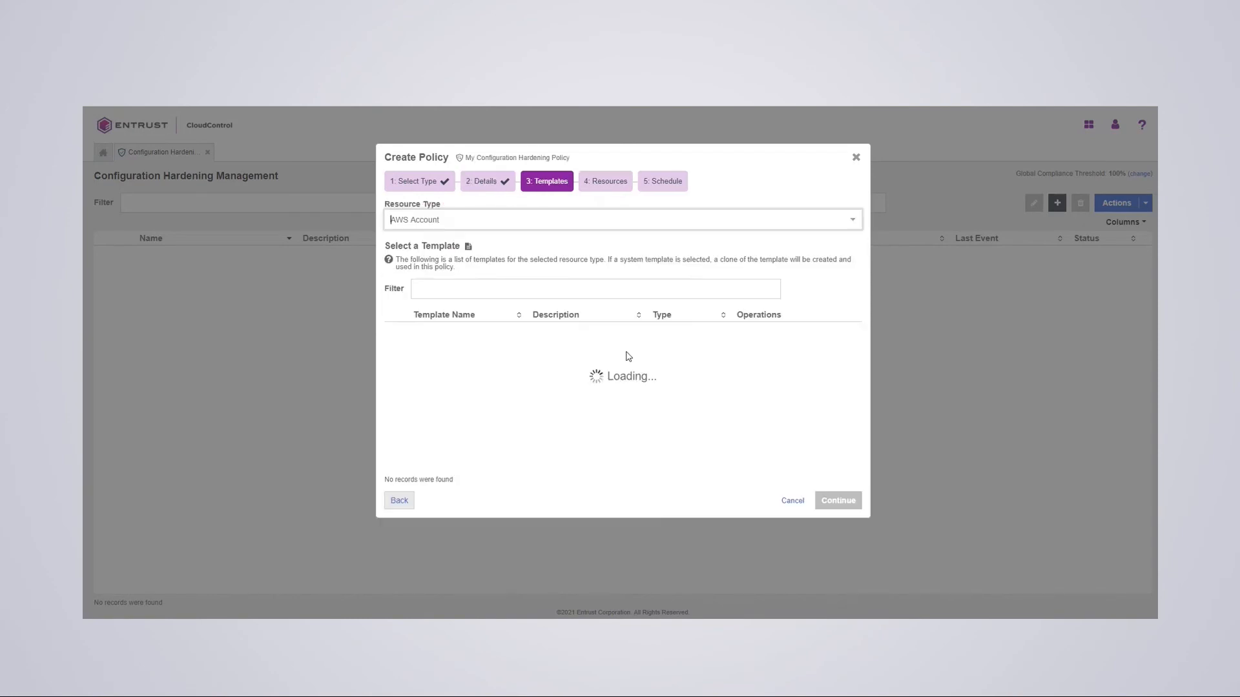
{"action": "left_click", "coordinate": [441, 223]}
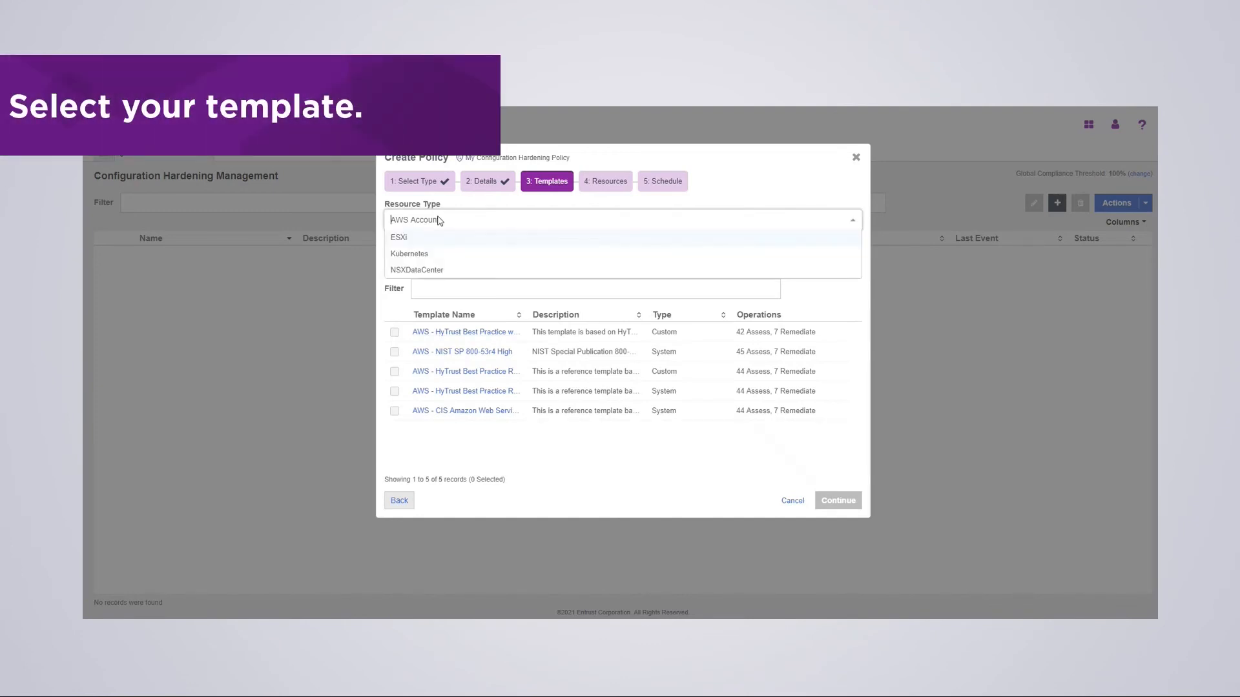
{"action": "left_click", "coordinate": [402, 238]}
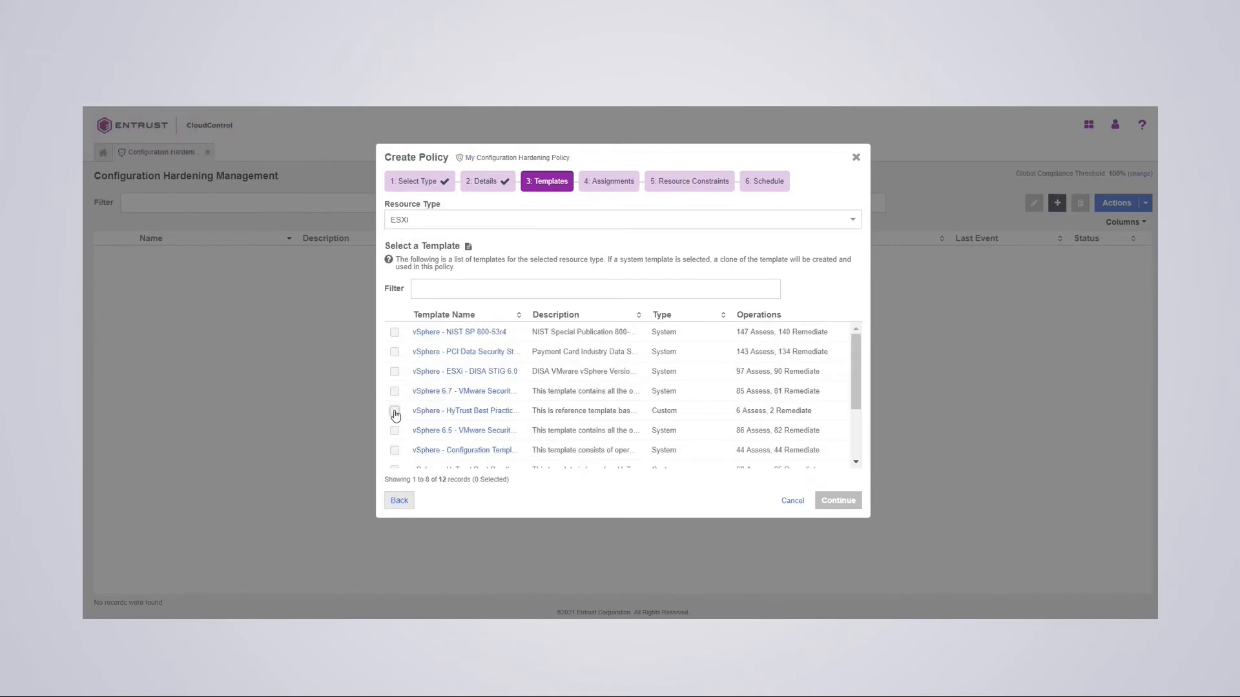
{"action": "left_click", "coordinate": [394, 411]}
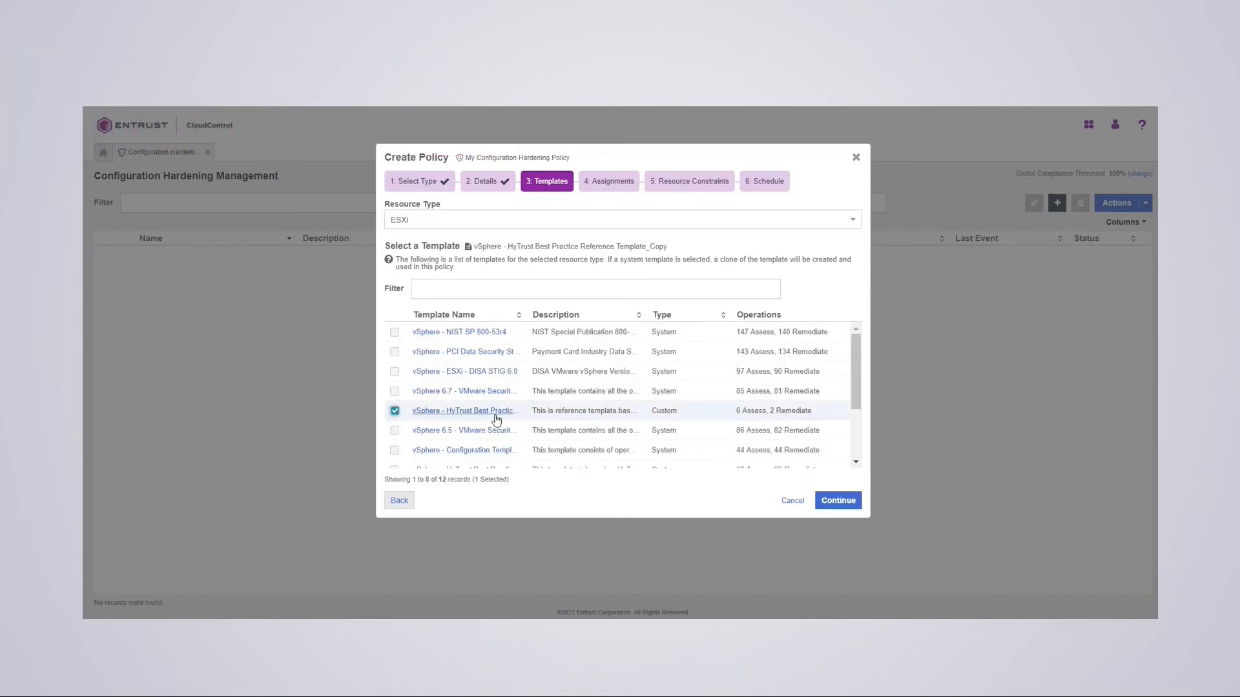
{"action": "left_click", "coordinate": [837, 507]}
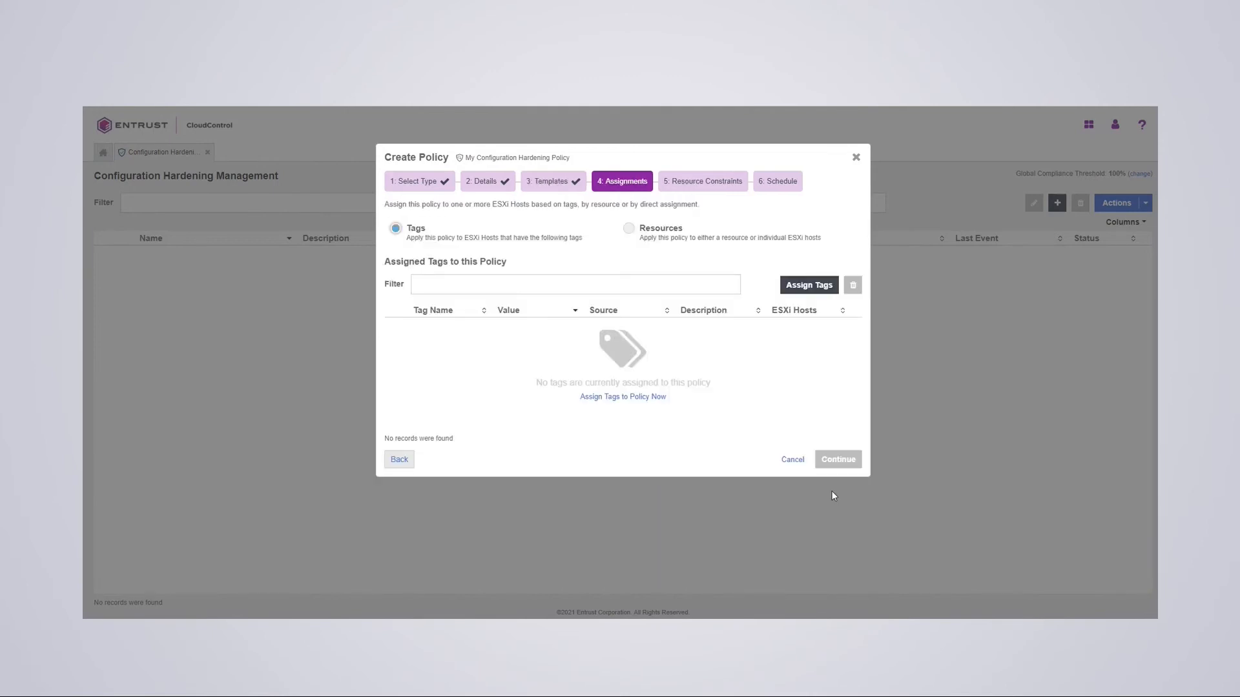
- Assign the policy to vCenter hpz8vcenter.interop.com and create it with the Daily 09:00 AM schedule
{"action": "left_click", "coordinate": [630, 230]}
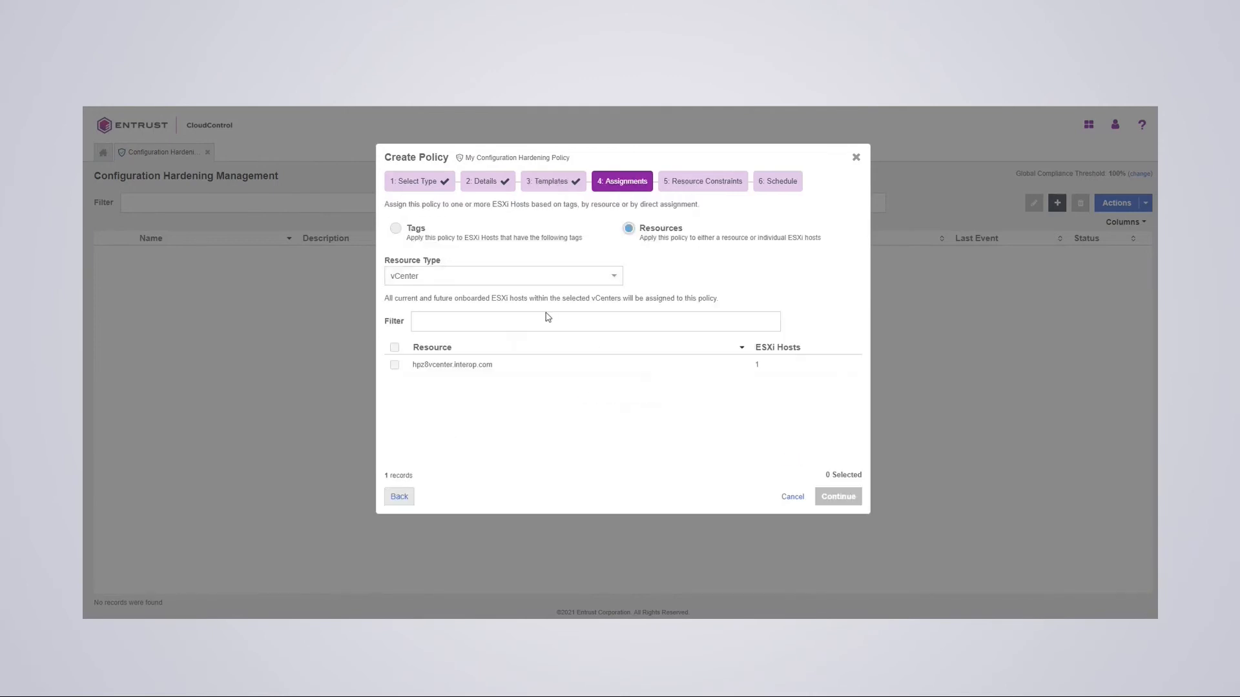
{"action": "left_click", "coordinate": [394, 365]}
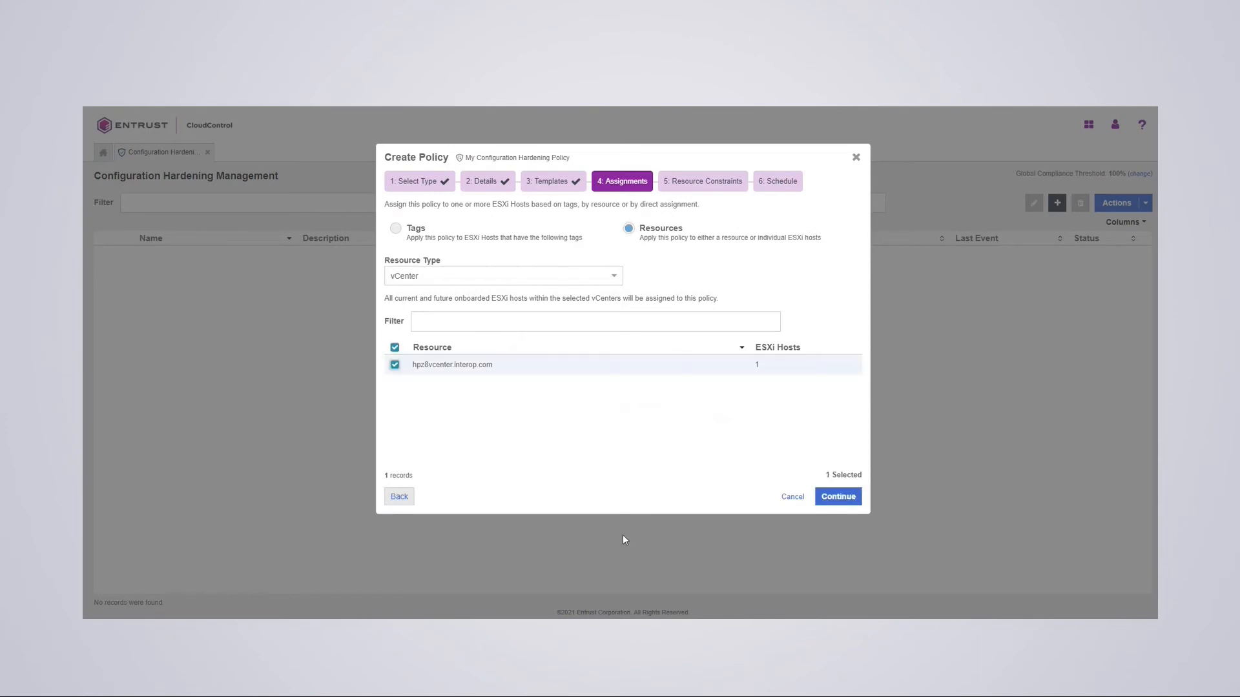
{"action": "left_click", "coordinate": [838, 498]}
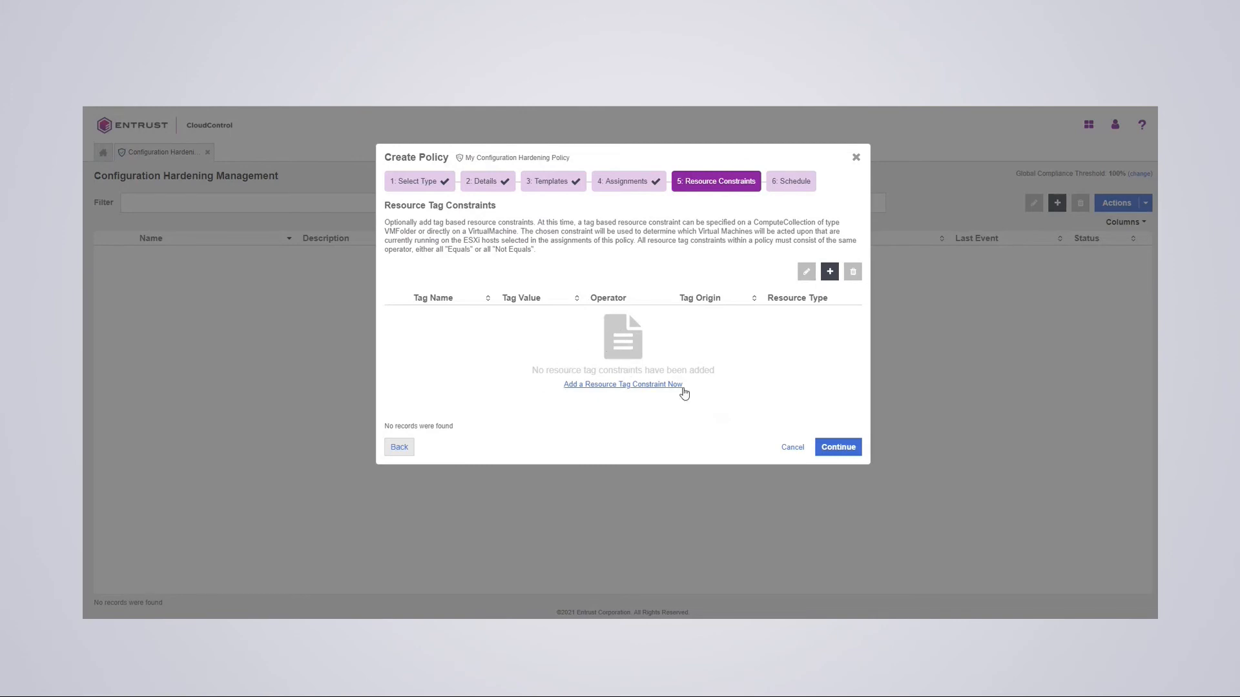
{"action": "left_click", "coordinate": [839, 448]}
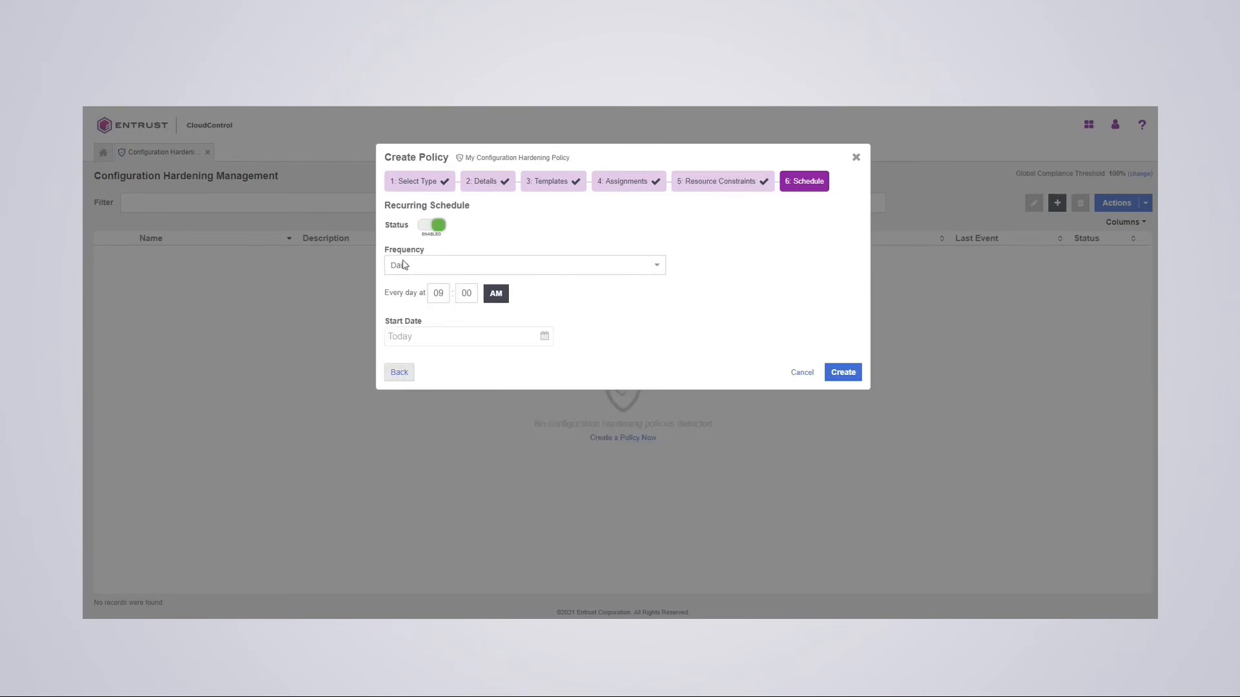
{"action": "left_click", "coordinate": [842, 375]}
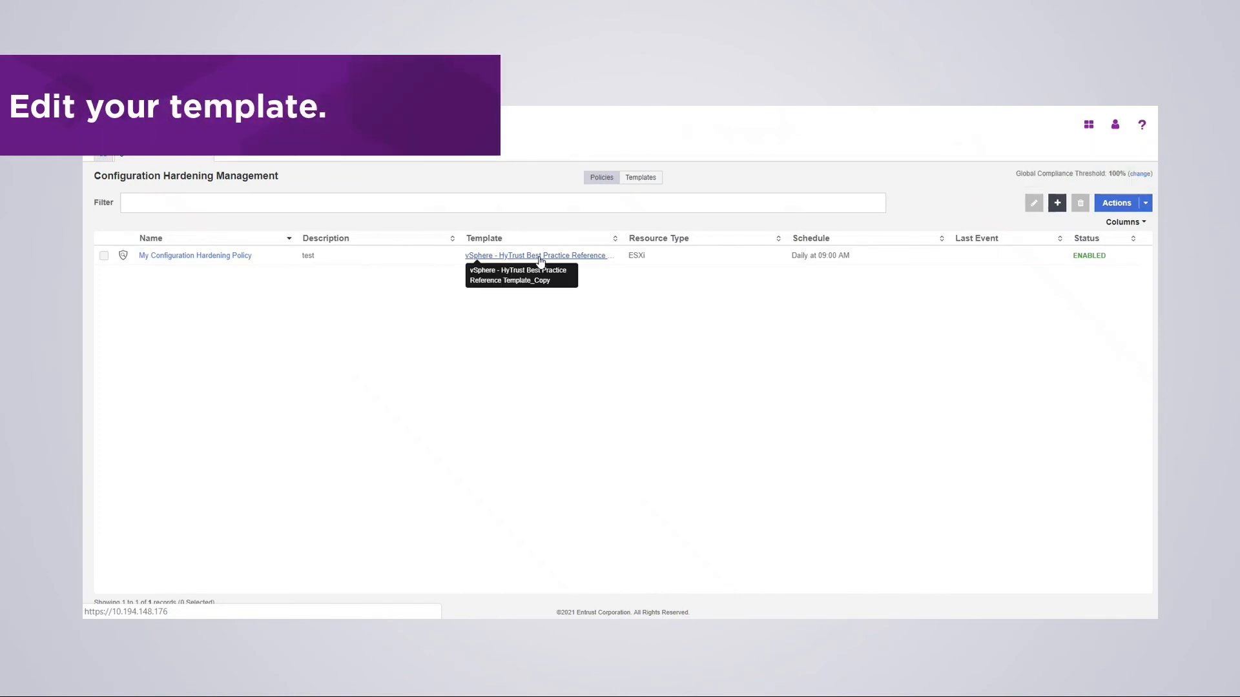
- Check that the Check ESXi Patch Version parameter reads VMware ESXi 7.* build-*, then close the template
{"action": "left_click", "coordinate": [541, 256]}
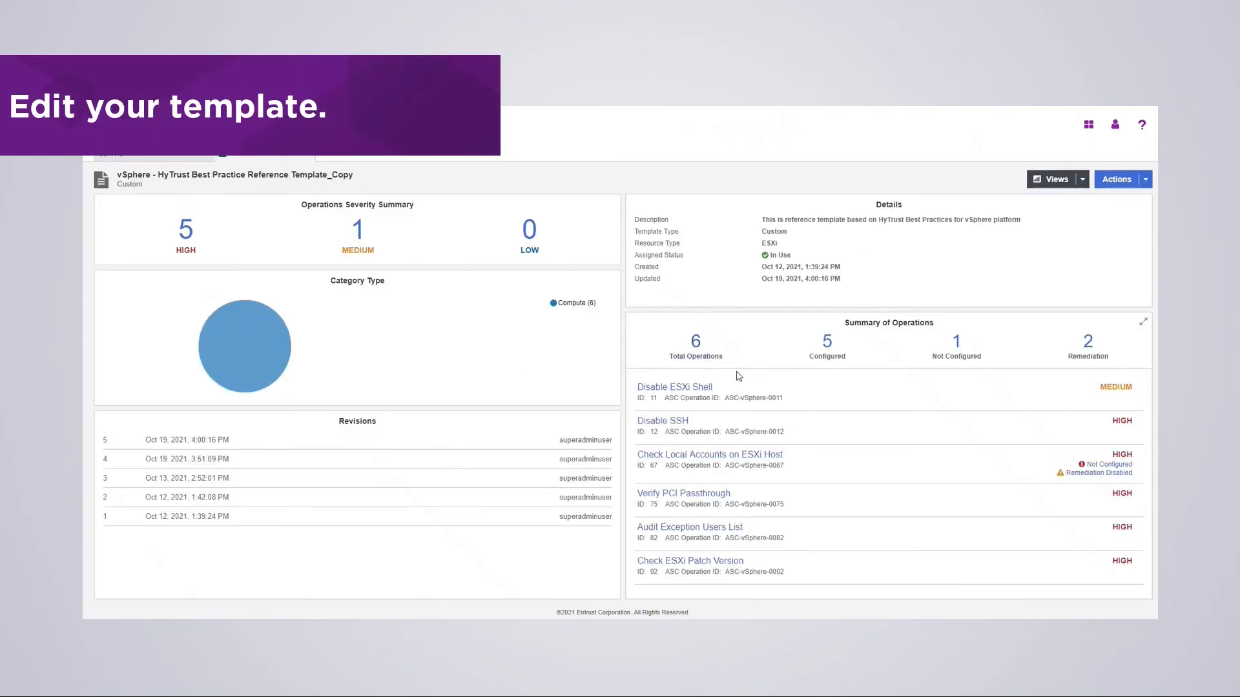
{"action": "left_click", "coordinate": [695, 344]}
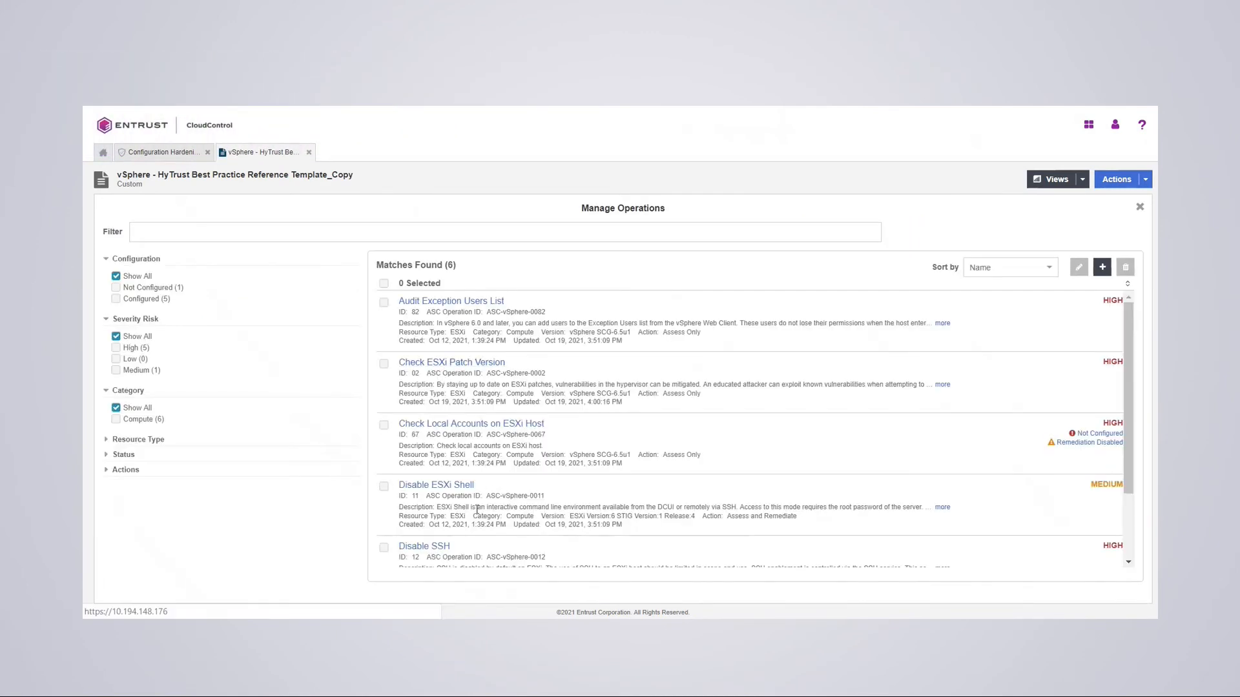
{"action": "left_click", "coordinate": [438, 364]}
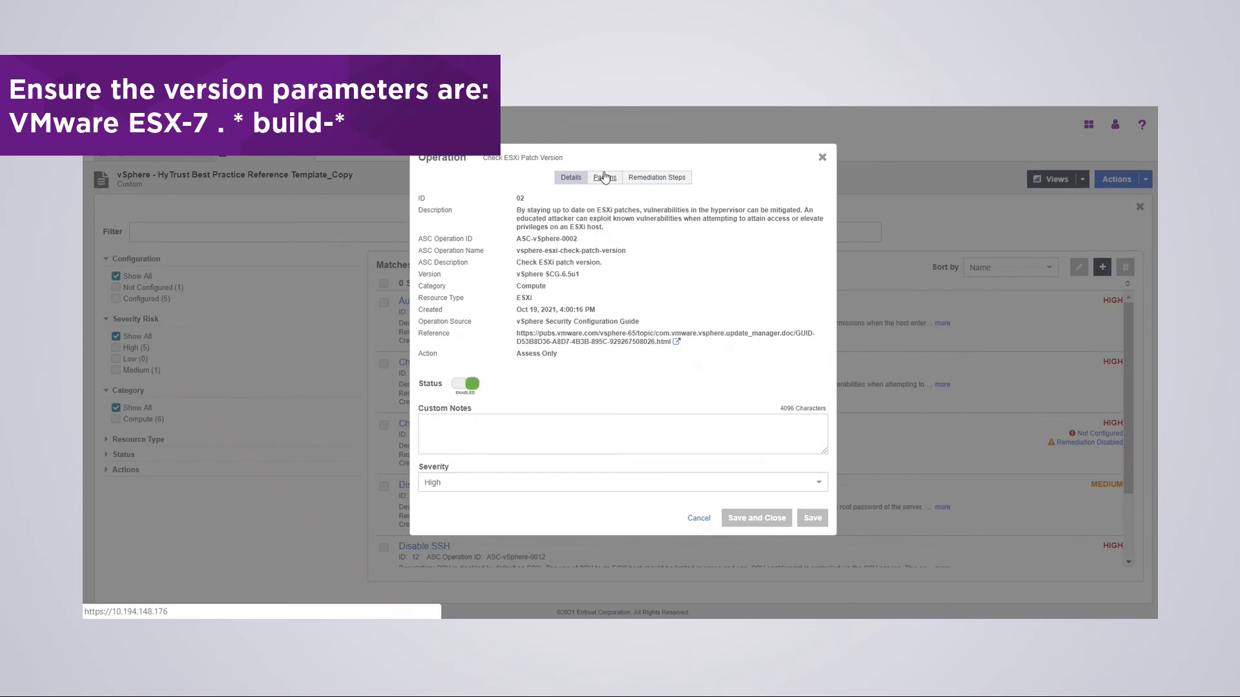
{"action": "left_click", "coordinate": [605, 178]}
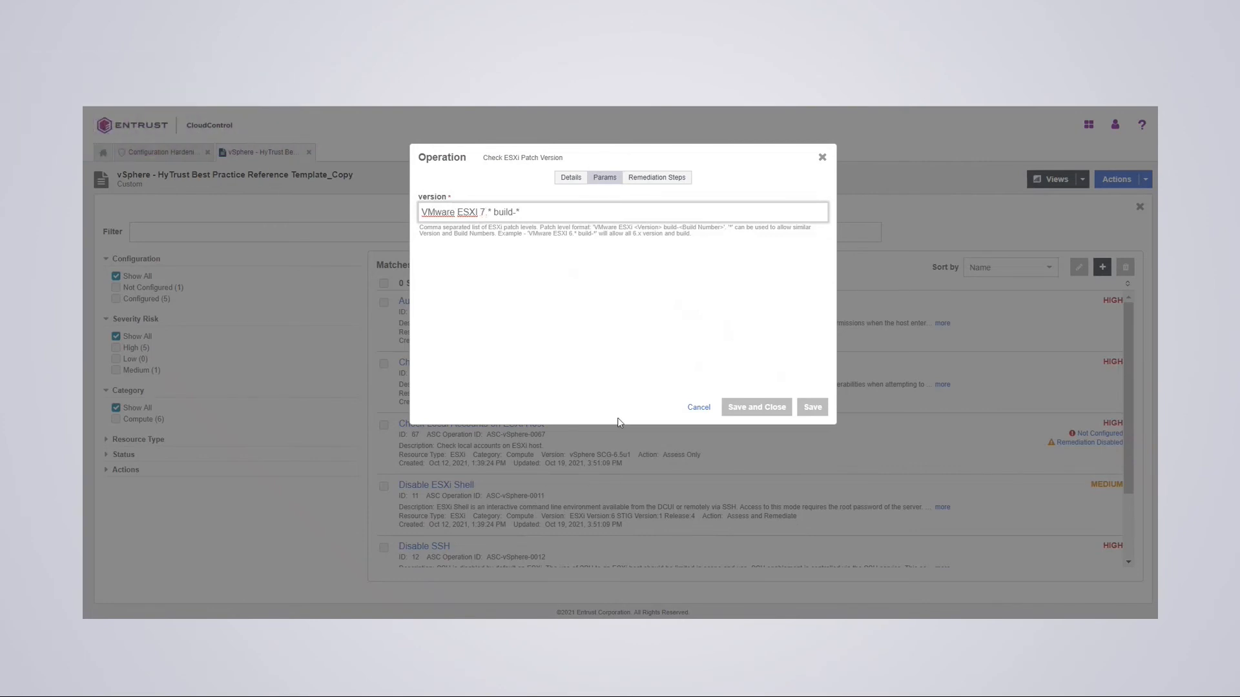
{"action": "left_click", "coordinate": [822, 158]}
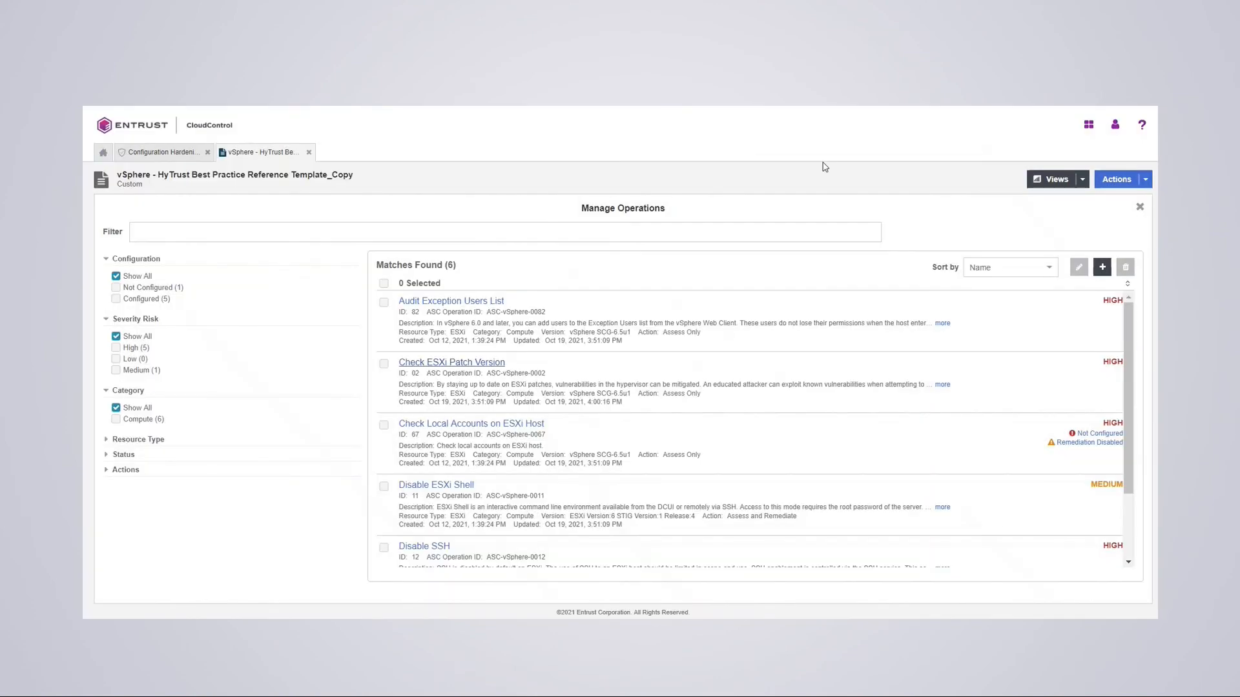
{"action": "left_click", "coordinate": [308, 152]}
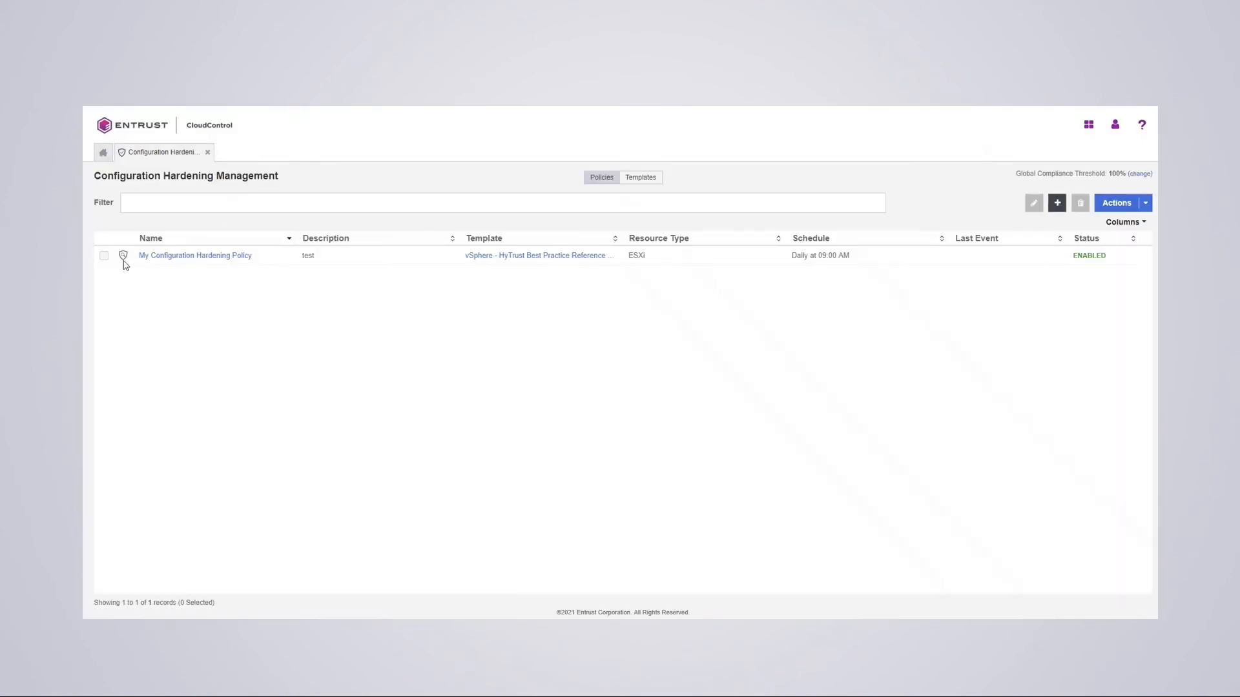
- Run My Configuration Hardening Policy immediately via Actions > Run Now and confirm
{"action": "left_click", "coordinate": [104, 257]}
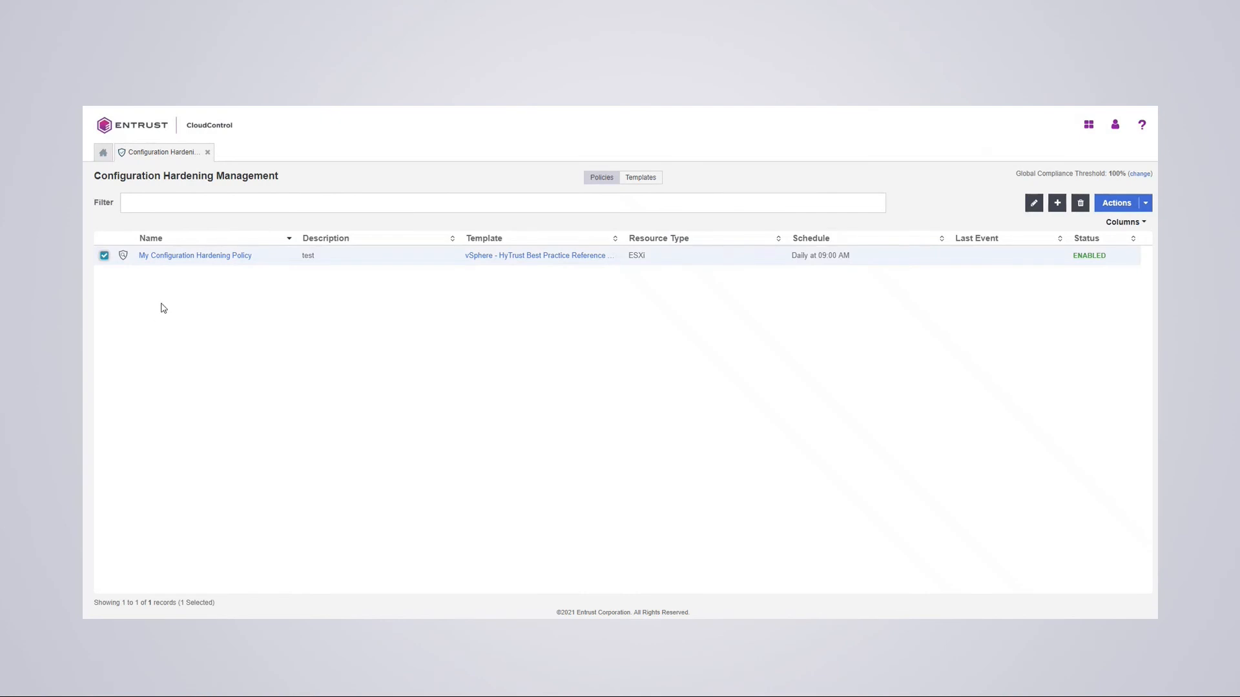
{"action": "left_click", "coordinate": [1146, 204]}
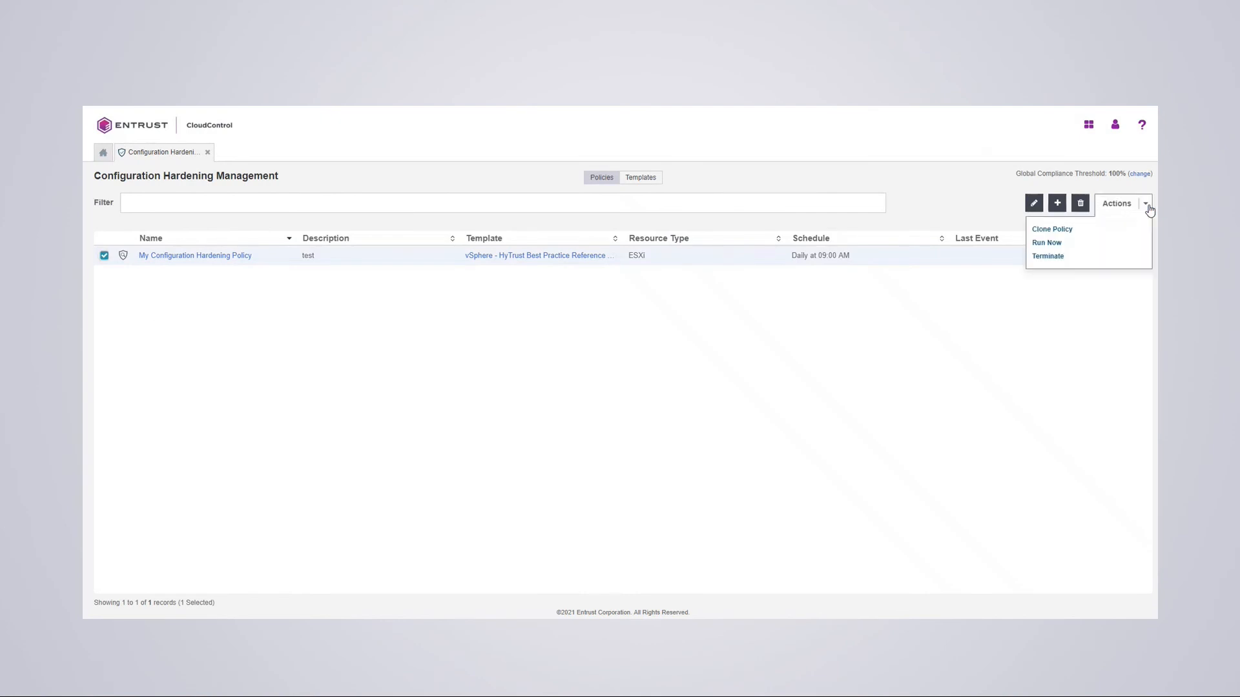
{"action": "left_click", "coordinate": [1045, 243]}
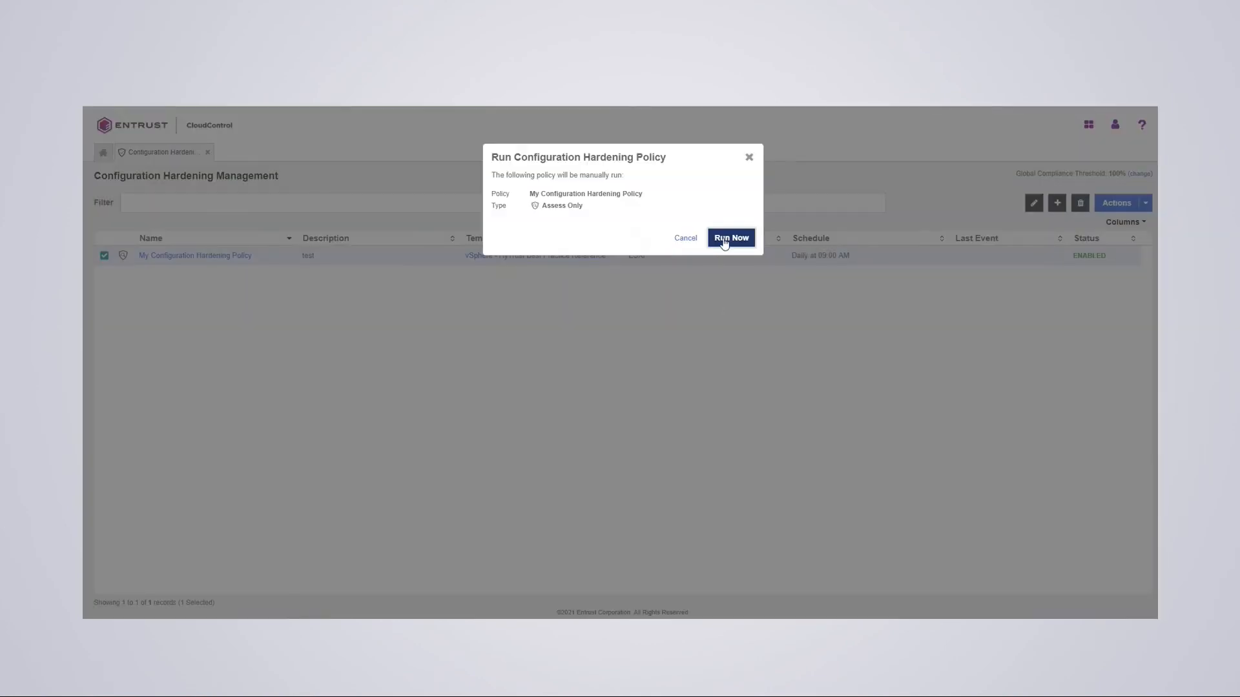
{"action": "left_click", "coordinate": [723, 240]}
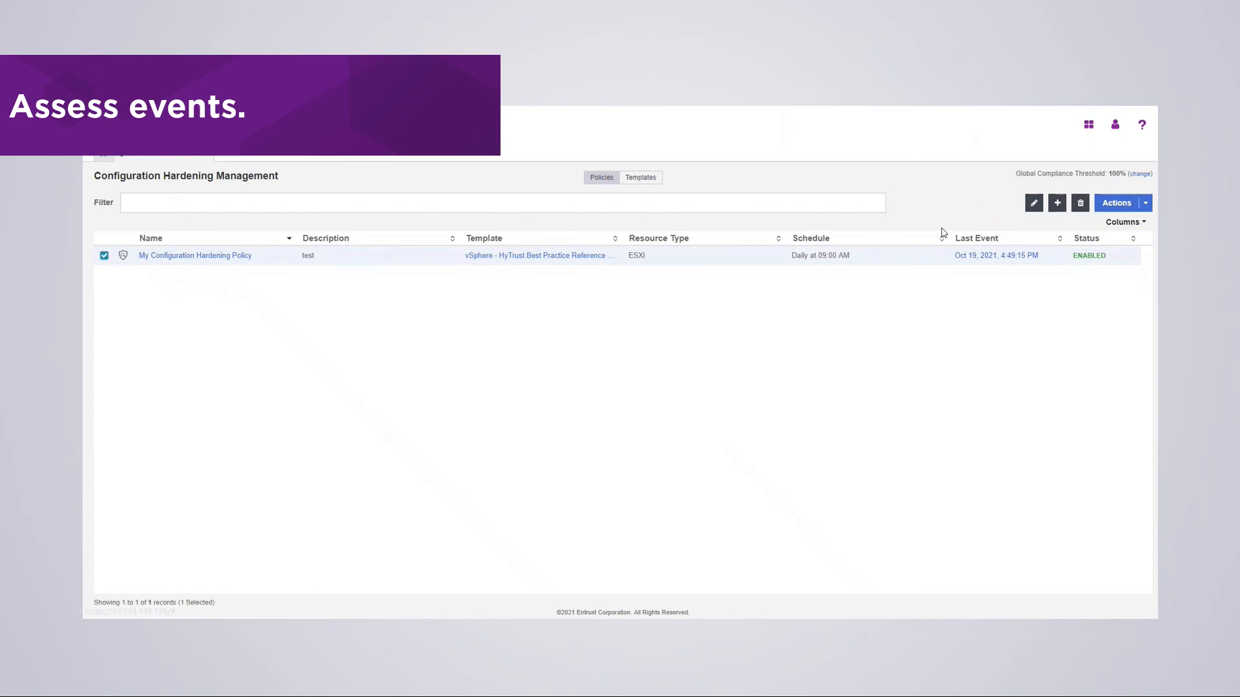
- Open the 4:49:15 PM run's full results for host 10.194.148.201: 83%, Check Local Accounts failed
{"action": "left_click", "coordinate": [976, 258]}
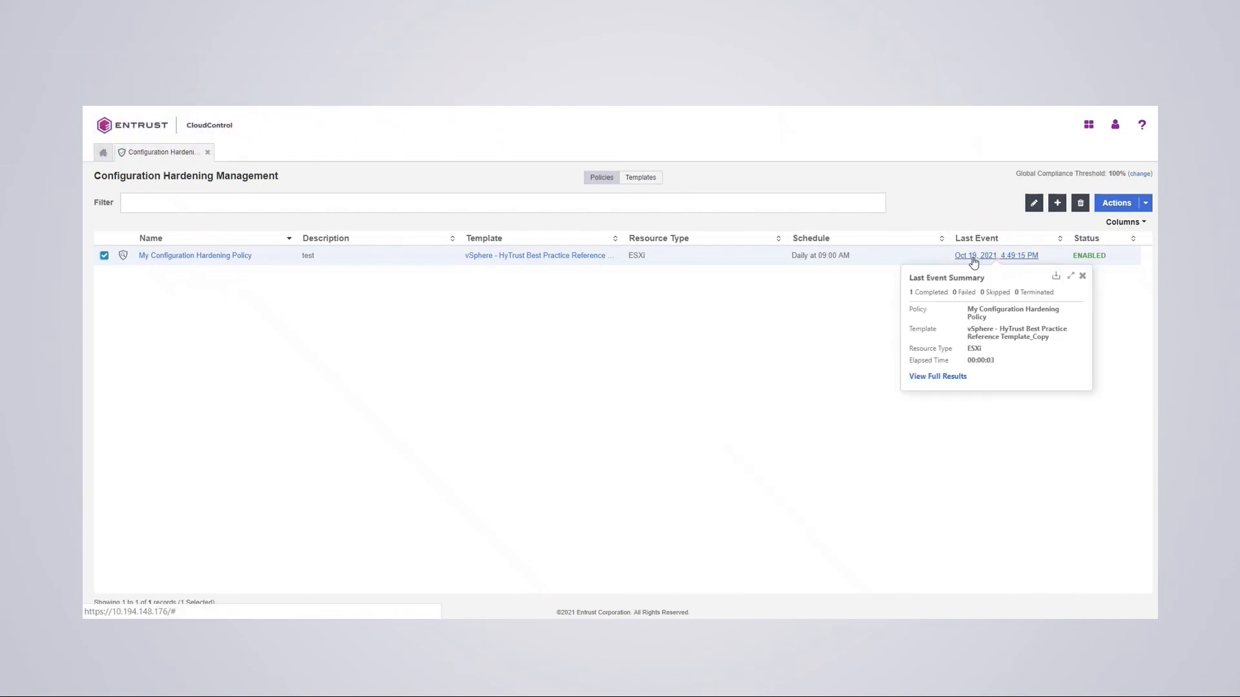
{"action": "left_click", "coordinate": [939, 378]}
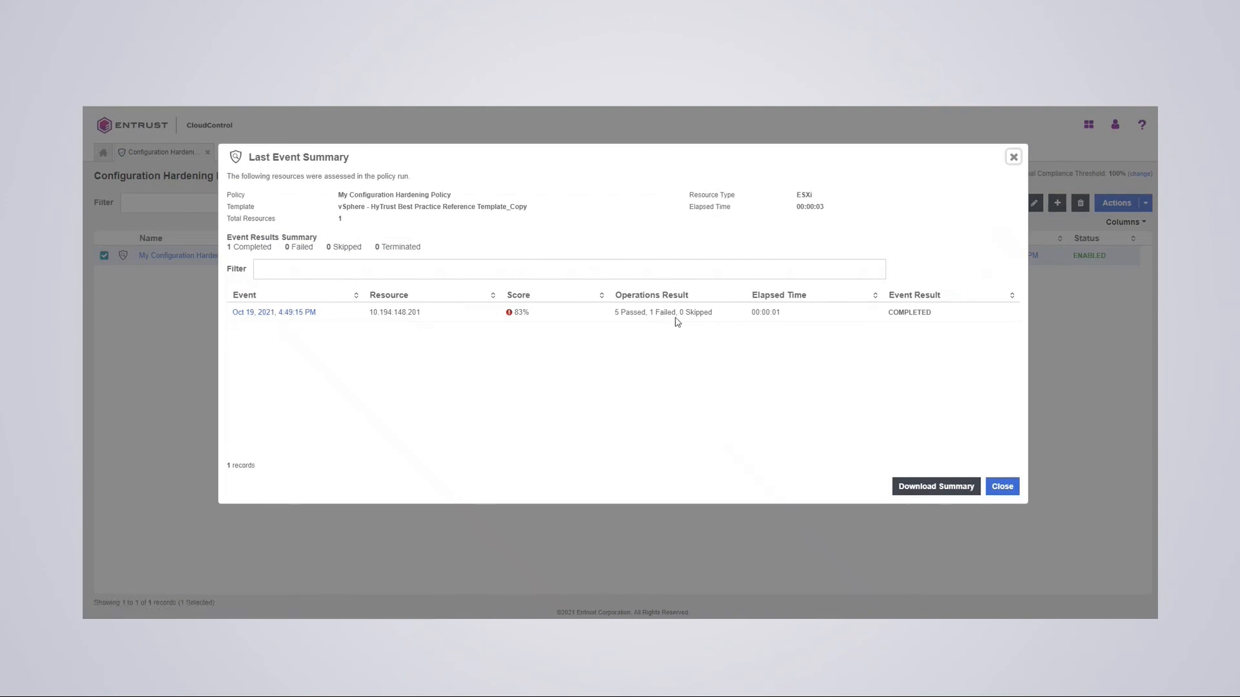
{"action": "left_click", "coordinate": [281, 315]}
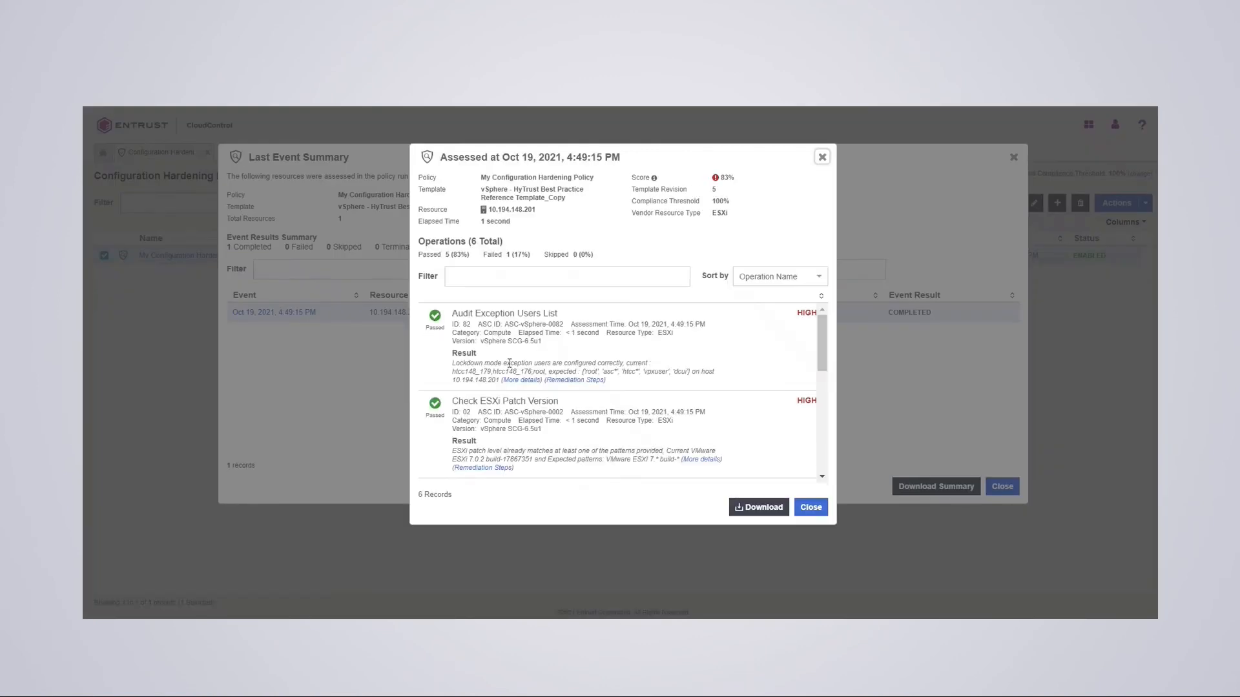
{"action": "scroll", "coordinate": [572, 337], "scroll_direction": "down", "scroll_amount": 5}
{"action": "scroll", "coordinate": [505, 400], "scroll_direction": "up", "scroll_amount": 3}
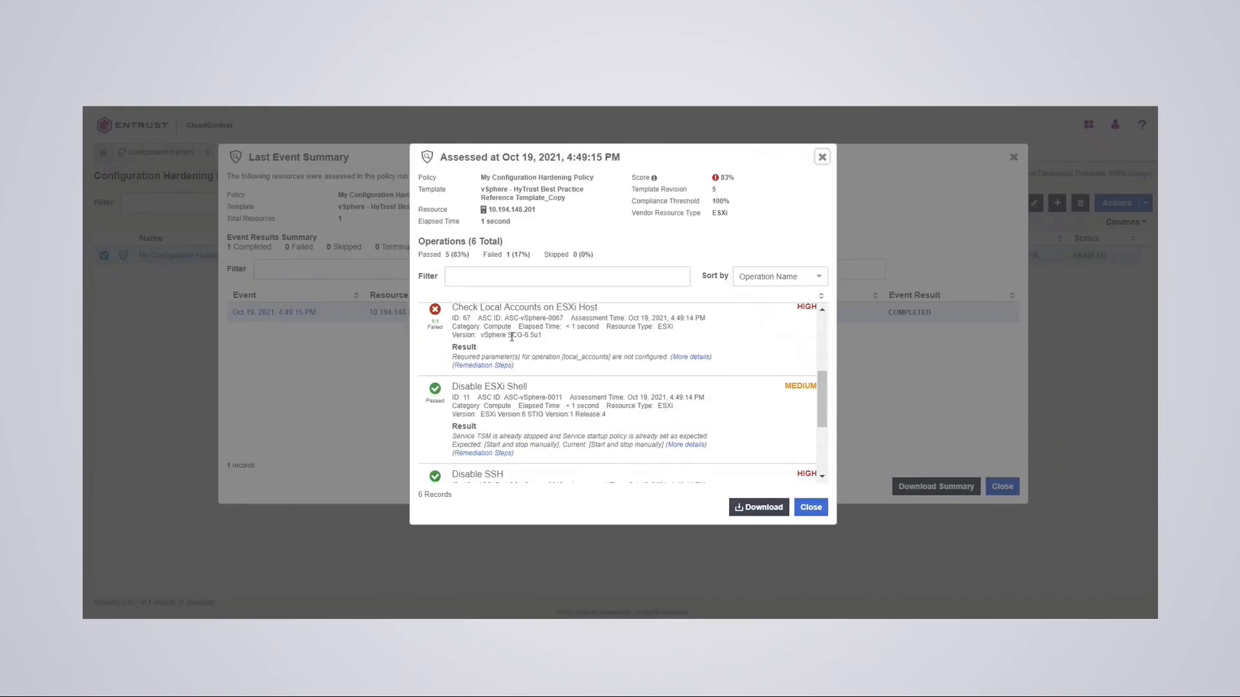
{"action": "scroll", "coordinate": [521, 328], "scroll_direction": "up", "scroll_amount": 1}
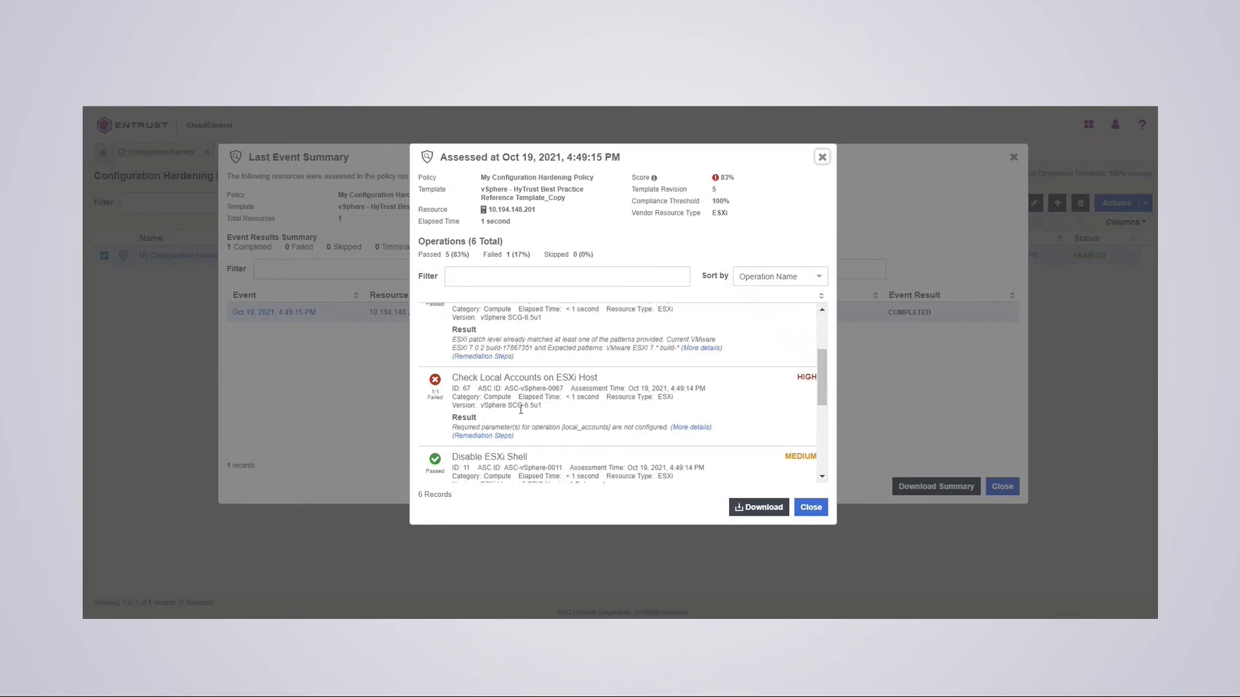
{"action": "scroll", "coordinate": [521, 410], "scroll_direction": "down", "scroll_amount": 1}
{"action": "scroll", "coordinate": [518, 408], "scroll_direction": "up", "scroll_amount": 2}
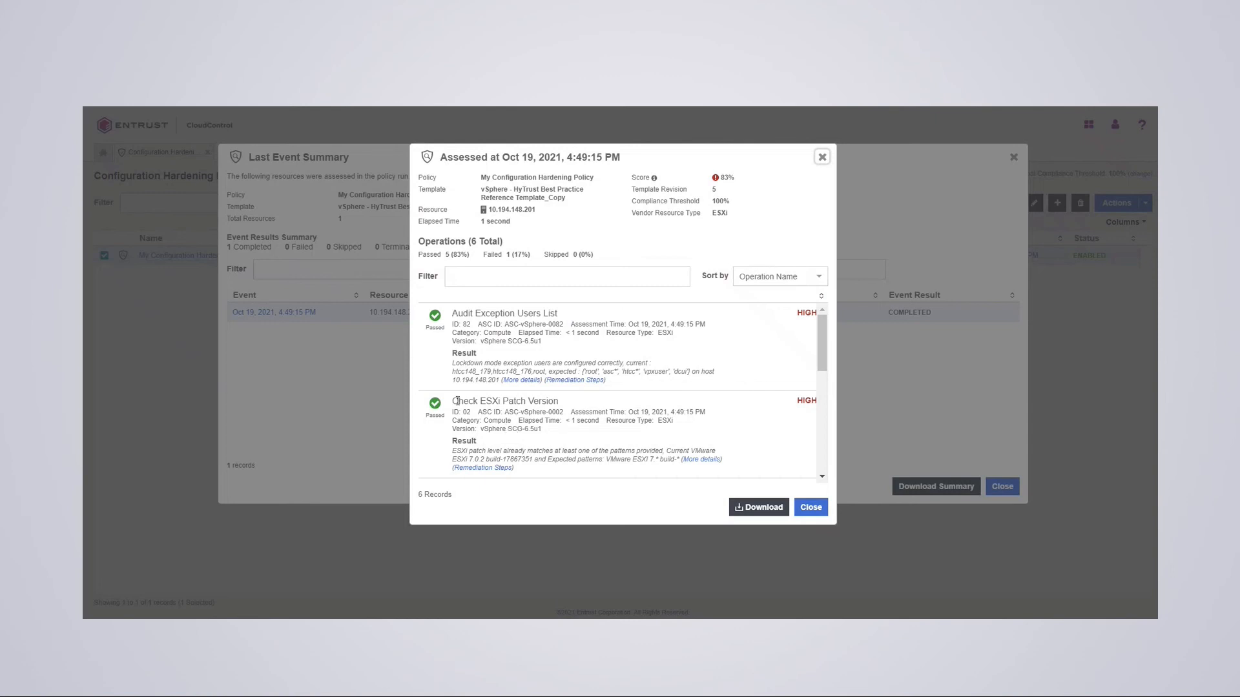
- Close the assessment results and start a remediation policy named 'My Remediation Policy', described 'test'
{"action": "left_click", "coordinate": [811, 507]}
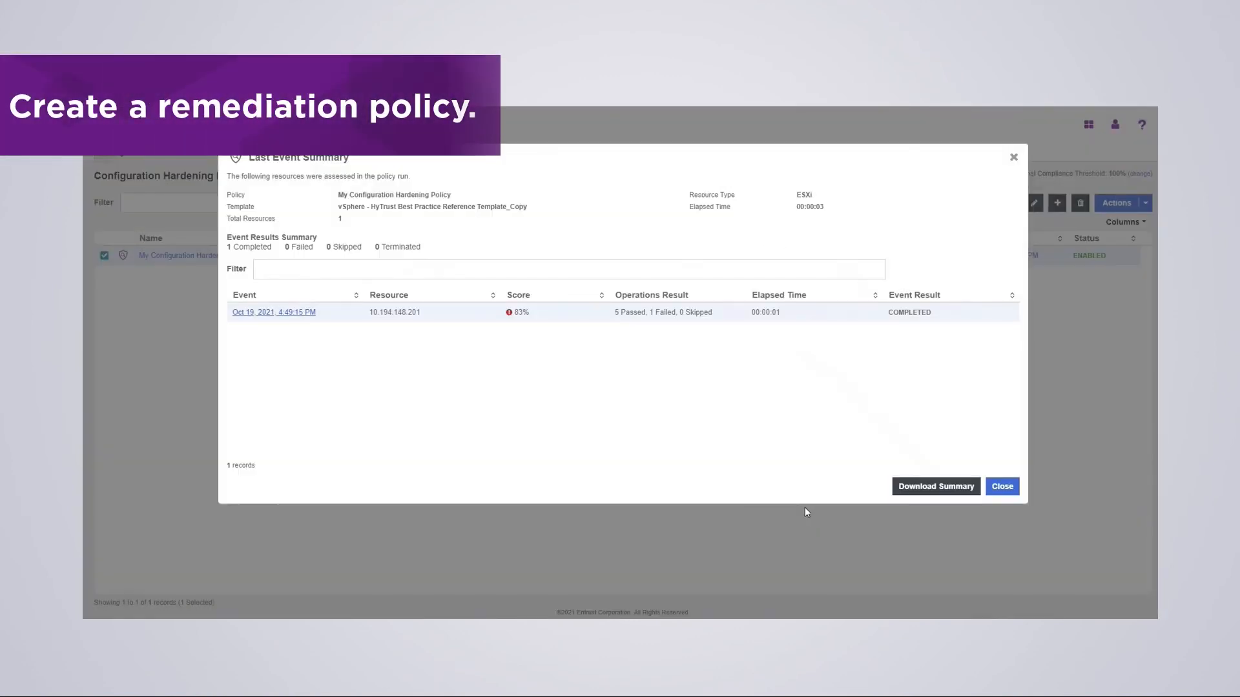
{"action": "left_click", "coordinate": [1008, 486]}
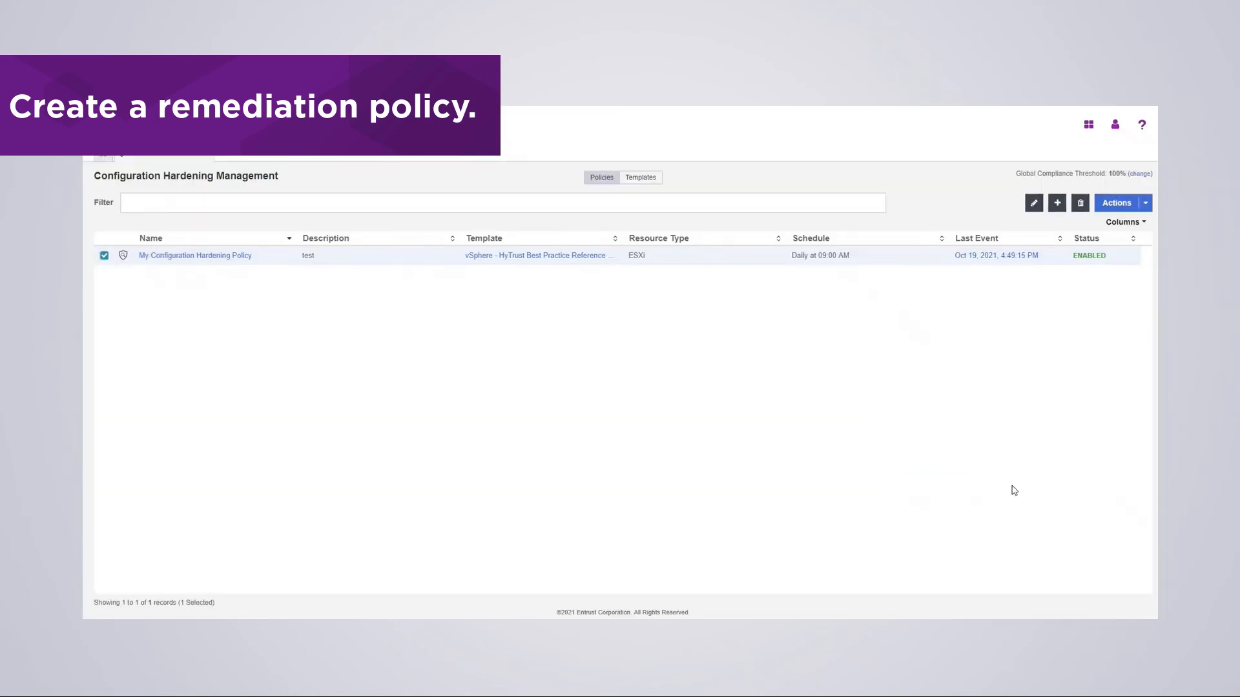
{"action": "left_click", "coordinate": [1057, 203]}
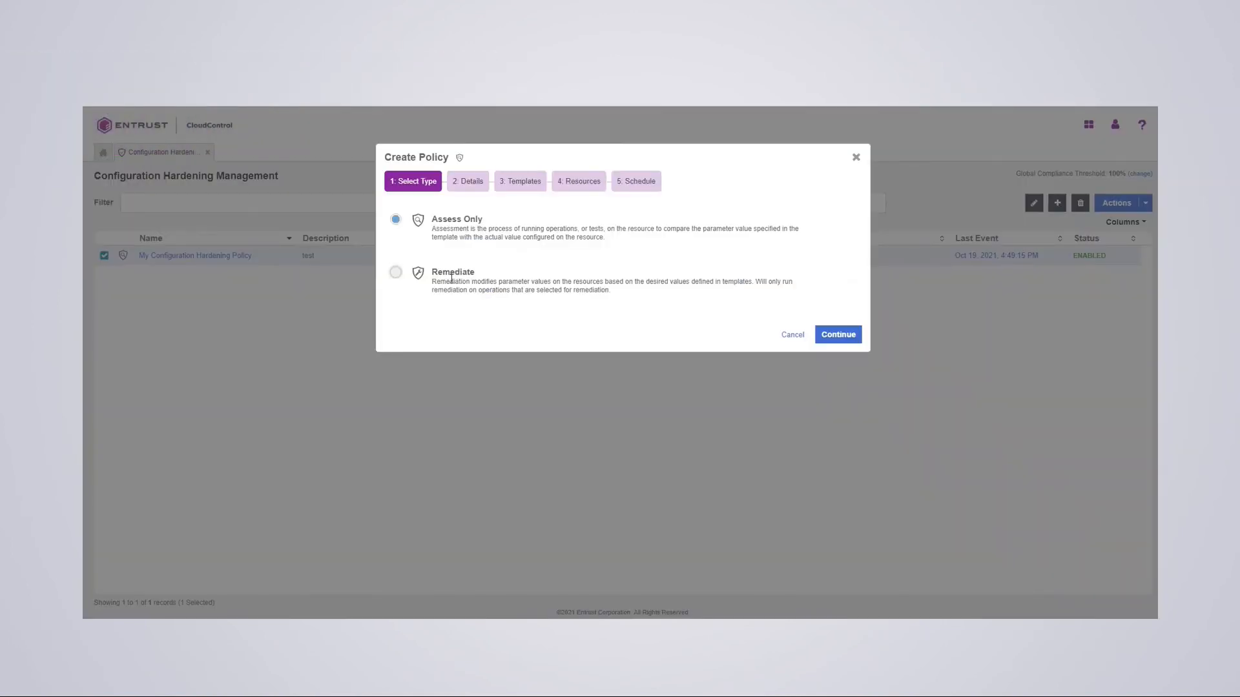
{"action": "left_click", "coordinate": [395, 272]}
{"action": "left_click", "coordinate": [833, 334]}
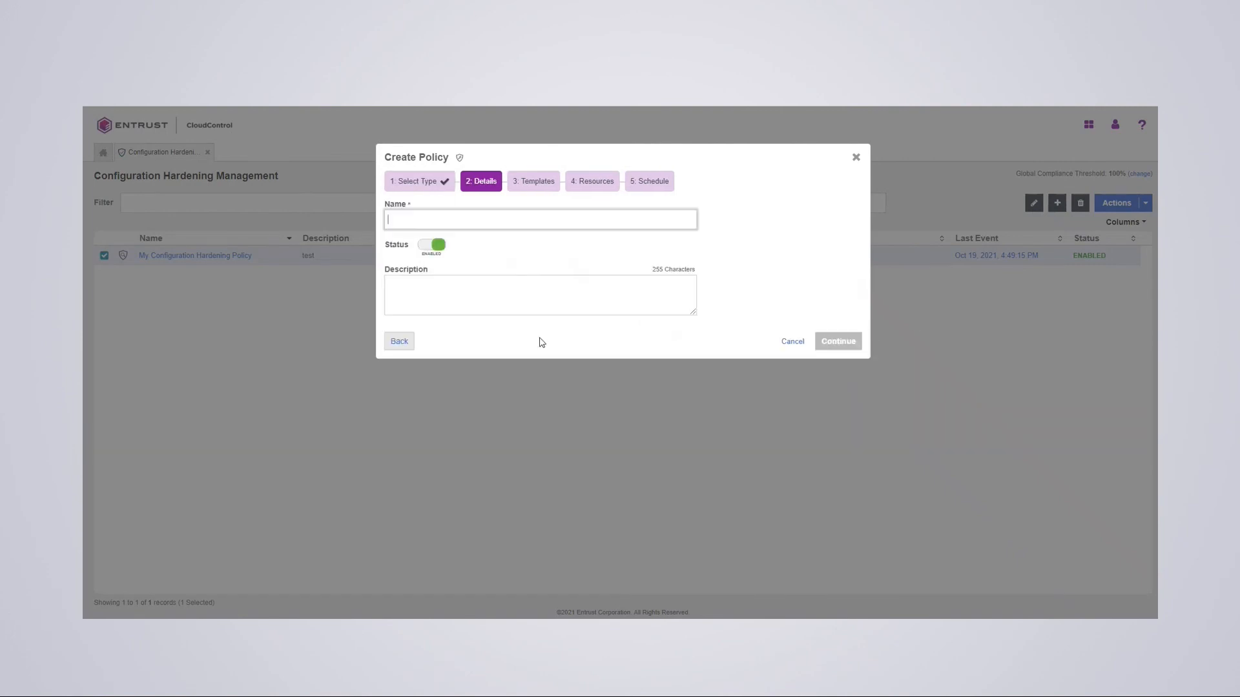
{"action": "left_click", "coordinate": [410, 221]}
{"action": "type", "text": "My Remediation"}
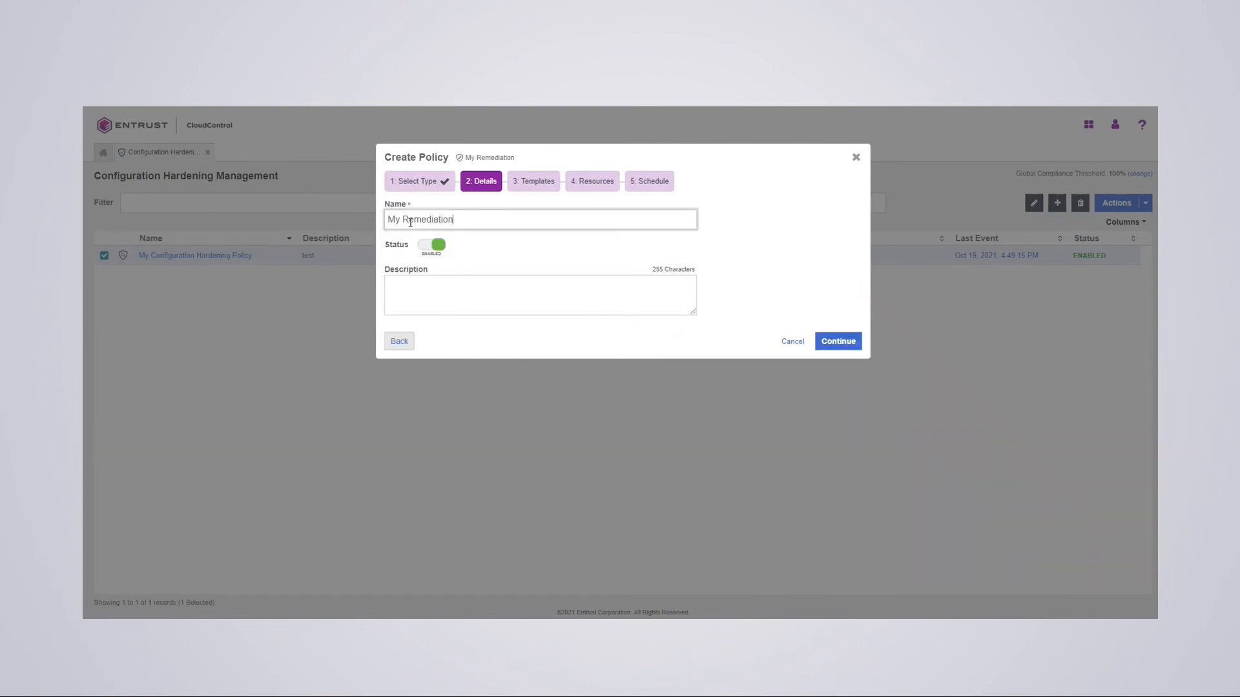
{"action": "type", "text": " Policy"}
{"action": "left_click", "coordinate": [409, 303]}
{"action": "type", "text": "test"}
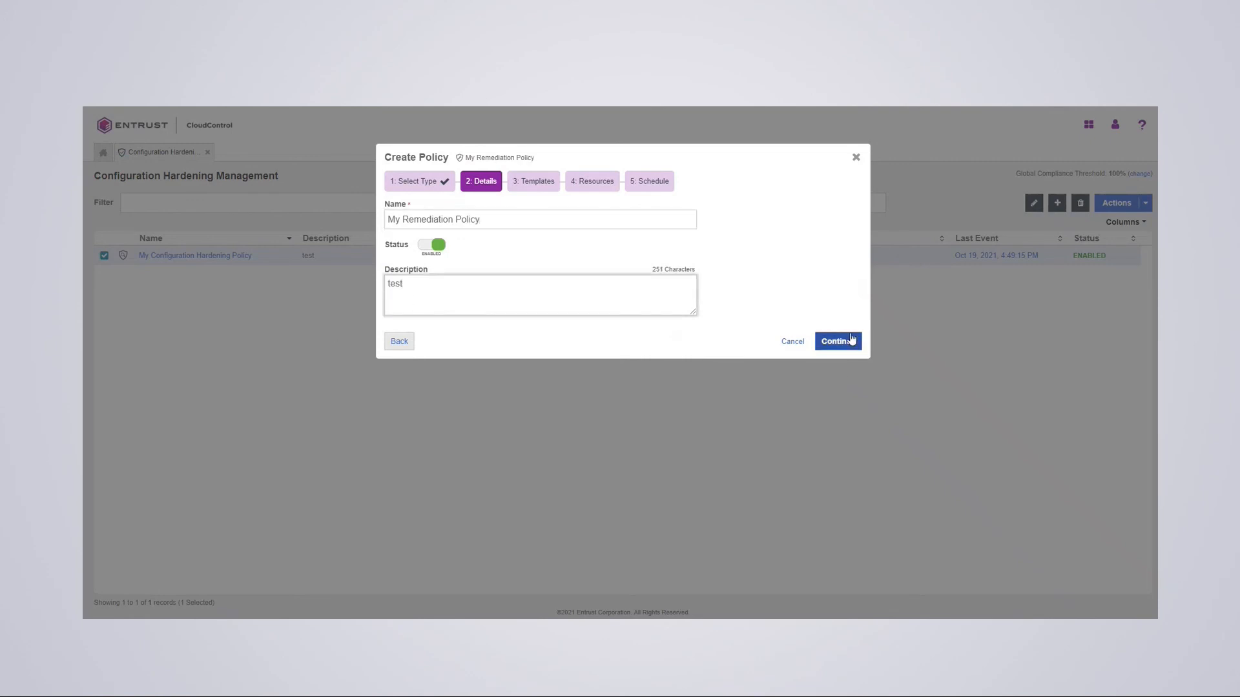
- Base the policy on ESXi with the vSphere HyTrust Best Practice template copy
{"action": "left_click", "coordinate": [833, 342]}
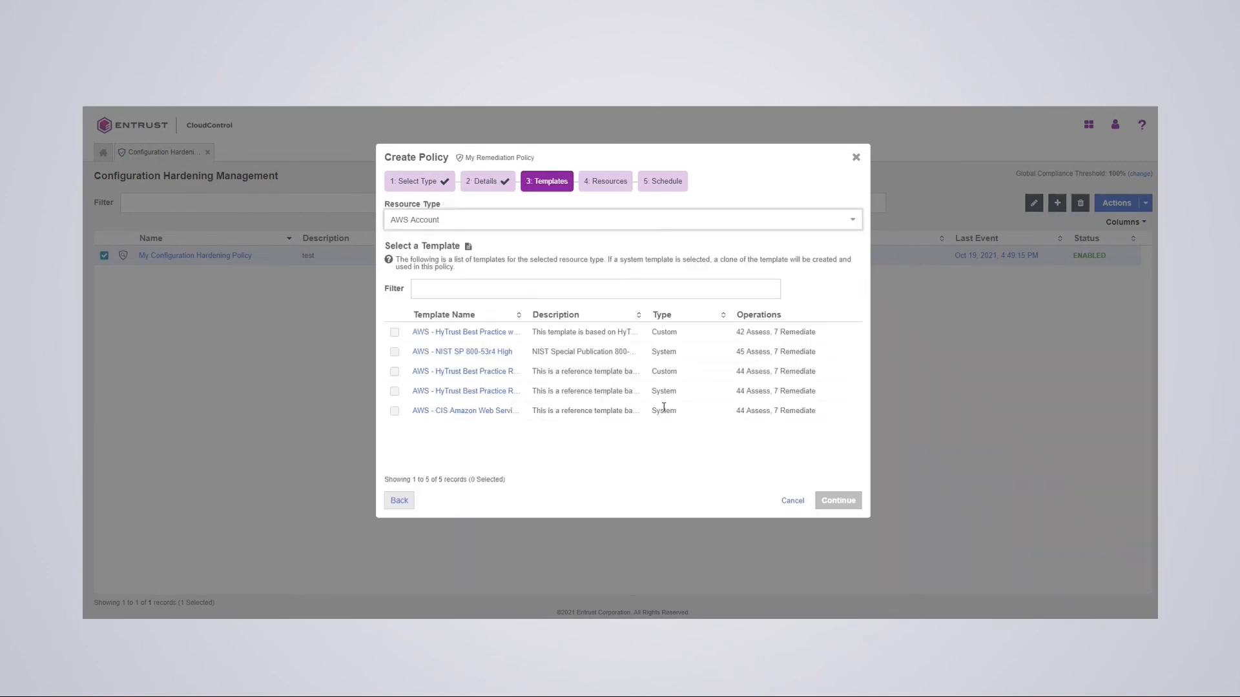
{"action": "left_click", "coordinate": [418, 219]}
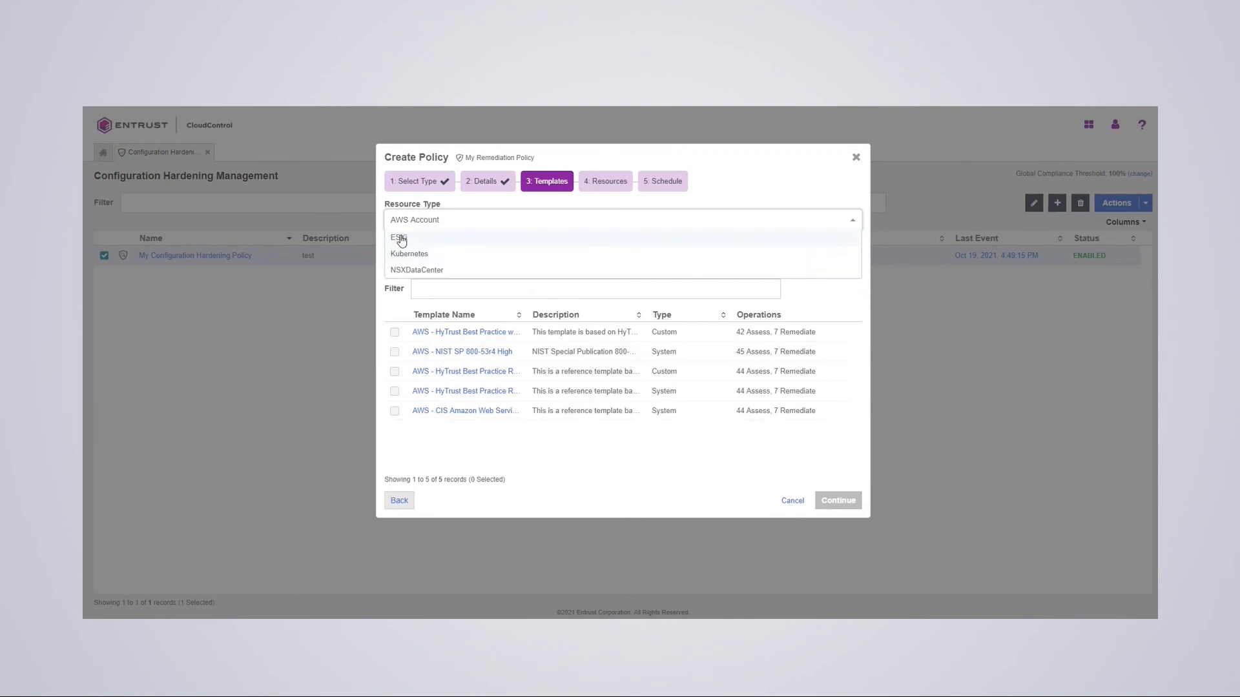
{"action": "left_click", "coordinate": [399, 236]}
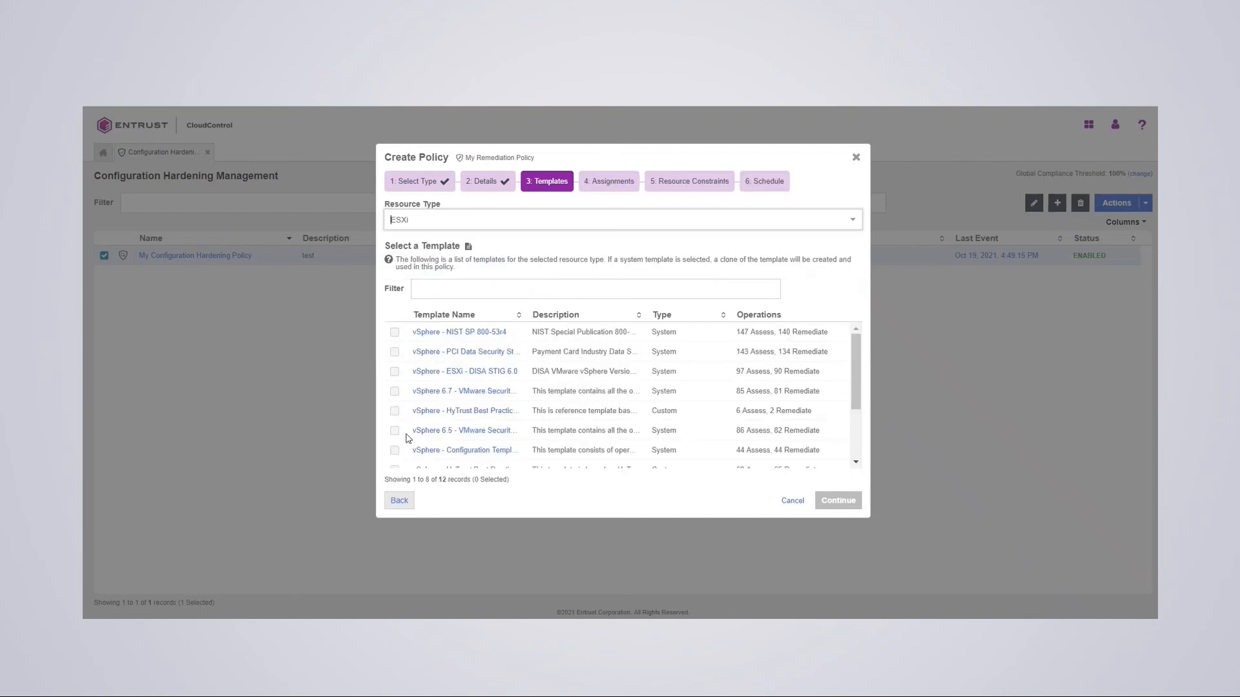
{"action": "left_click", "coordinate": [396, 412]}
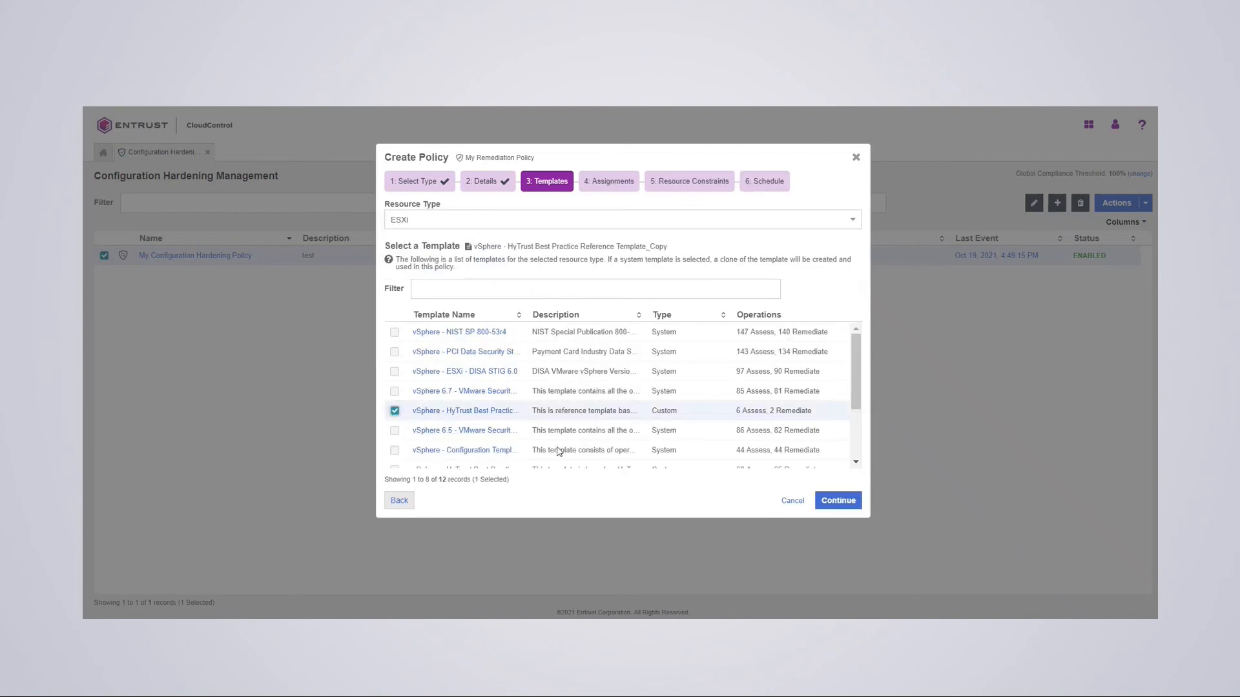
{"action": "left_click", "coordinate": [839, 501]}
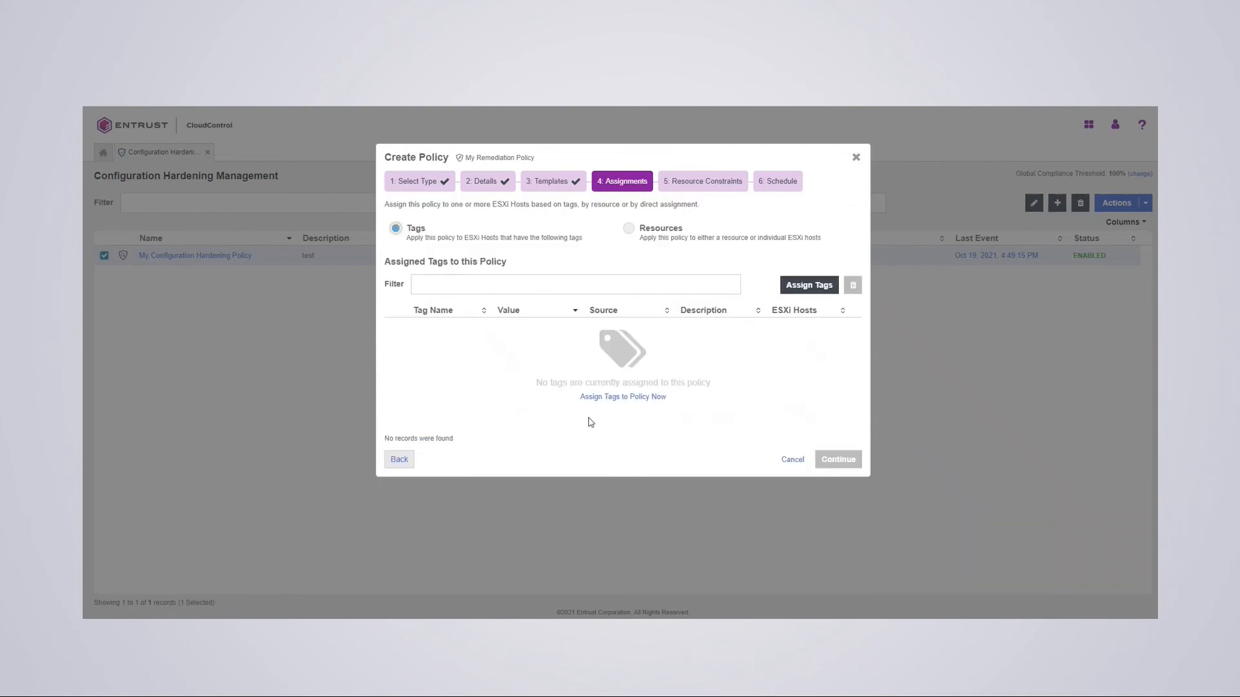
- Assign it by resource to the hpz8vcenter.interop.com vCenter and create it with the daily 09:00 AM schedule
{"action": "left_click", "coordinate": [628, 228]}
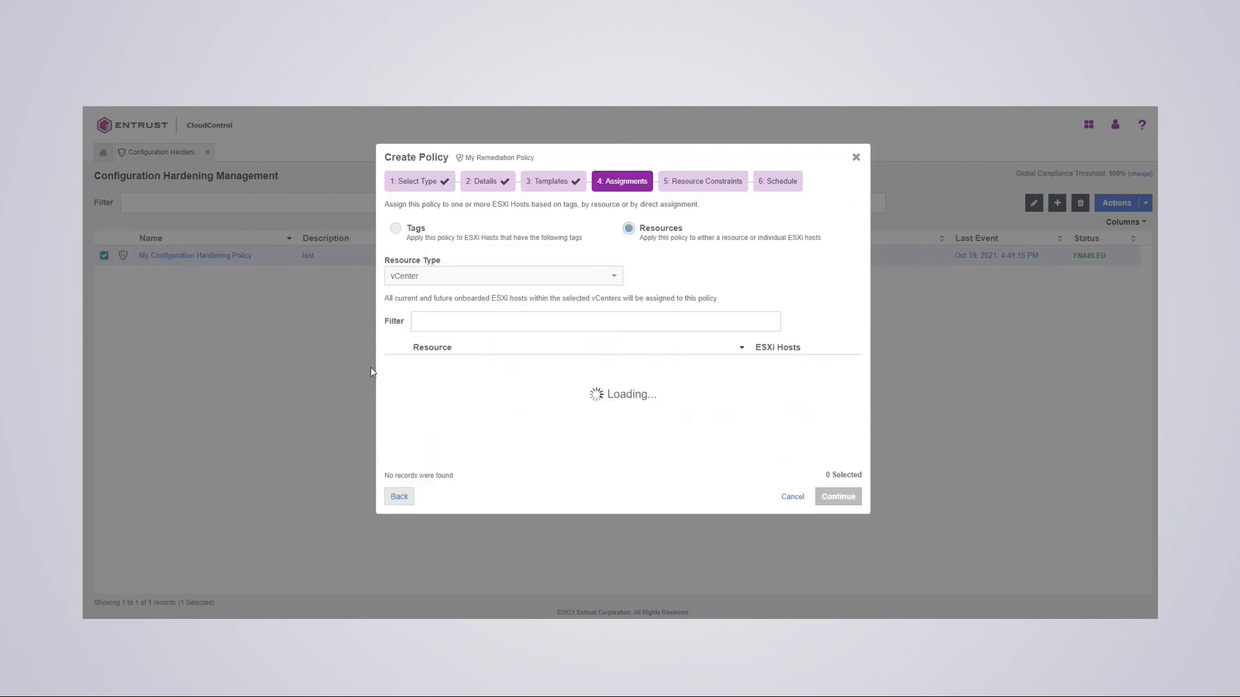
{"action": "left_click", "coordinate": [395, 365]}
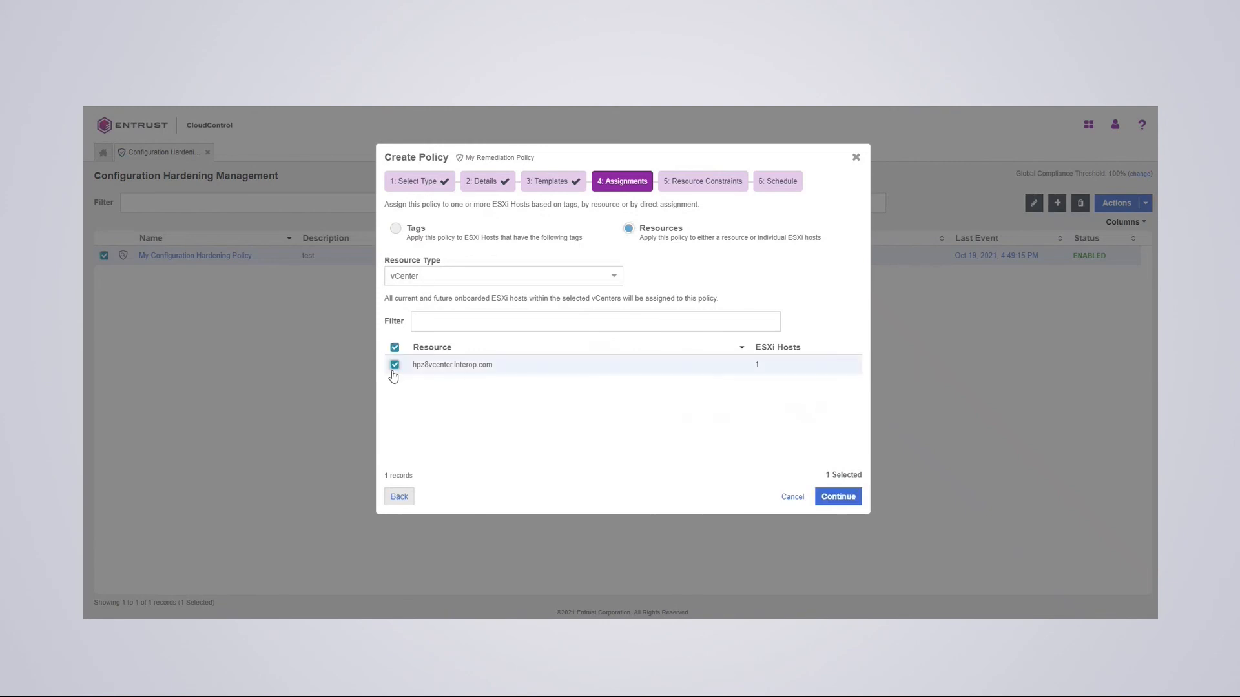
{"action": "left_click", "coordinate": [854, 504]}
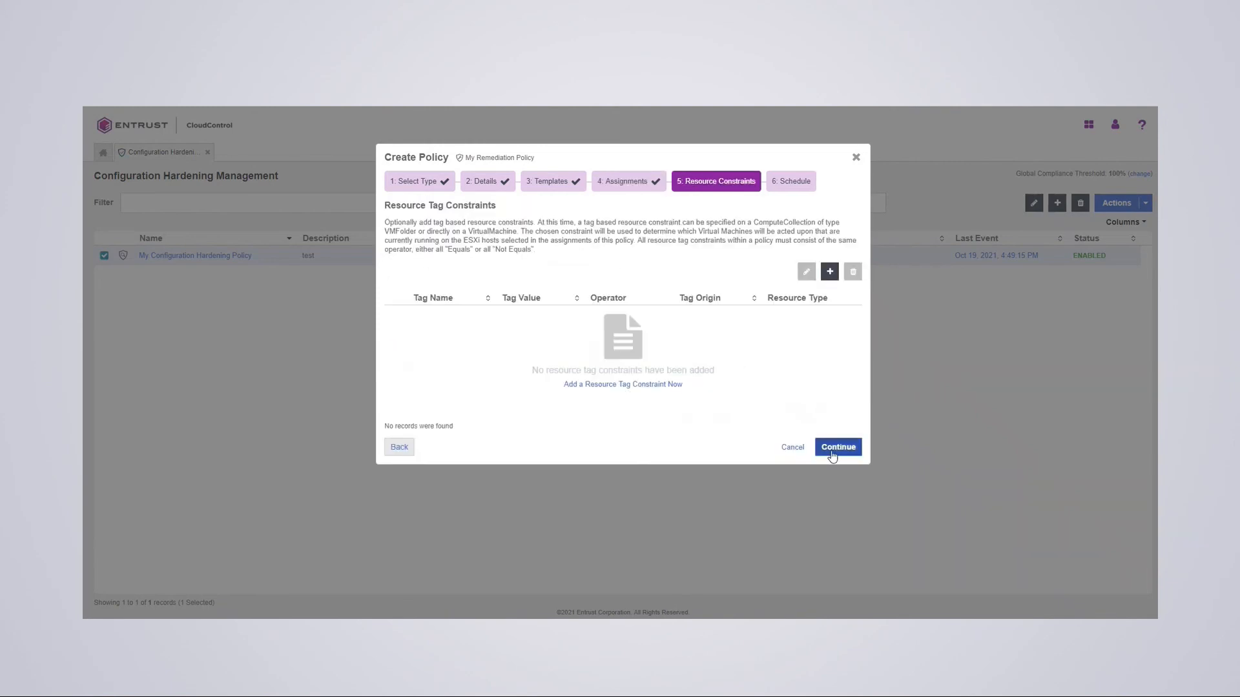
{"action": "left_click", "coordinate": [835, 447]}
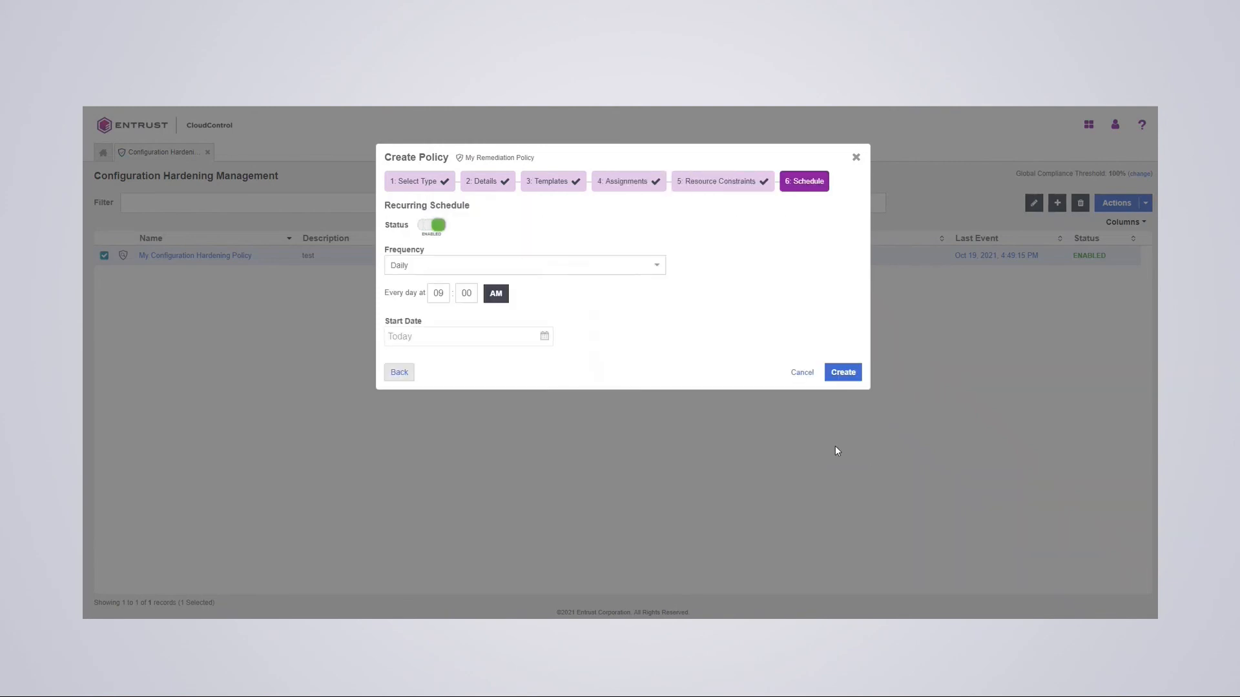
{"action": "left_click", "coordinate": [838, 371]}
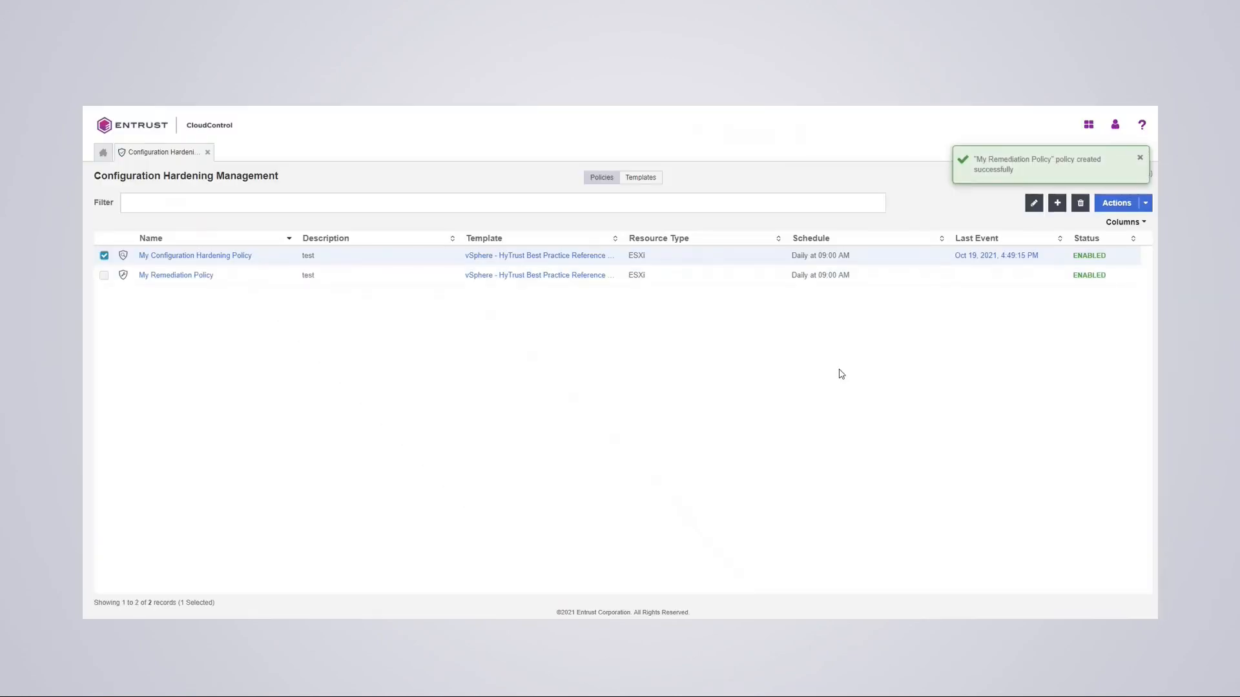
{"action": "left_click", "coordinate": [105, 256]}
{"action": "left_click", "coordinate": [508, 277]}
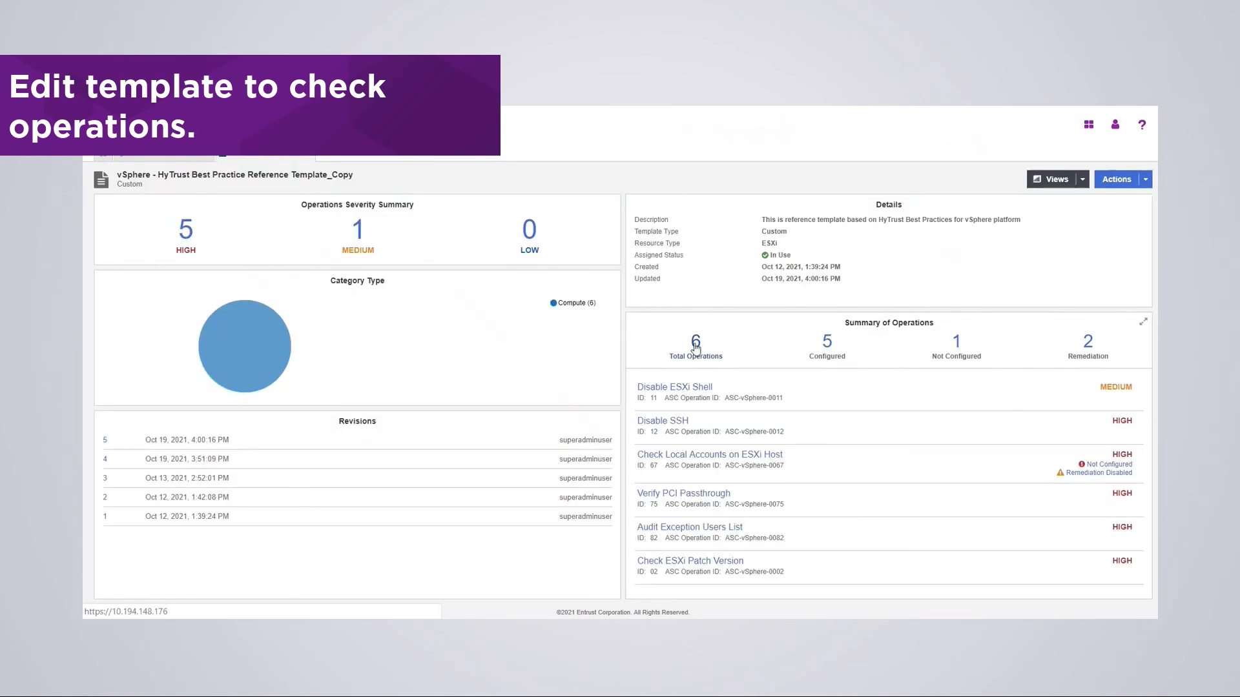
{"action": "left_click", "coordinate": [695, 344]}
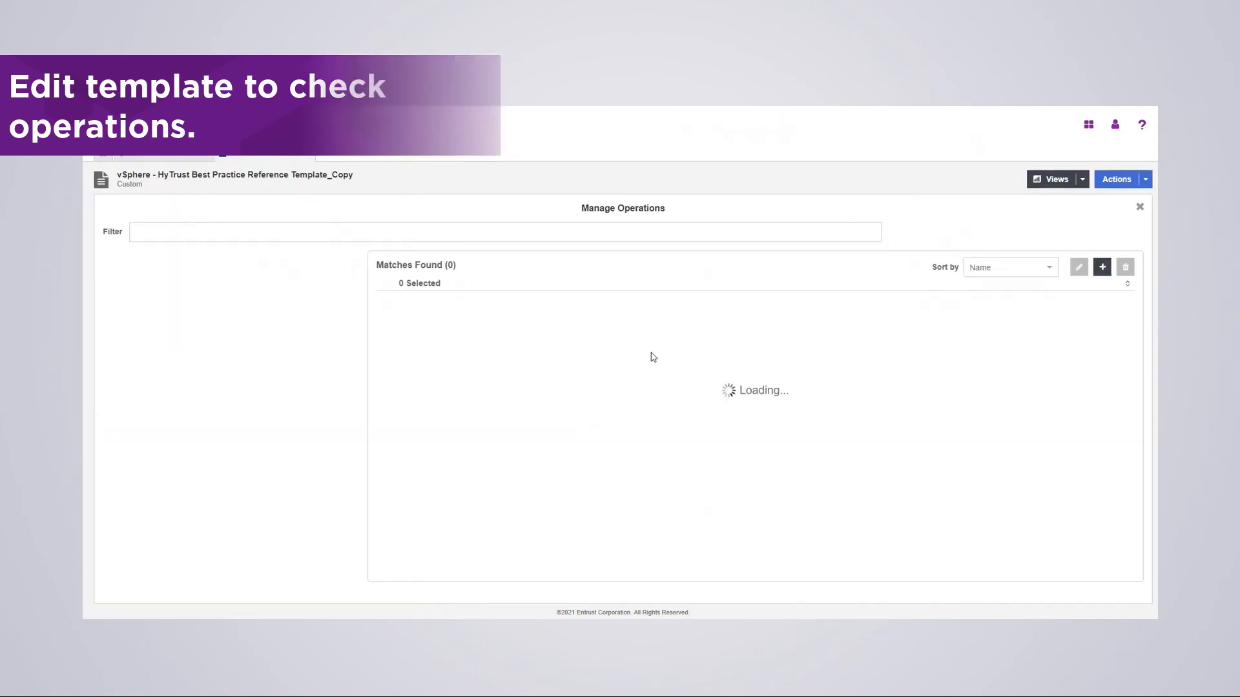
{"action": "scroll", "coordinate": [541, 425], "scroll_direction": "down", "scroll_amount": 3}
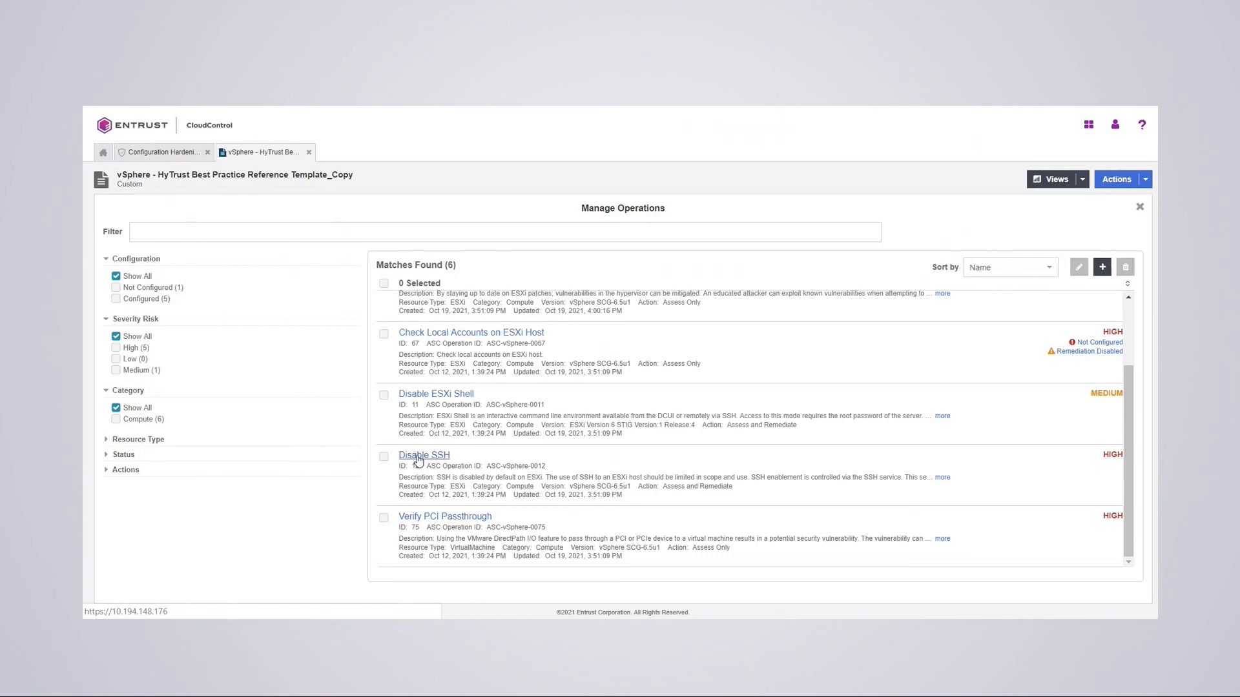
{"action": "left_click", "coordinate": [309, 152]}
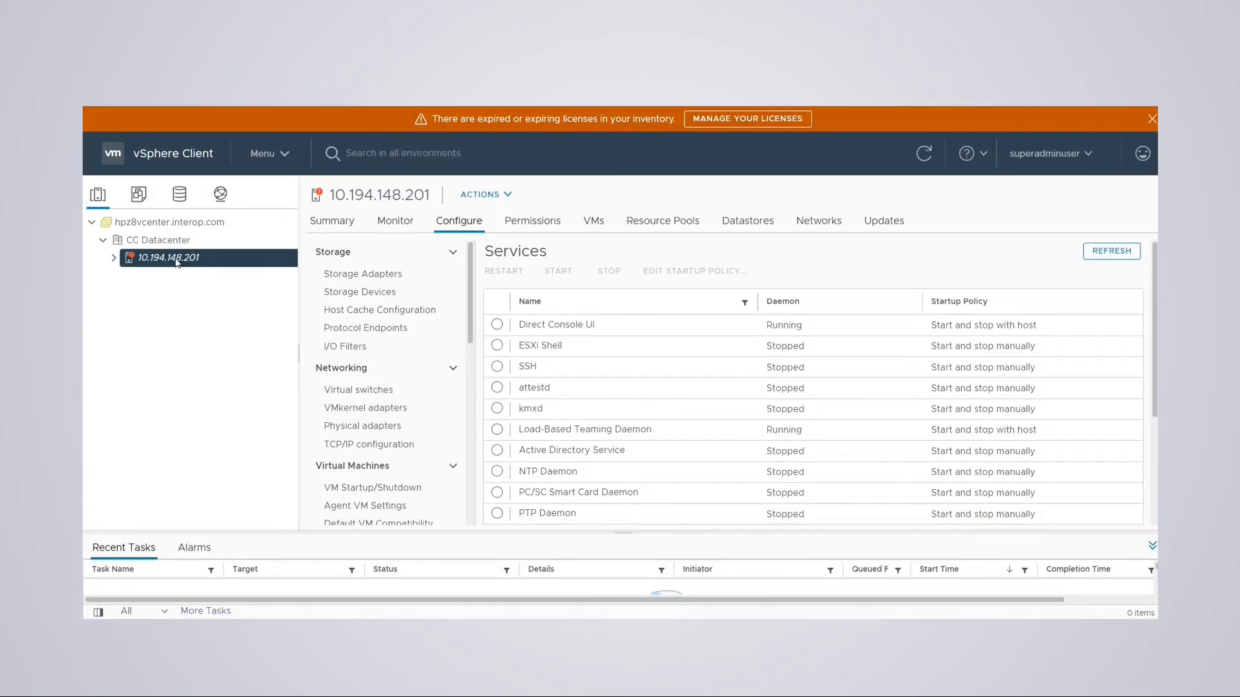
- Expand host 10.194.148.201 and start its SSH service in the Services list
{"action": "left_click", "coordinate": [111, 259]}
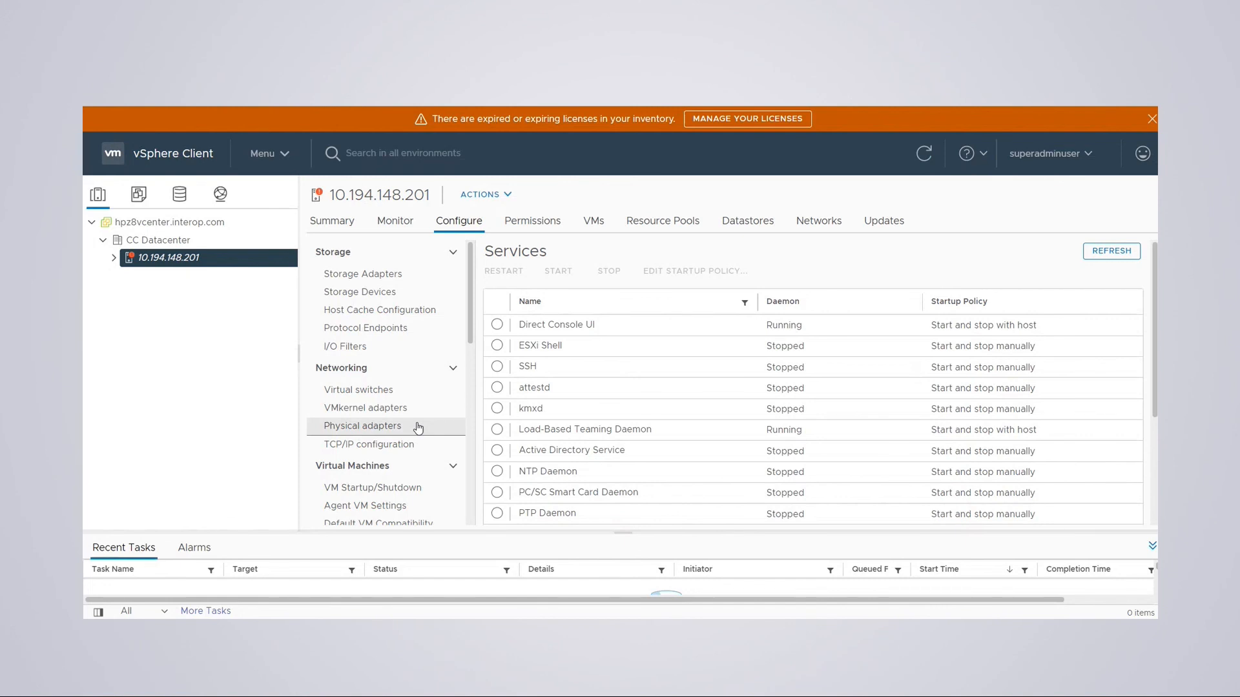
{"action": "scroll", "coordinate": [418, 428], "scroll_direction": "down", "scroll_amount": 3}
{"action": "scroll", "coordinate": [420, 407], "scroll_direction": "up", "scroll_amount": 1}
{"action": "scroll", "coordinate": [420, 393], "scroll_direction": "down", "scroll_amount": 3}
{"action": "scroll", "coordinate": [423, 352], "scroll_direction": "up", "scroll_amount": 4}
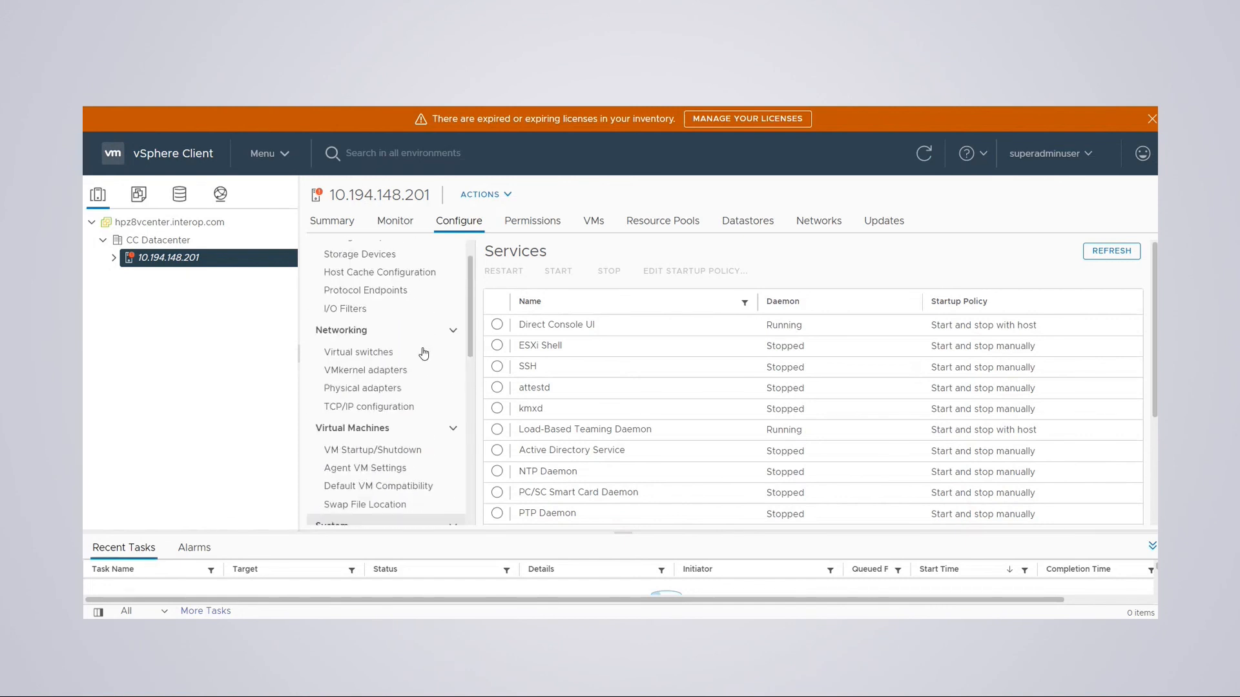
{"action": "scroll", "coordinate": [424, 354], "scroll_direction": "up", "scroll_amount": 1}
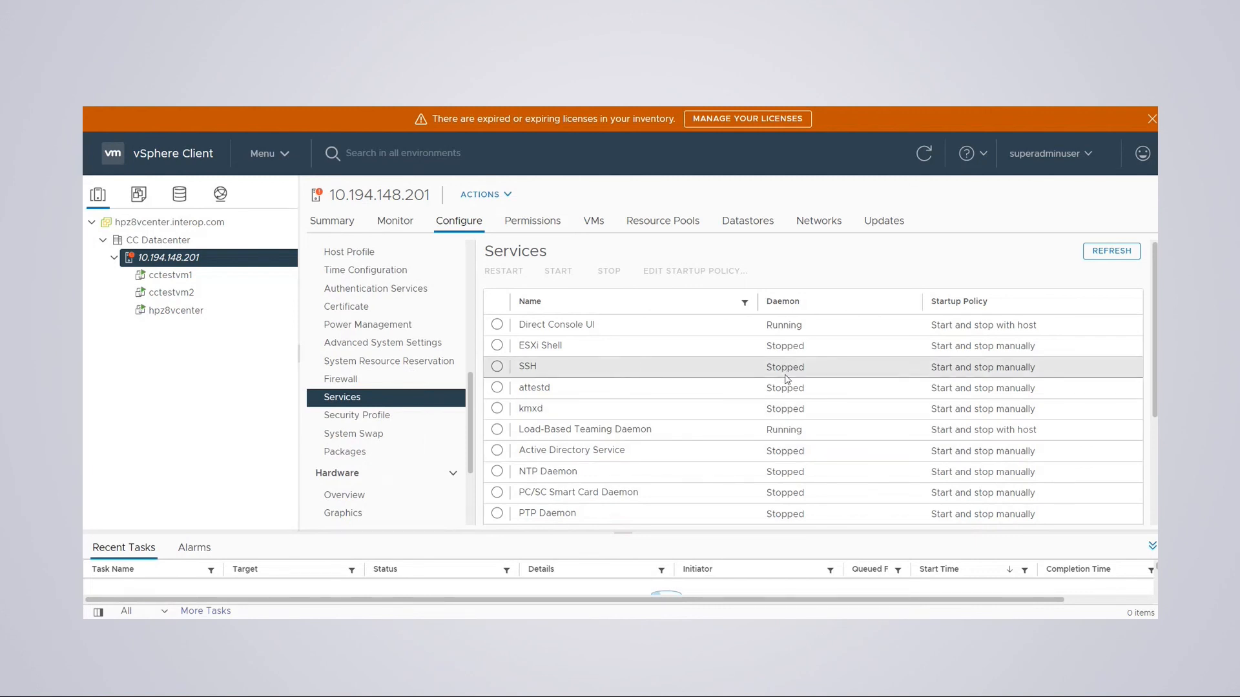
{"action": "left_click", "coordinate": [504, 368]}
{"action": "left_click", "coordinate": [569, 274]}
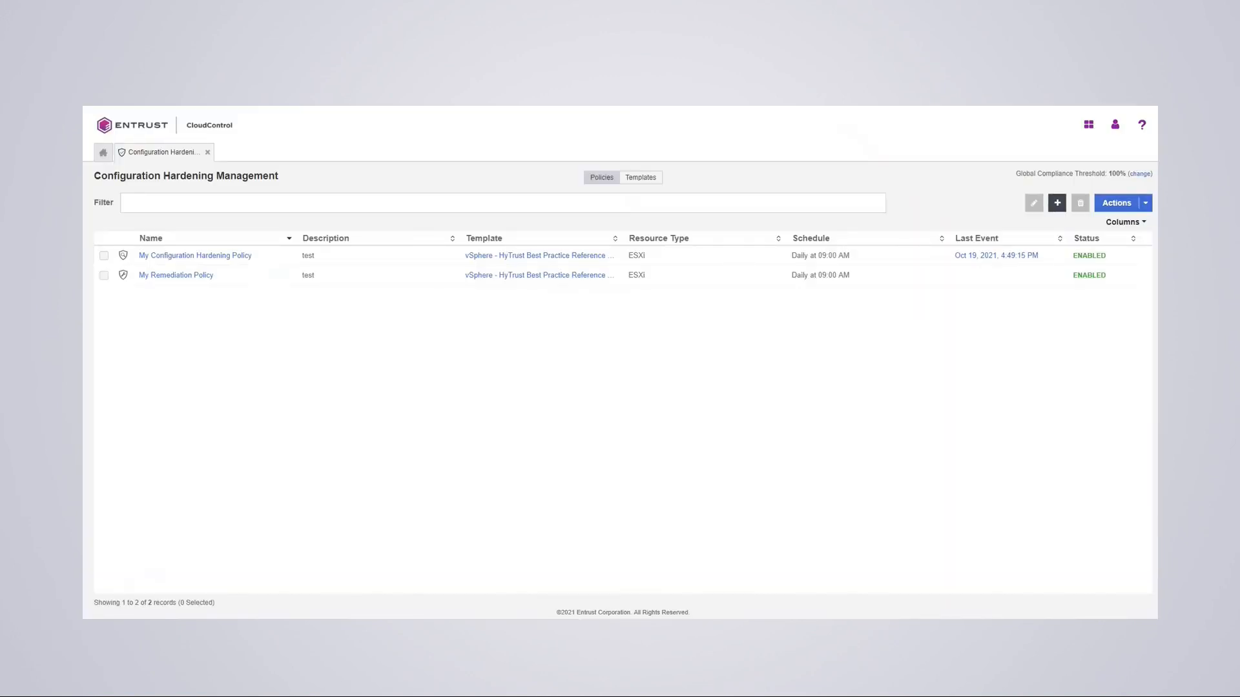
- Run My Remediation Policy immediately and open the summary of its 4:52:09 PM run
{"action": "left_click", "coordinate": [105, 277]}
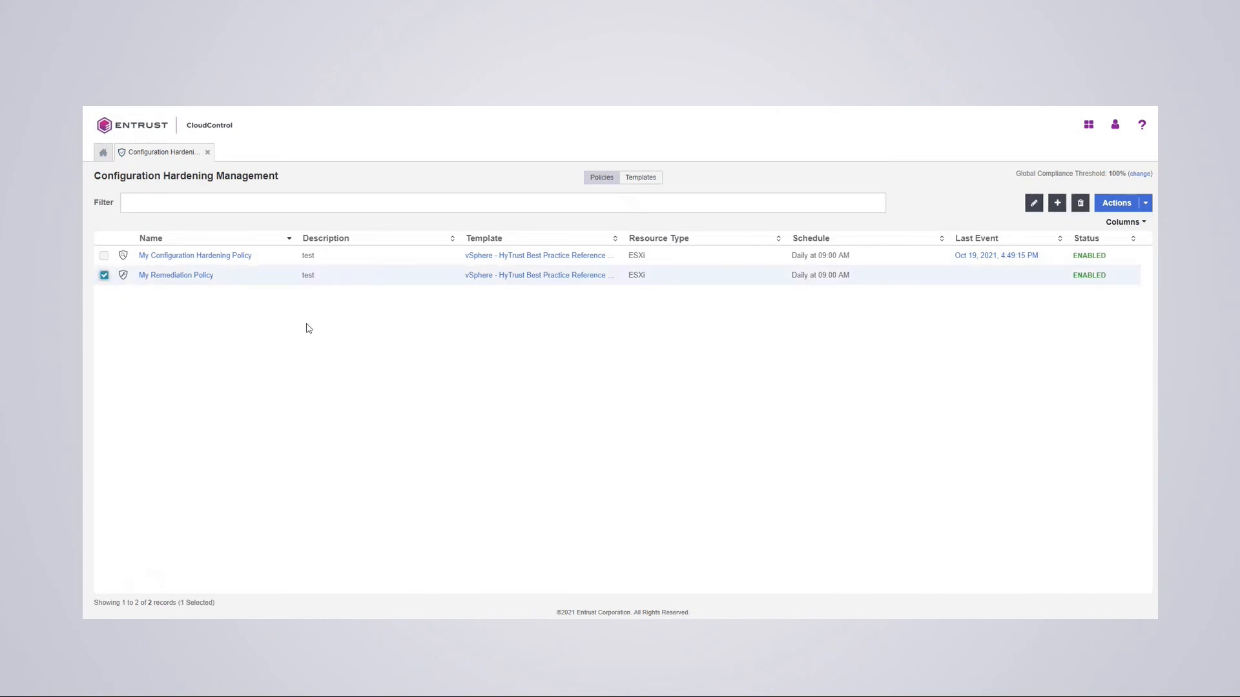
{"action": "left_click", "coordinate": [1144, 204]}
{"action": "left_click", "coordinate": [1057, 244]}
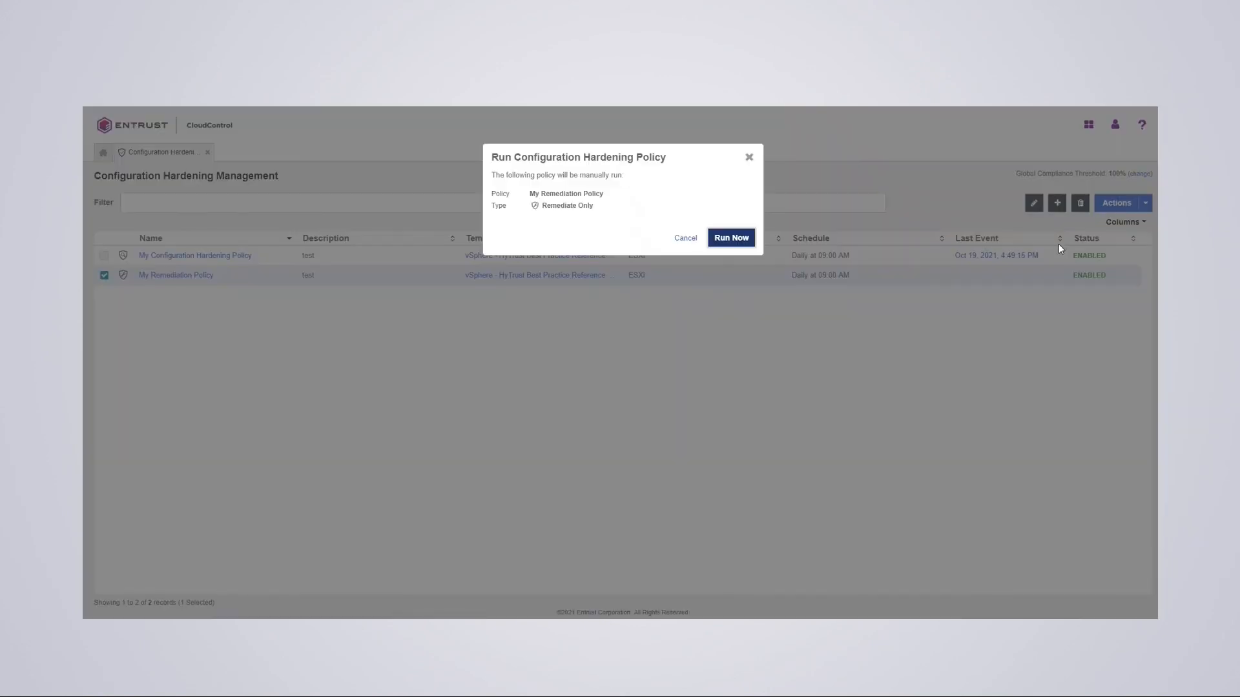
{"action": "left_click", "coordinate": [730, 242]}
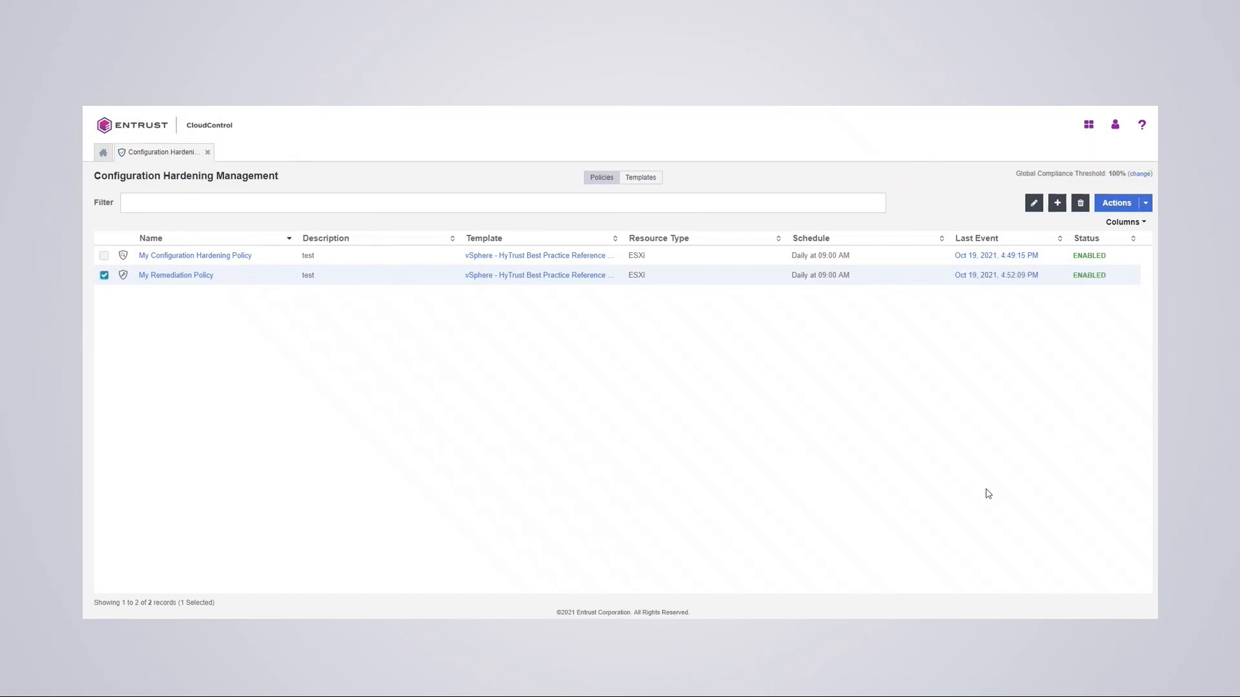
{"action": "left_click", "coordinate": [981, 278]}
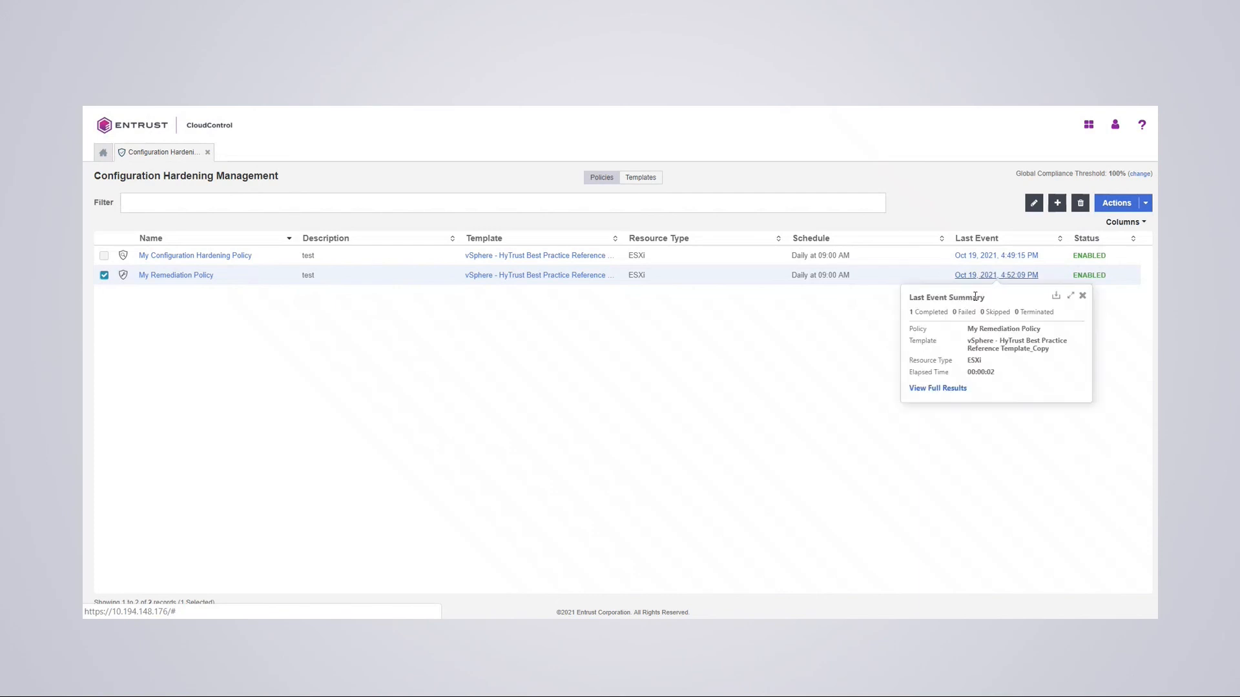
- Review the 4:52:09 PM run's operation results for host 10.194.148.201, where Disable SSH passed
{"action": "left_click", "coordinate": [938, 389]}
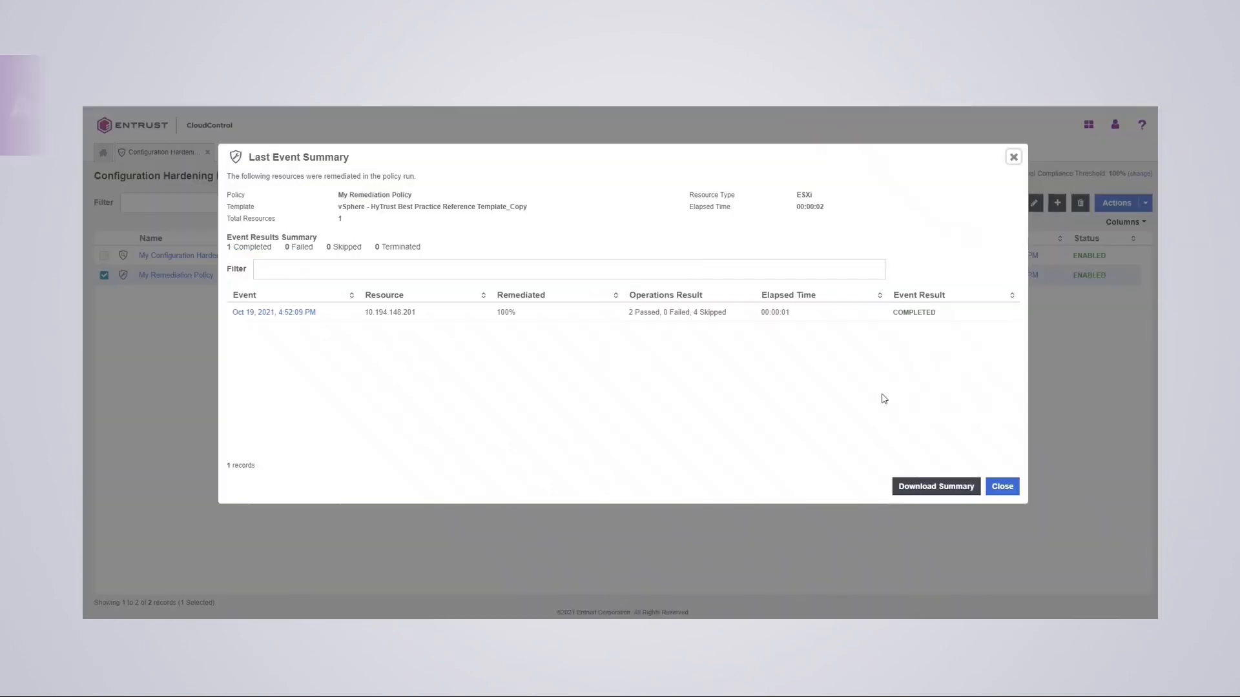
{"action": "left_click", "coordinate": [270, 312]}
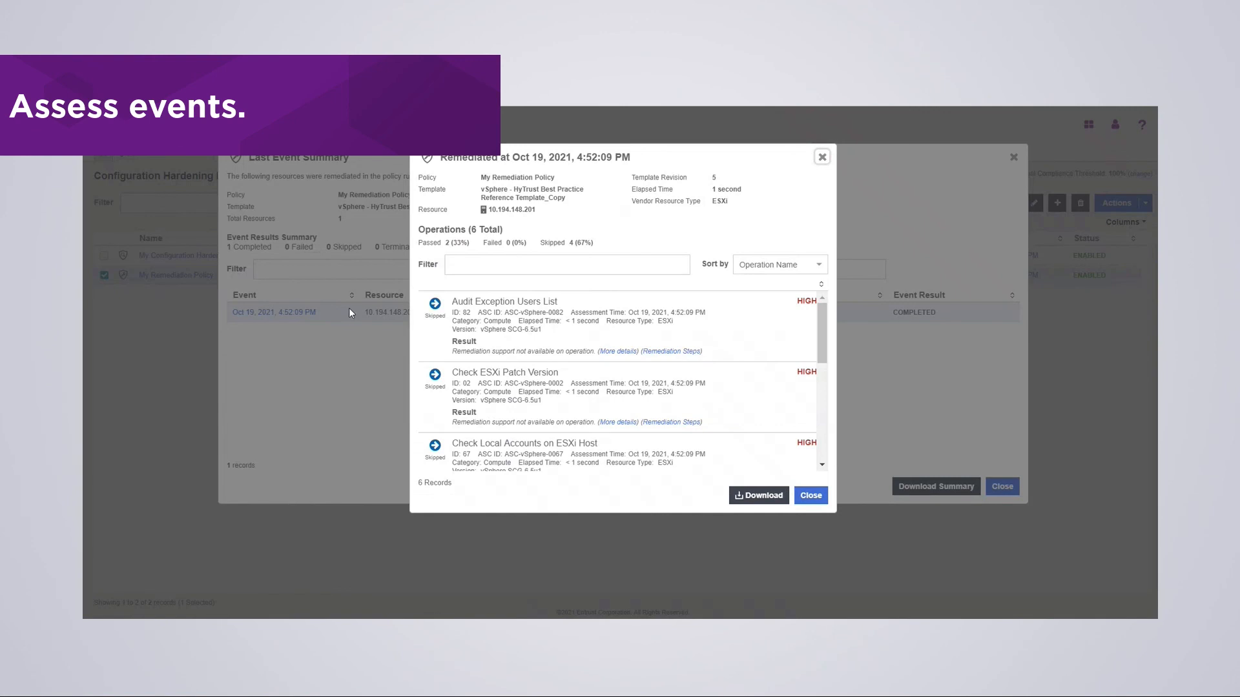
{"action": "scroll", "coordinate": [470, 374], "scroll_direction": "down", "scroll_amount": 3}
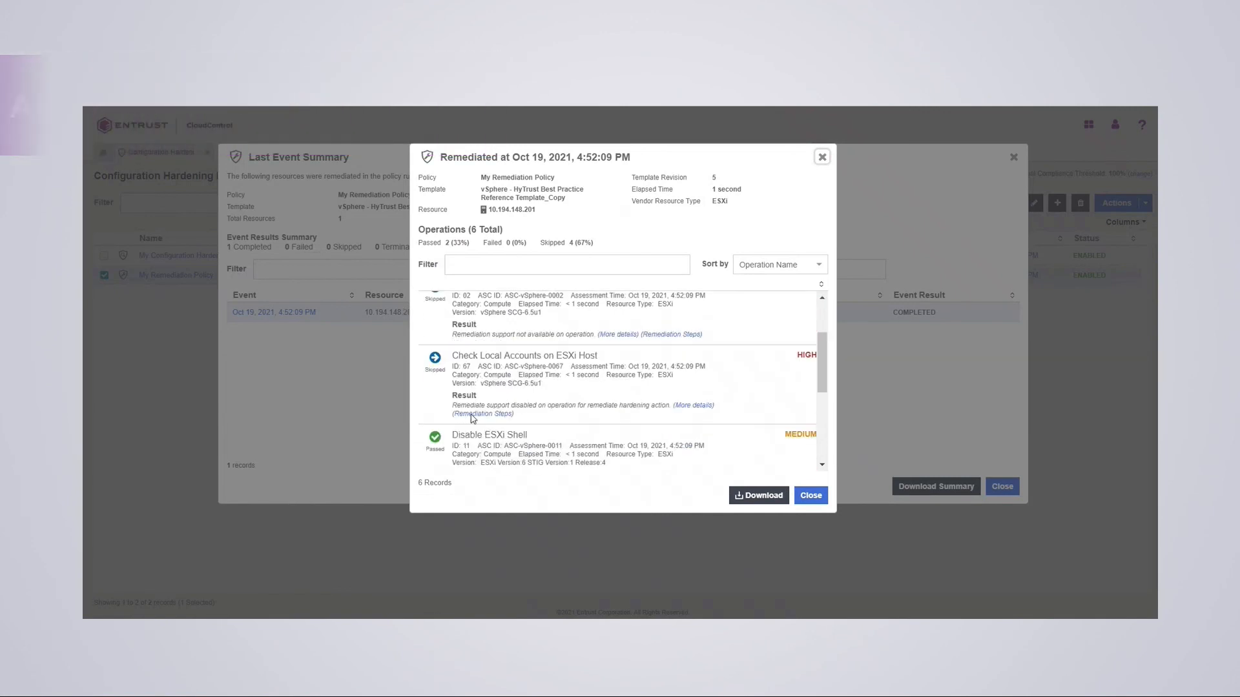
{"action": "scroll", "coordinate": [470, 414], "scroll_direction": "down", "scroll_amount": 2}
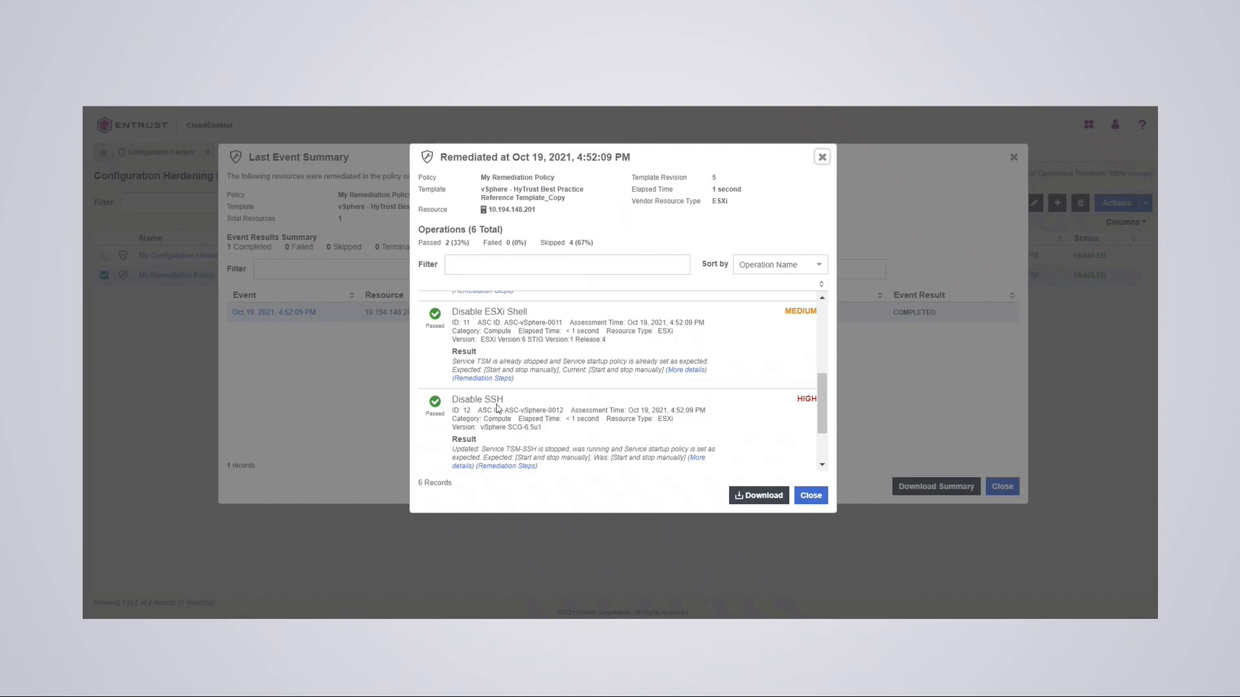
{"action": "scroll", "coordinate": [471, 401], "scroll_direction": "down", "scroll_amount": 2}
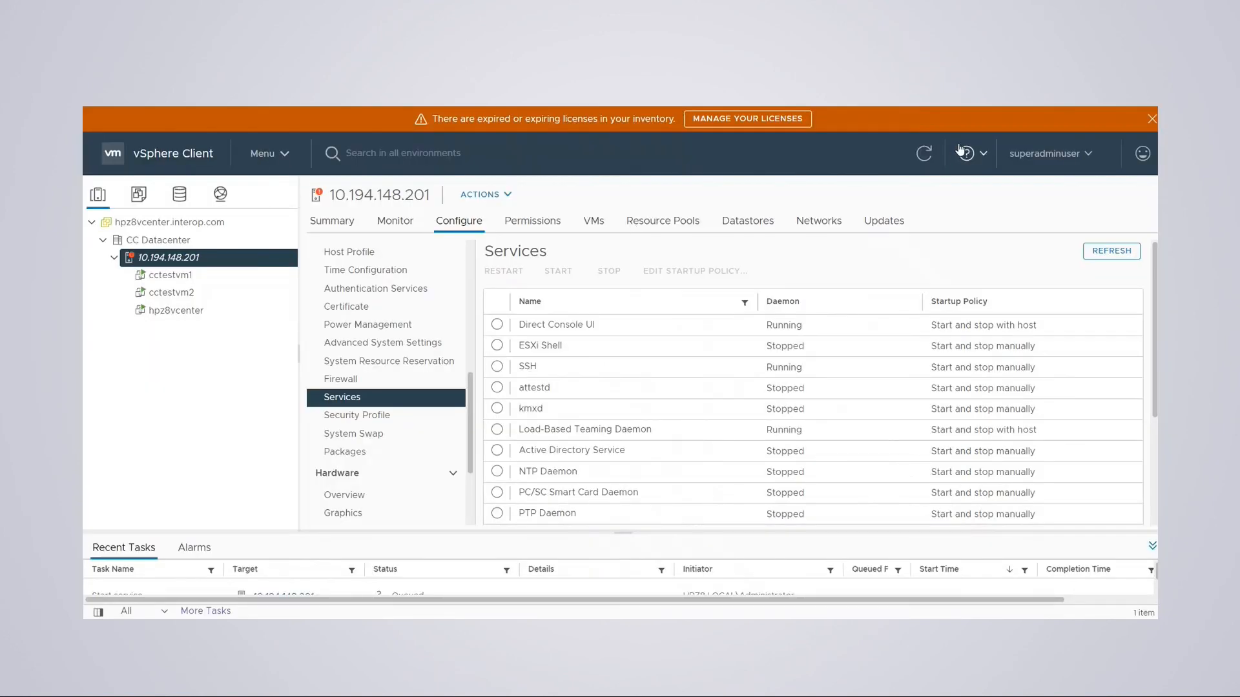
- Refresh the vSphere inventory and reopen Configure > System > Services for host 10.194.148.201
{"action": "left_click", "coordinate": [926, 153]}
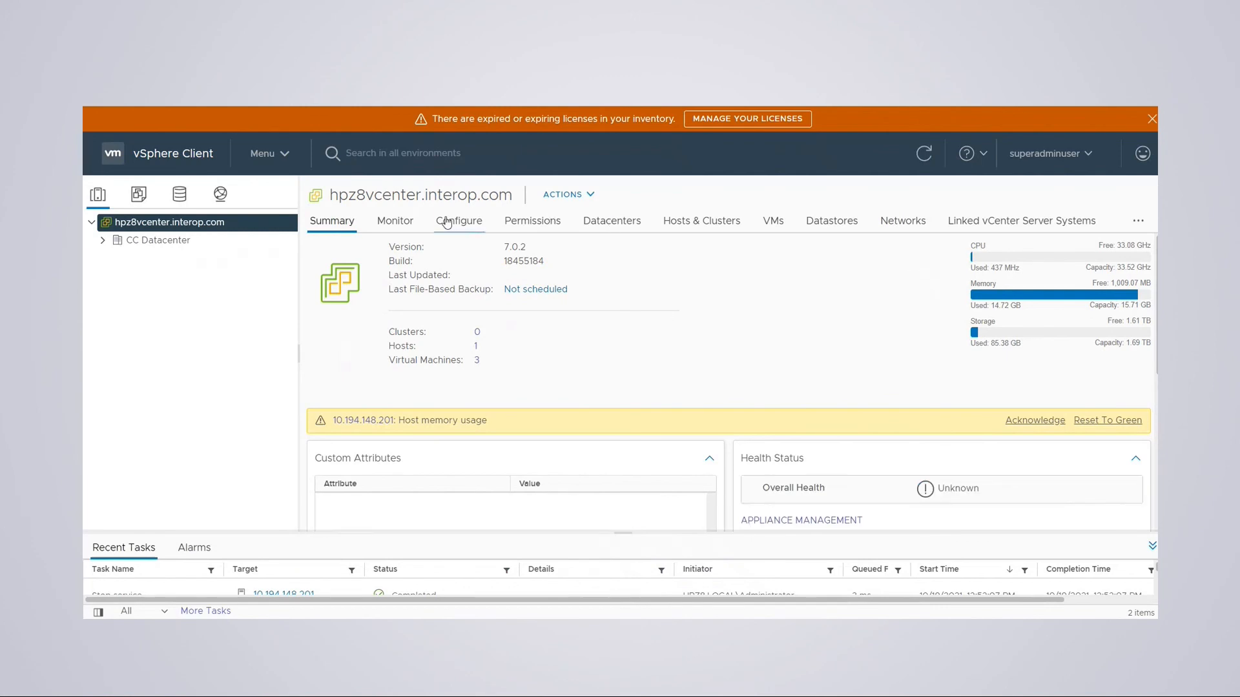
{"action": "left_click", "coordinate": [101, 240]}
{"action": "left_click", "coordinate": [159, 258]}
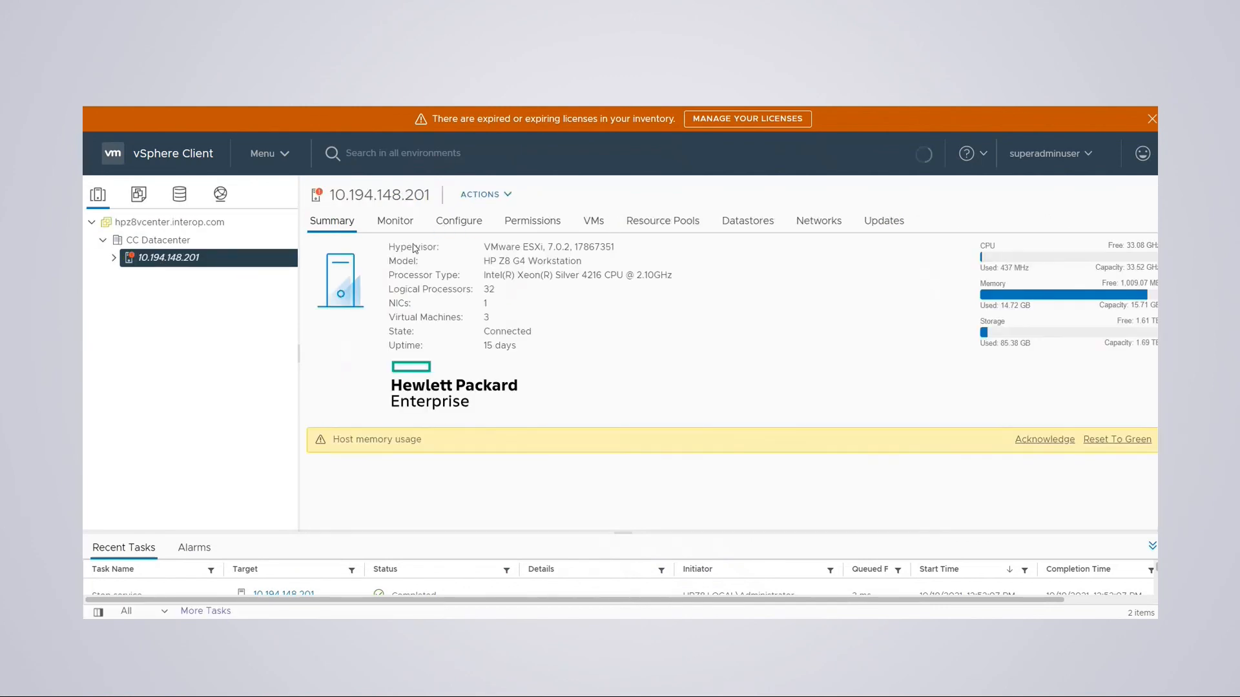
{"action": "left_click", "coordinate": [458, 221]}
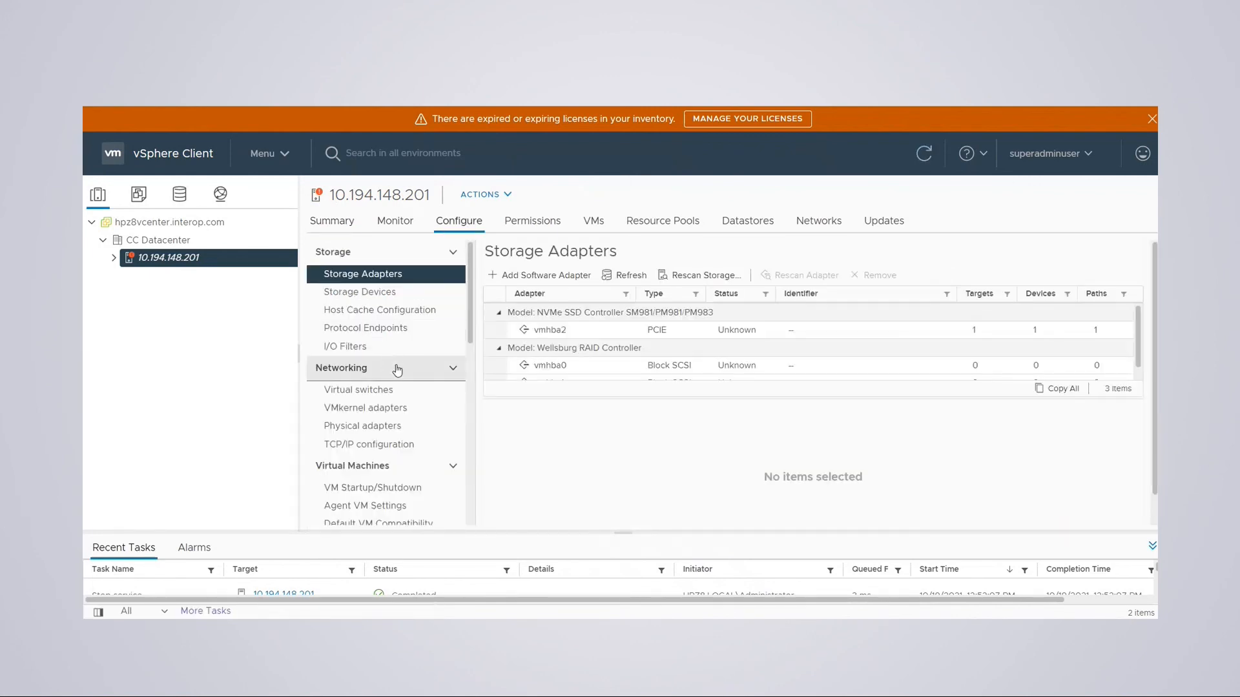
{"action": "scroll", "coordinate": [407, 388], "scroll_direction": "down", "scroll_amount": 5}
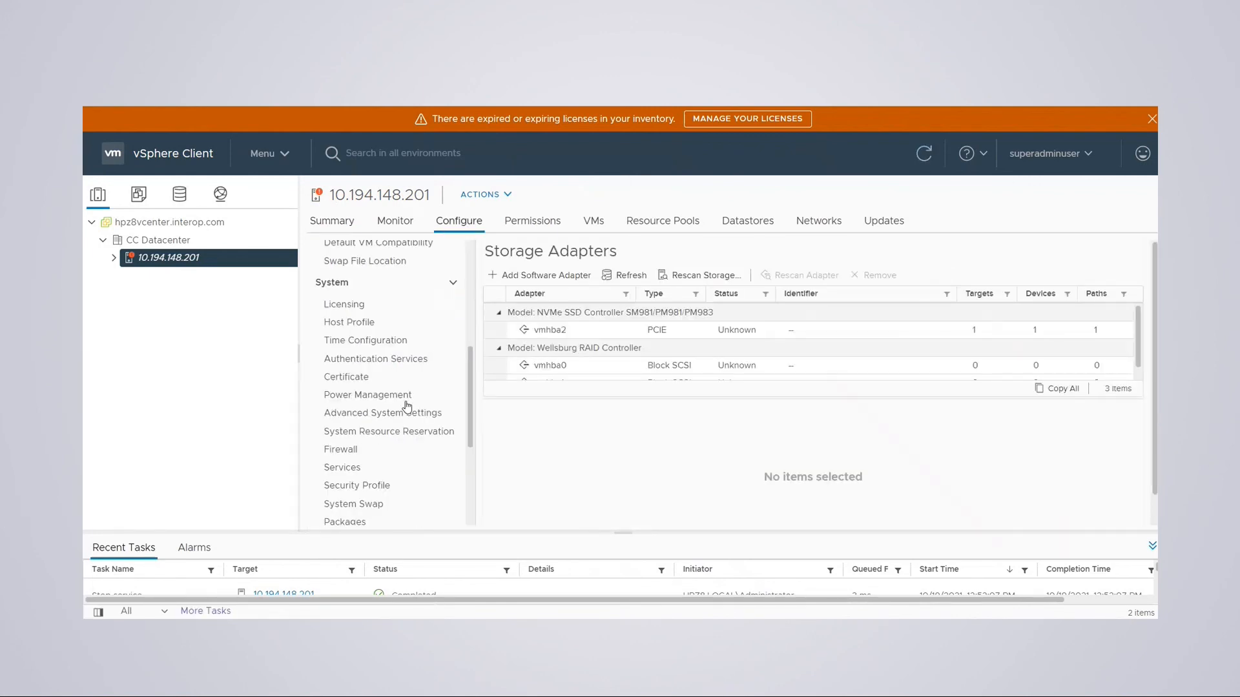
{"action": "left_click", "coordinate": [361, 468]}
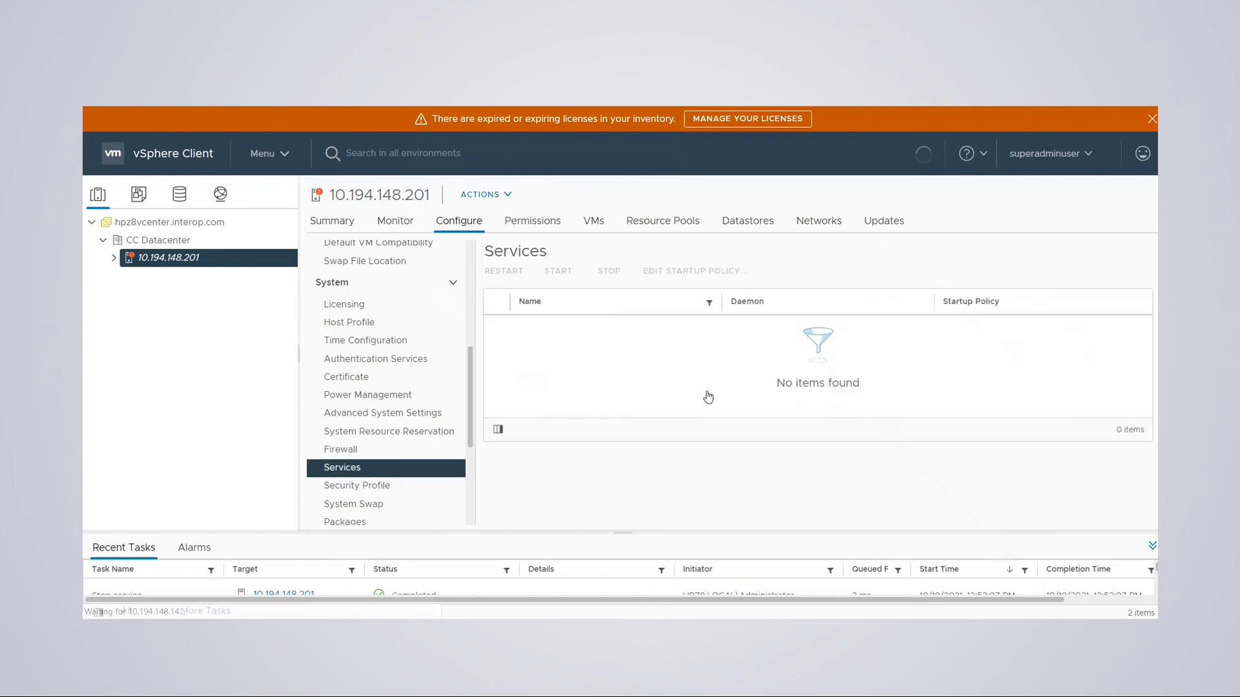